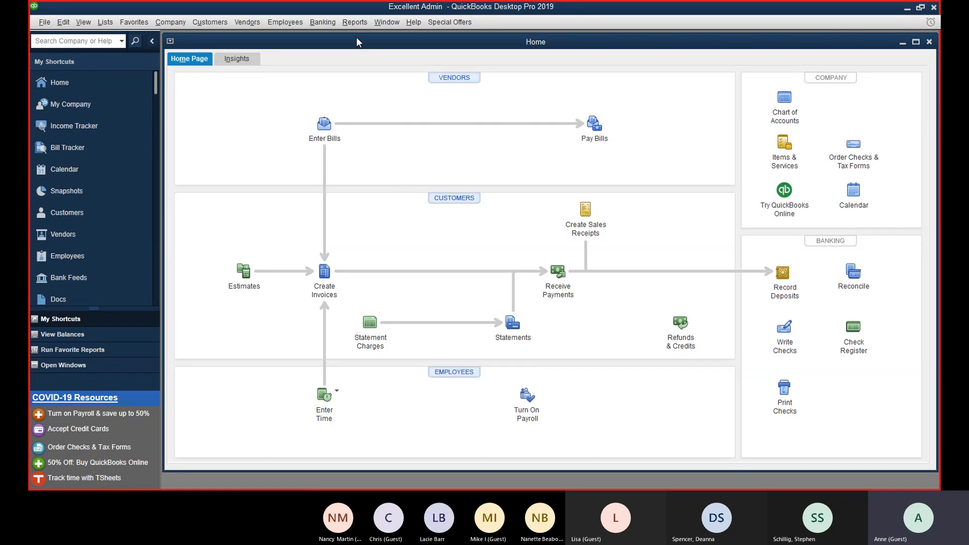
Step: Start a new invoice and Quick Add the new customer as its Customer:Job
click(207, 27)
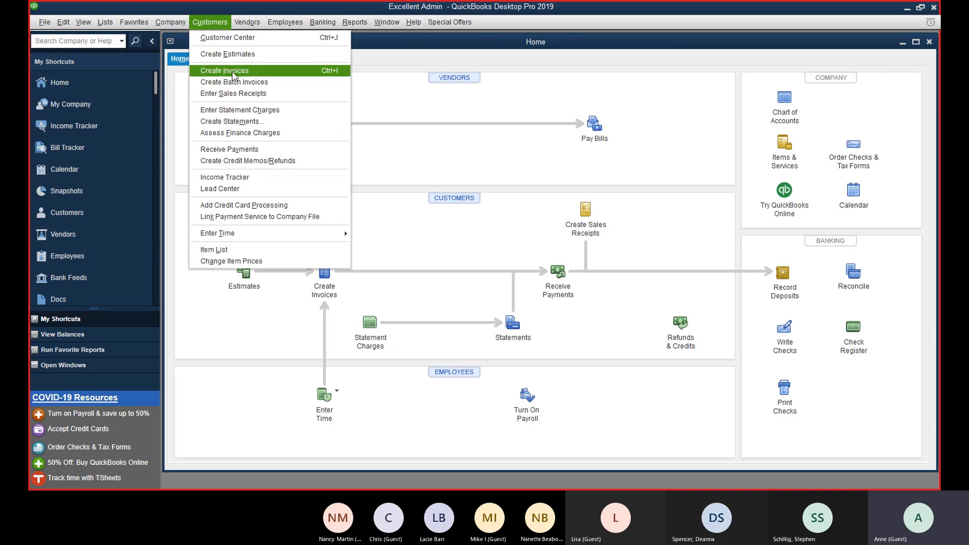
click(233, 71)
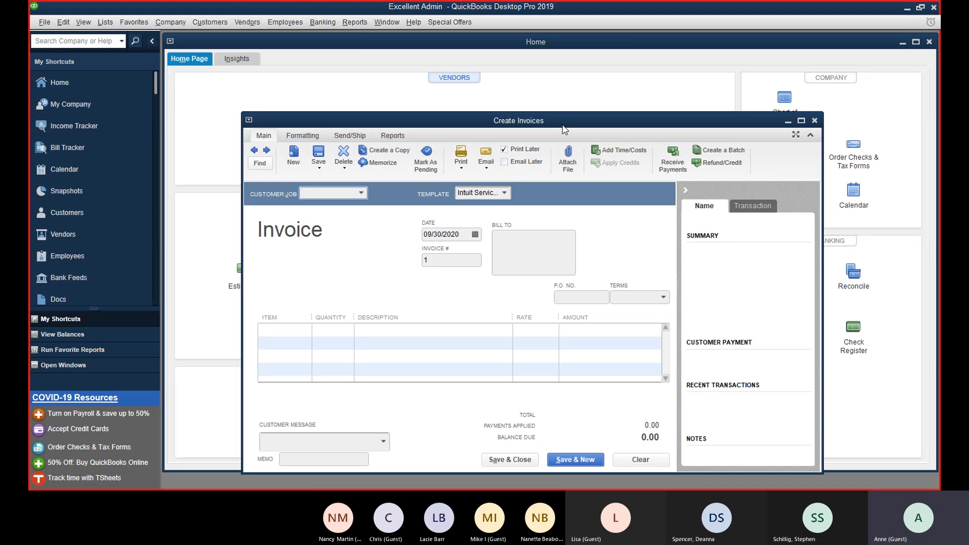
drag(564, 129, 563, 72)
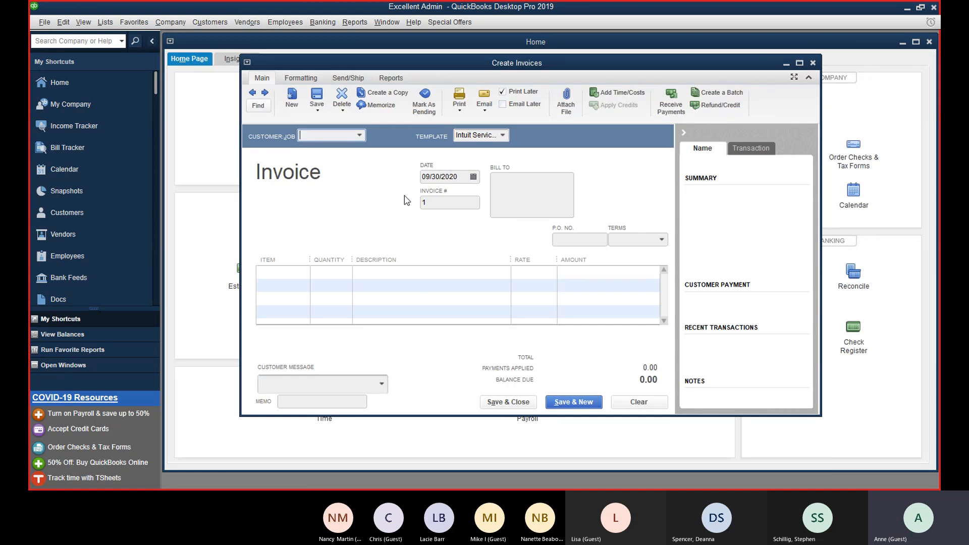
key(Tab)
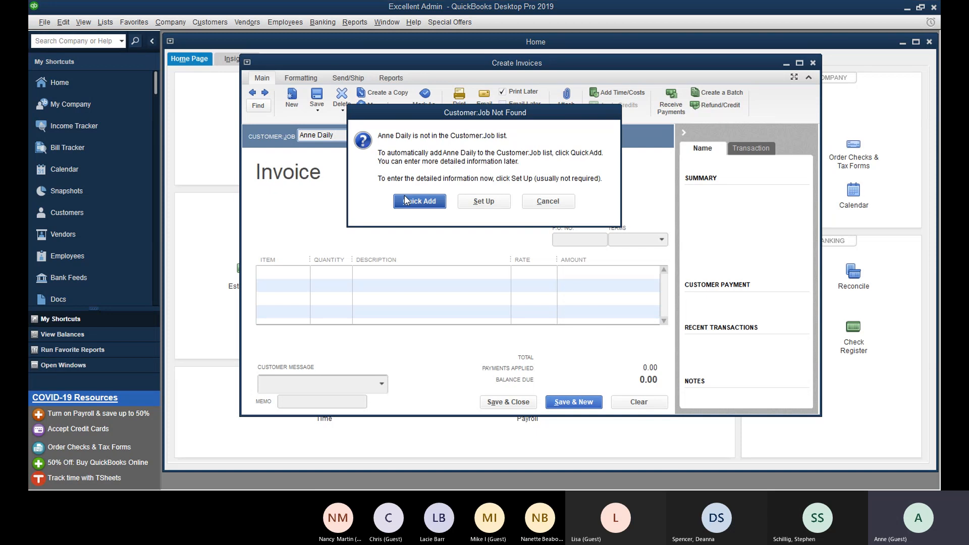
click(407, 200)
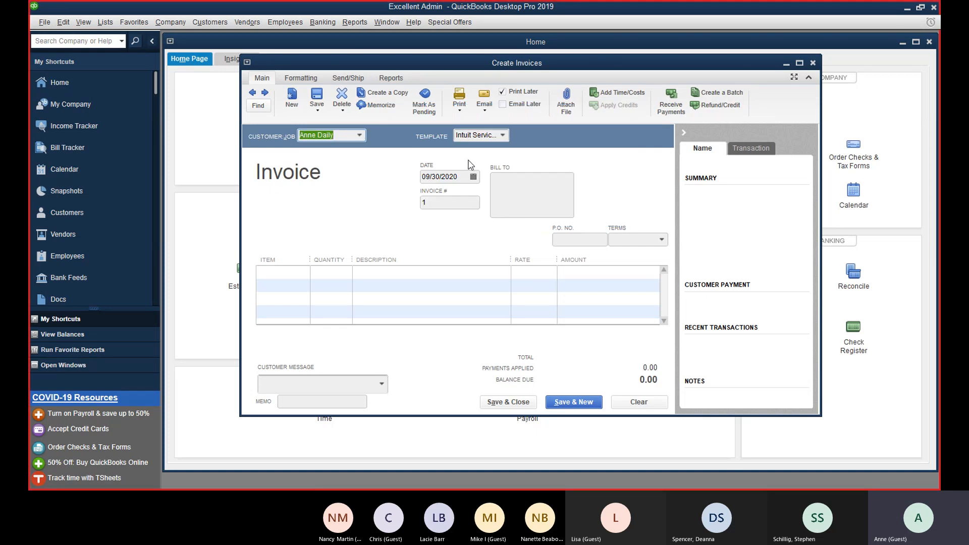
Step: Date the invoice 09/02/2020 and set the invoice number to 1000
click(474, 177)
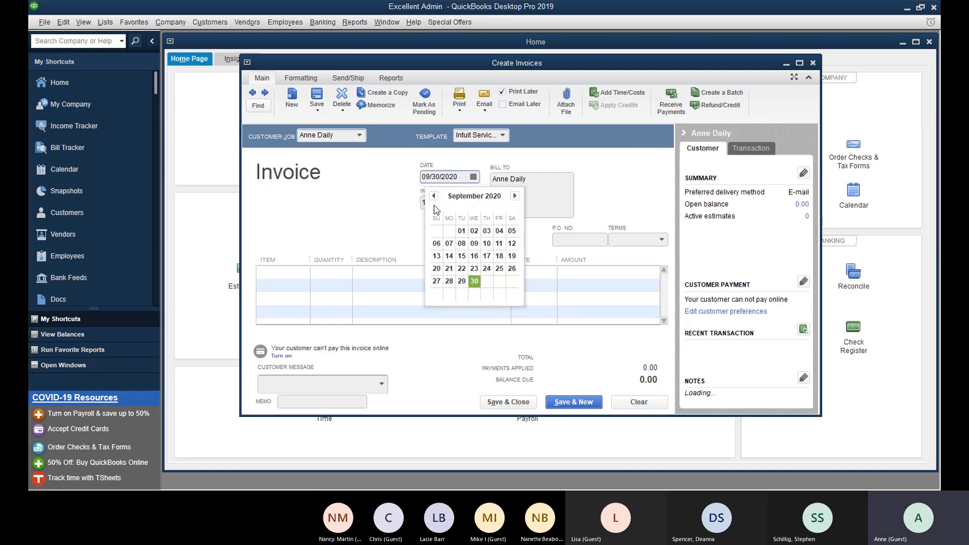
click(474, 231)
click(464, 202)
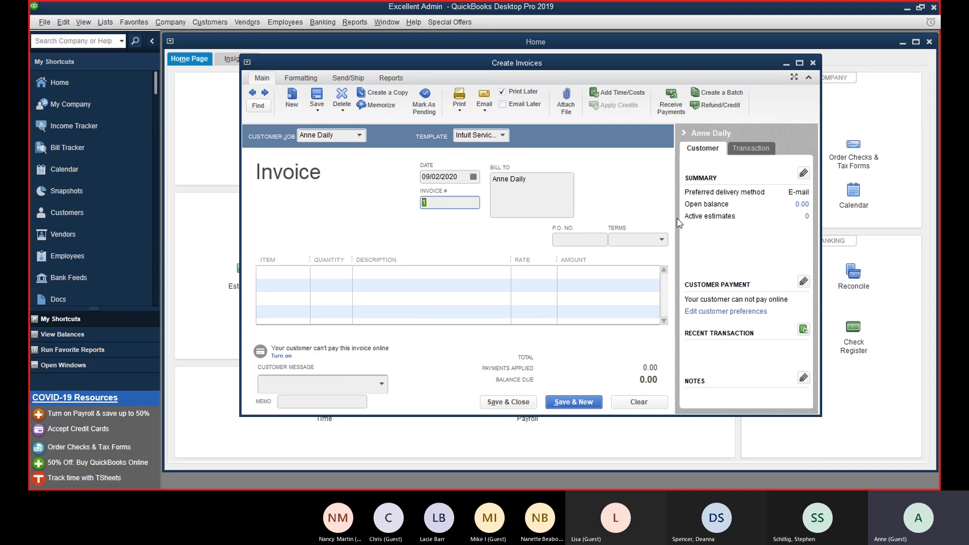
text(100)
text(0)
key(Tab)
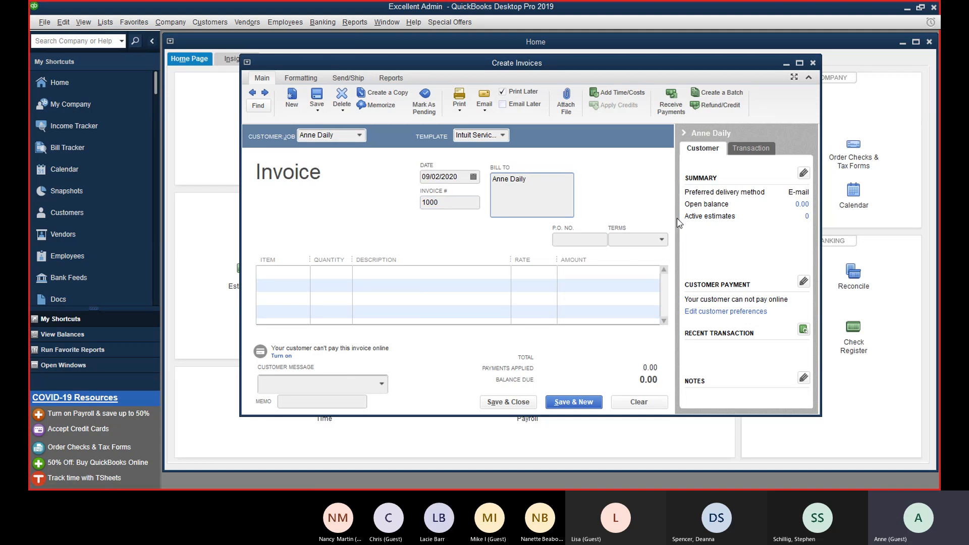
Step: Enter the customer's PO box, city, state and ZIP as the Bill To address
key(Return)
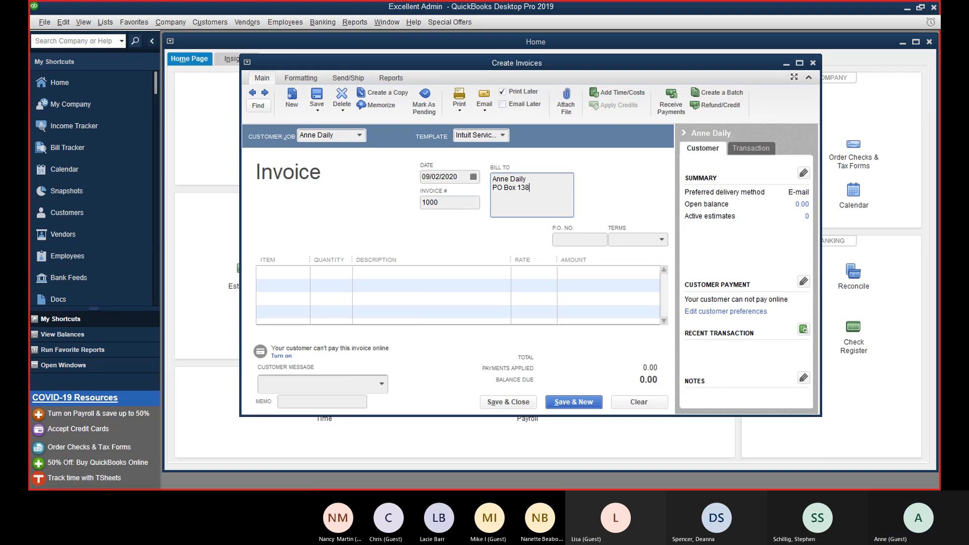
key(Return)
text(Fairla)
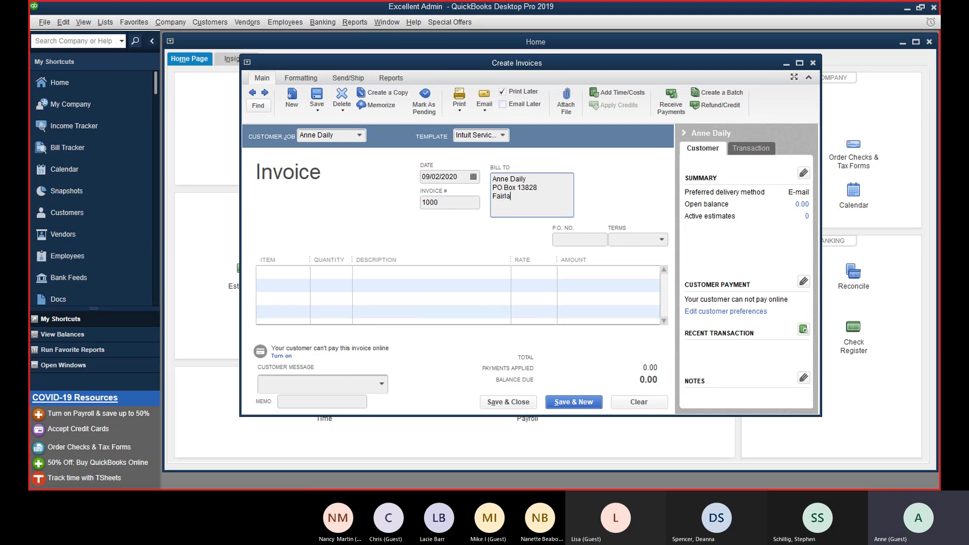
text(wn OH 44334)
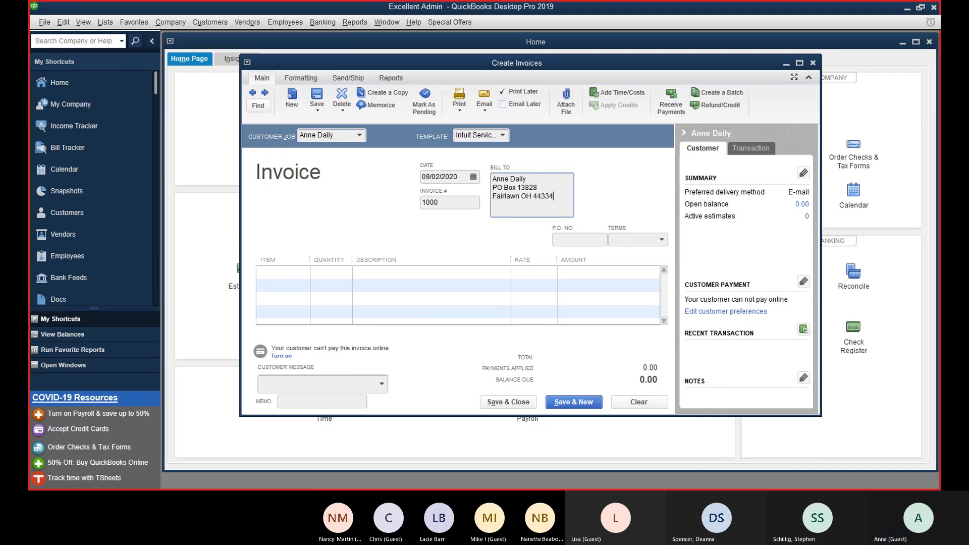
key(Tab)
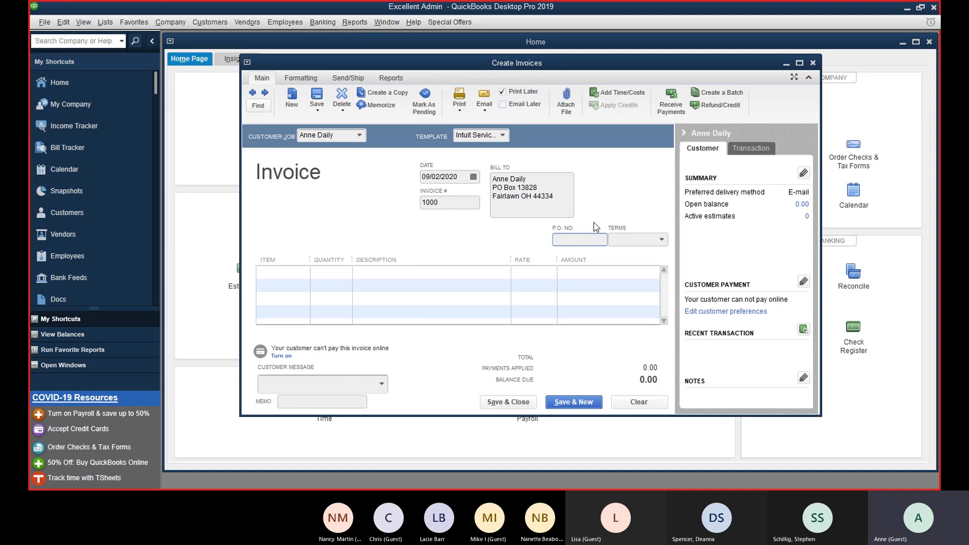
Step: Set the invoice terms to Due on receipt
click(640, 240)
click(663, 240)
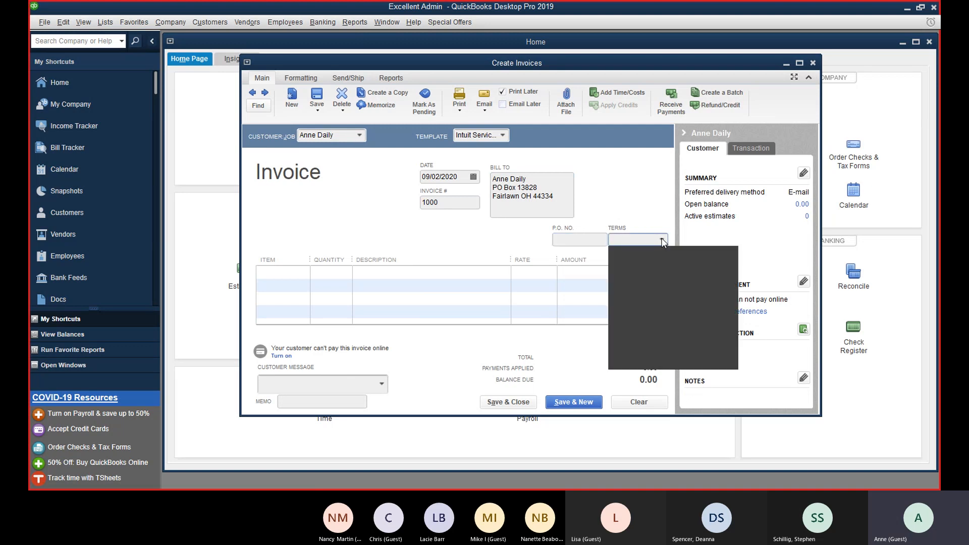
click(639, 319)
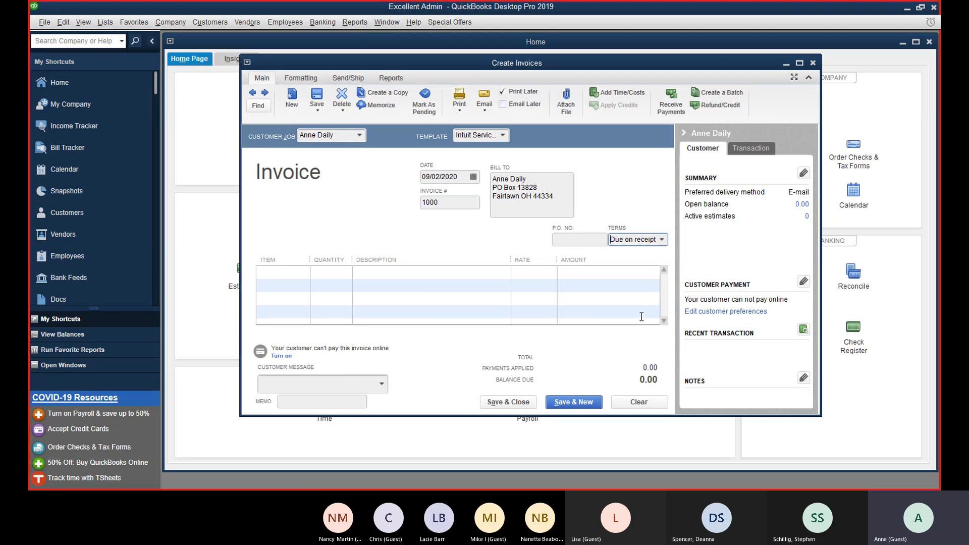
Step: Create a new Consulting service item posting to Consulting Income on the first line
click(270, 275)
text(C)
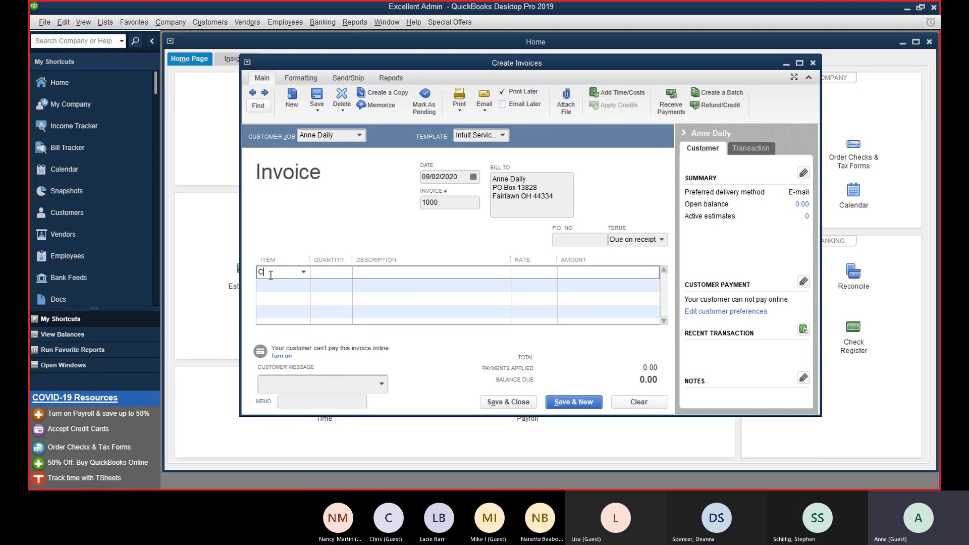
text(onsulting)
key(Tab)
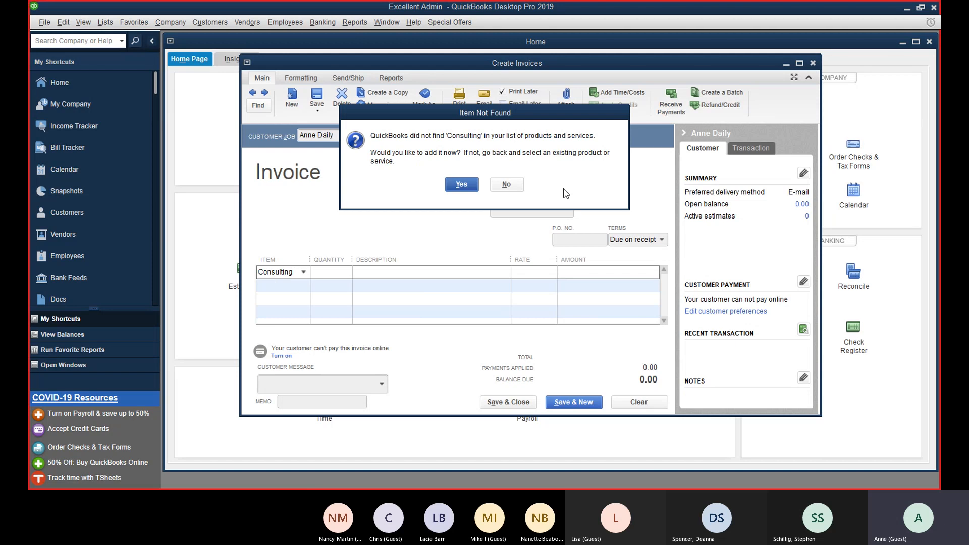
click(462, 184)
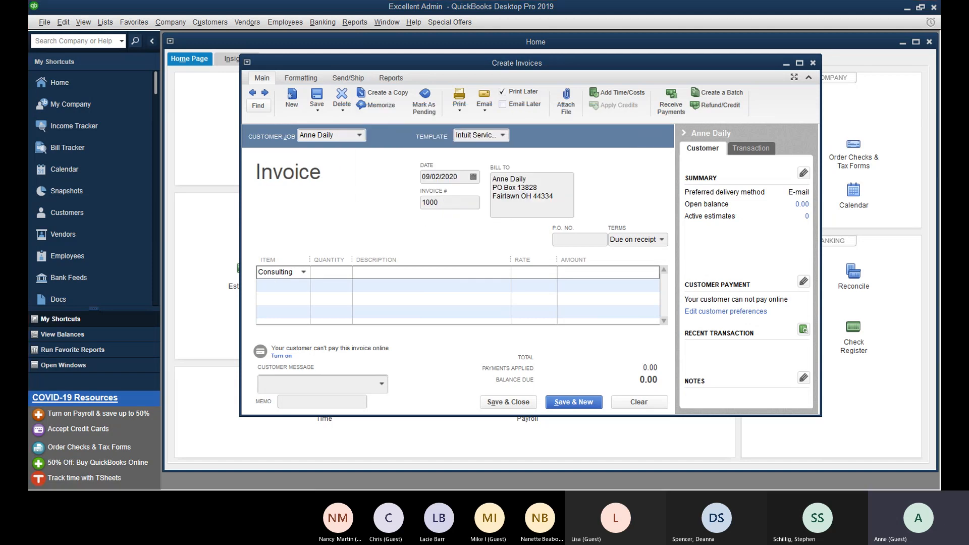
click(476, 294)
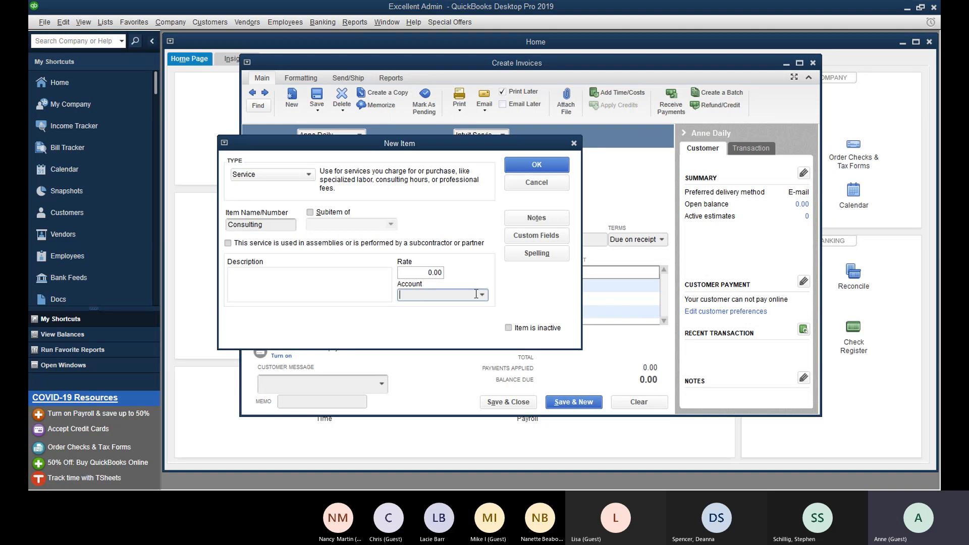
text(Consulting Income)
key(Tab)
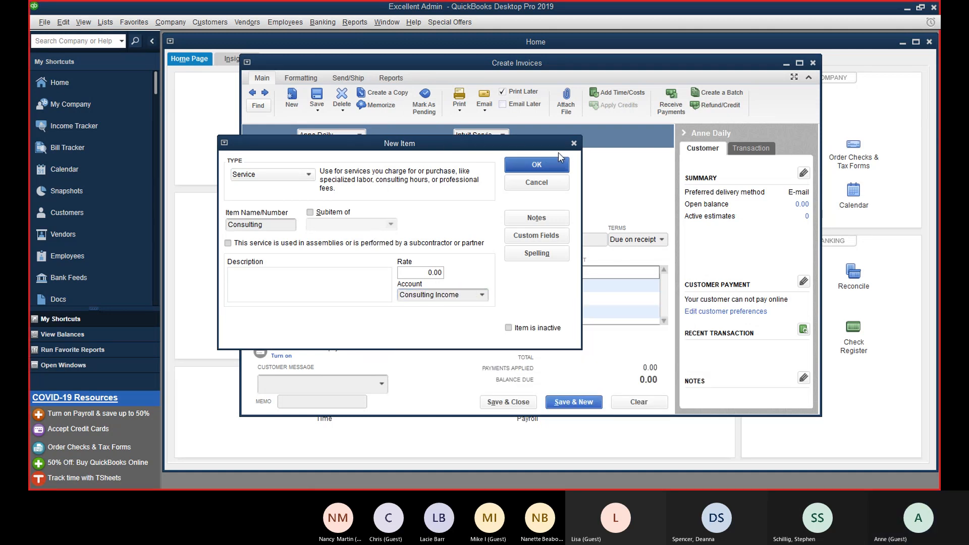
click(556, 168)
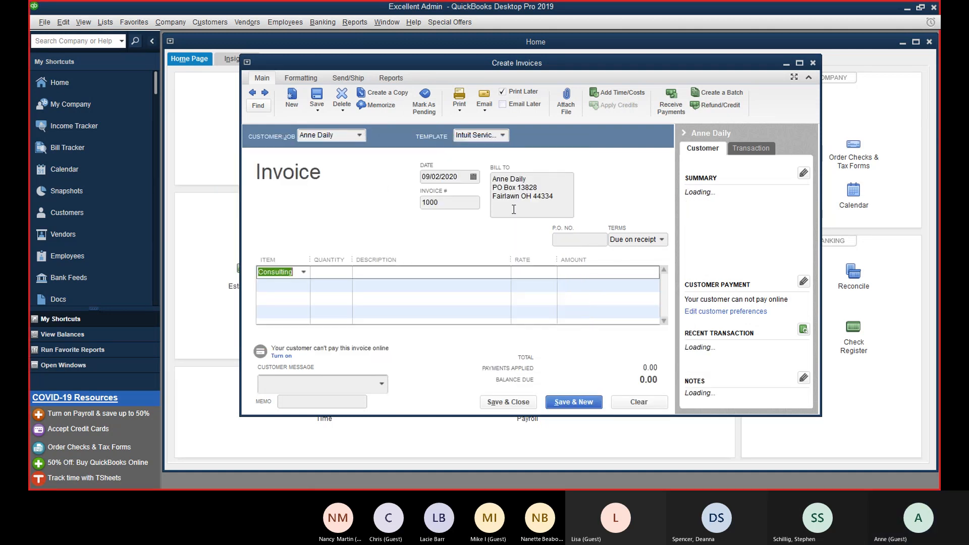
Step: Describe the Consulting line as Monthly Reconciliation at a rate of 250.00
click(398, 272)
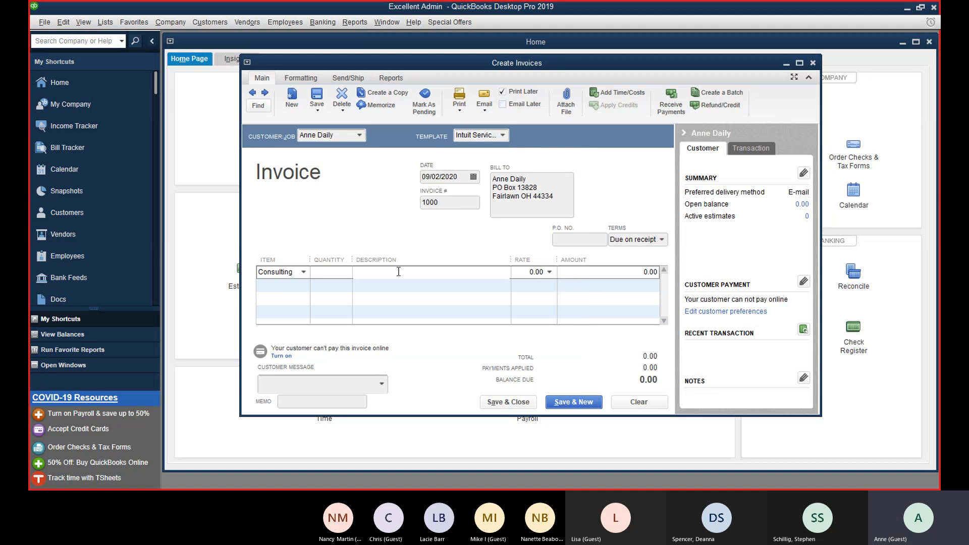
text(Monthly Reconciliation)
key(Tab)
text(2)
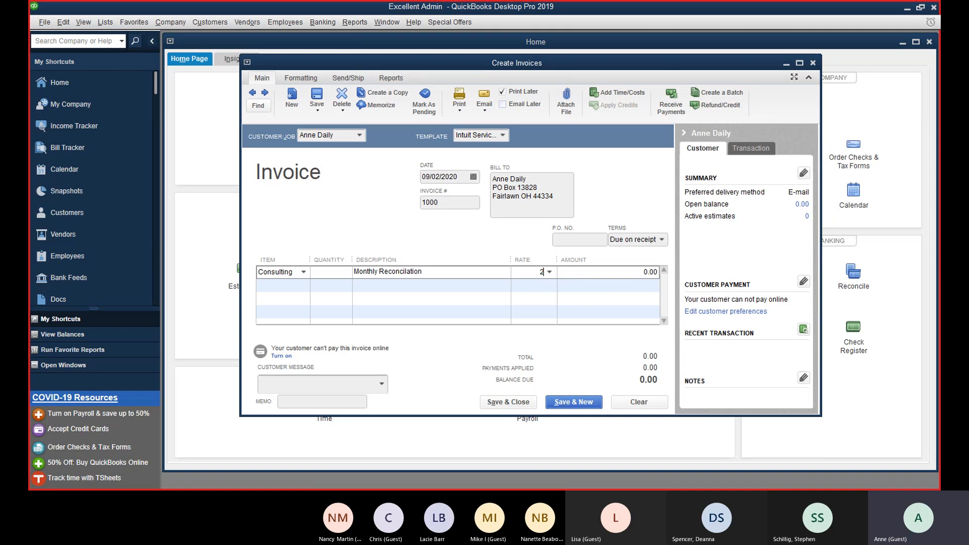
text(50)
key(BackSpace)
key(BackSpace)
key(BackSpace)
text(335)
key(BackSpace)
key(BackSpace)
key(BackSpace)
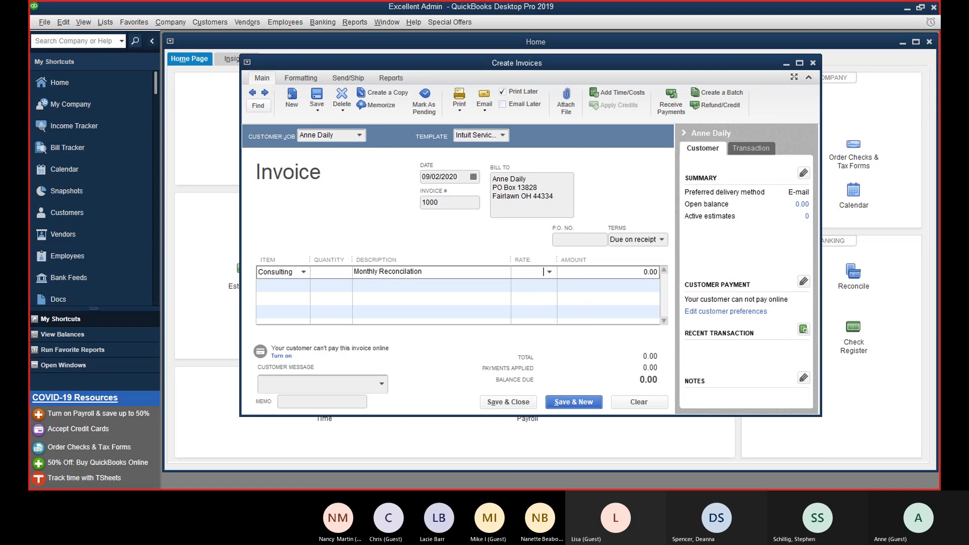
text(250)
key(Tab)
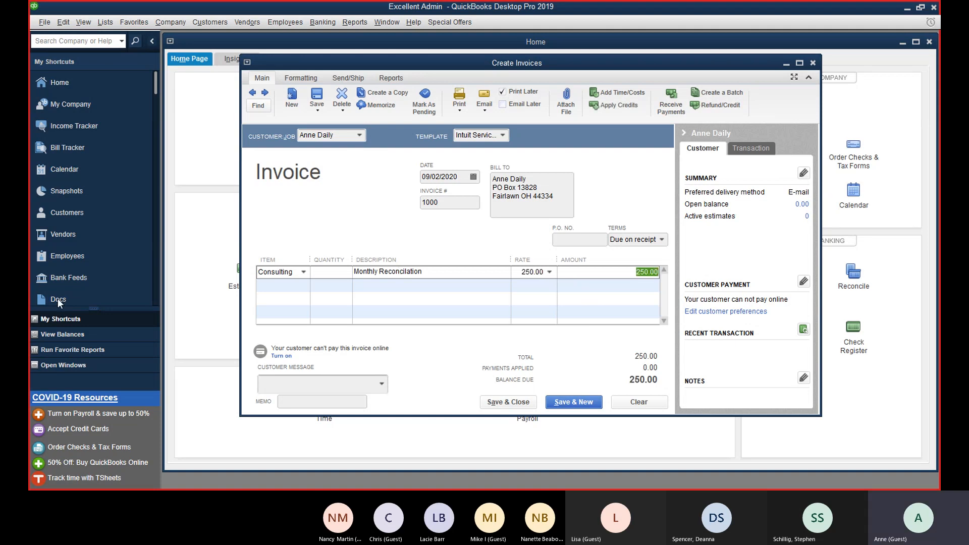
Step: Create a new Payroll service item under Consulting Income on line two
click(276, 284)
text(Payro)
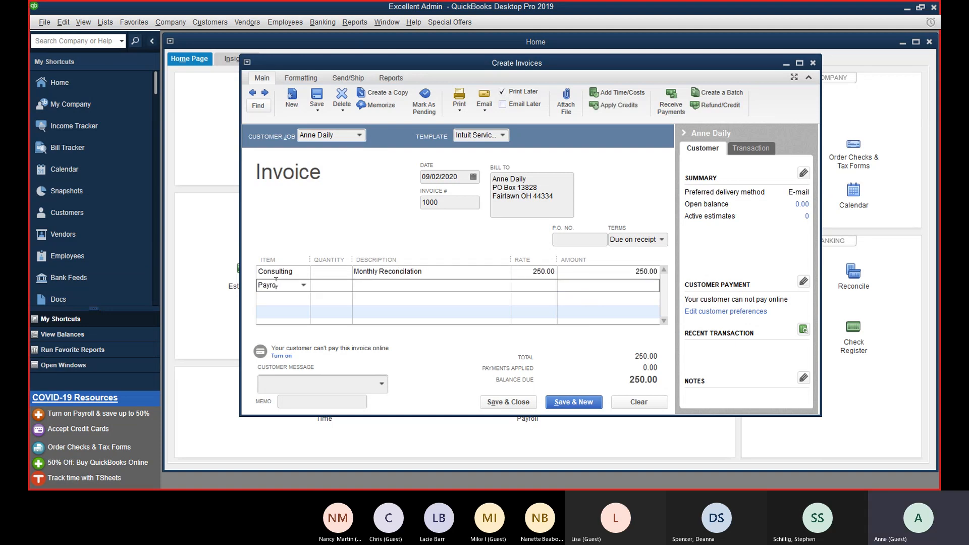
text(ll)
key(Tab)
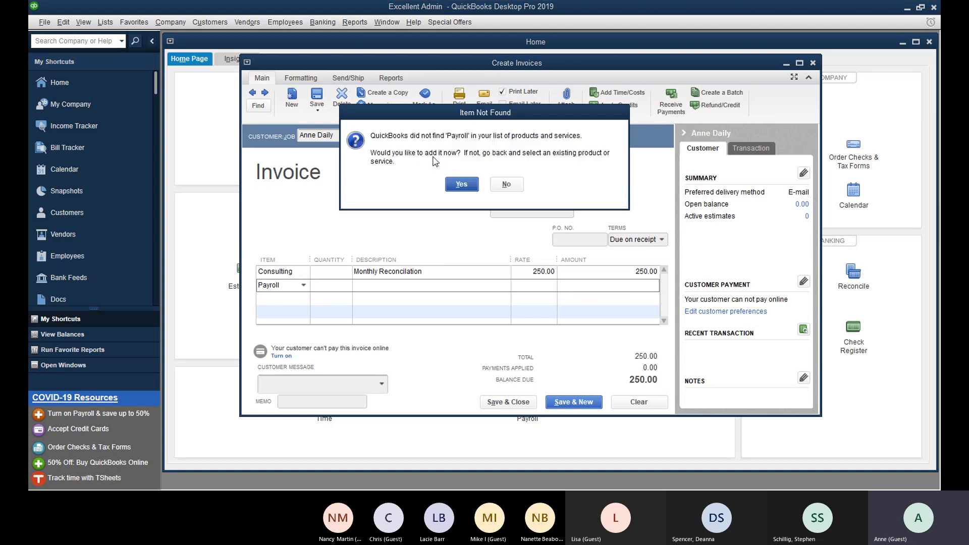
click(464, 185)
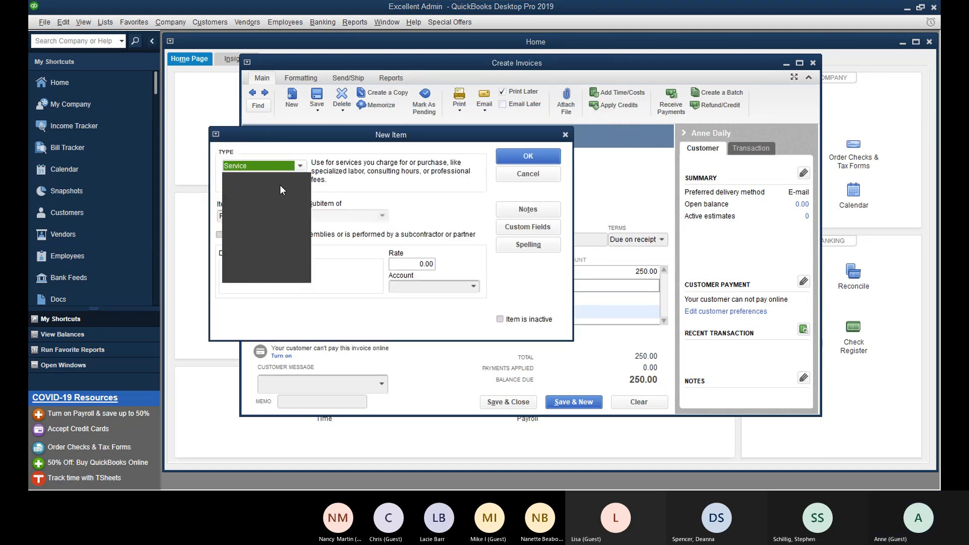
click(443, 287)
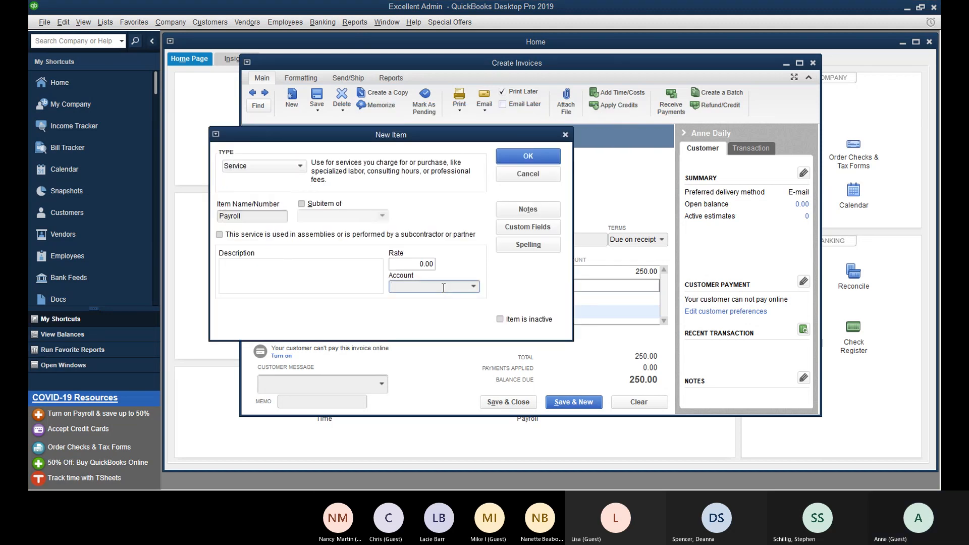
text(Consulting Income)
key(Tab)
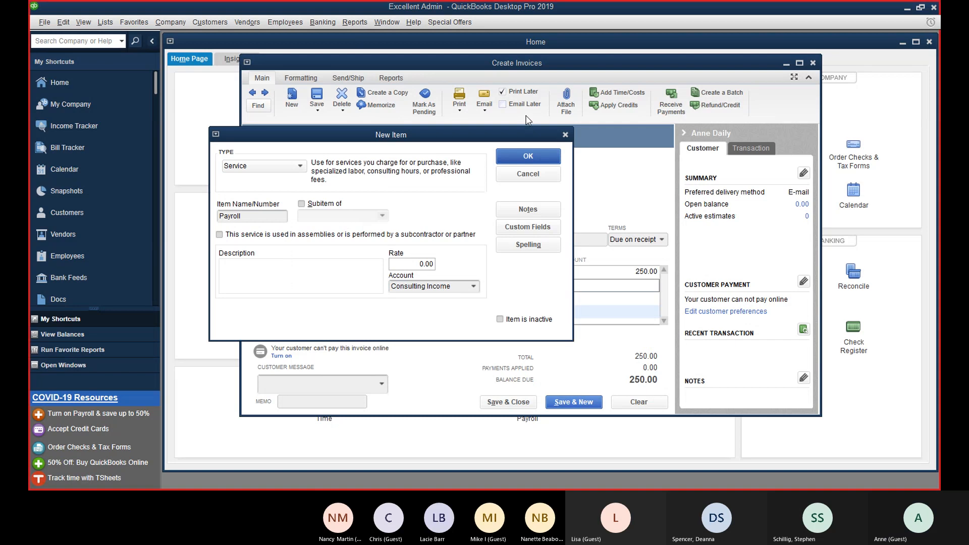
click(523, 163)
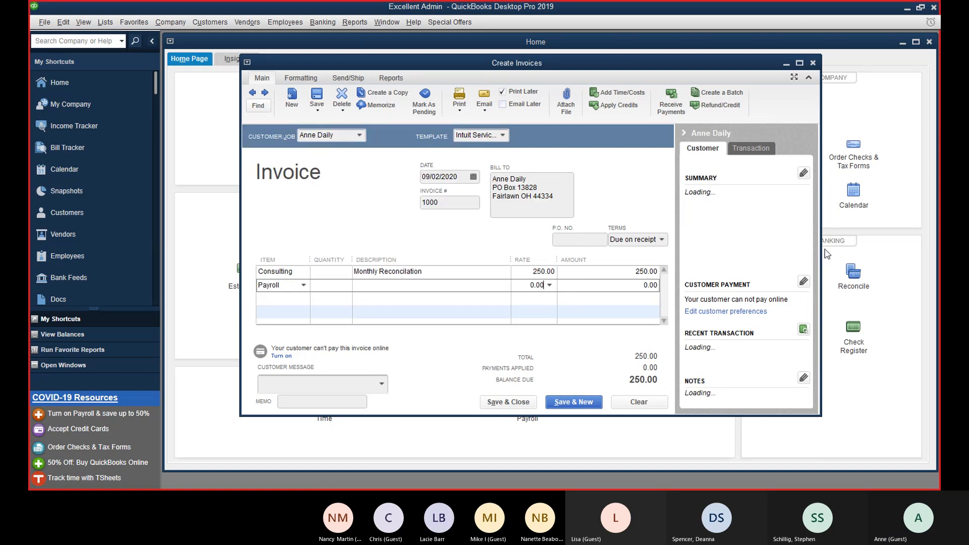
Step: Set the Payroll rate to 85.00 by entering 335-250
text(335-250)
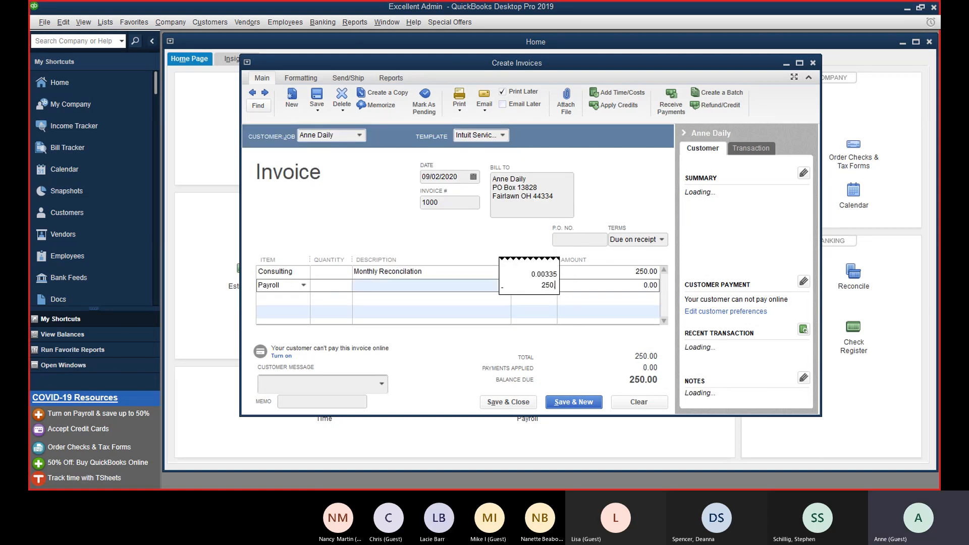
key(Return)
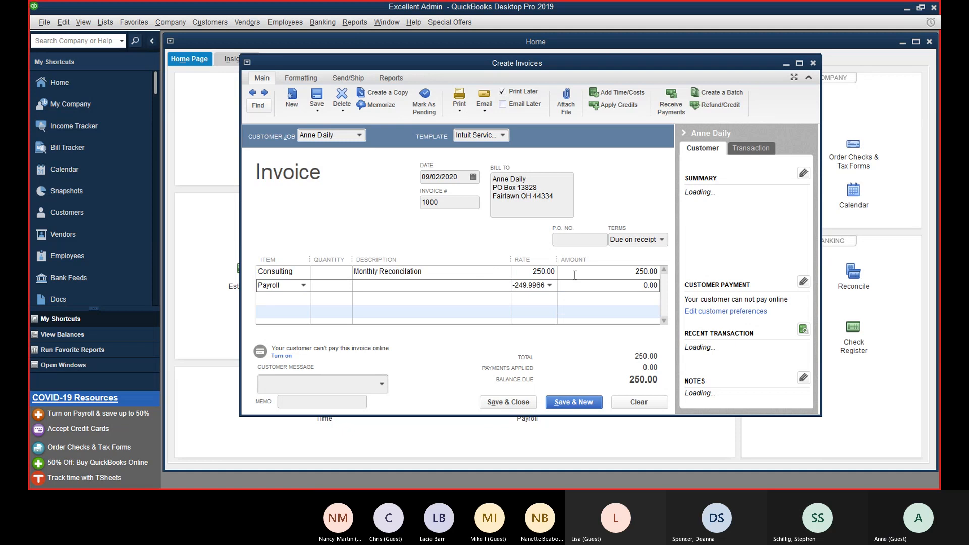
double_click(514, 287)
text(335)
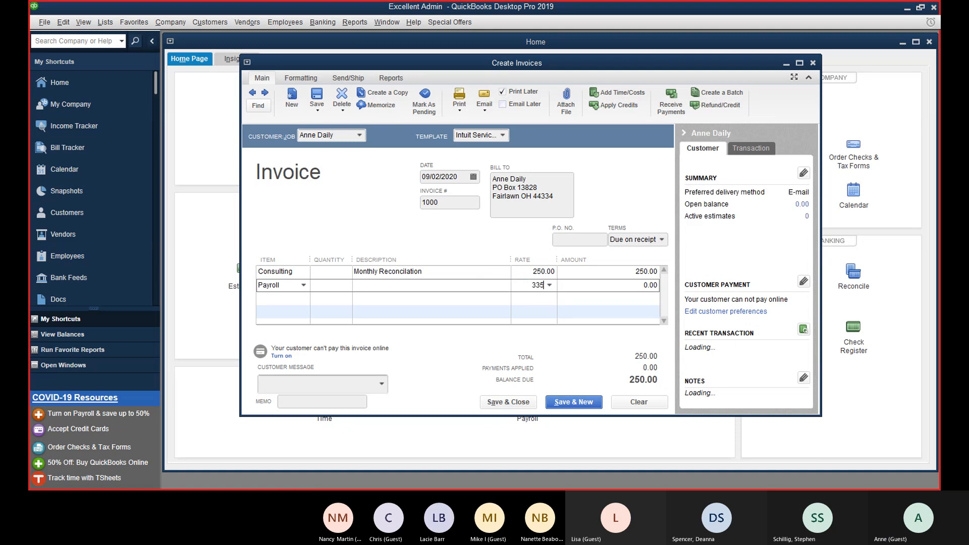
text(-250)
key(Return)
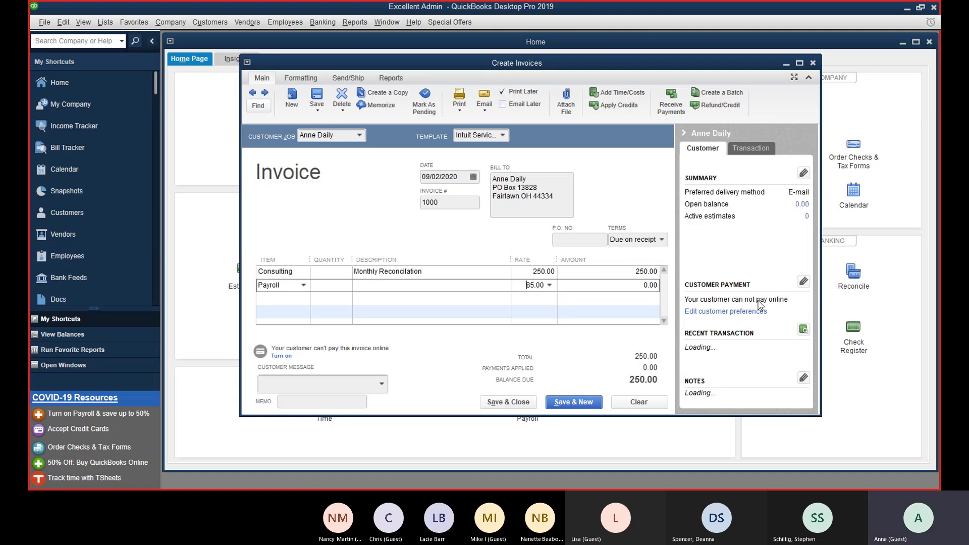
key(Down)
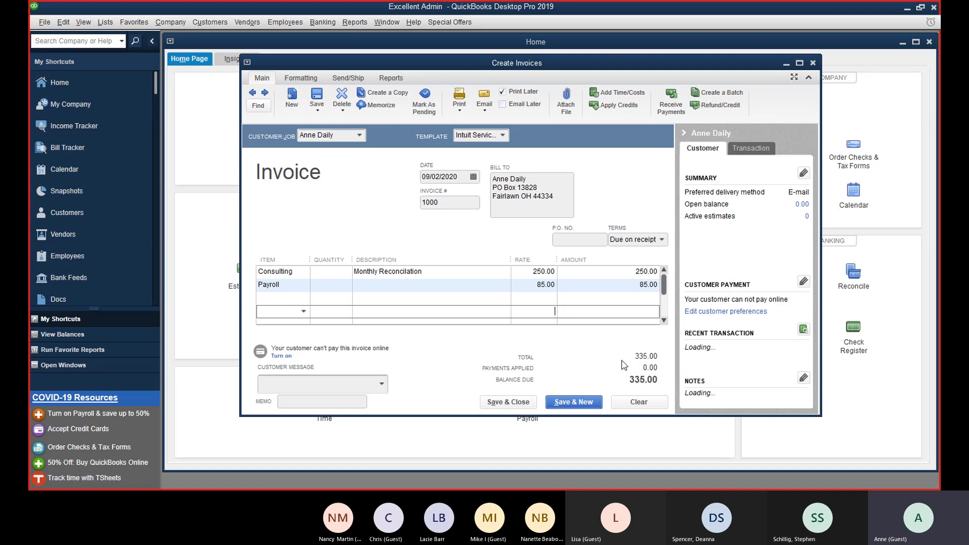
Step: Enter the customer message "Thank You for your automatic payment.", fixing the typo
click(382, 384)
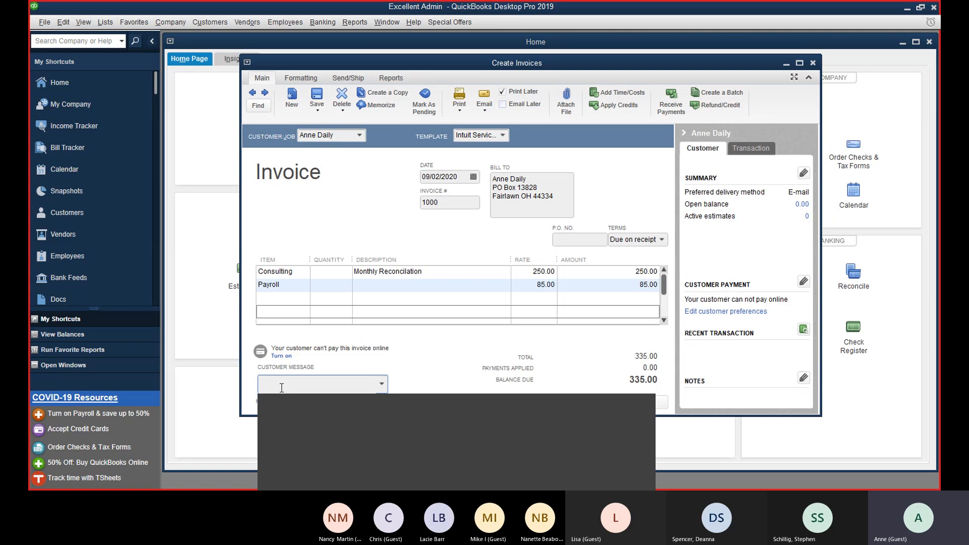
text(Thank)
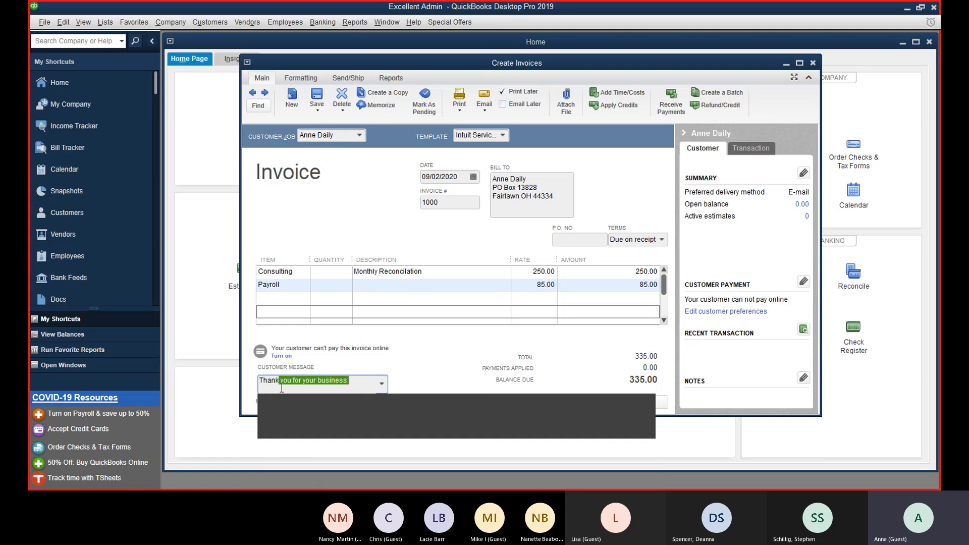
text( you for your a)
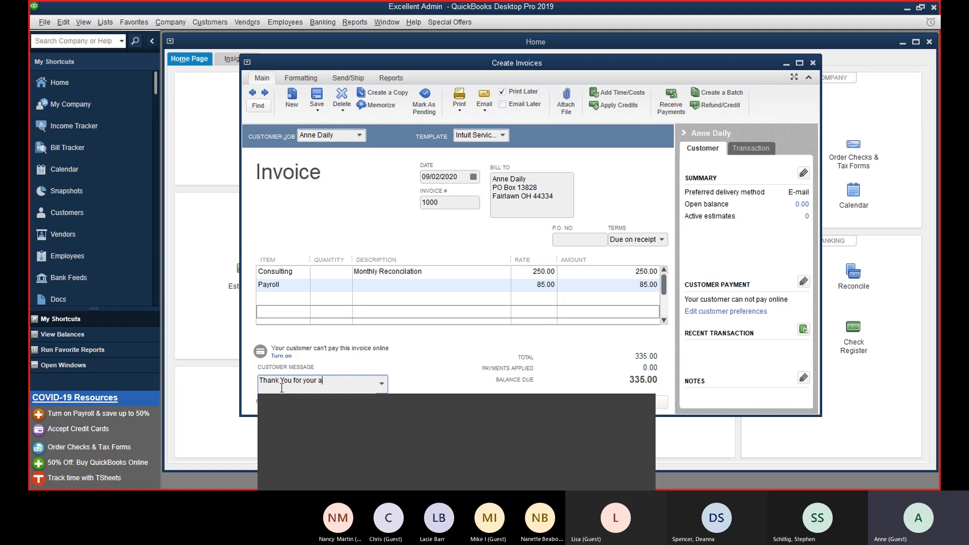
text(utomatica paymen)
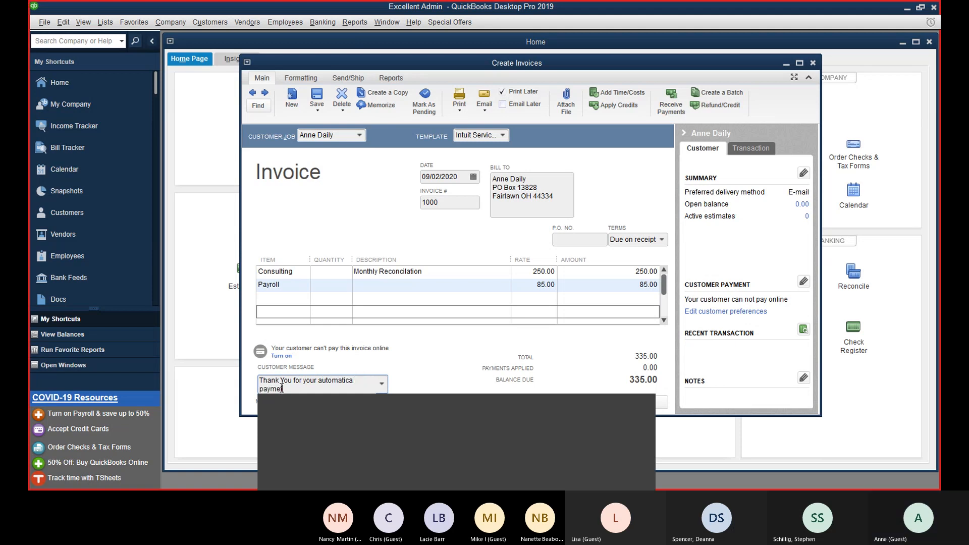
text(t)
key(Tab)
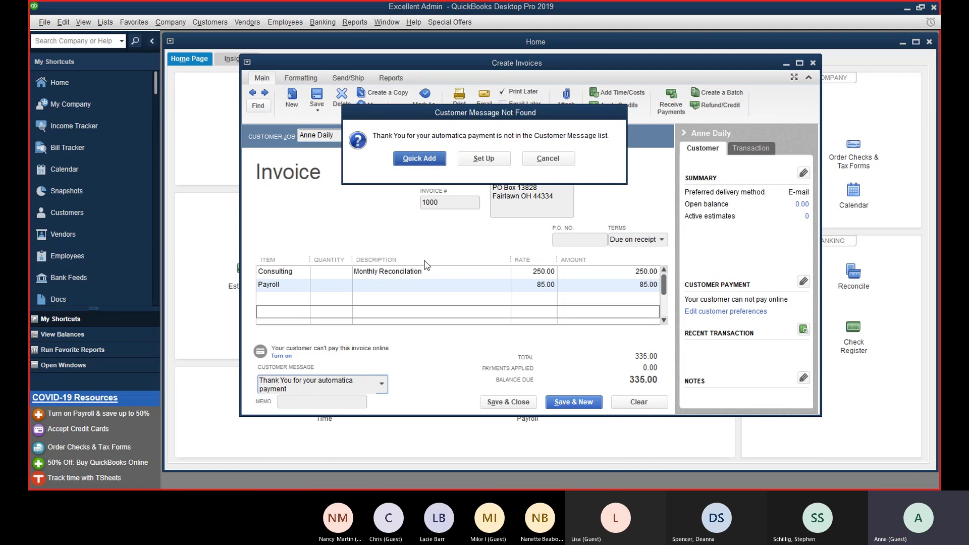
click(548, 158)
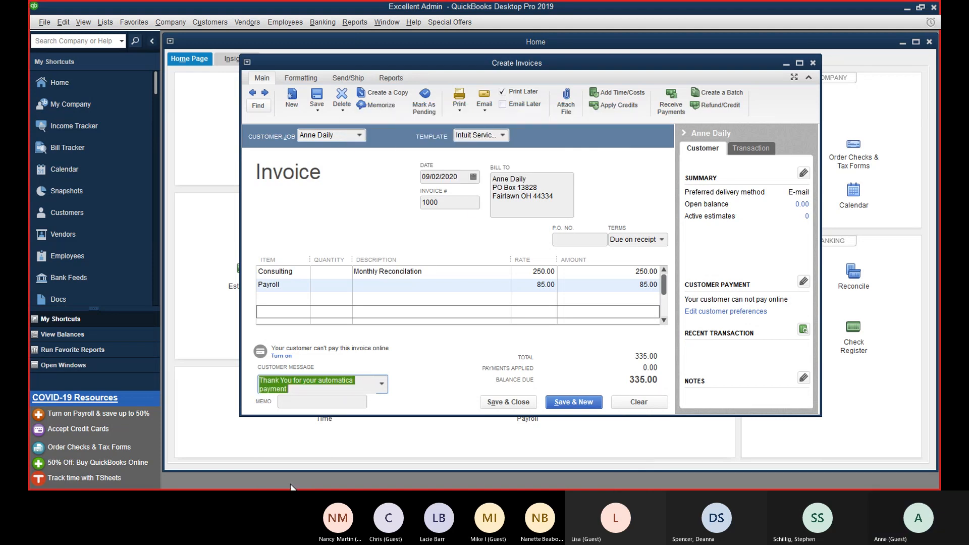
click(373, 391)
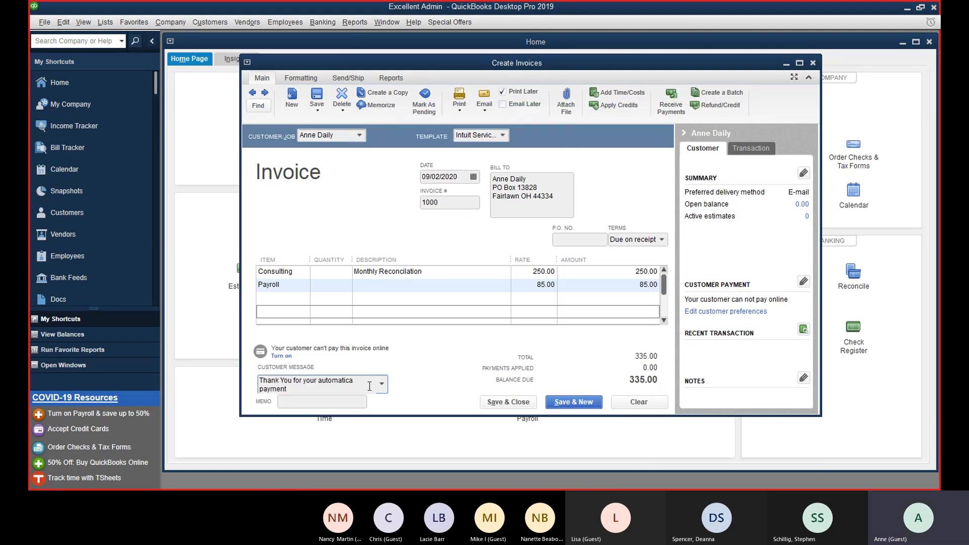
click(354, 380)
text(l)
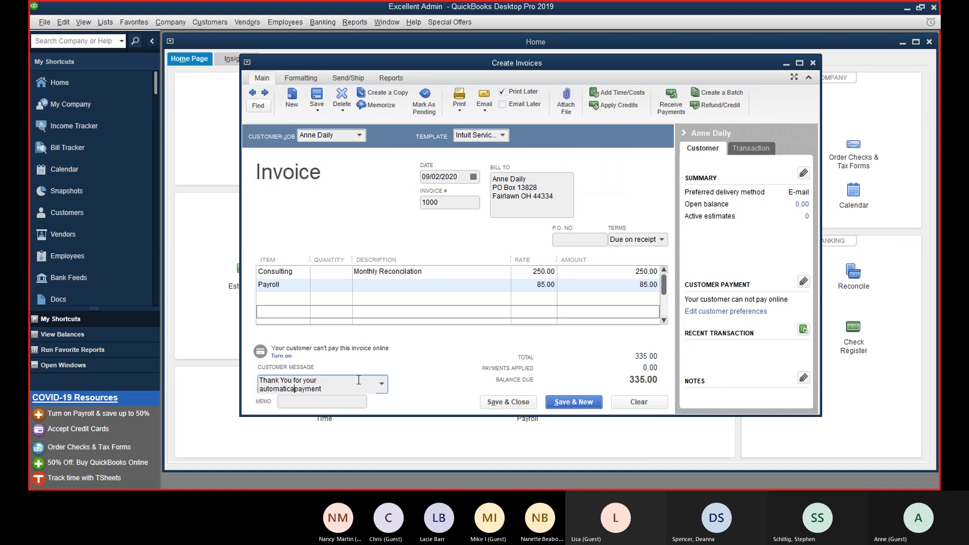
key(BackSpace)
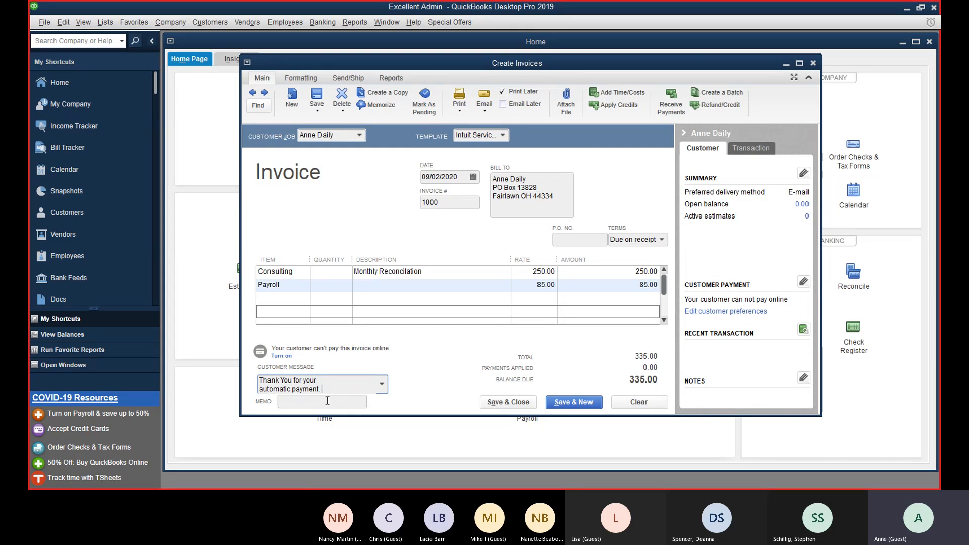
key(Tab)
Step: Quick Add the message to the saved list and choose Save & New
click(437, 168)
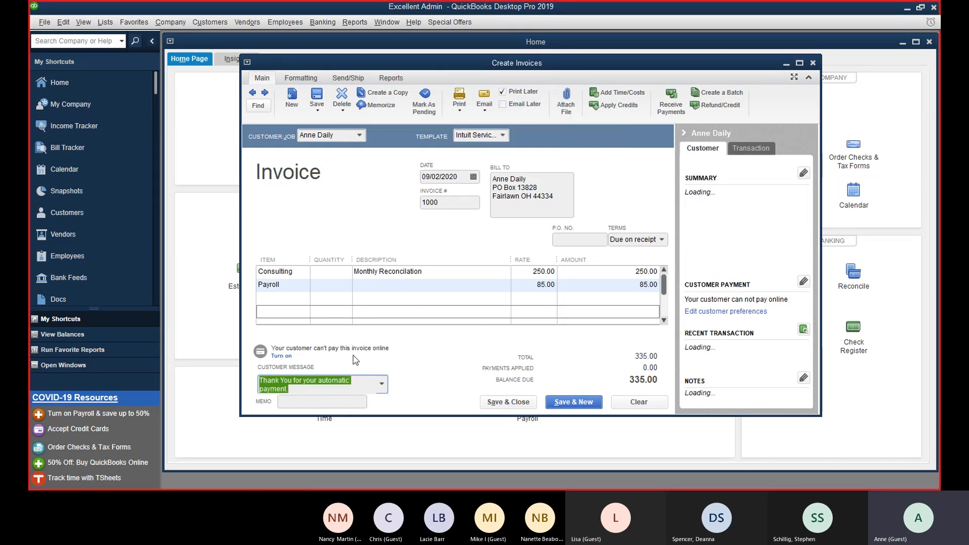
click(324, 391)
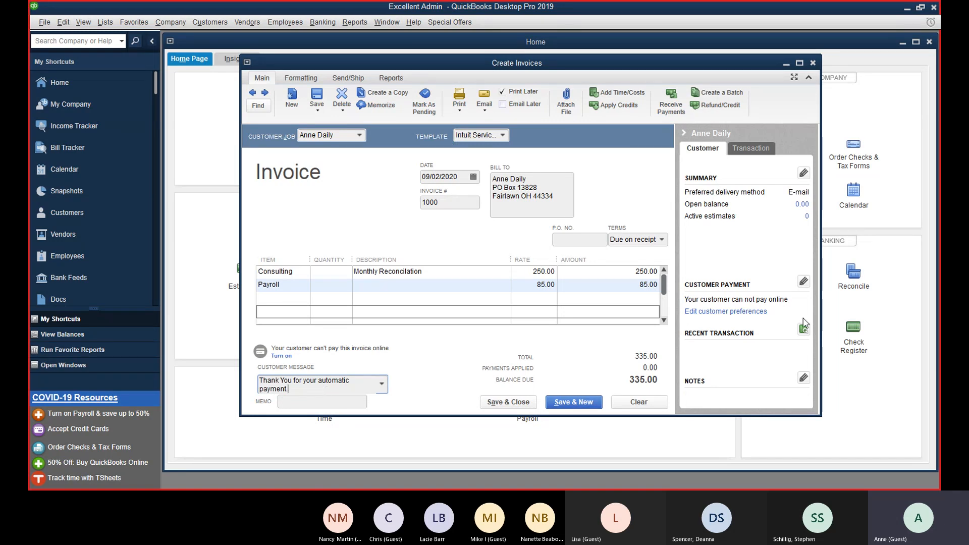
click(580, 406)
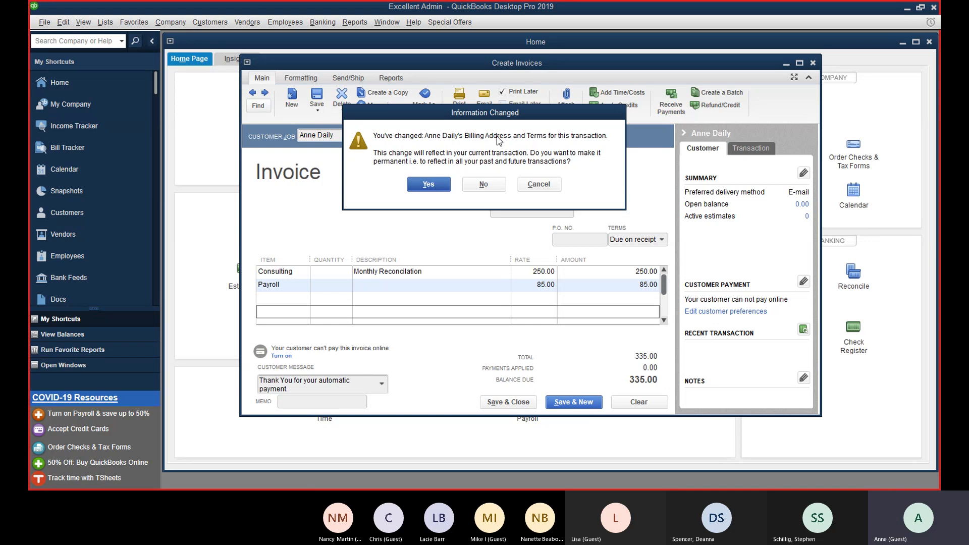
Step: Keep the changed address and terms, and replace the misspelled Reconciliation to save invoice 1000
click(430, 184)
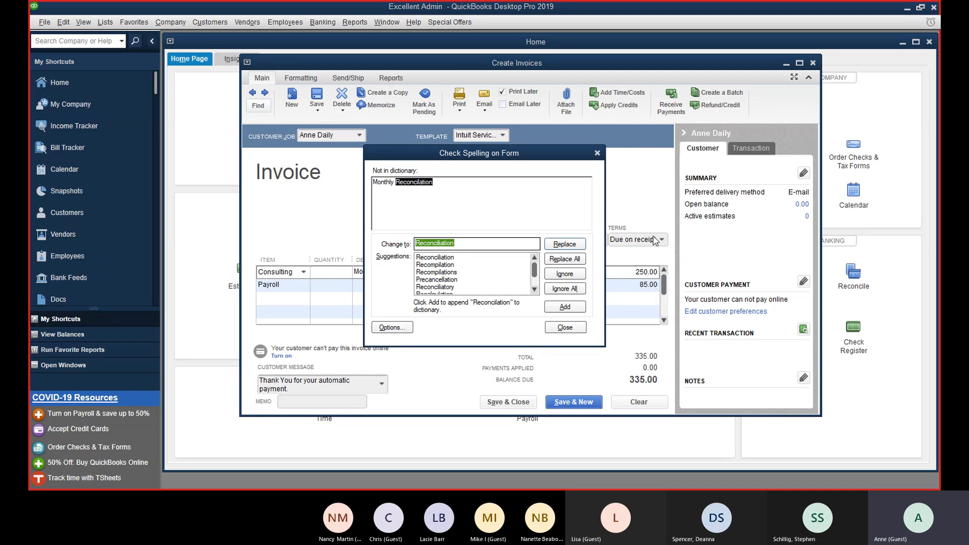
click(555, 242)
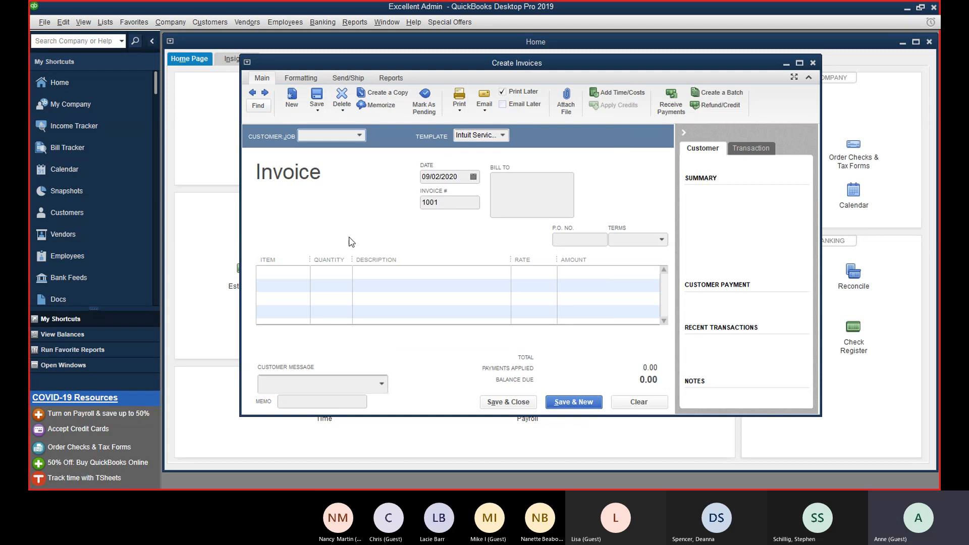
Step: Check the number 1001 and date of the new blank invoice
click(449, 200)
click(468, 202)
click(461, 176)
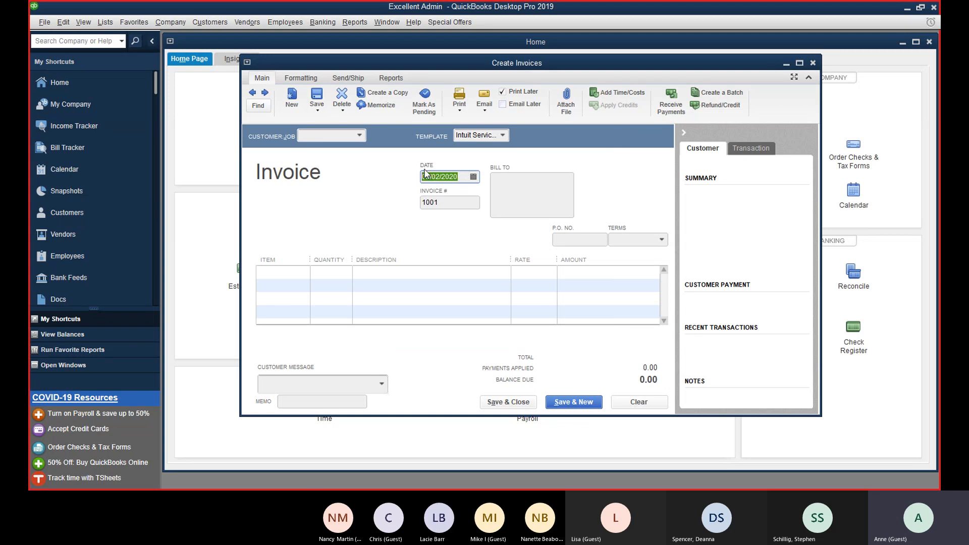
Step: Search the customer's invoices and step back to invoice 1000
click(258, 106)
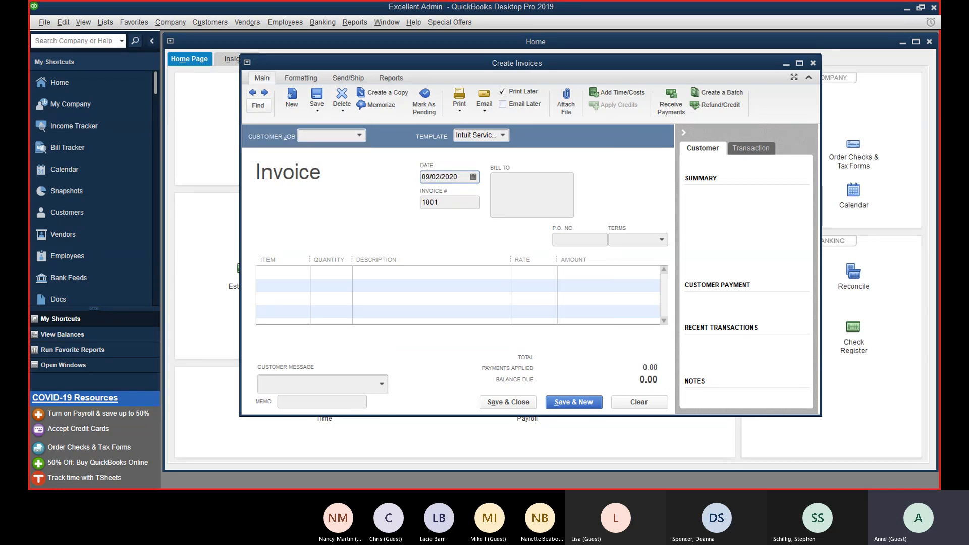
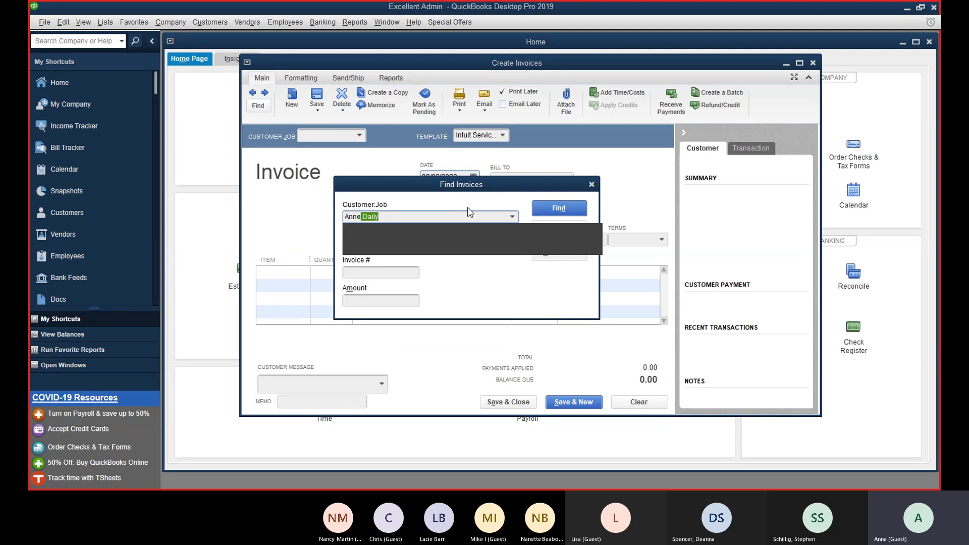
key(Tab)
click(535, 207)
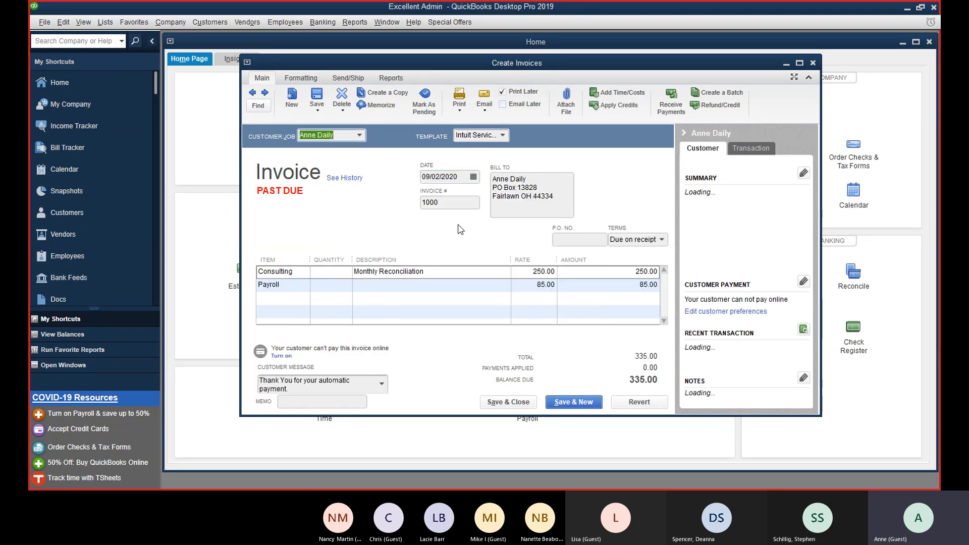
click(594, 407)
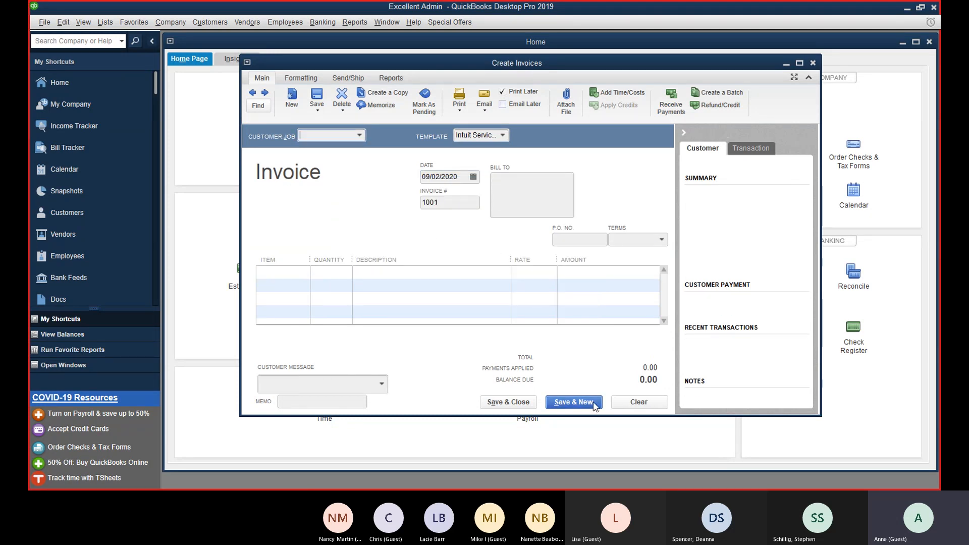
click(253, 94)
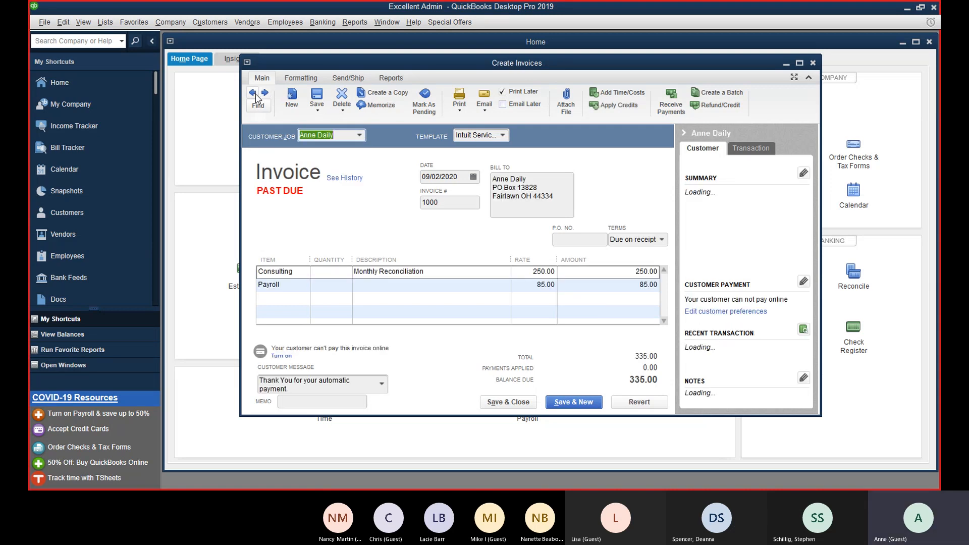
click(264, 93)
click(253, 94)
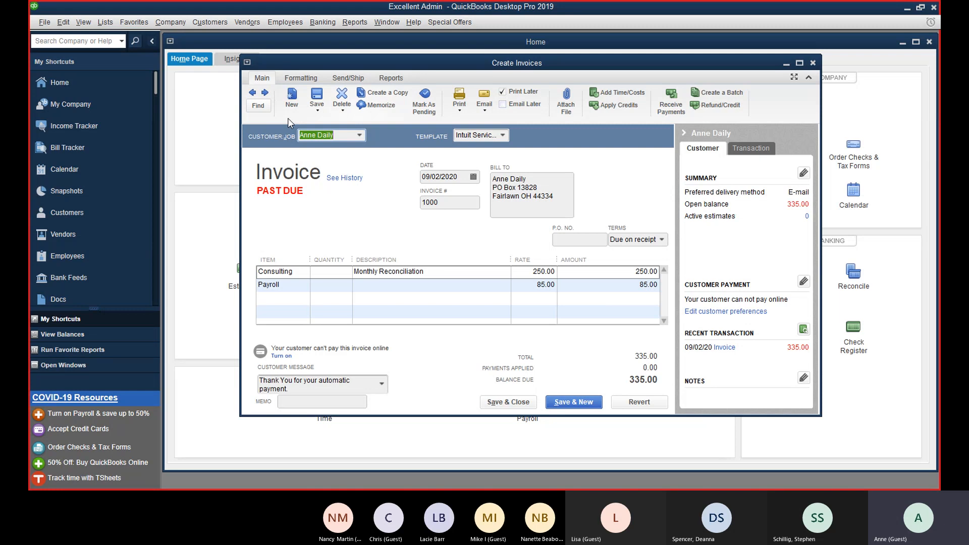
Step: Duplicate invoice 1000 into a new invoice 1001
click(255, 107)
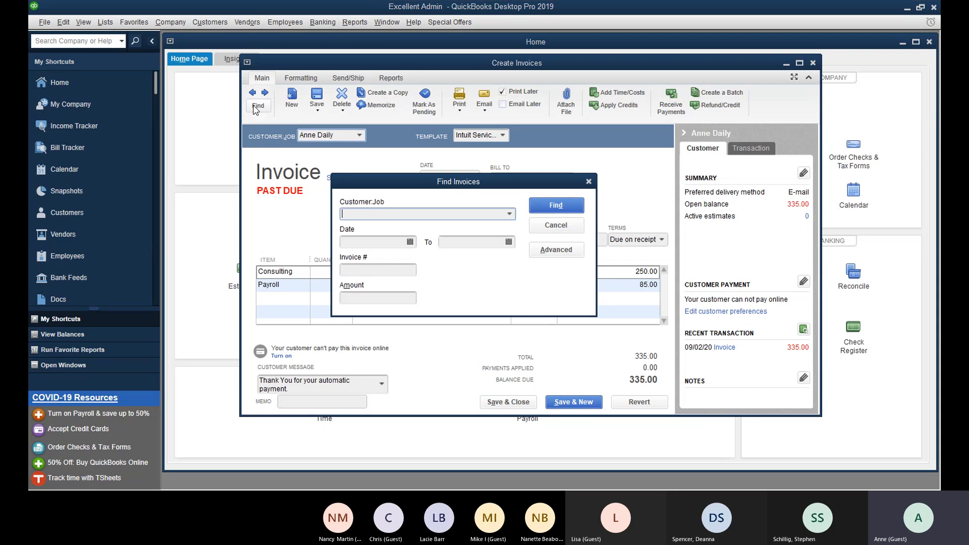
click(540, 232)
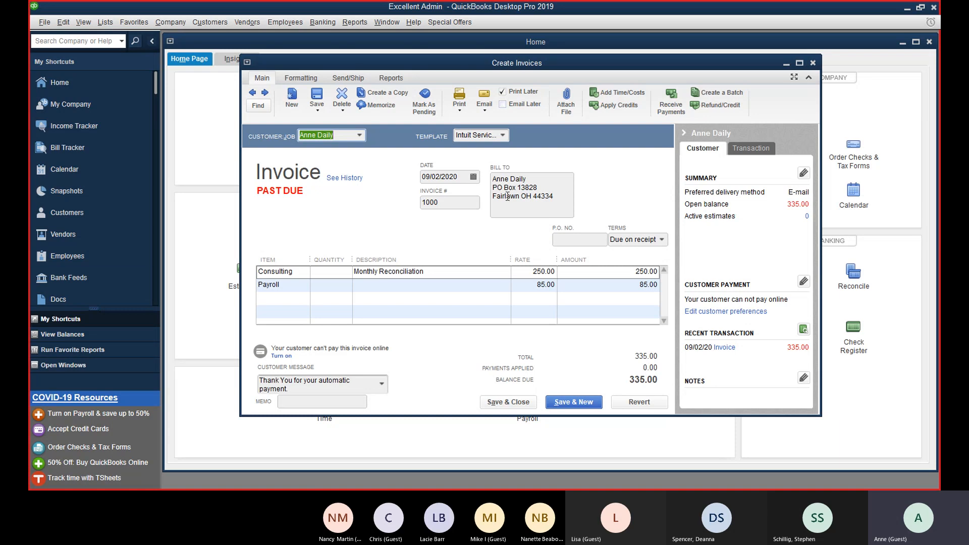
click(371, 97)
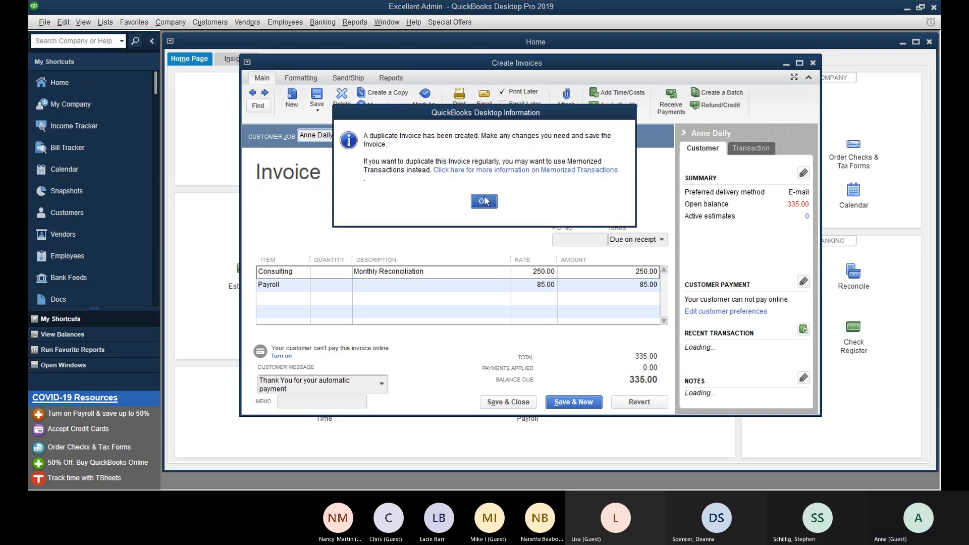
click(488, 202)
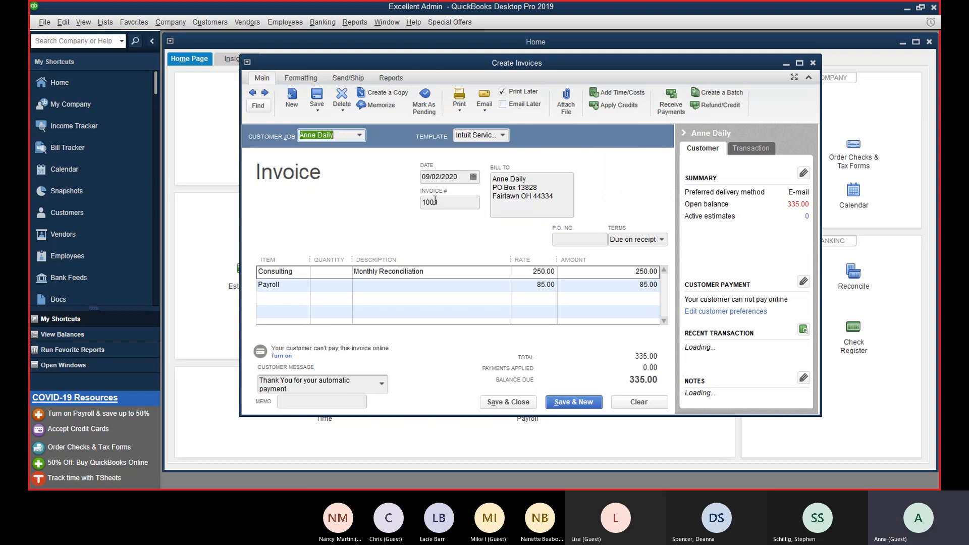
Step: Date invoice 1001 10/02/2020 and save it
click(473, 176)
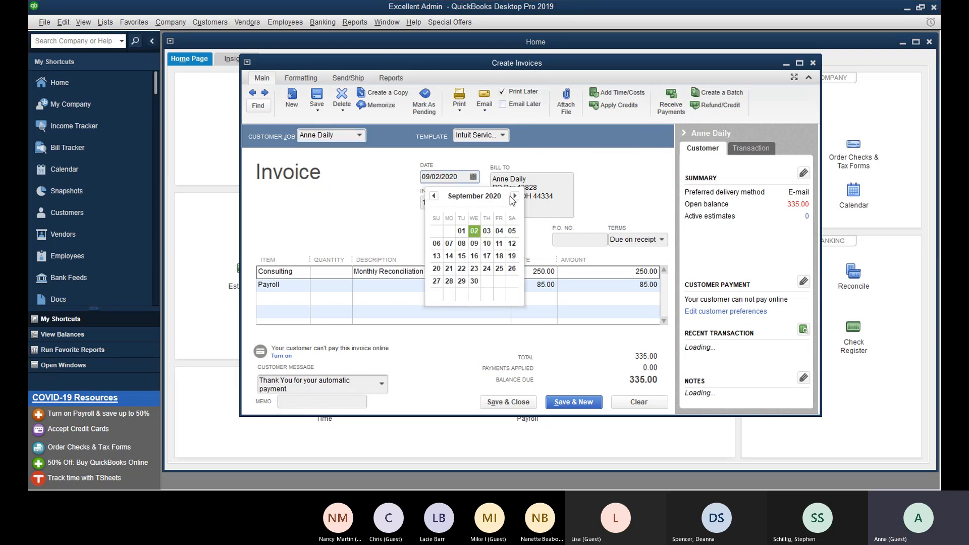
click(515, 195)
click(500, 231)
click(447, 204)
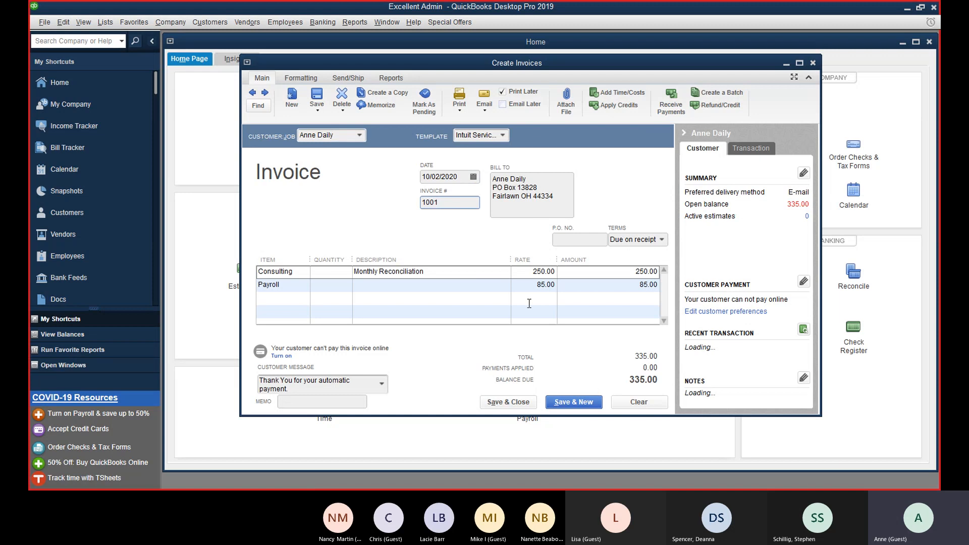
click(594, 402)
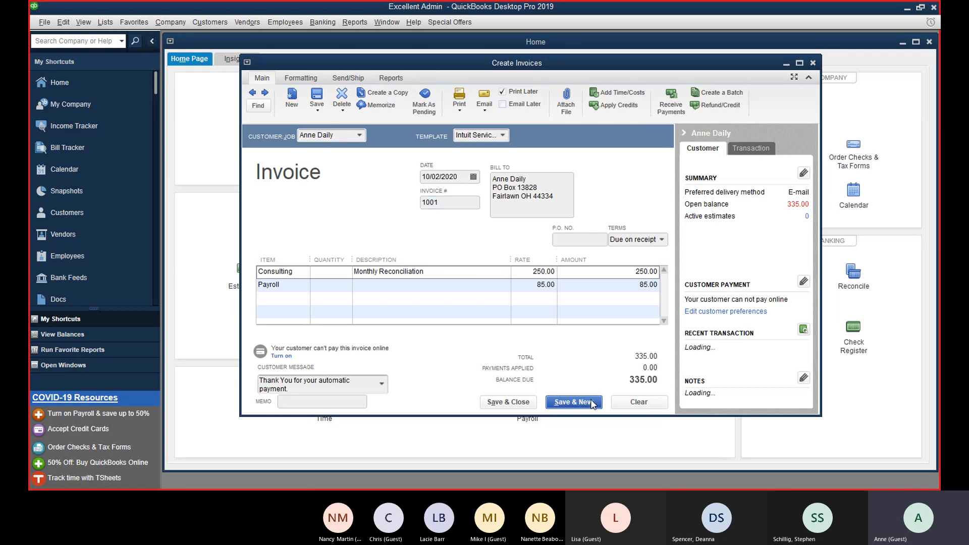
Step: Find the customer's invoices and open invoice 1001 dated 10/02/2020
click(258, 106)
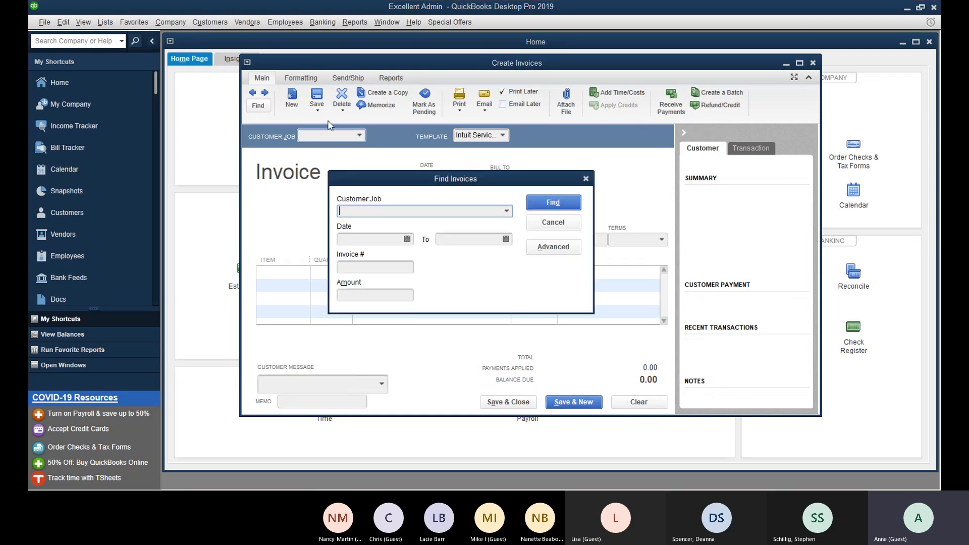
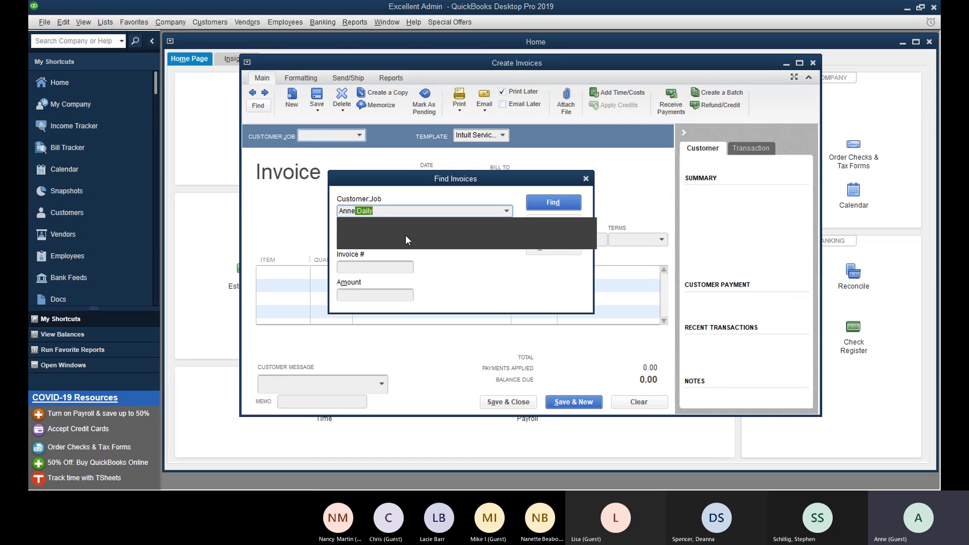
key(Return)
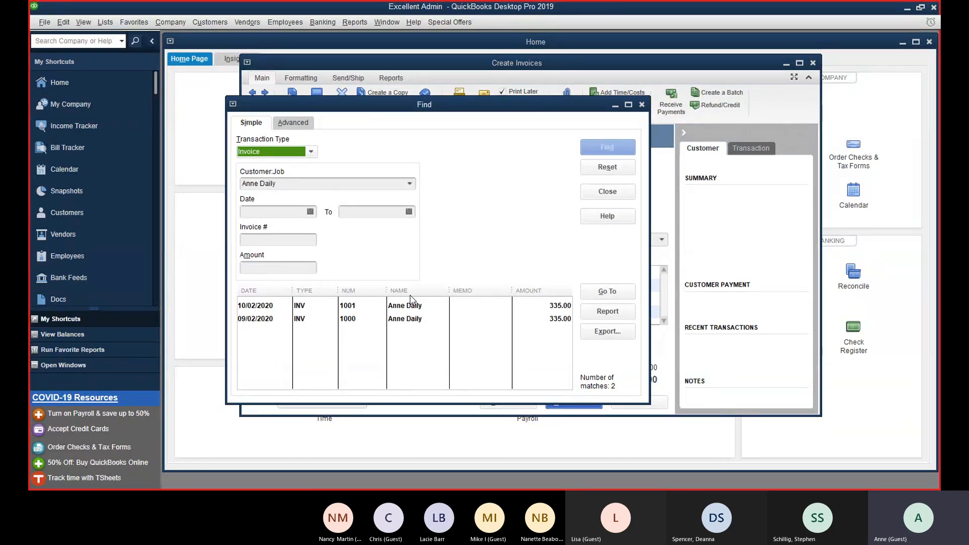
click(607, 193)
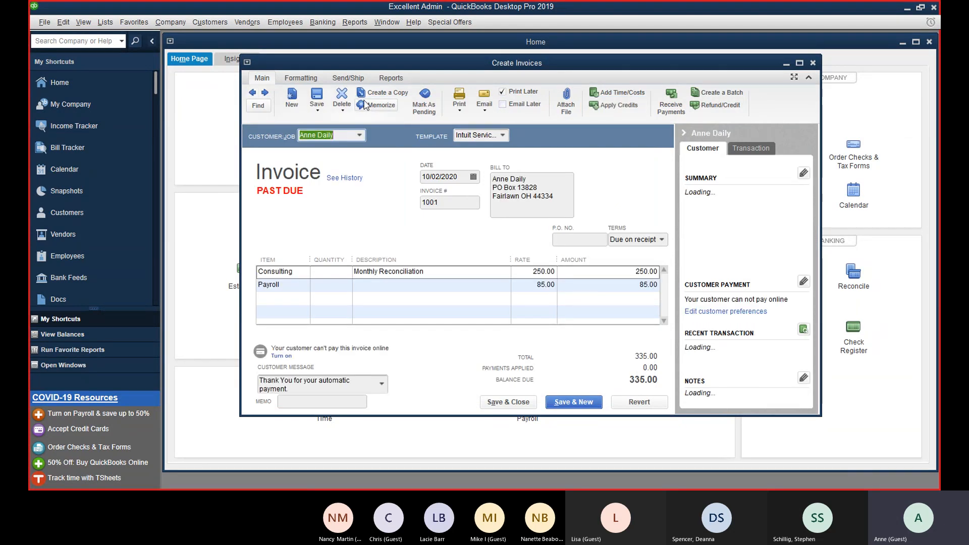
Step: Copy invoice 1001 and Quick Add a second new customer on the copy
click(378, 93)
click(485, 201)
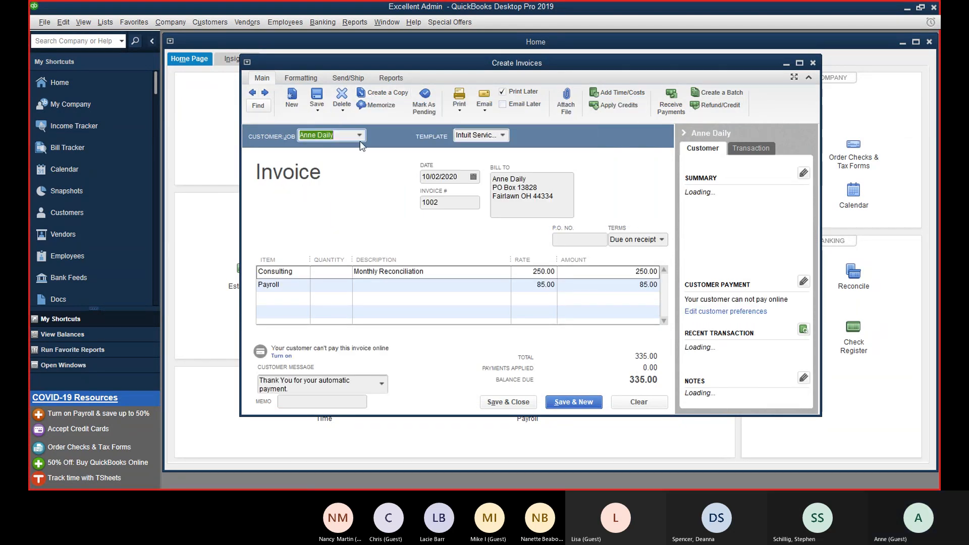
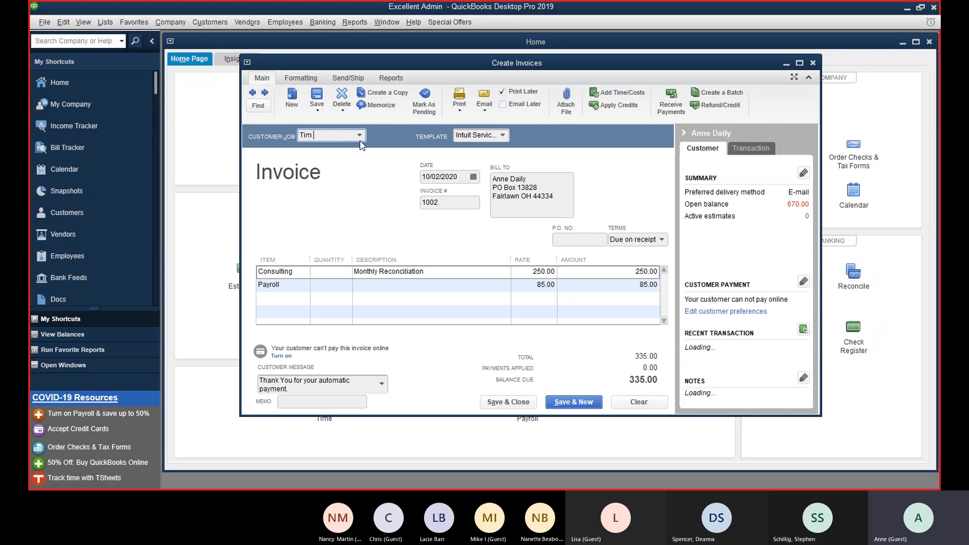
key(Tab)
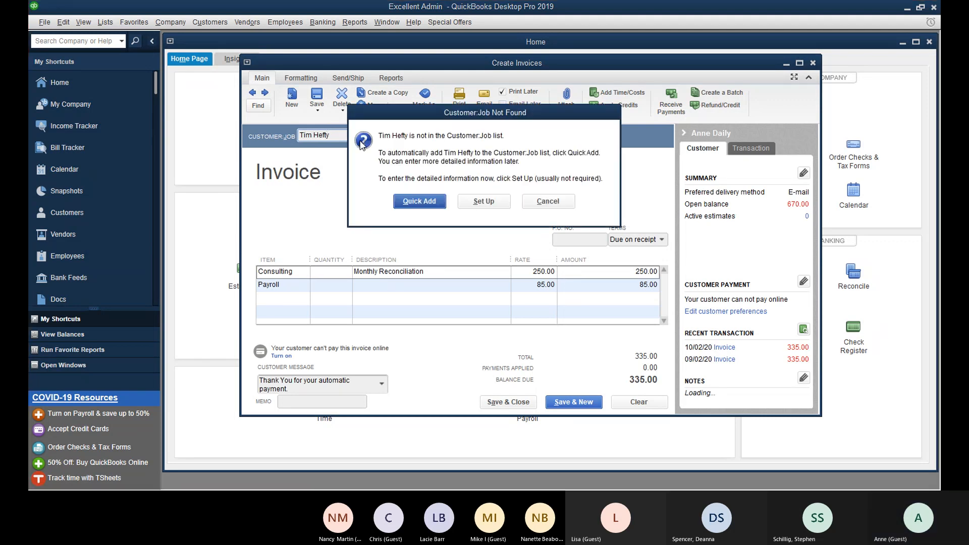
click(426, 204)
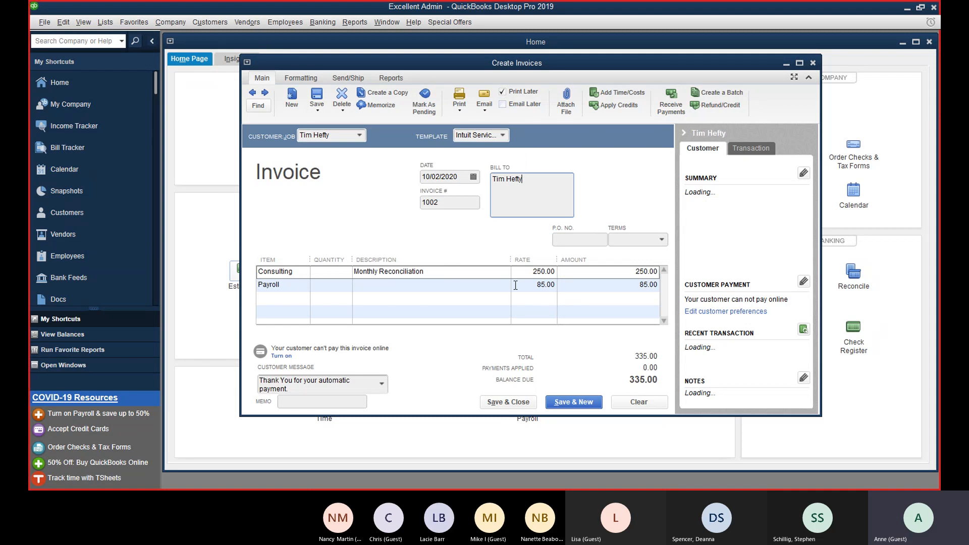
Step: Check the customer list, then clear the copied invoice 1002
click(360, 133)
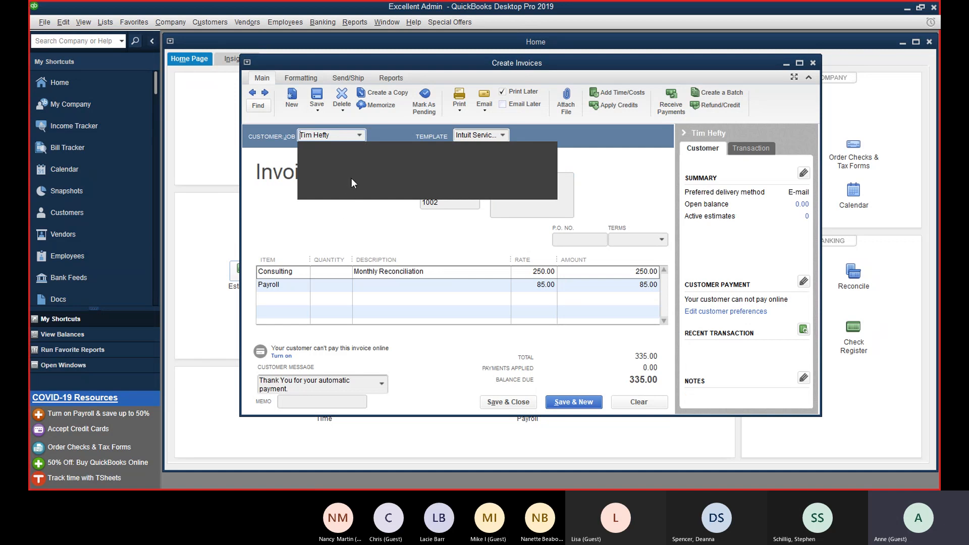
click(374, 223)
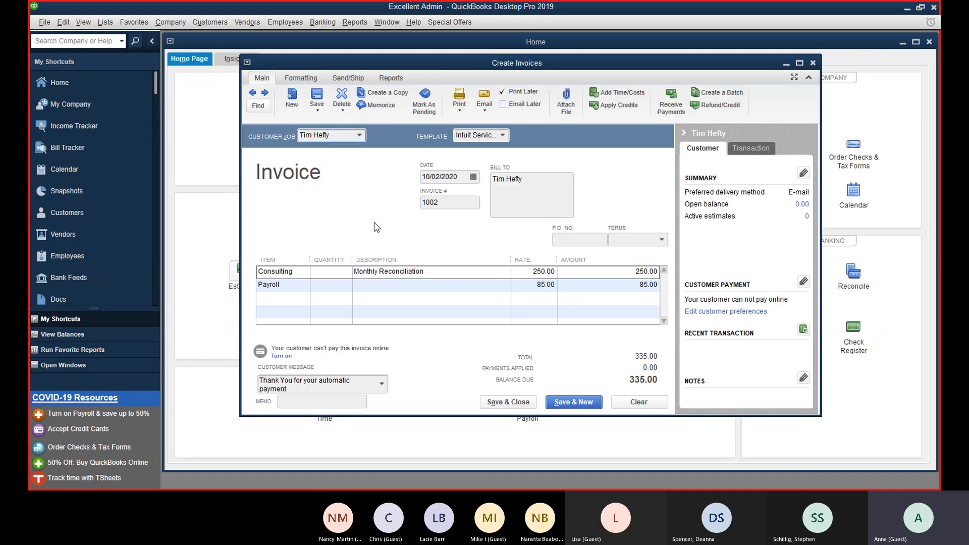
click(651, 401)
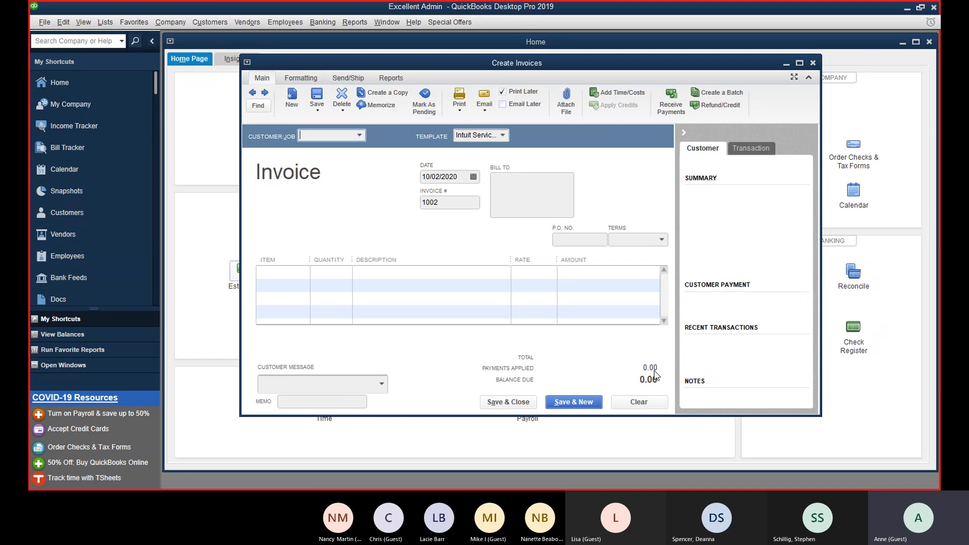
Step: Close the blank Create Invoices window, leaving the Home page showing
click(812, 63)
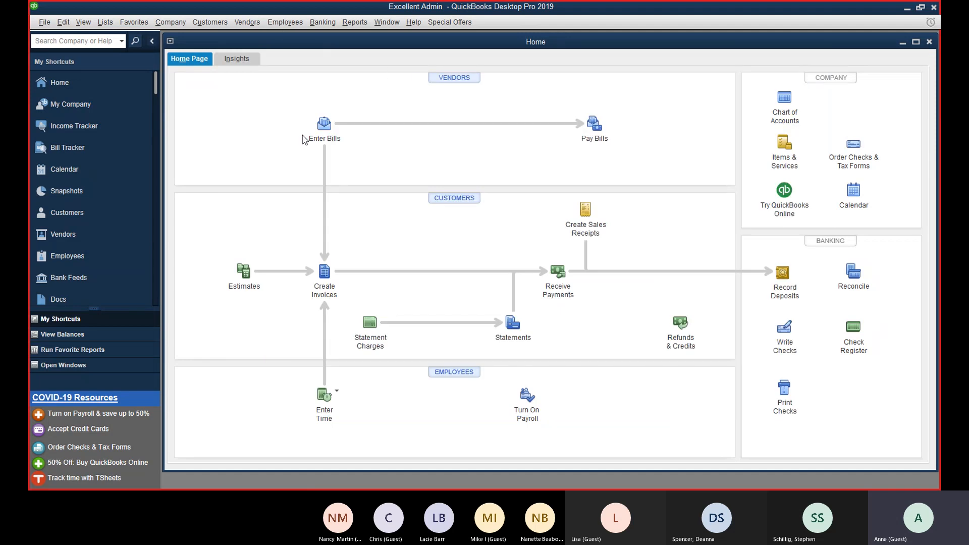
click(327, 271)
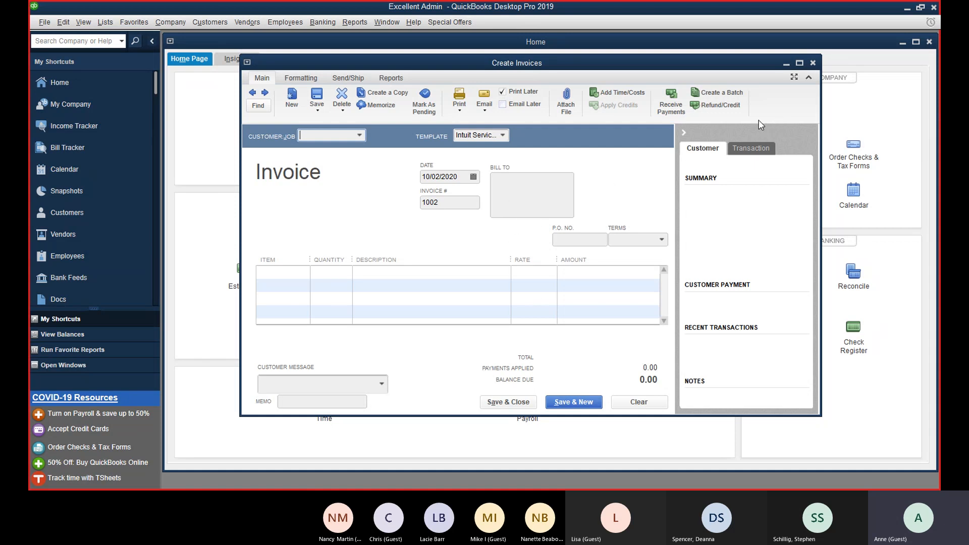
click(813, 63)
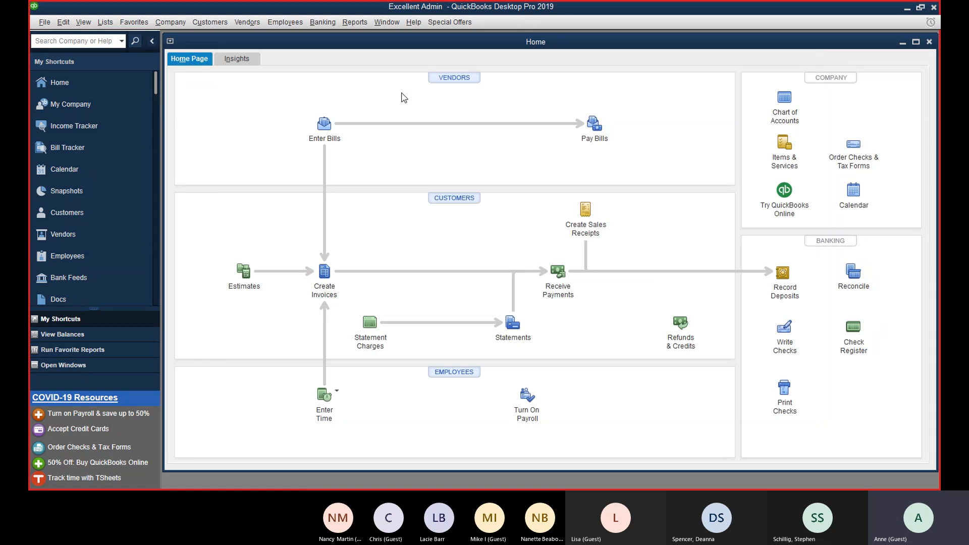
click(196, 22)
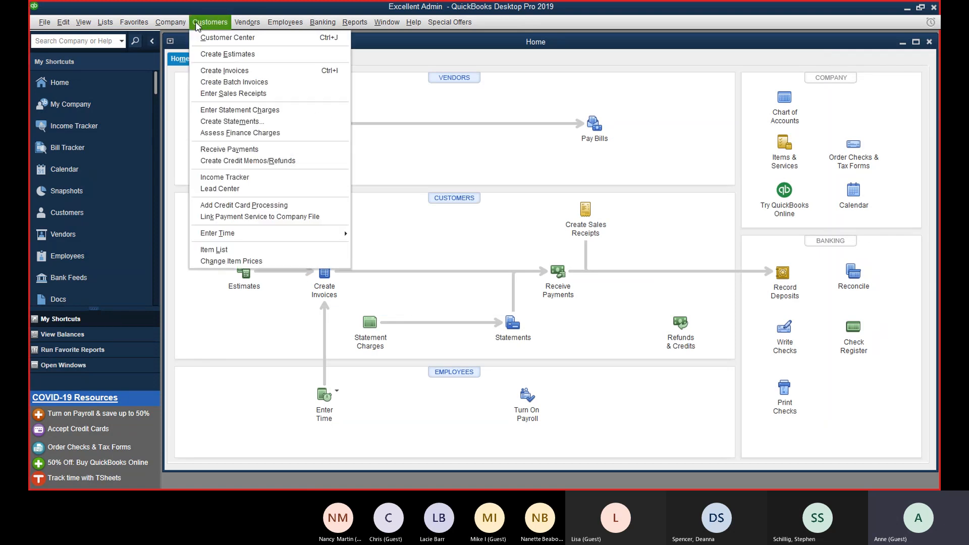
click(389, 95)
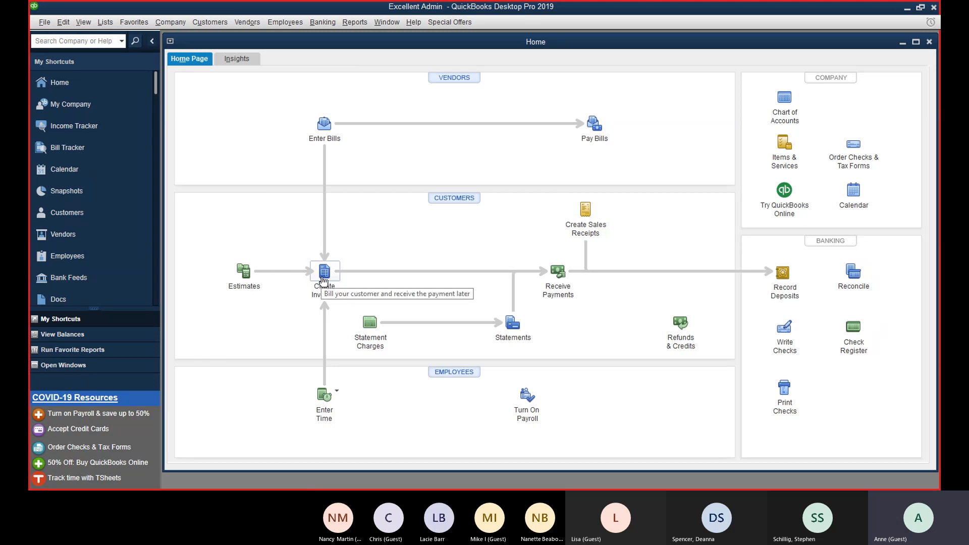
Step: Start a maximized customer payment for the customer and apply 335.00 to invoice 1000
click(553, 271)
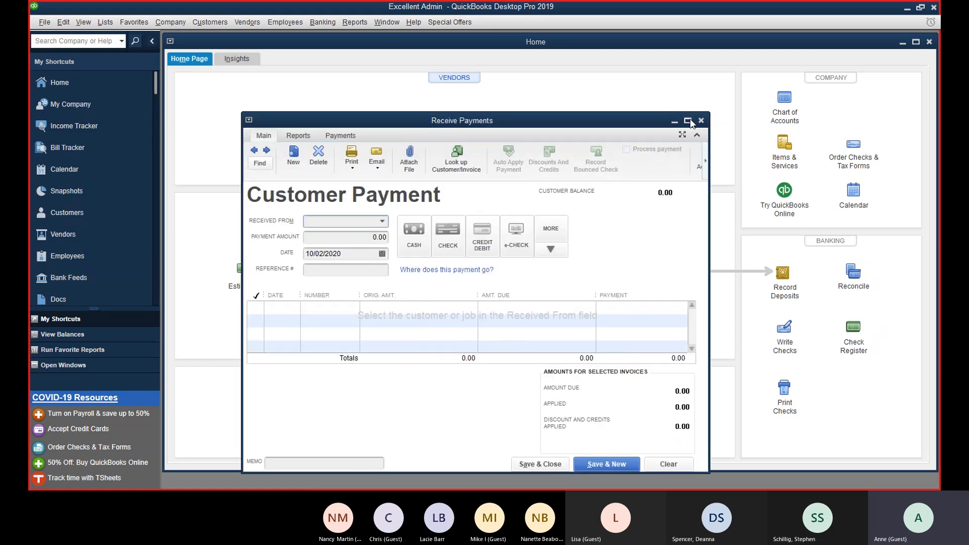
click(687, 121)
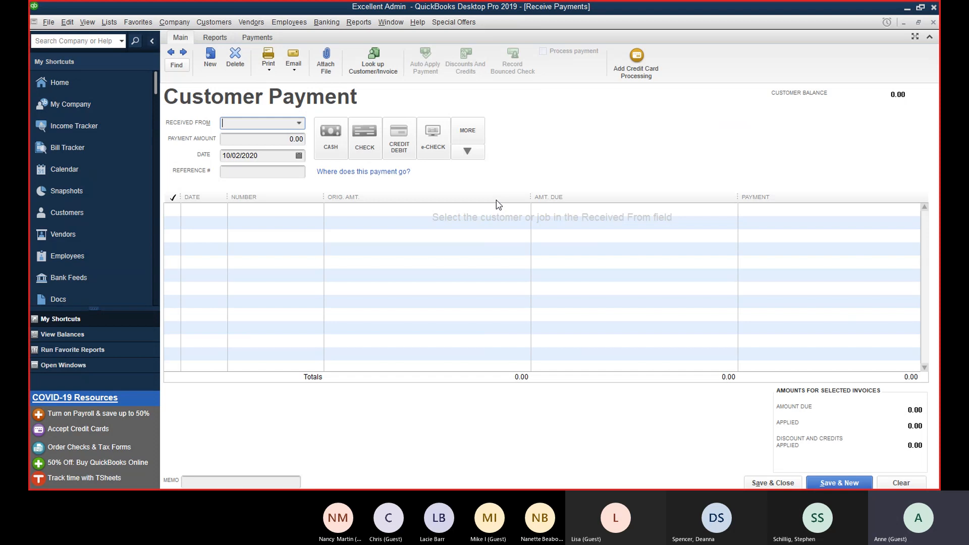
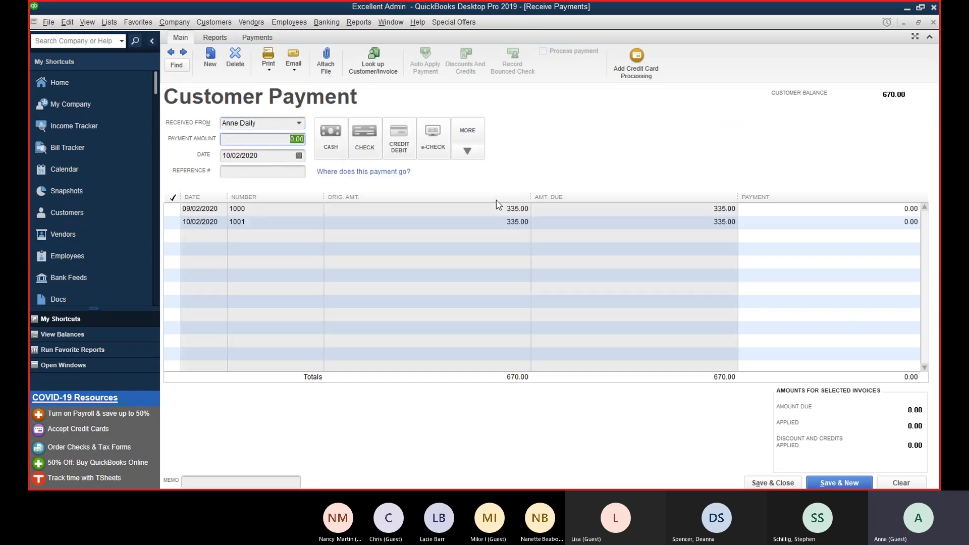
key(Tab)
text(335.0)
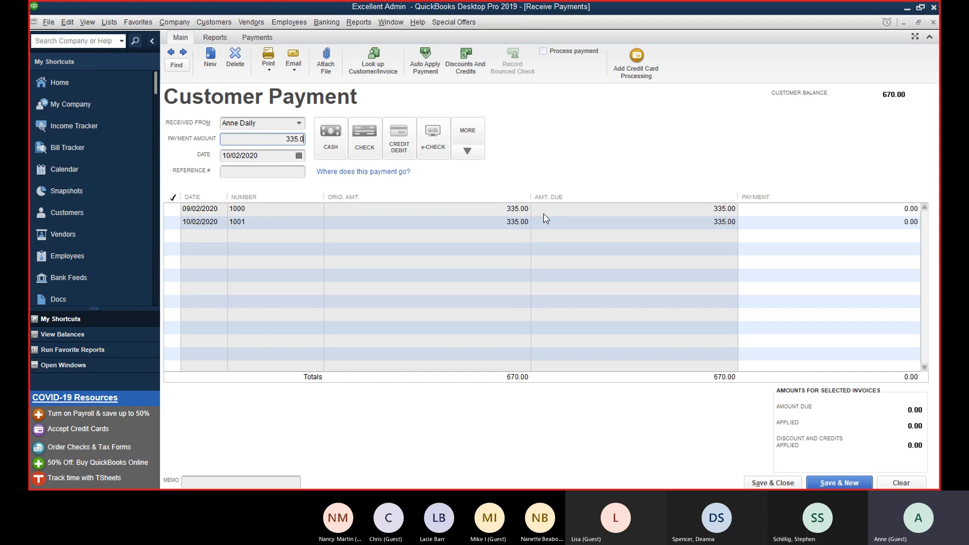
key(Tab)
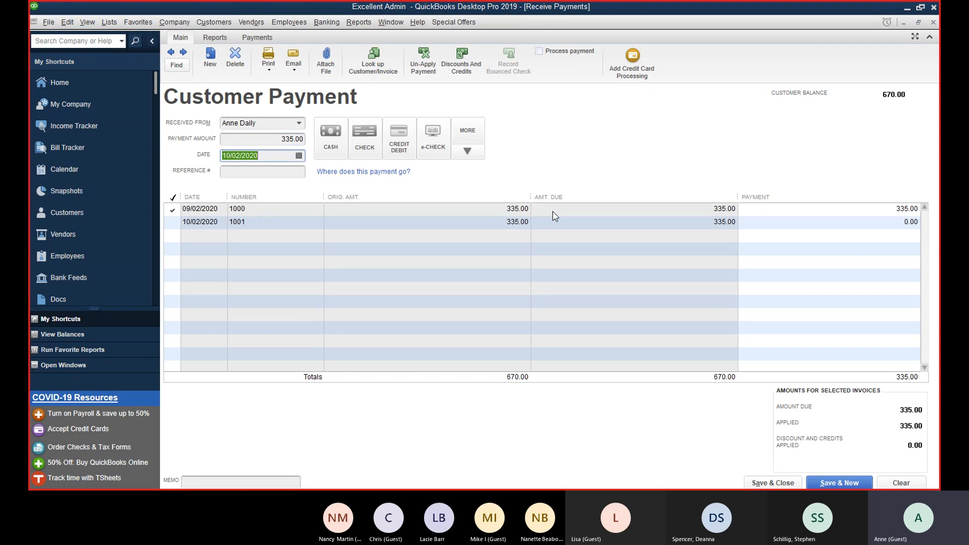
Step: Set the payment method to Check, after reviewing the other methods, and begin the check number
click(367, 145)
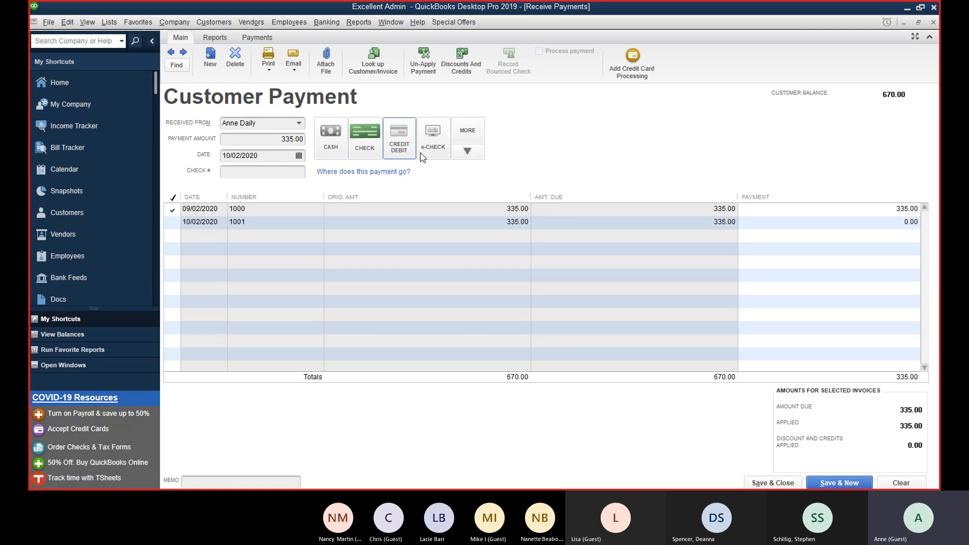
click(466, 154)
click(471, 160)
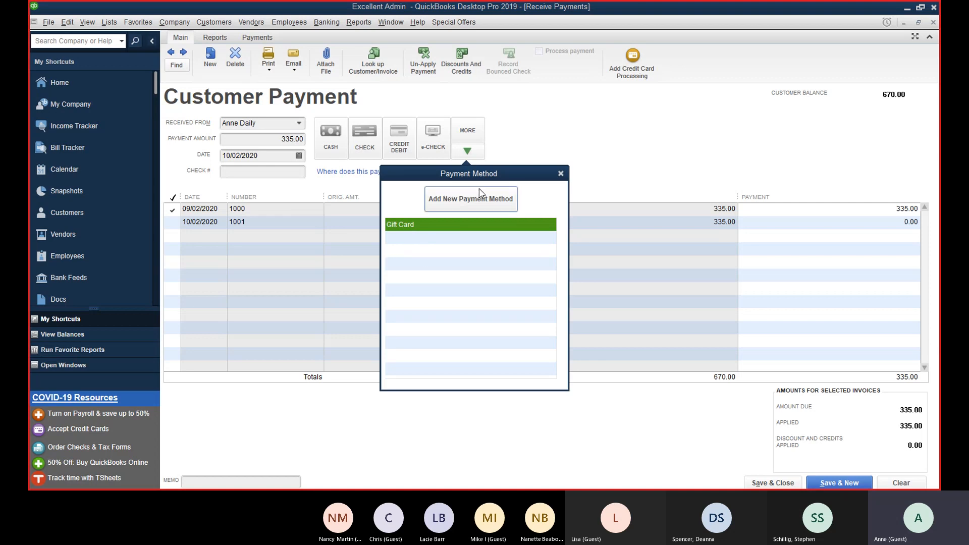
click(560, 174)
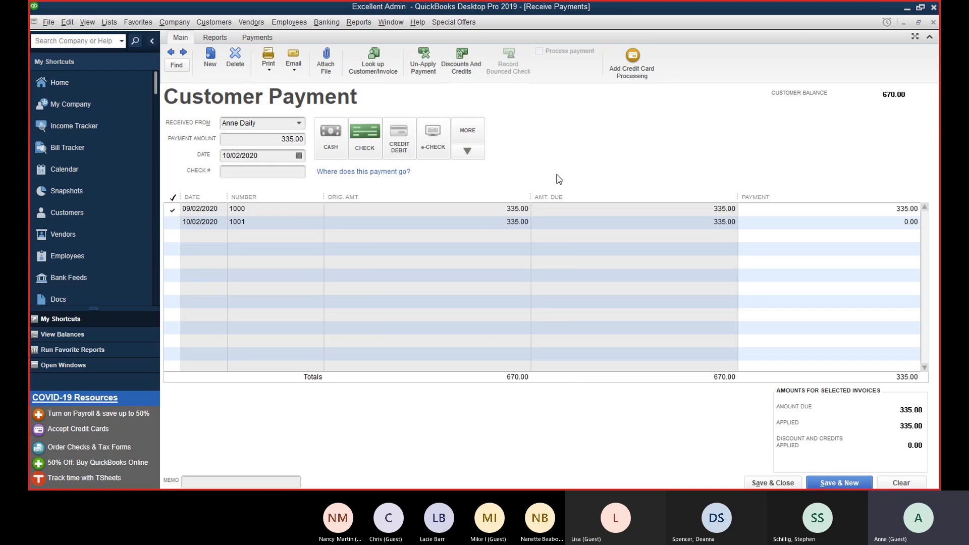
click(248, 171)
Step: Enter check number 225, date the payment 09/30/2020, and save it
text(225)
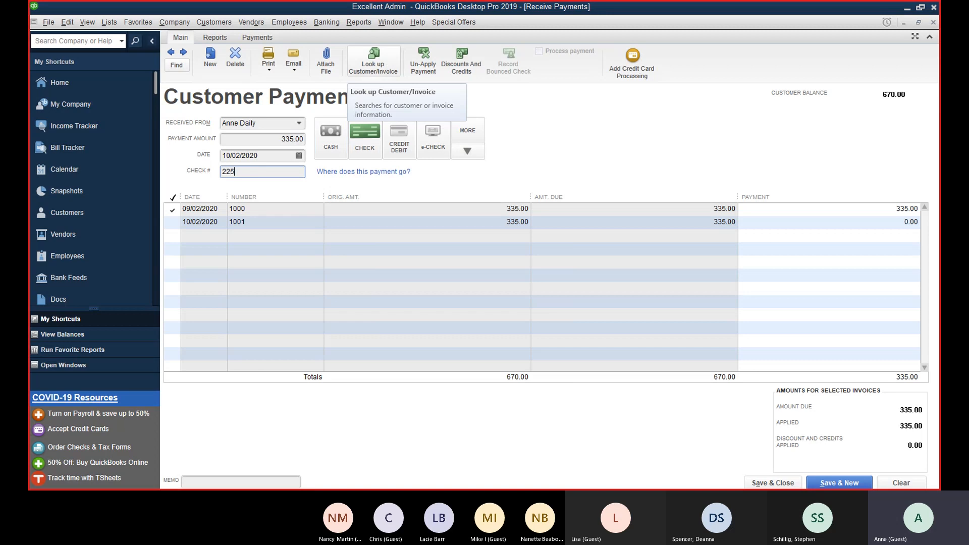
key(Tab)
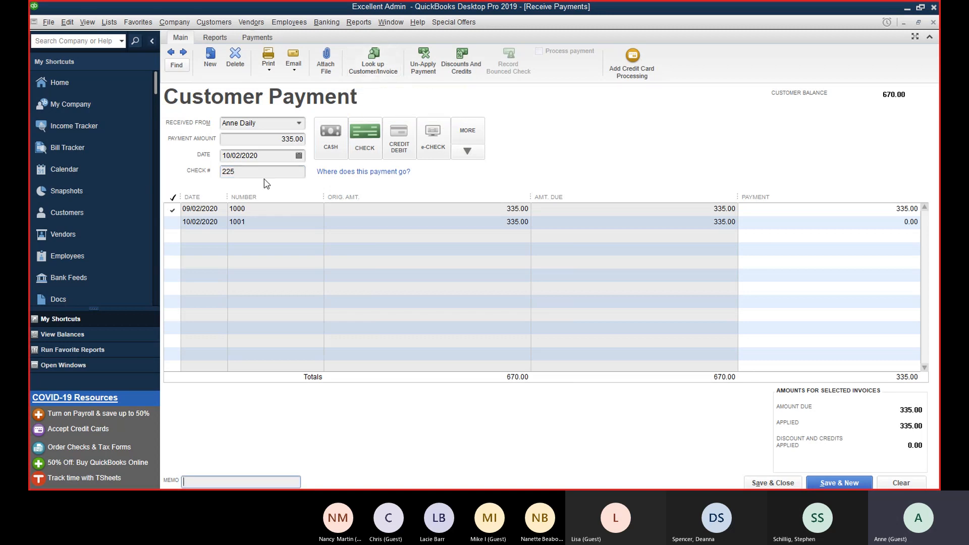
click(299, 156)
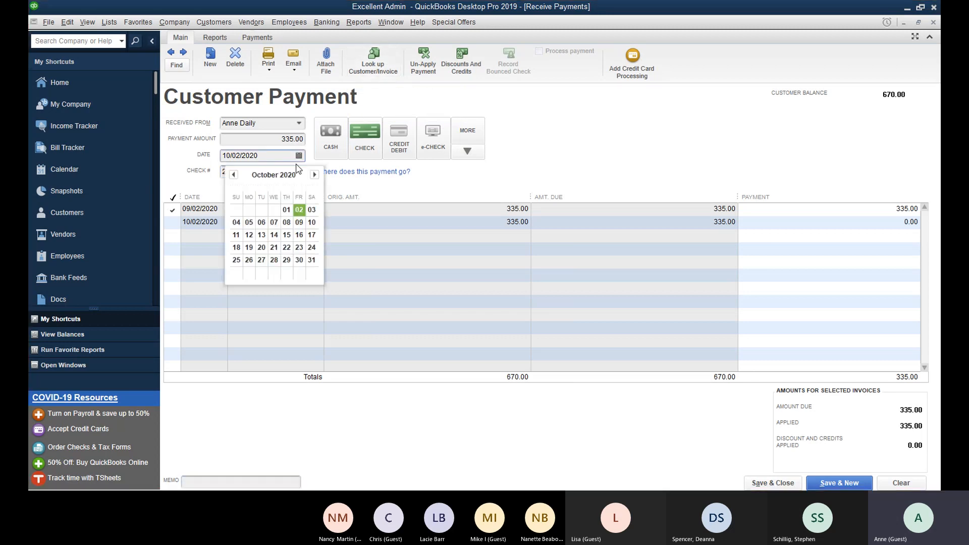
click(233, 174)
click(277, 260)
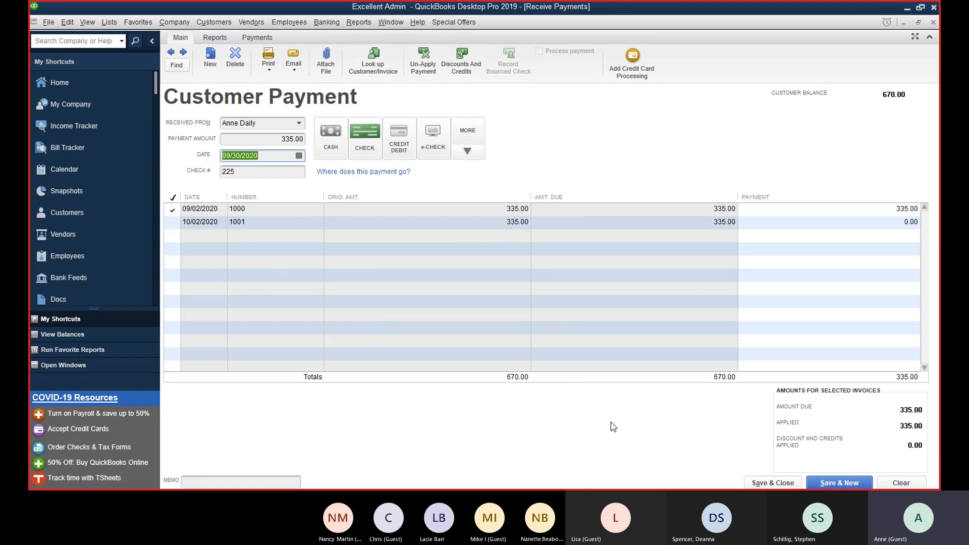
click(796, 486)
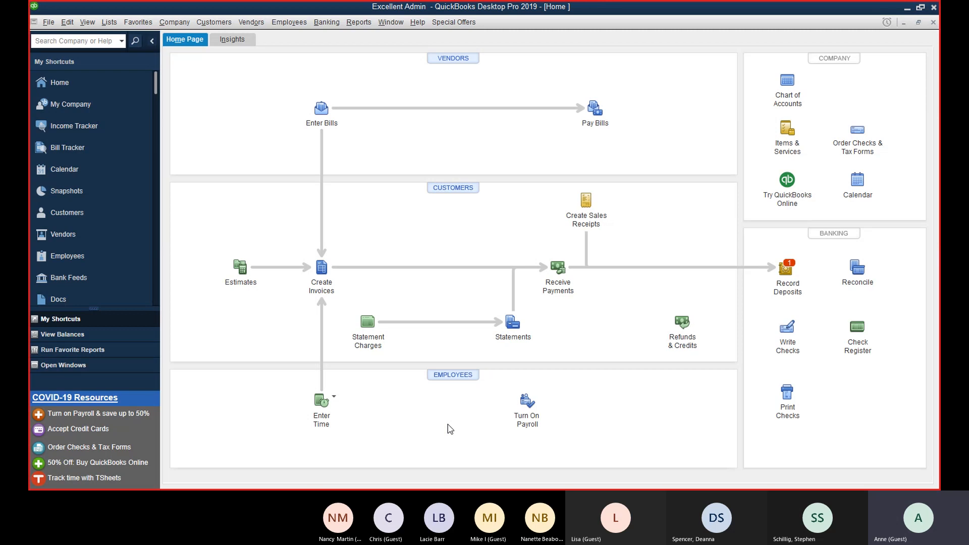
click(357, 23)
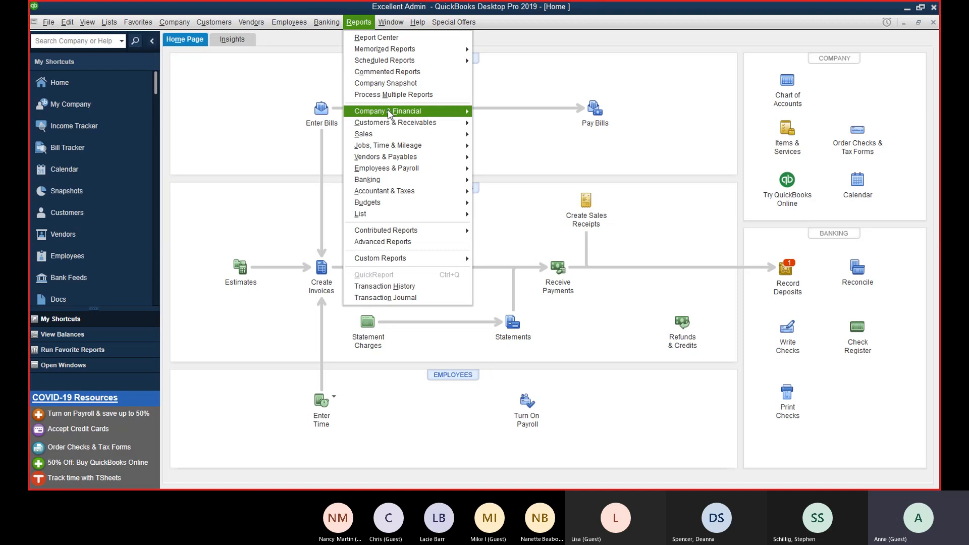
mouse_move(388, 111)
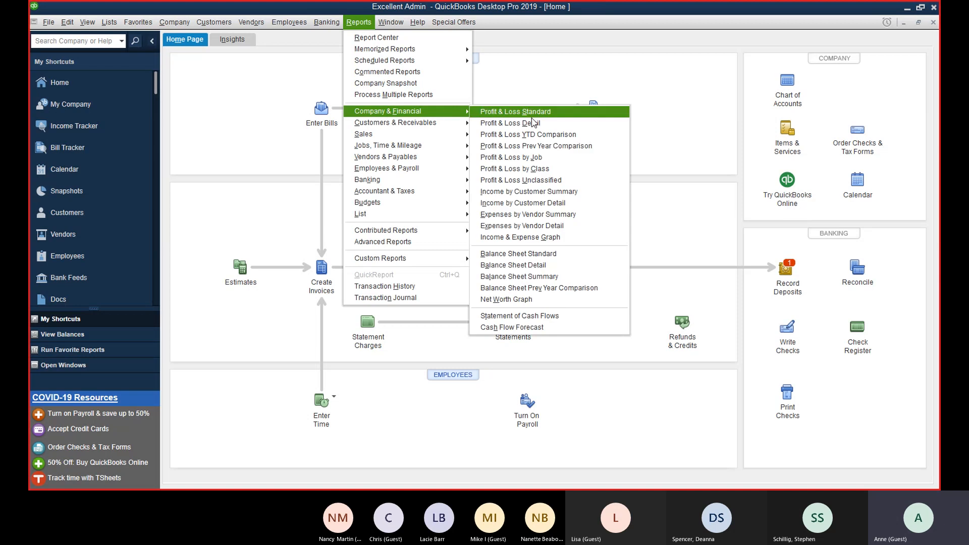
click(516, 253)
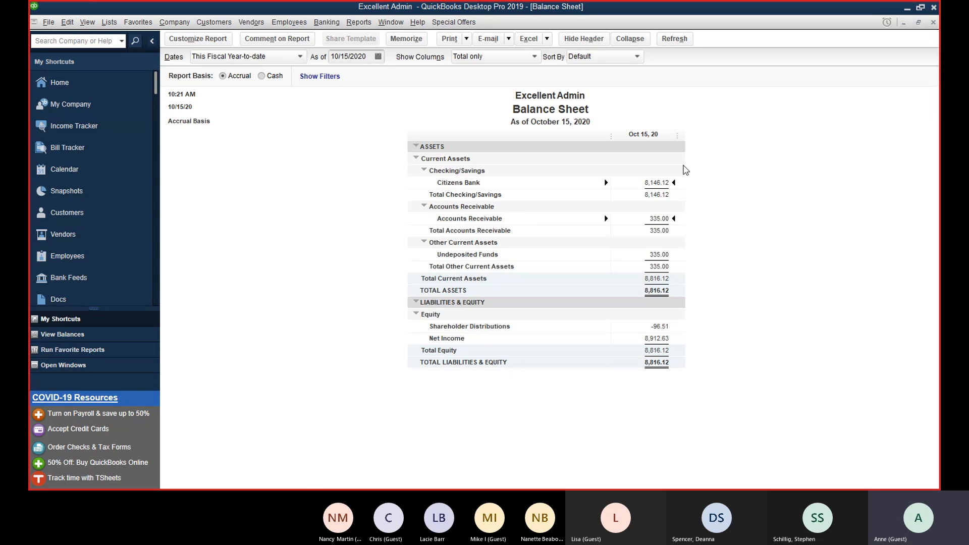
click(932, 23)
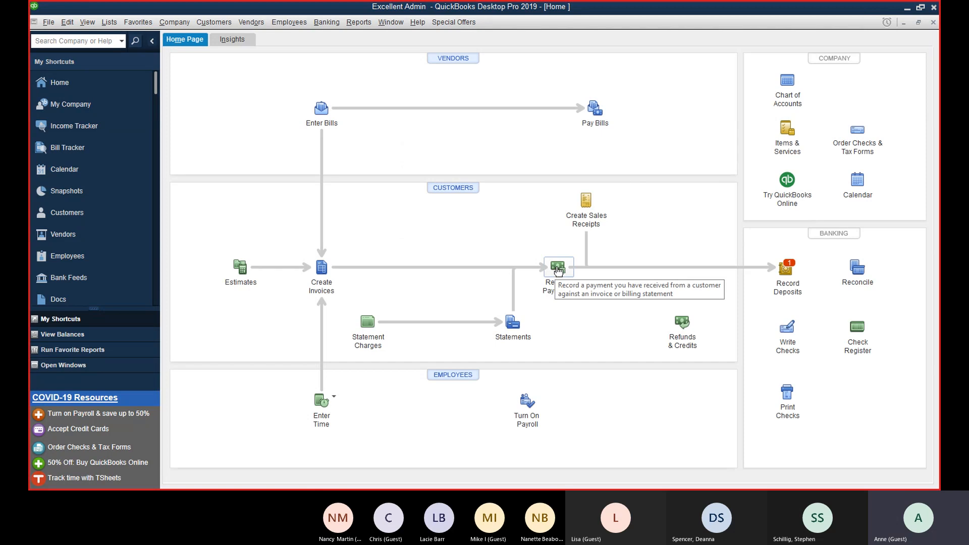
Step: Open Receive Payments and search for the customer's existing invoices
click(200, 23)
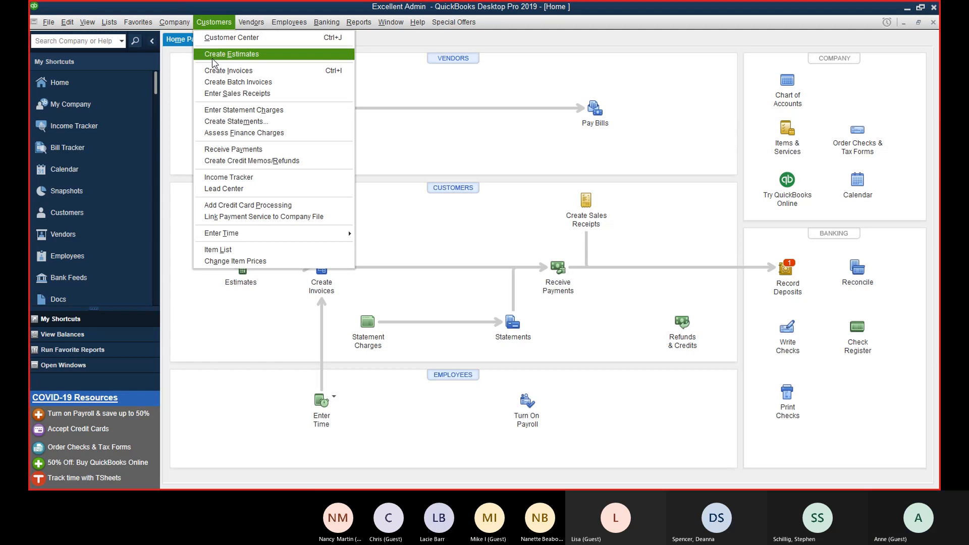
click(224, 149)
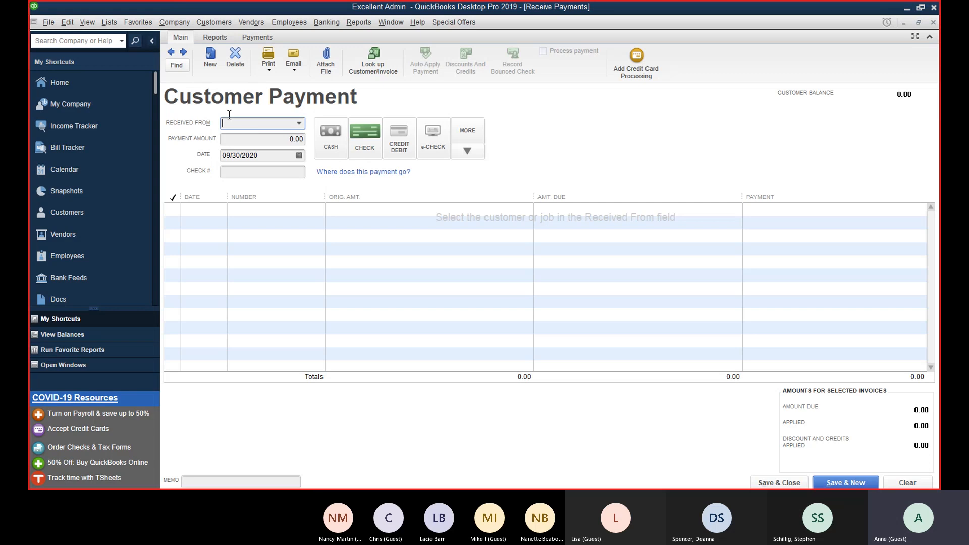
click(176, 65)
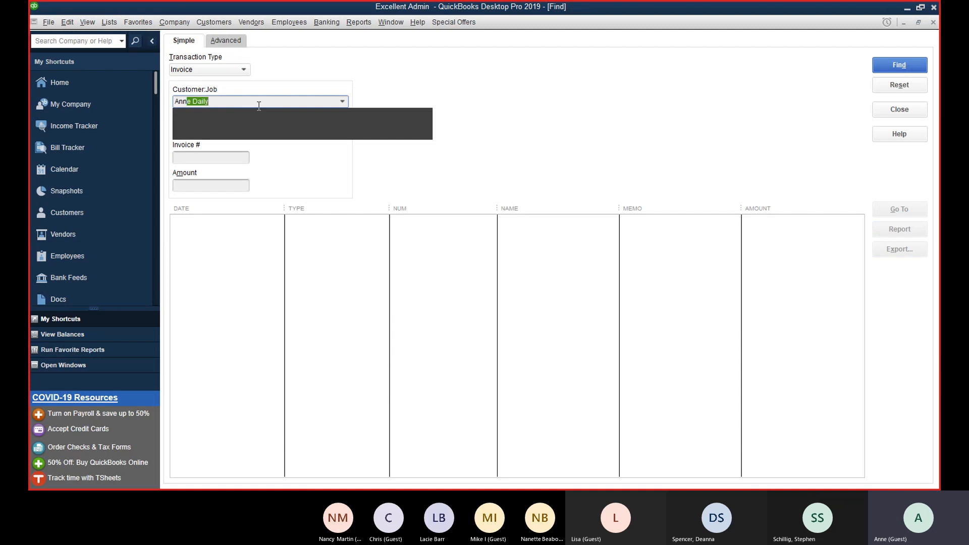
click(253, 123)
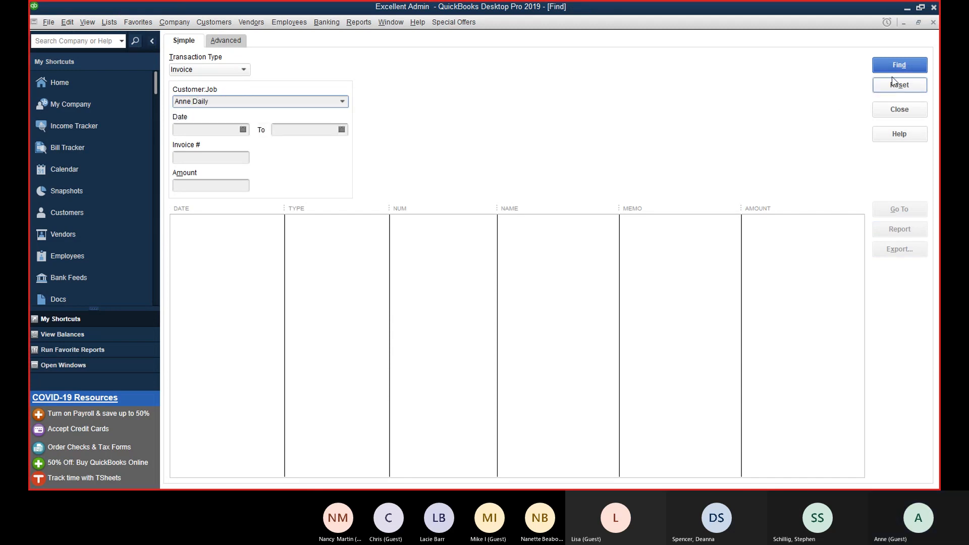
click(899, 64)
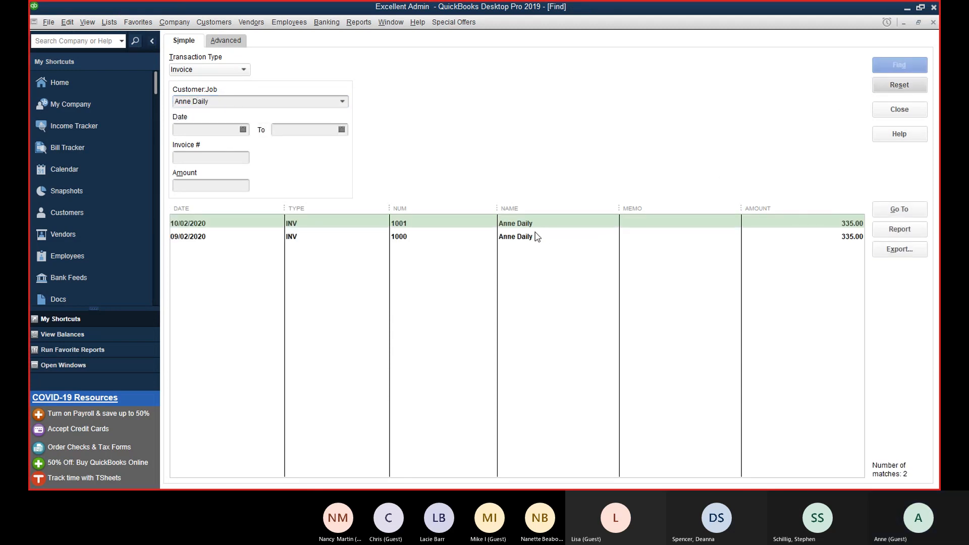
Step: Review invoice 1001, close the search results, and page back to the saved payment
double_click(638, 223)
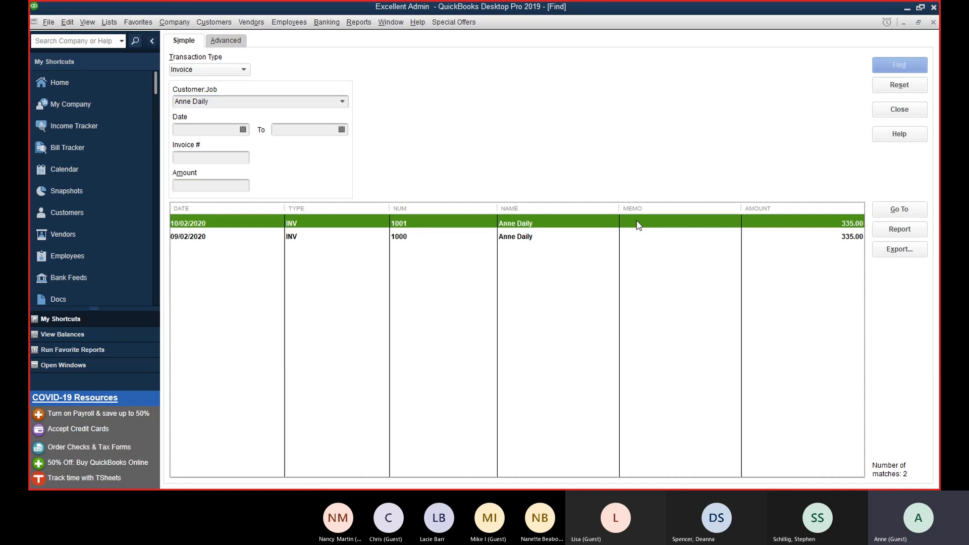
click(933, 23)
click(909, 111)
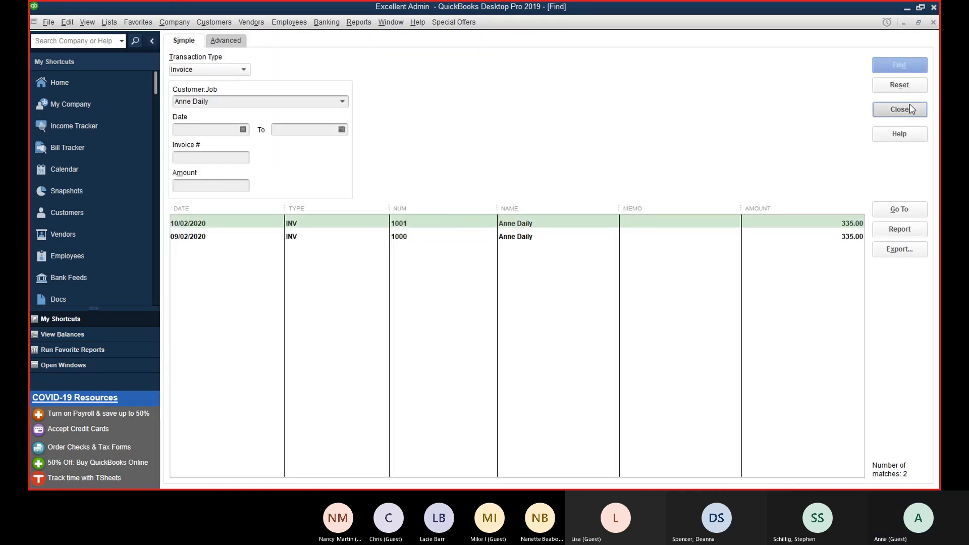
click(172, 53)
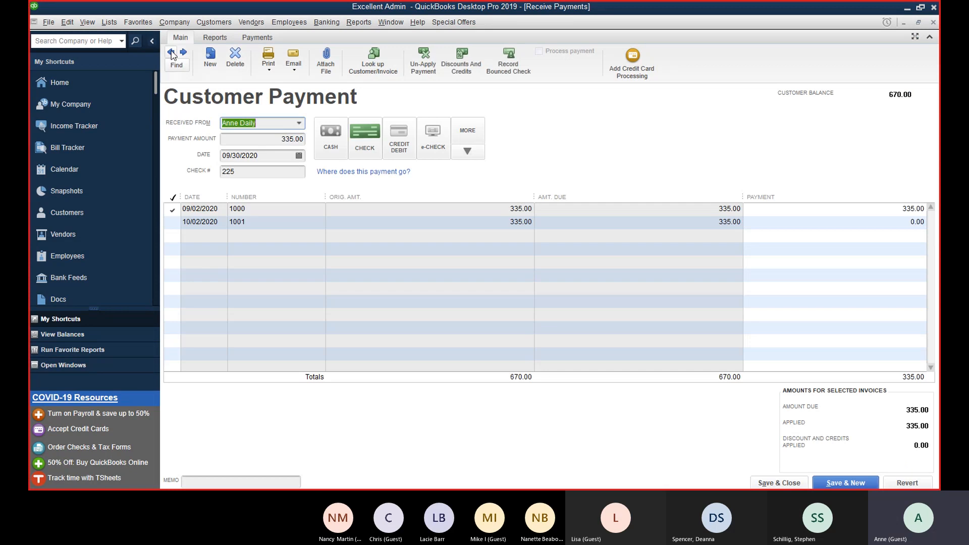
click(183, 52)
Step: Return to the saved 335.00 check payment and save and close it
click(171, 52)
click(789, 483)
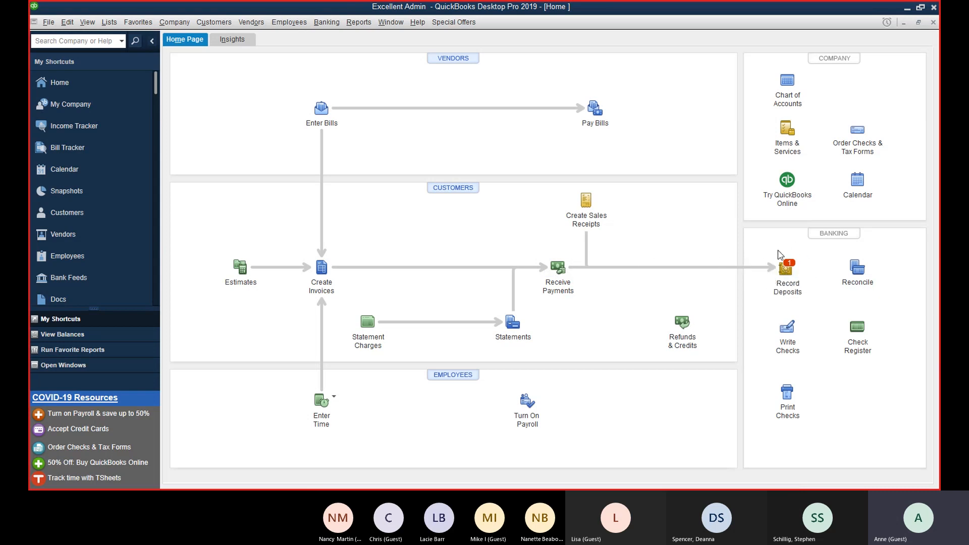
Step: Select the customer's 335.00 check payment from Undeposited Funds for a new deposit
click(789, 270)
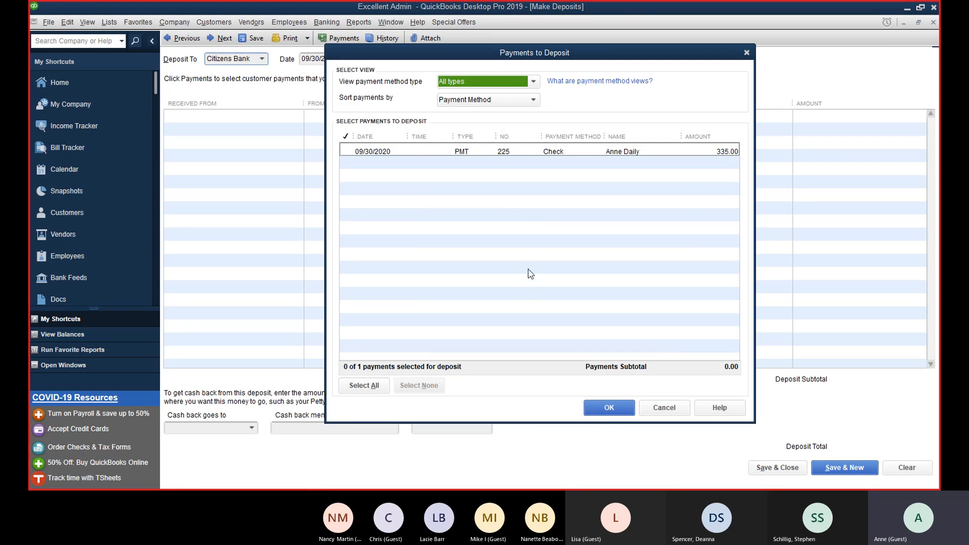
click(472, 153)
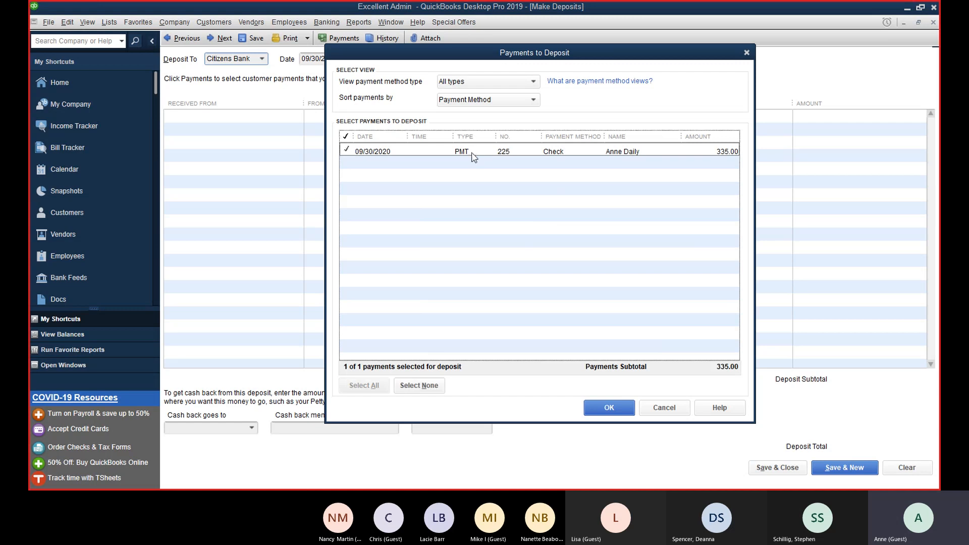
click(472, 153)
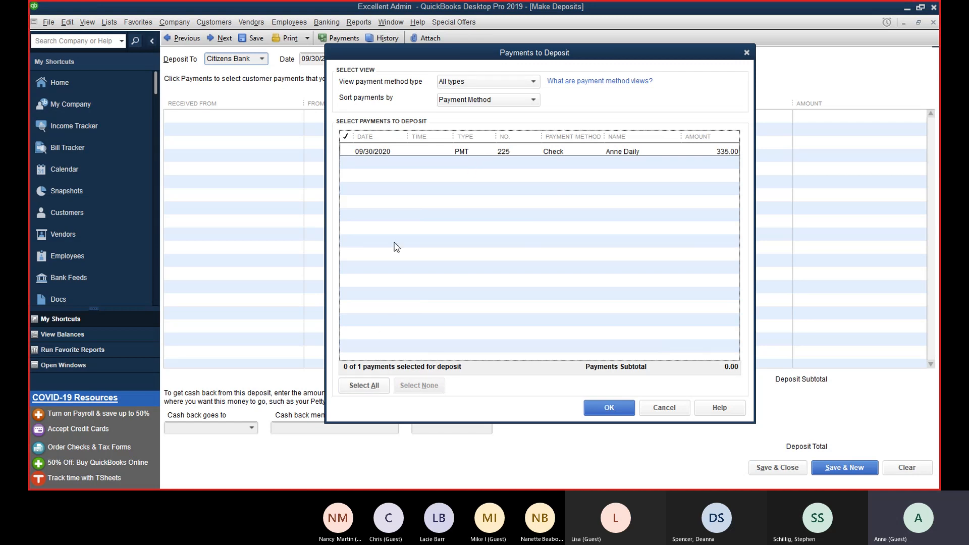
click(475, 99)
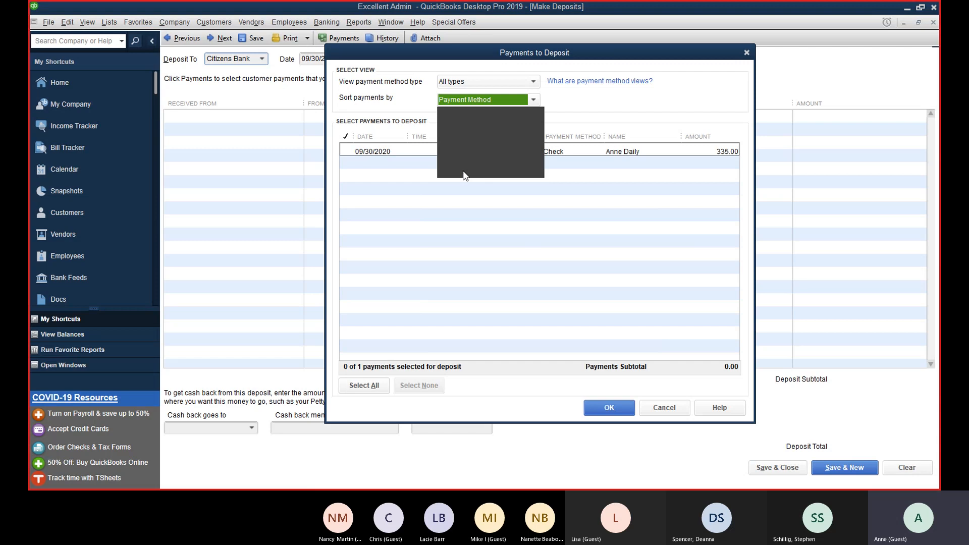
click(444, 232)
click(457, 155)
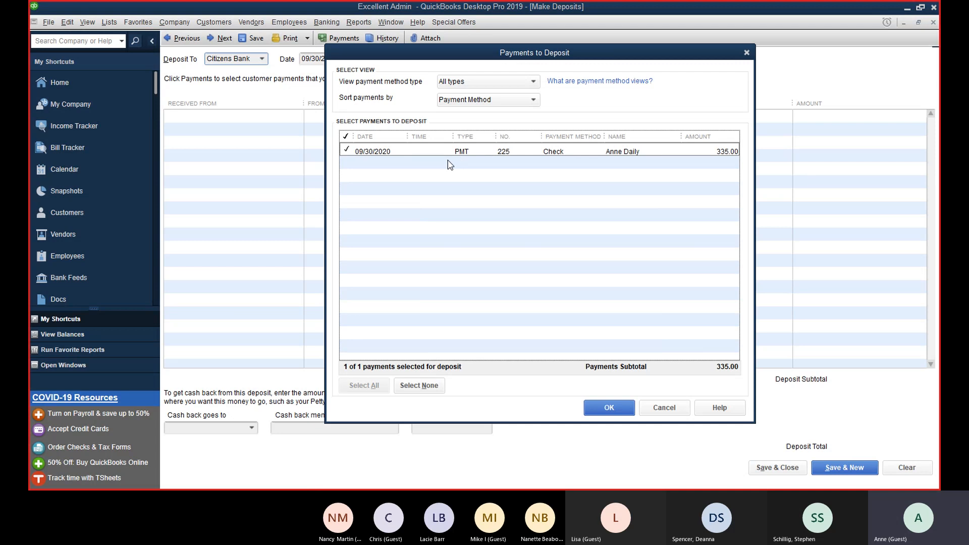
click(609, 408)
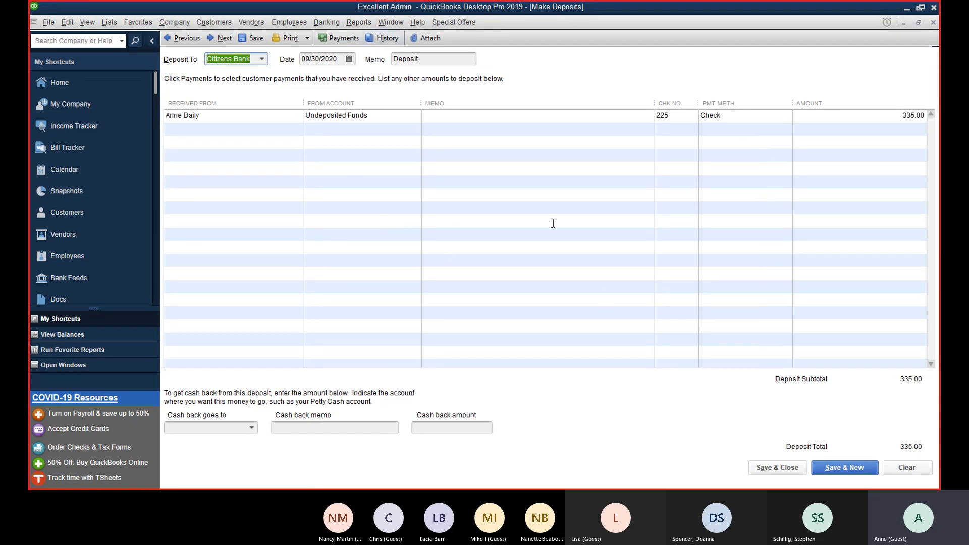
Step: Keep Citizens Bank as the deposit account and date the deposit 09/16/2020
click(263, 59)
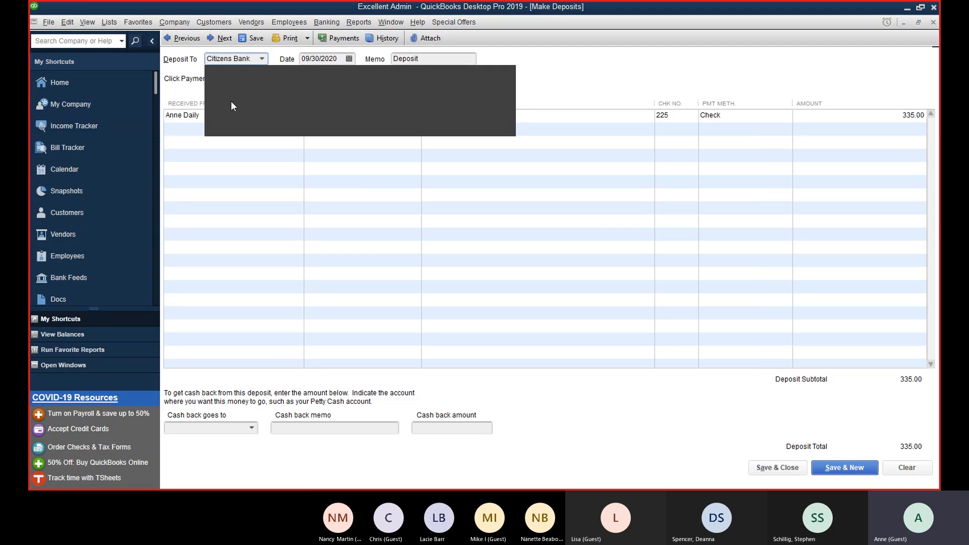
click(234, 232)
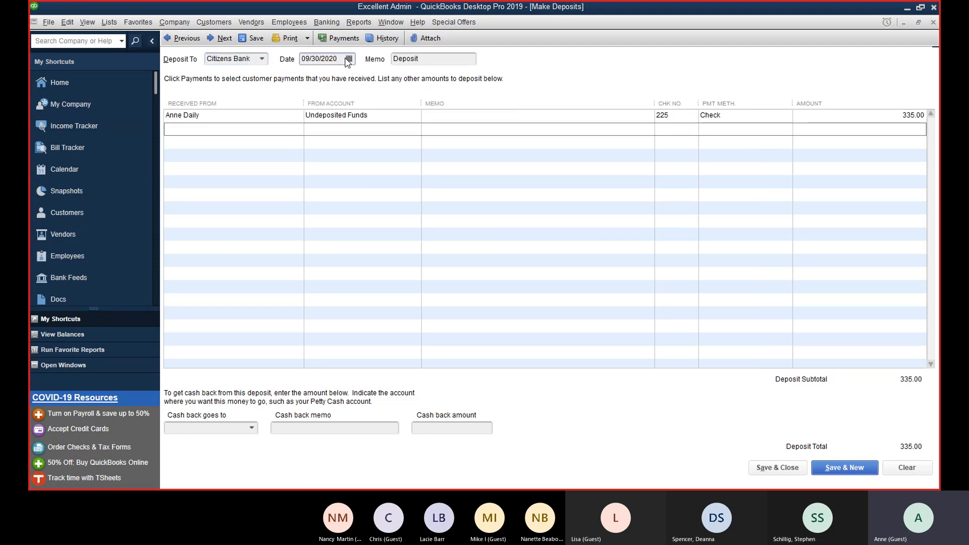
click(348, 59)
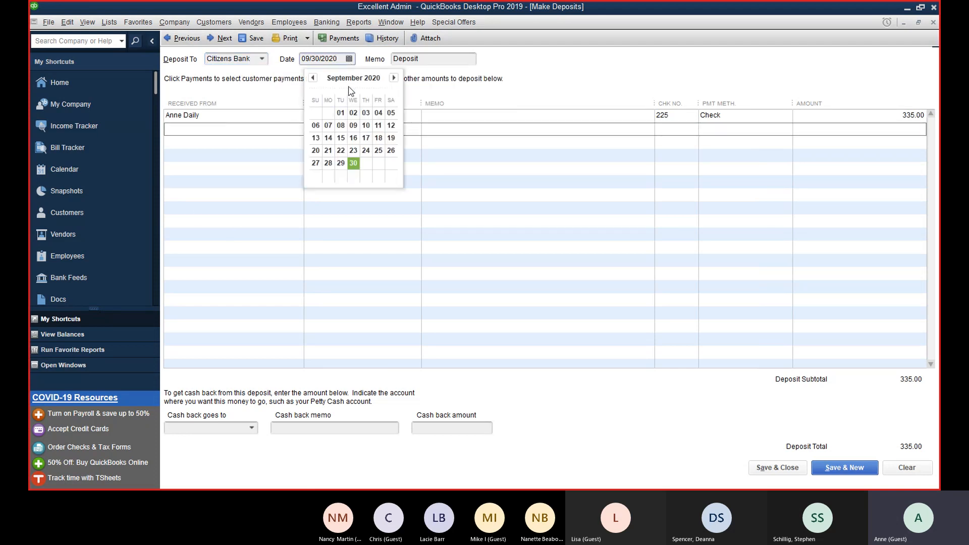
click(355, 138)
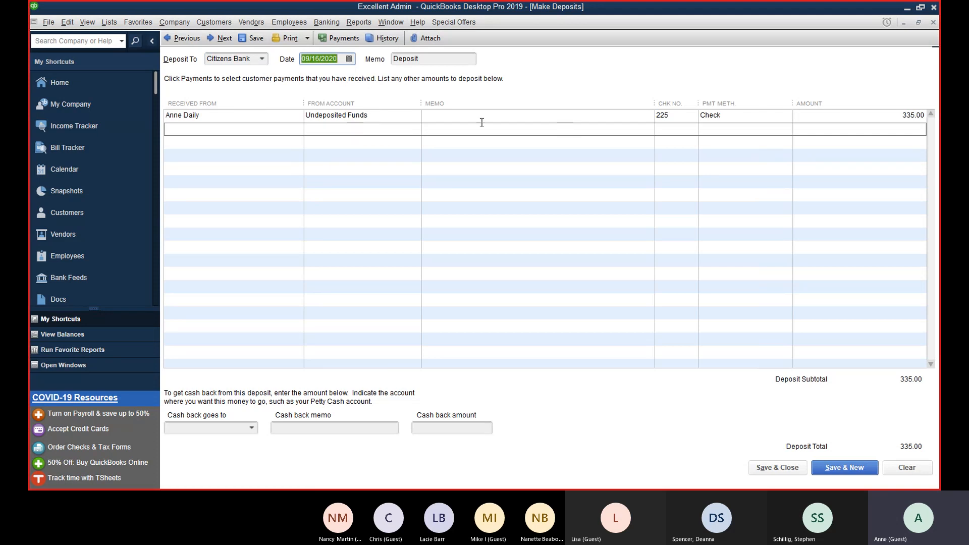
Step: Step through the deposit line's account, memo, check number 225 and payment method cells
click(235, 117)
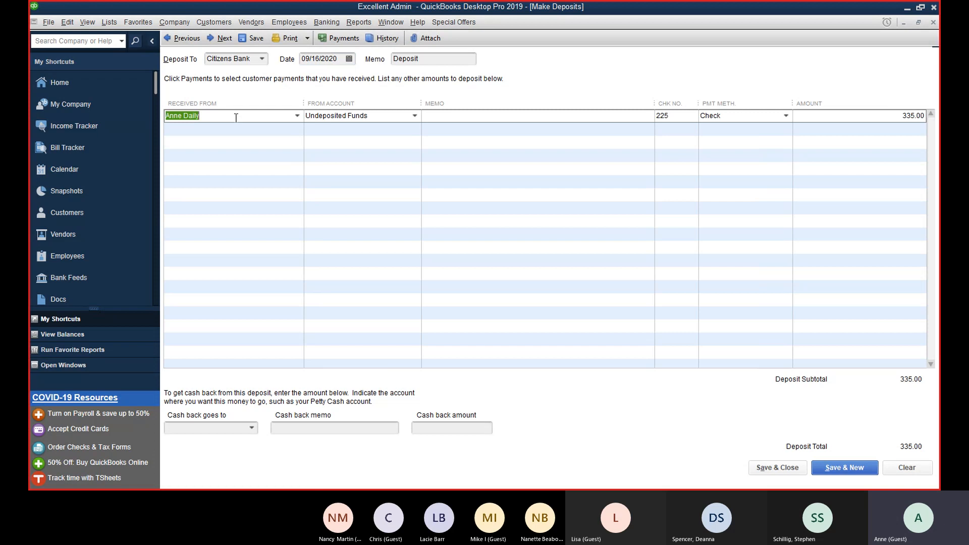
click(367, 120)
click(561, 120)
click(671, 113)
double_click(671, 113)
click(734, 116)
Step: Start printing a deposit slip, then cancel it
click(307, 39)
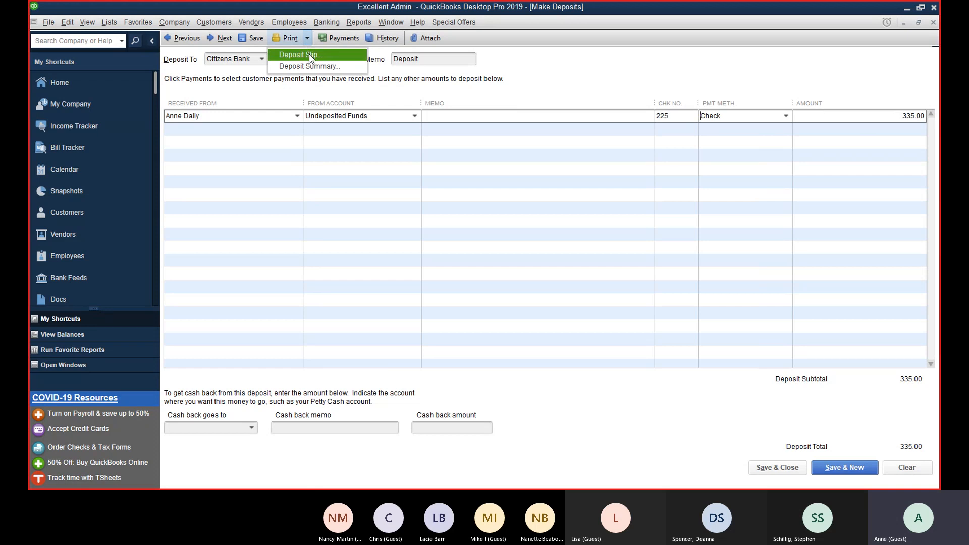
click(310, 59)
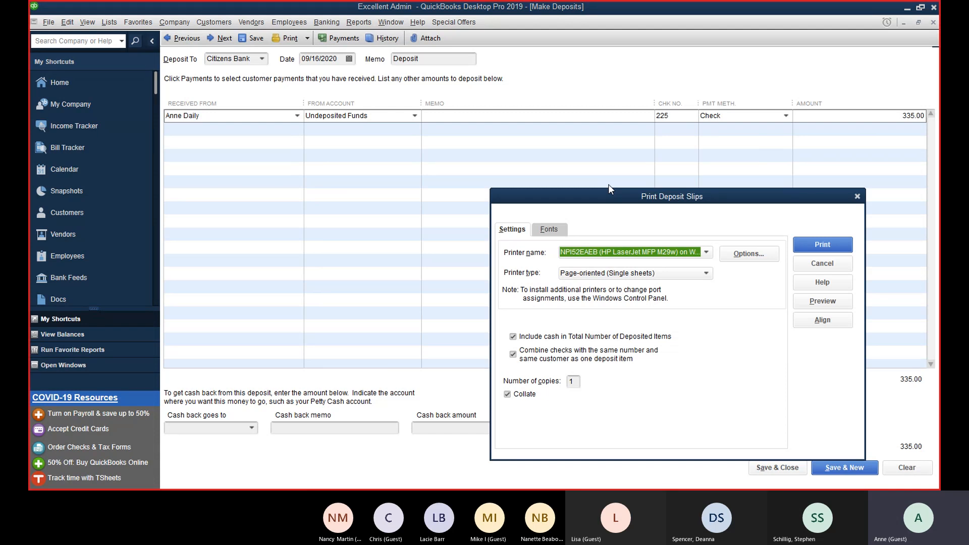
click(822, 263)
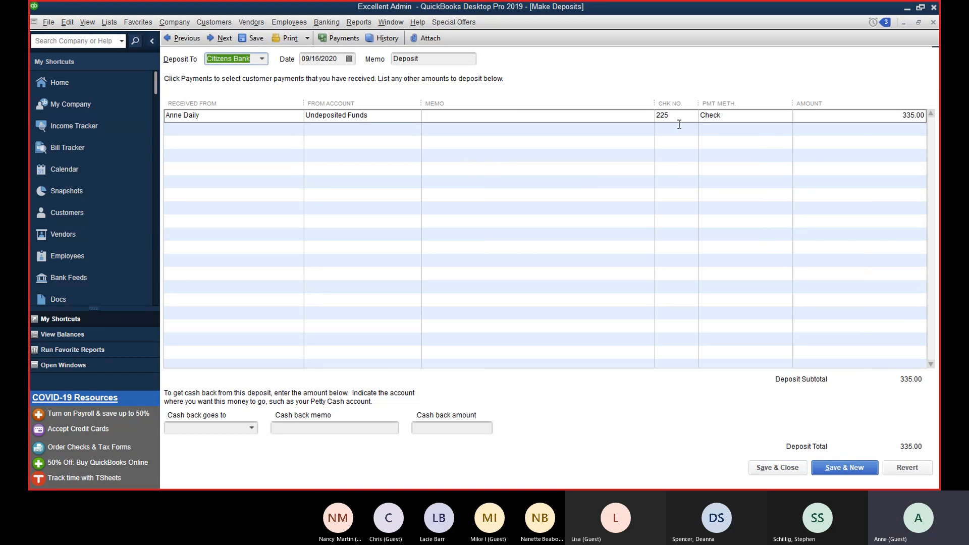
Step: Confirm the deposit line's payment method stays Check and save the deposit
click(723, 115)
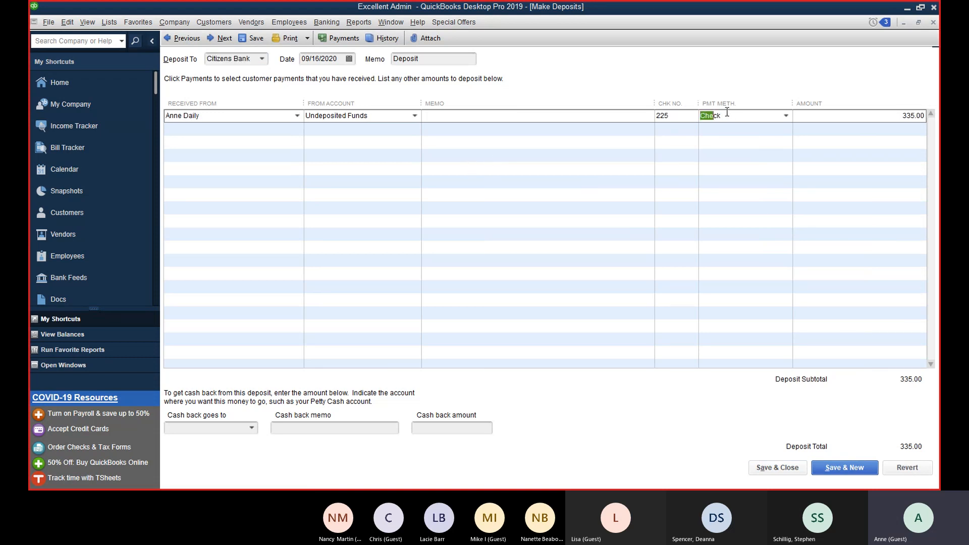
click(784, 117)
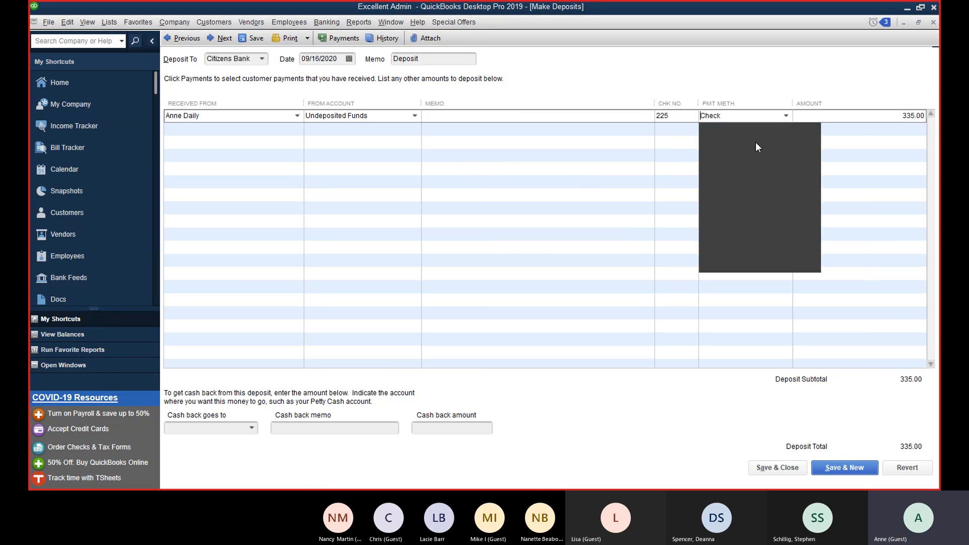
click(730, 186)
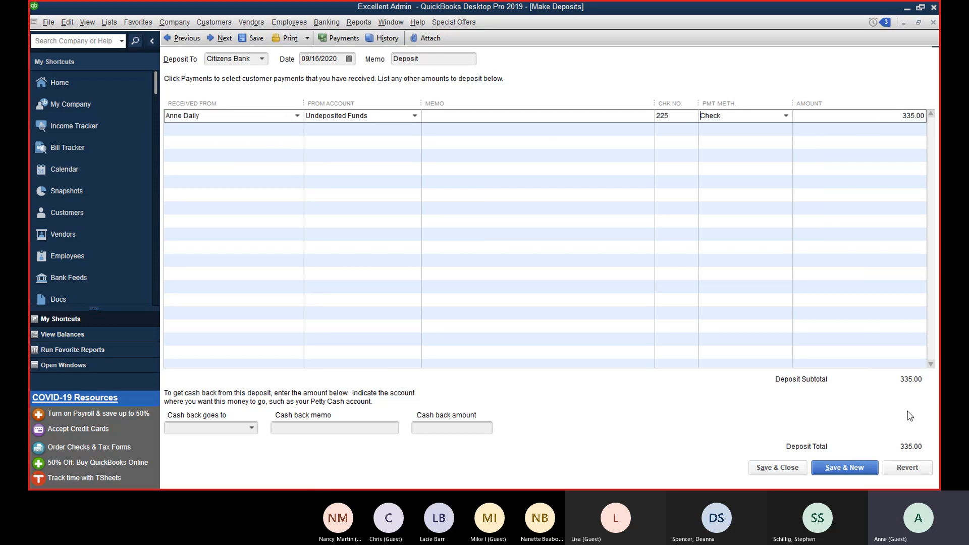
click(790, 468)
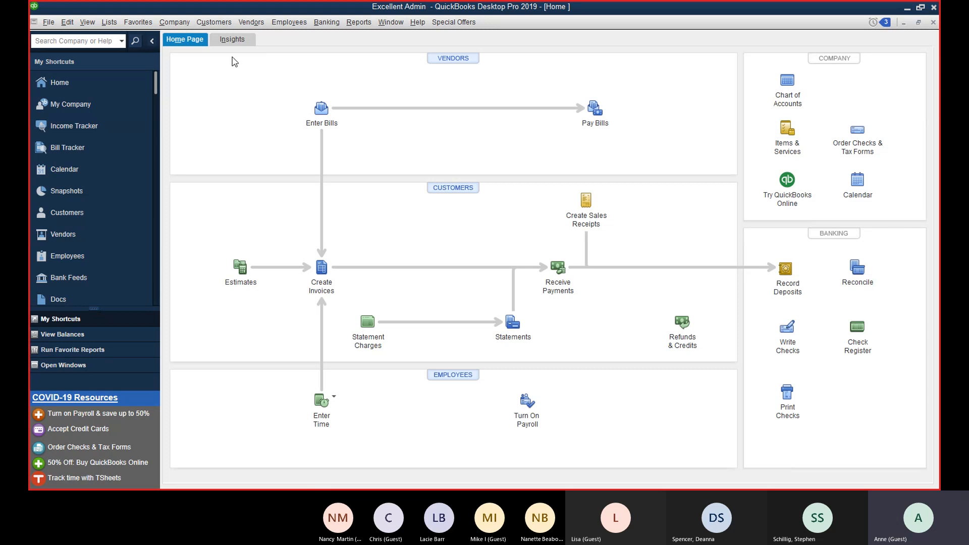
Step: Open the Banking menu from the Home page menu bar
click(337, 24)
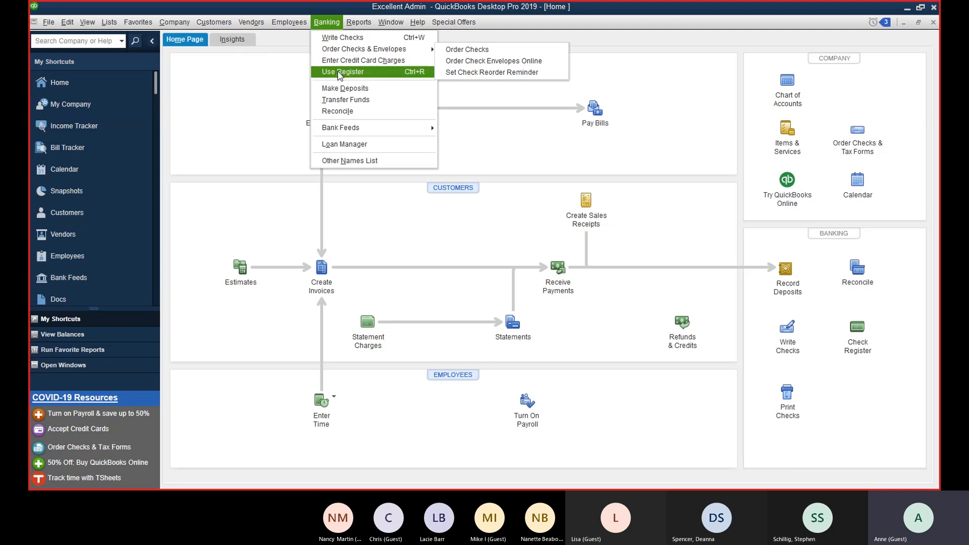
click(341, 91)
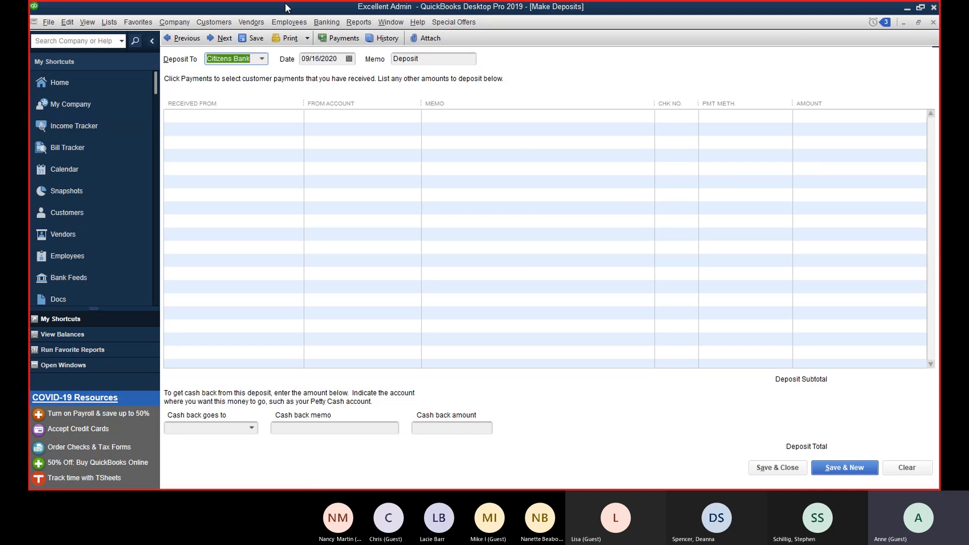
click(198, 40)
click(224, 40)
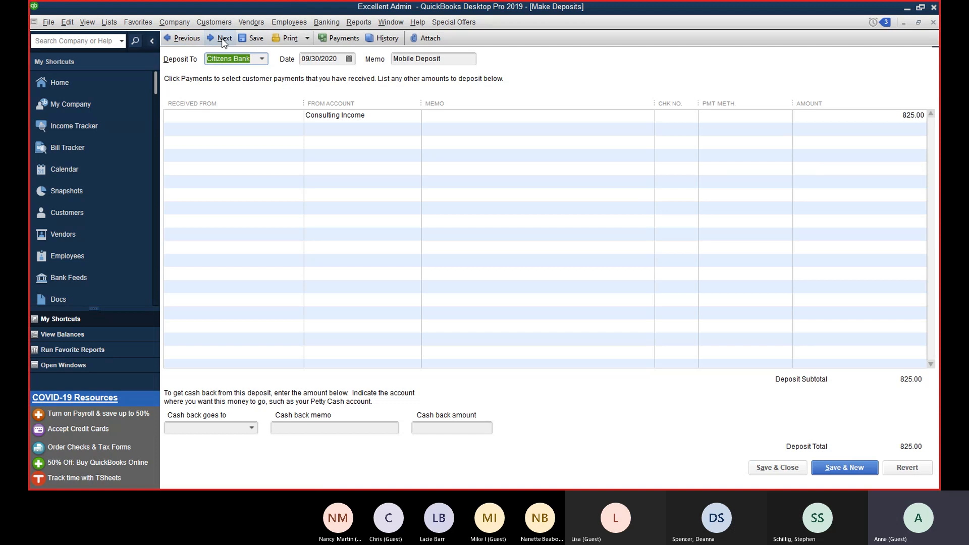
click(182, 39)
click(230, 41)
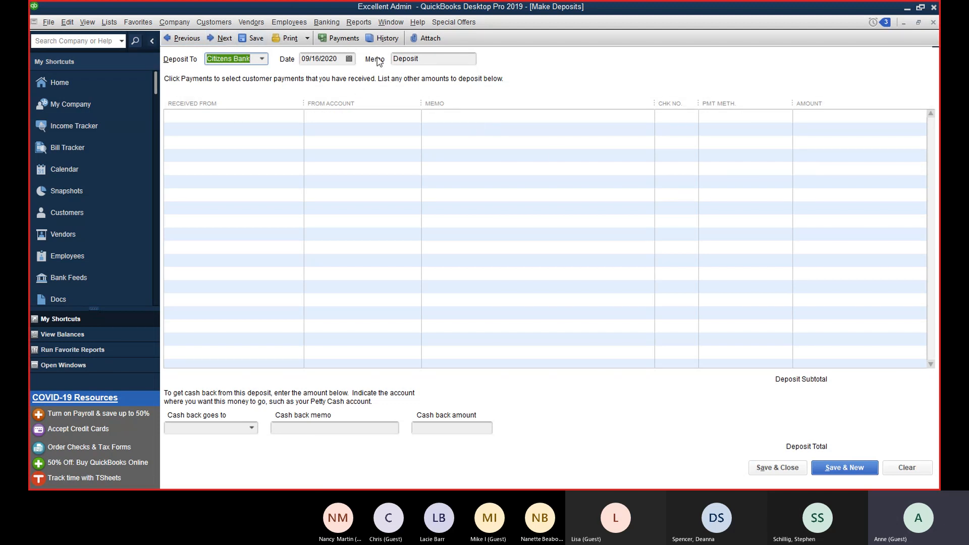
click(347, 40)
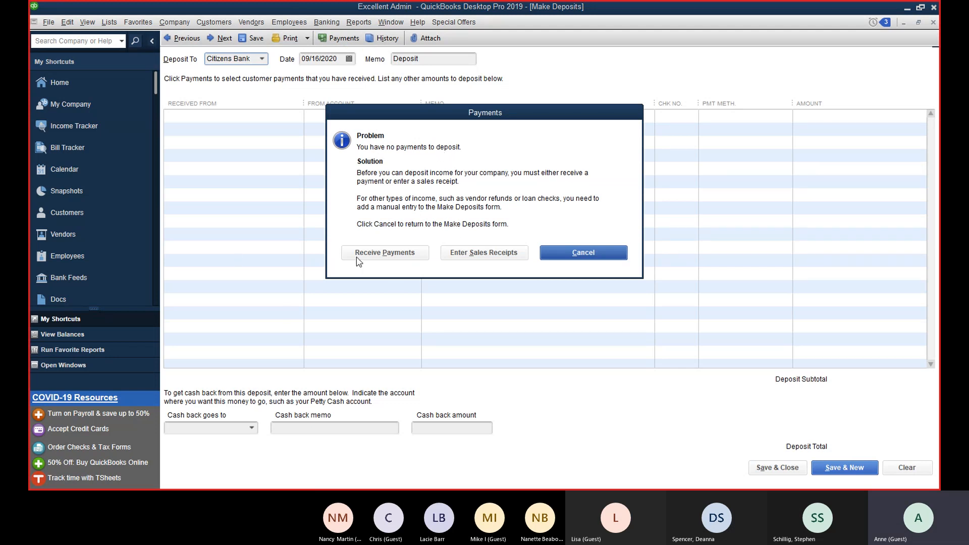
click(579, 262)
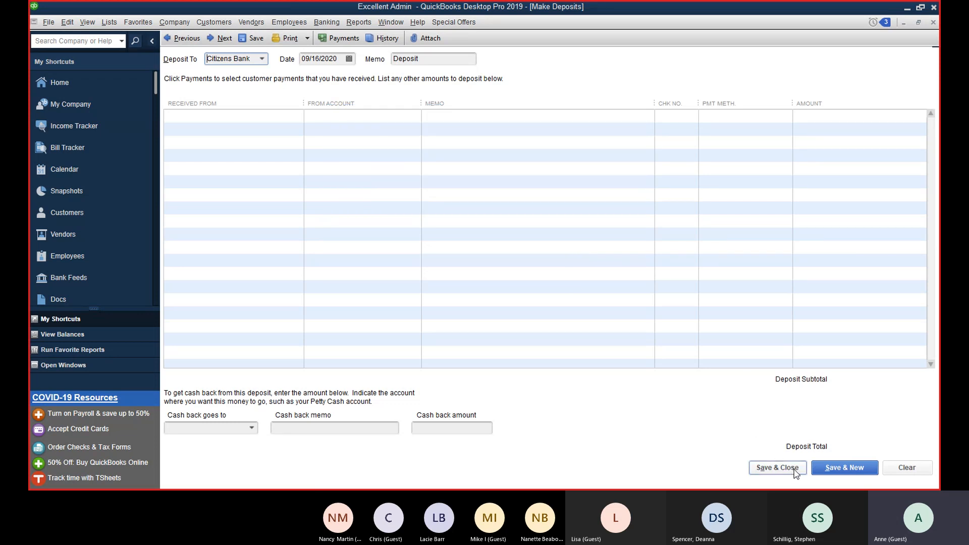
click(777, 467)
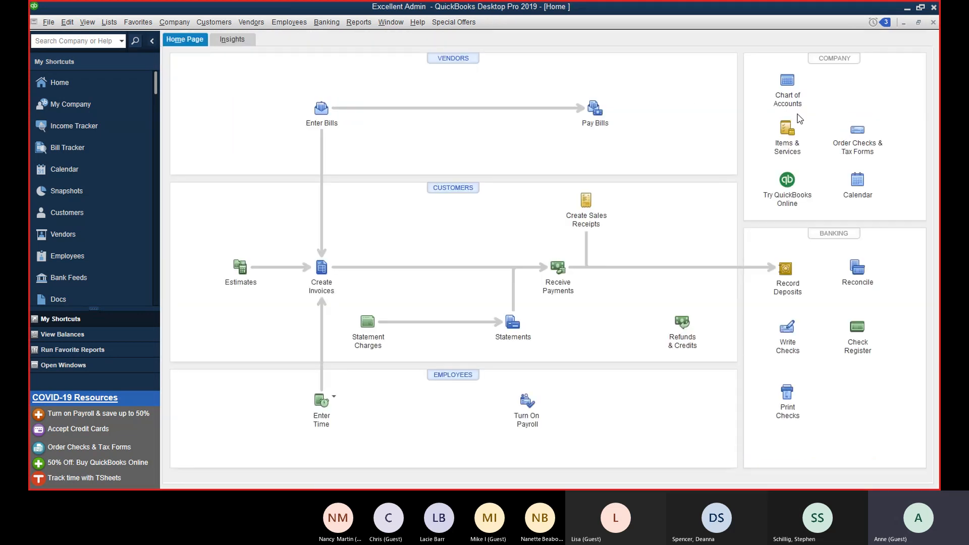
Step: Open the Citizens Bank register from the Chart of Accounts and select the 09/16 335.00 deposit
click(788, 87)
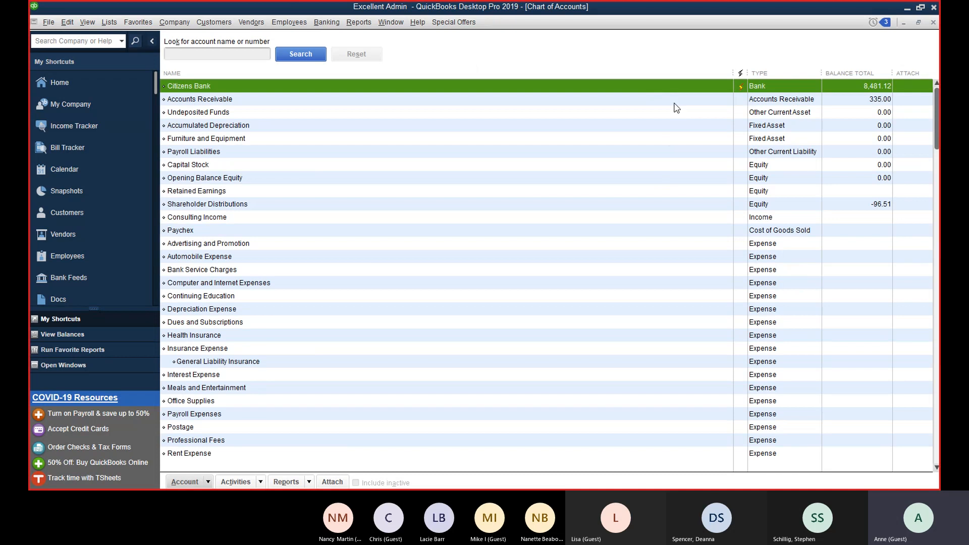
double_click(680, 92)
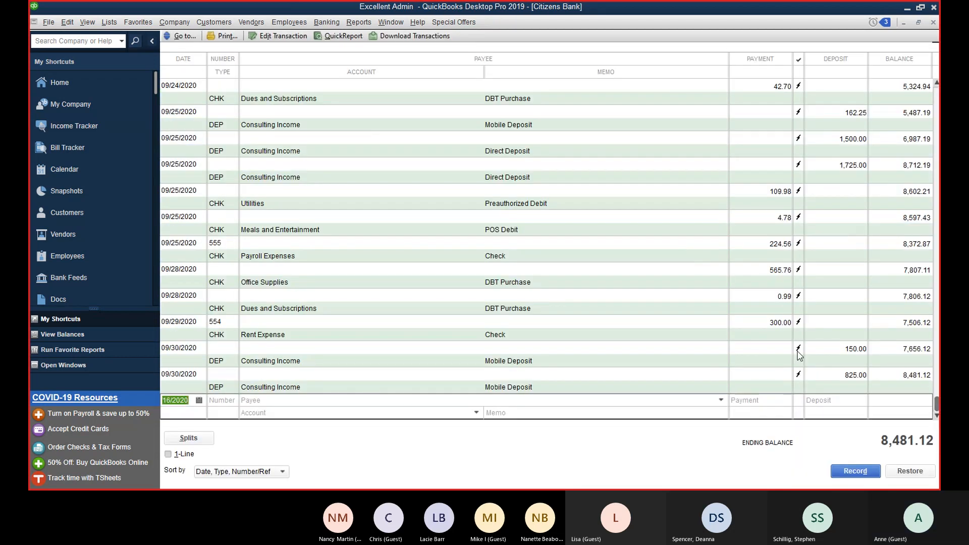
scroll(801, 355, up, 5)
scroll(801, 355, up, 4)
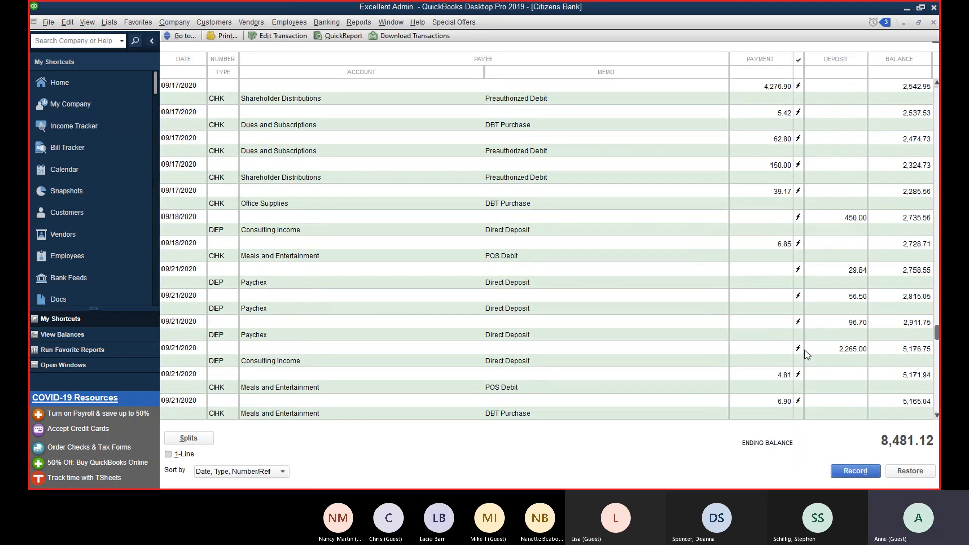
scroll(839, 355, up, 1)
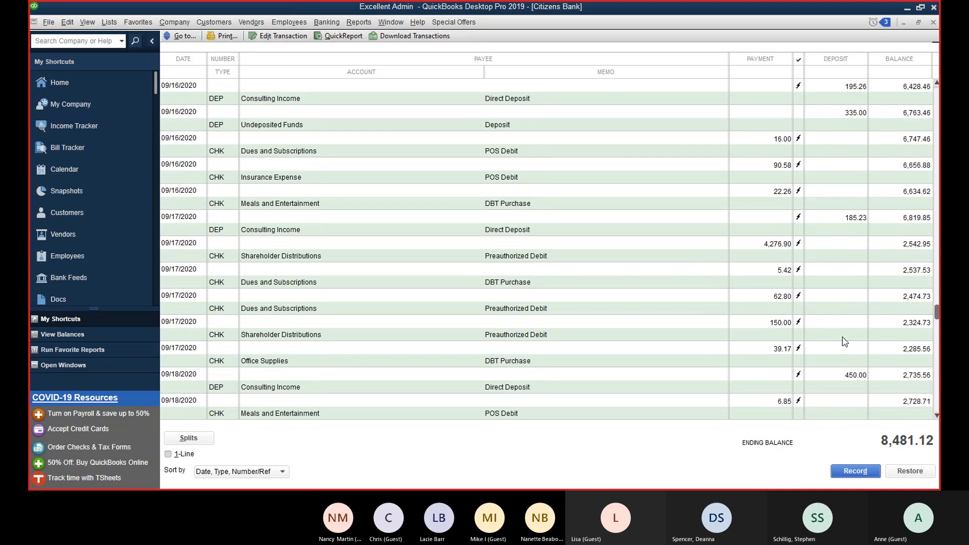
click(851, 116)
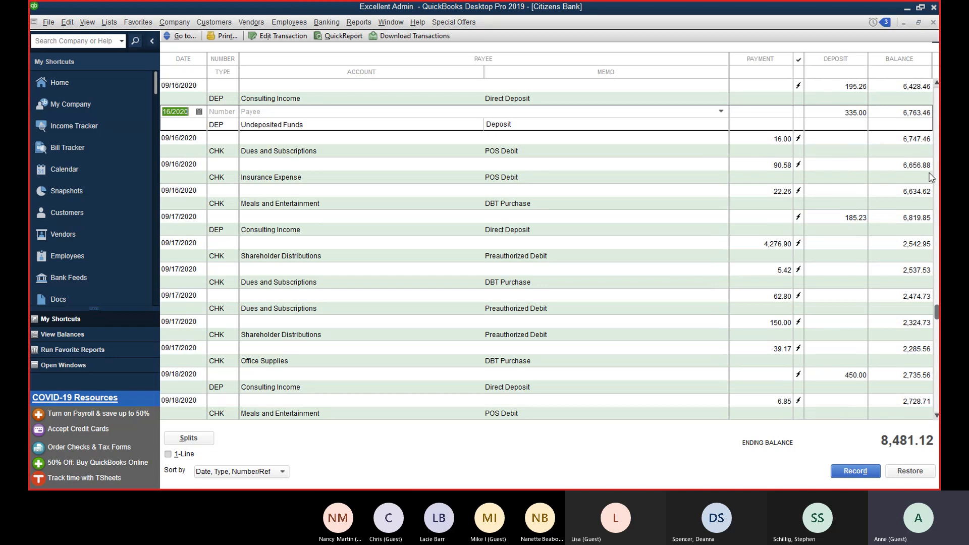
scroll(757, 207, up, 1)
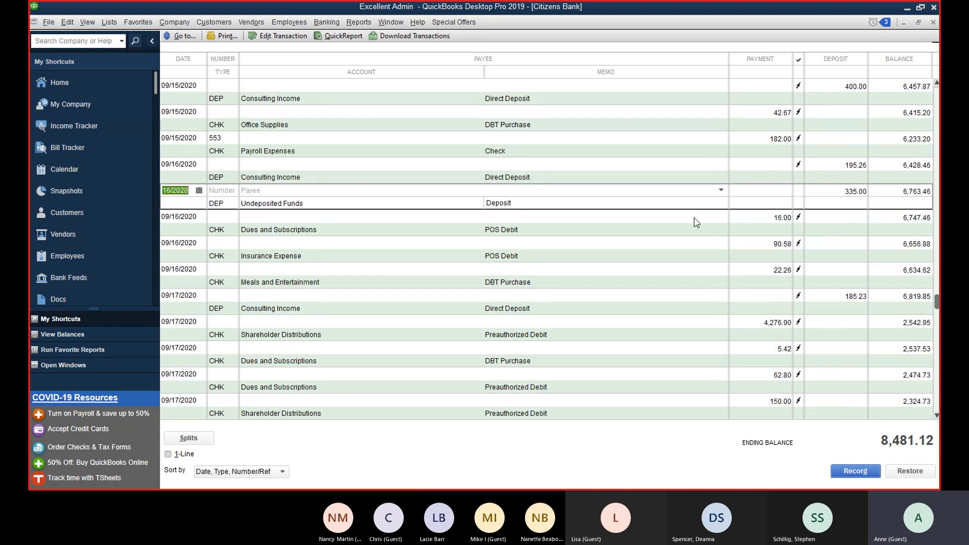
Step: Launch Reconcile for Citizens Bank from a register transaction's context menu
right_click(656, 245)
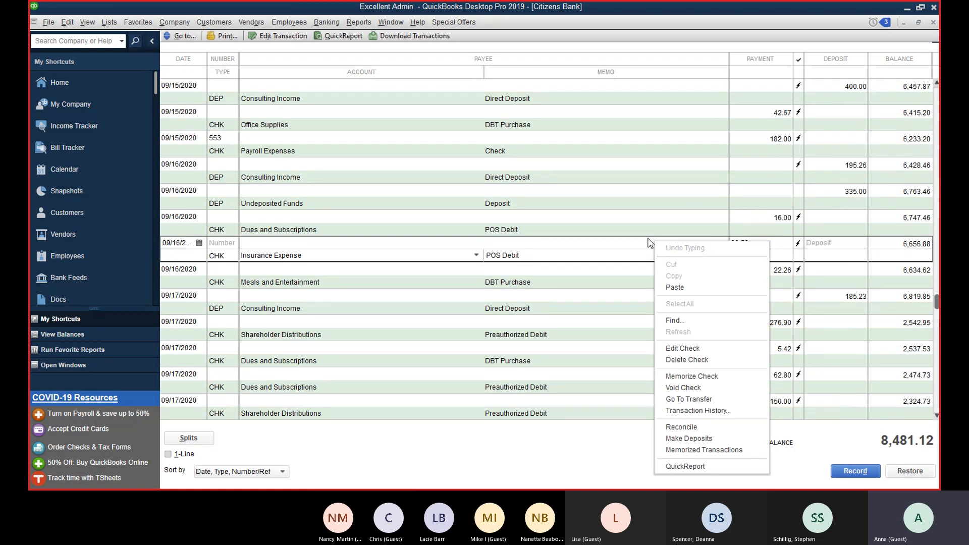
click(681, 428)
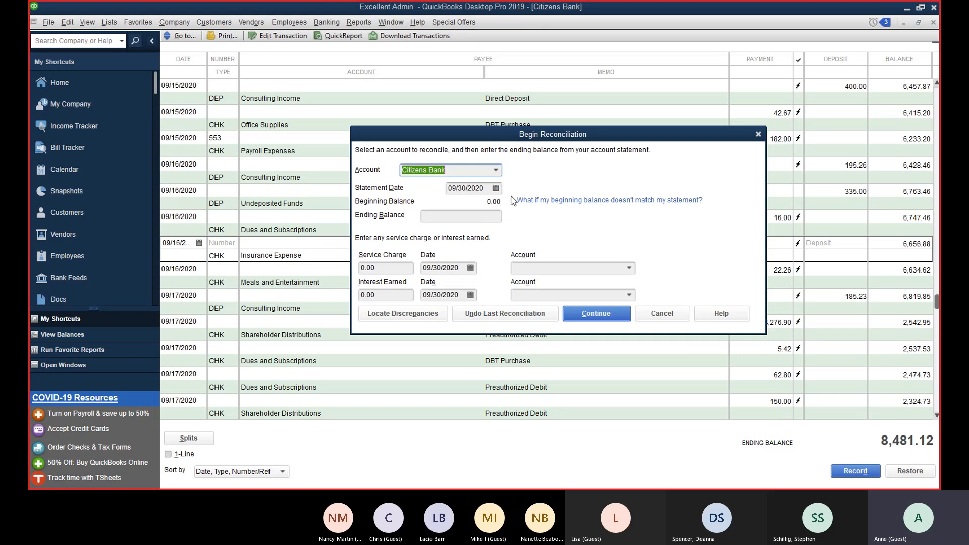
Step: Enter the 09/30/2020 Citizens Bank statement ending balance of 8,421.27 and begin reconciling
click(452, 213)
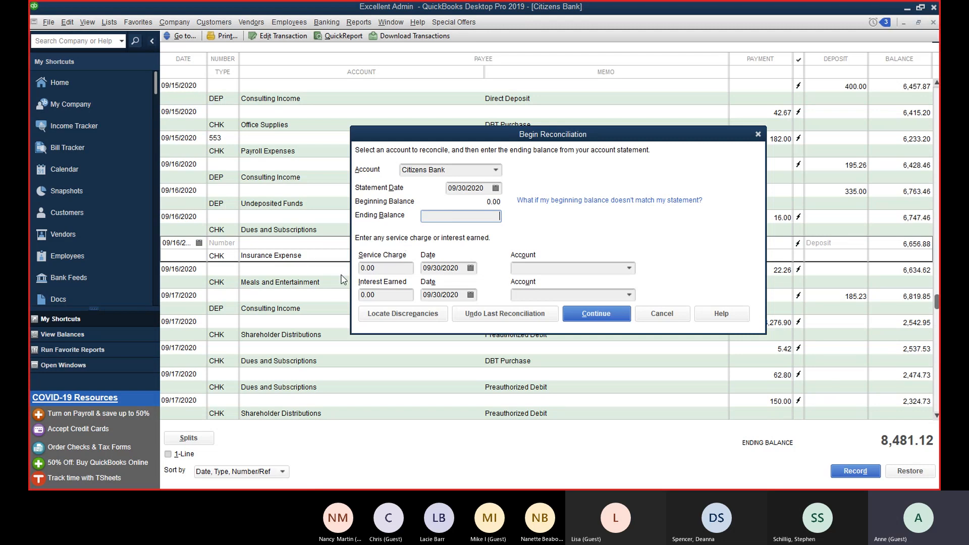
click(558, 267)
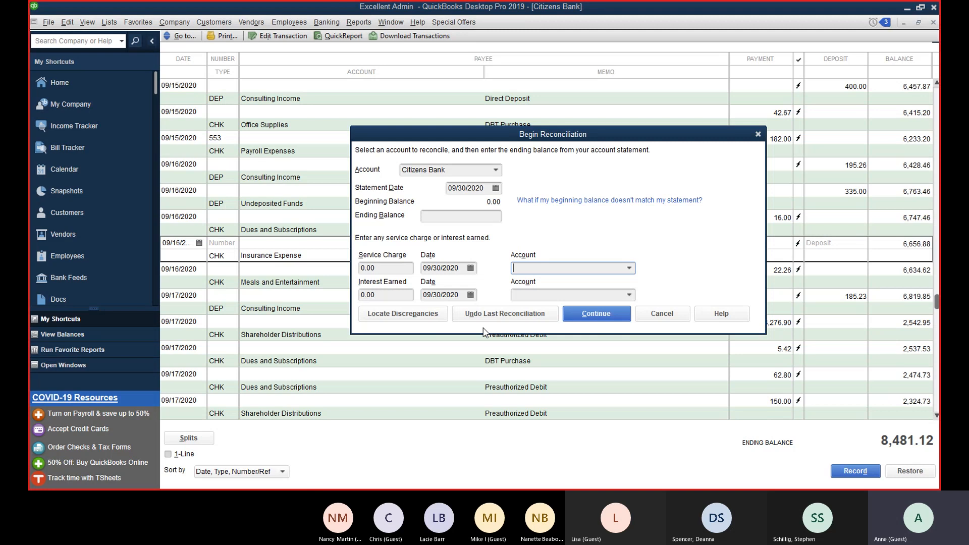
click(581, 315)
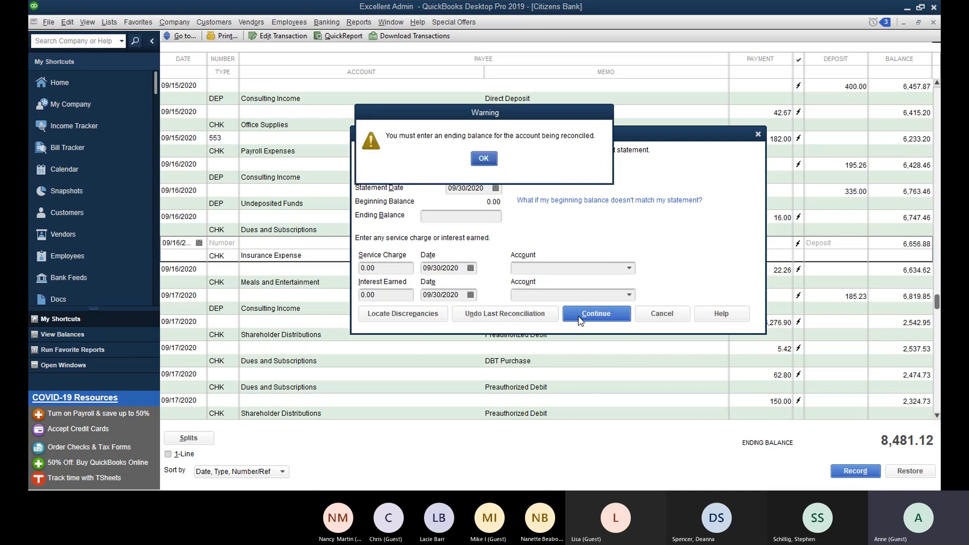
click(484, 159)
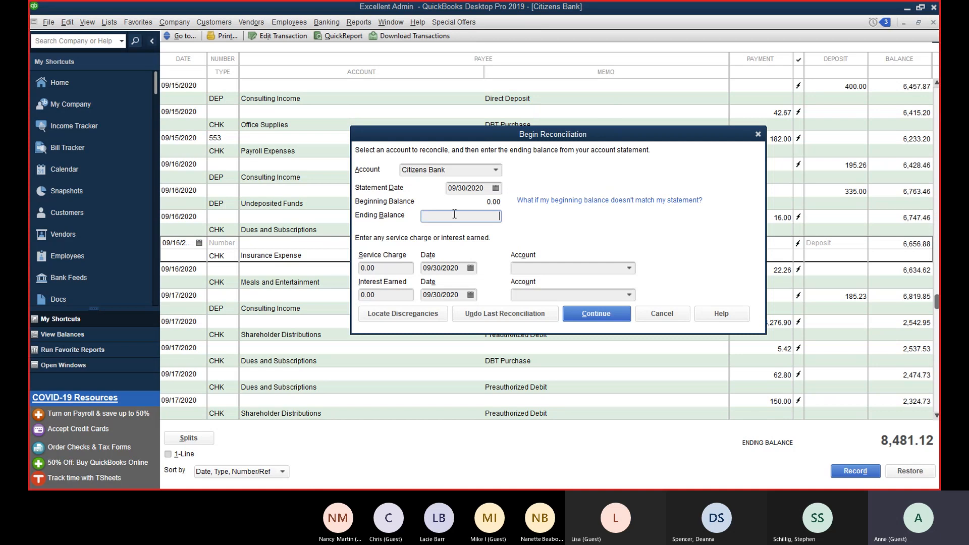
text(421.27)
key(Return)
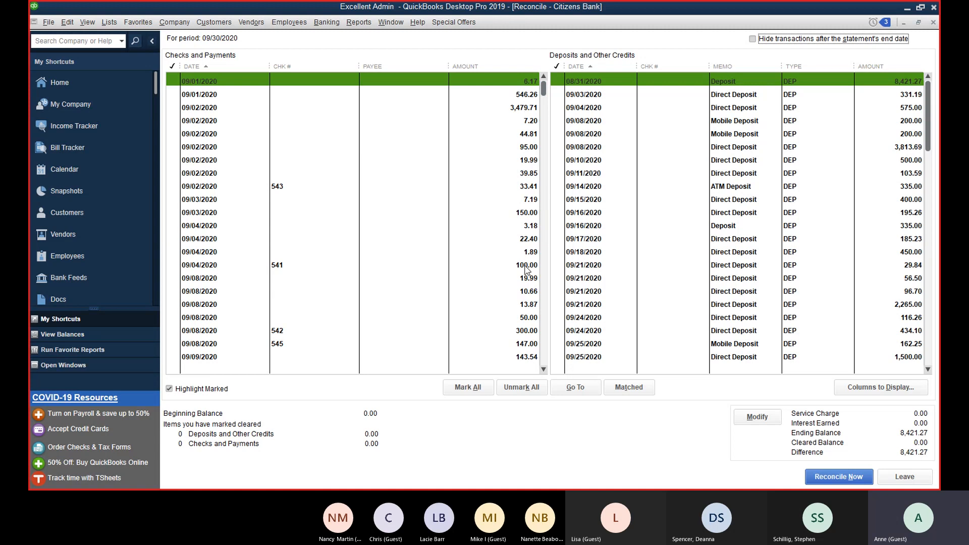
Step: Mark check 542 for 300.00 cleared and open it in Write Checks
scroll(537, 275, down, 1)
scroll(537, 275, down, 3)
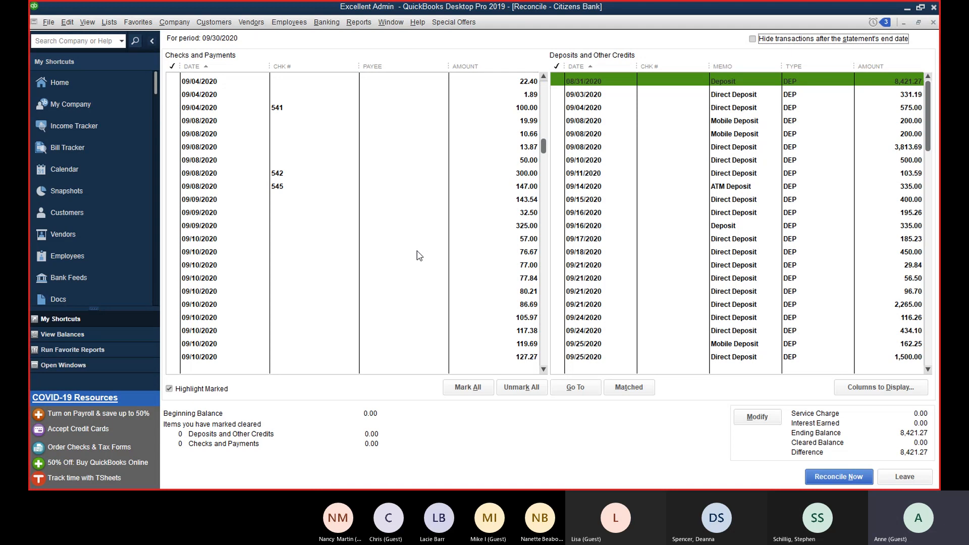
click(508, 168)
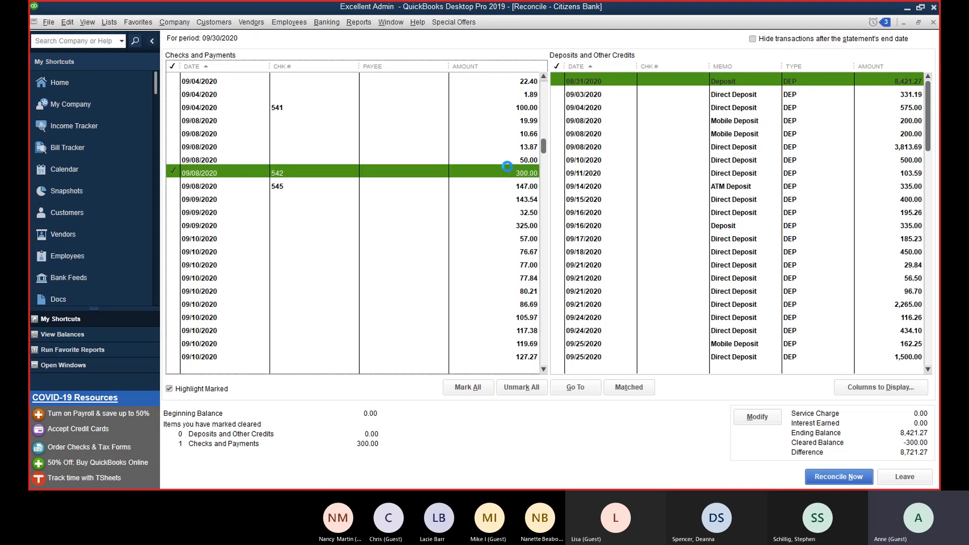
double_click(507, 169)
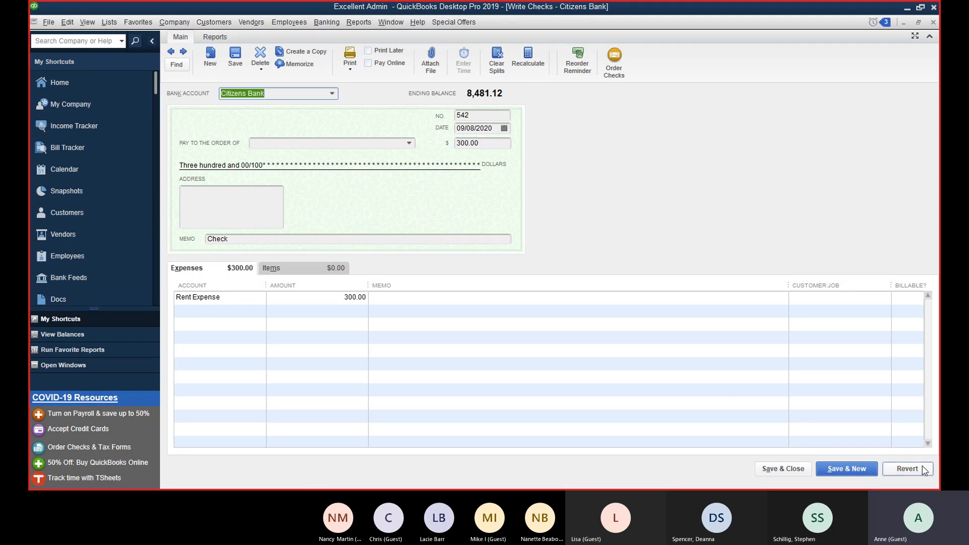
Step: Save and close check 542 to return to the Reconcile window
click(796, 467)
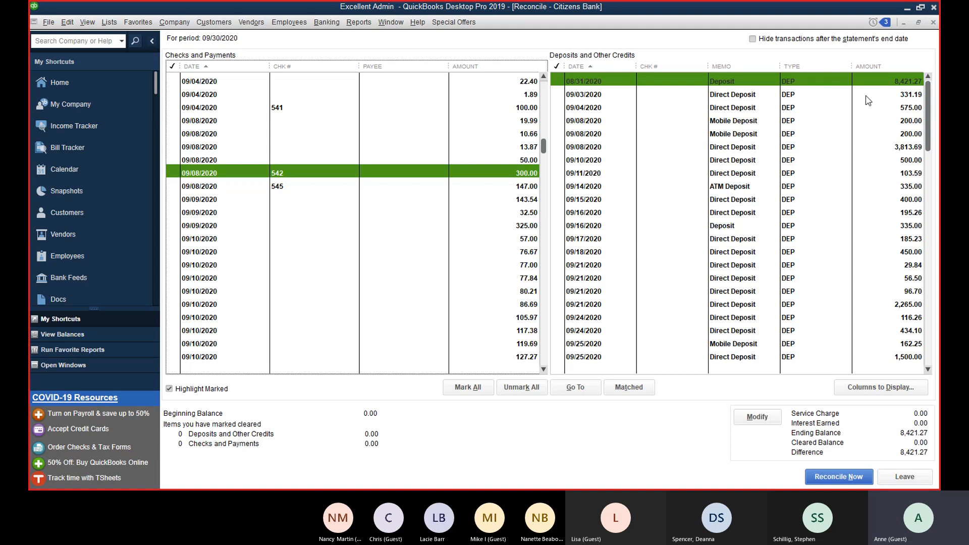
Step: Review the checks and payments list and sort it by date
click(514, 69)
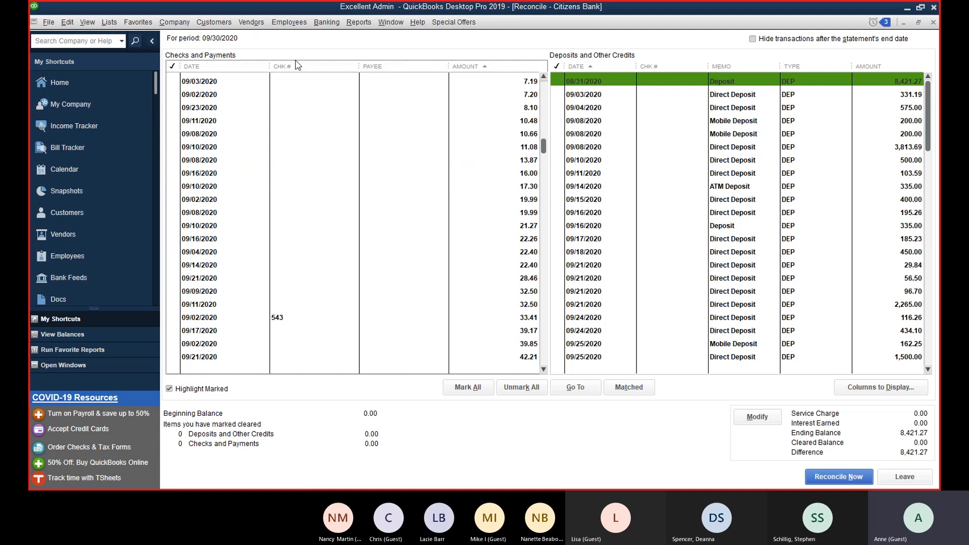
scroll(516, 197, down, 1)
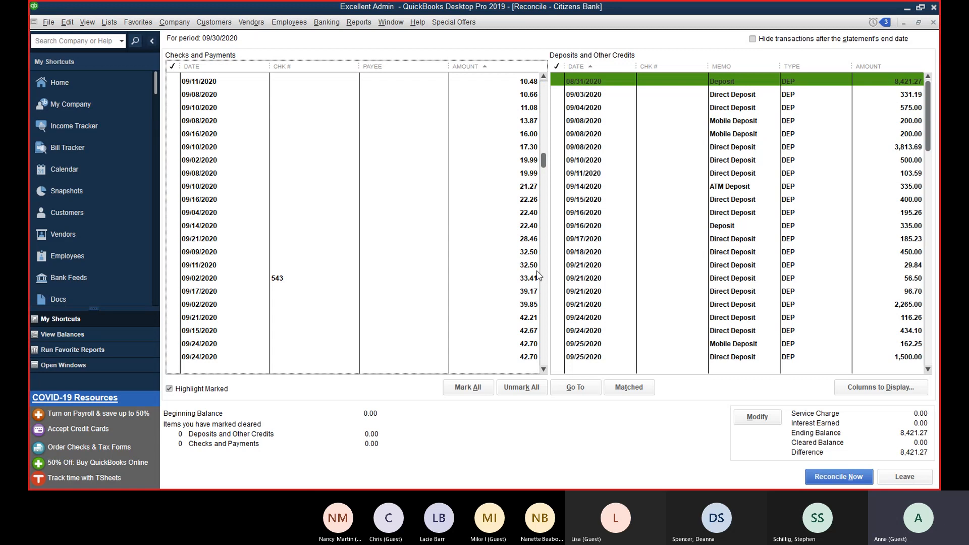
scroll(536, 285, down, 4)
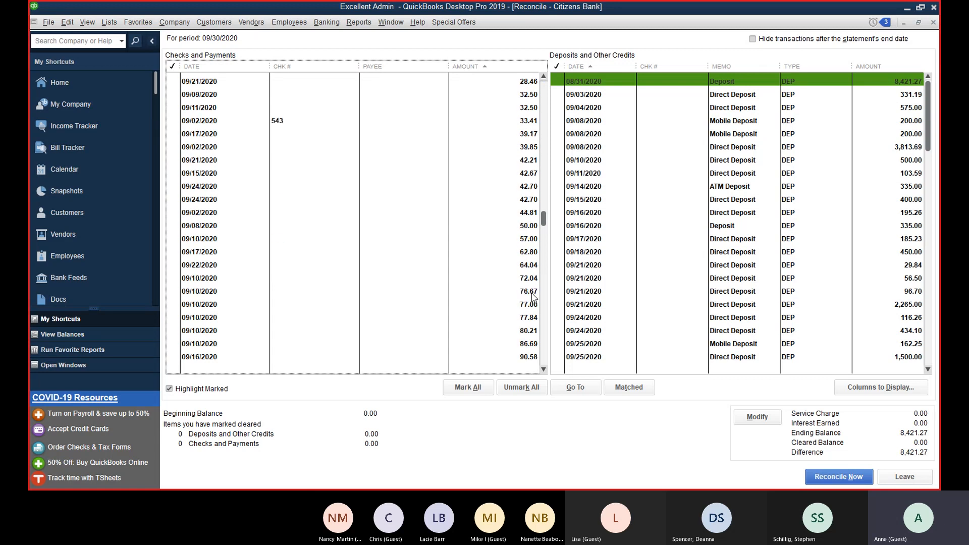
scroll(533, 308, down, 1)
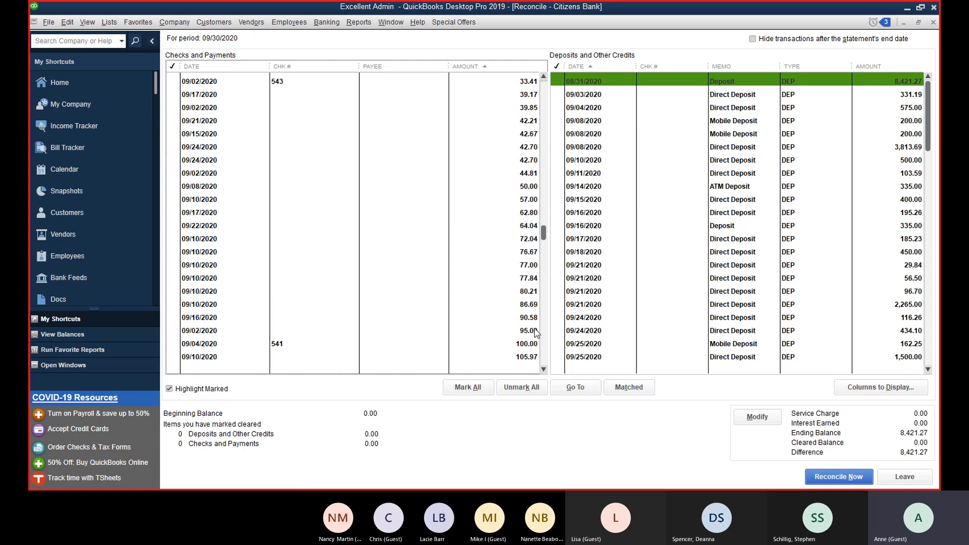
scroll(535, 337, down, 2)
scroll(535, 338, down, 3)
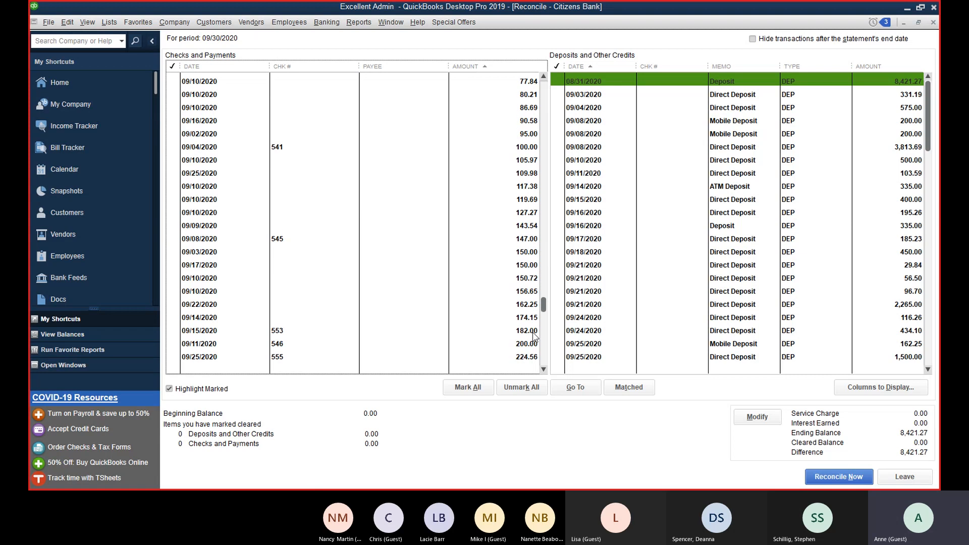
scroll(534, 337, down, 2)
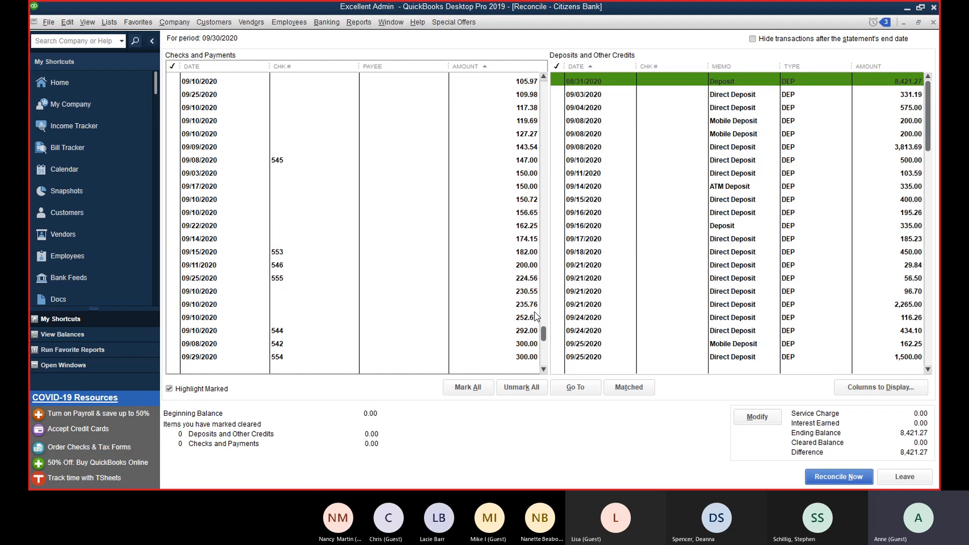
scroll(536, 321, down, 1)
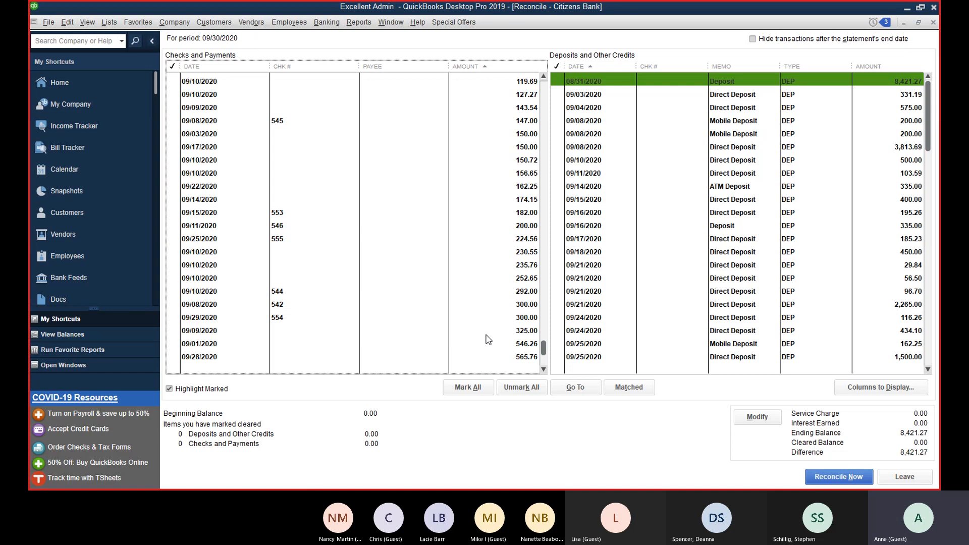
scroll(531, 337, up, 2)
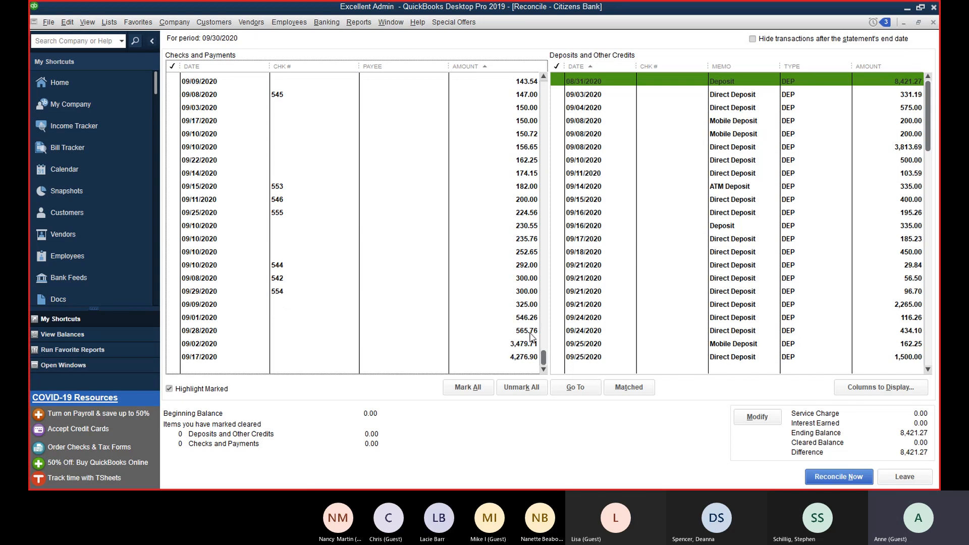
scroll(525, 275, up, 1)
scroll(524, 271, up, 8)
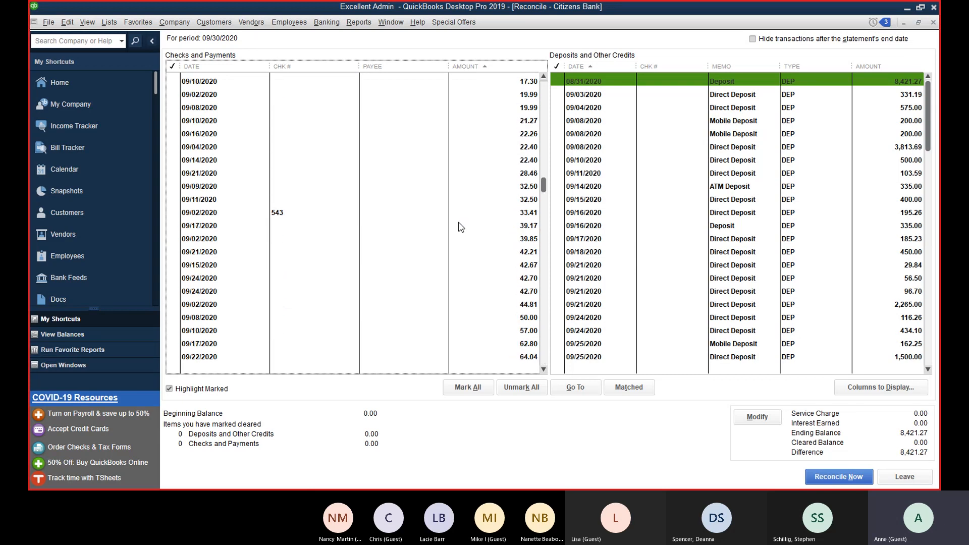
click(233, 69)
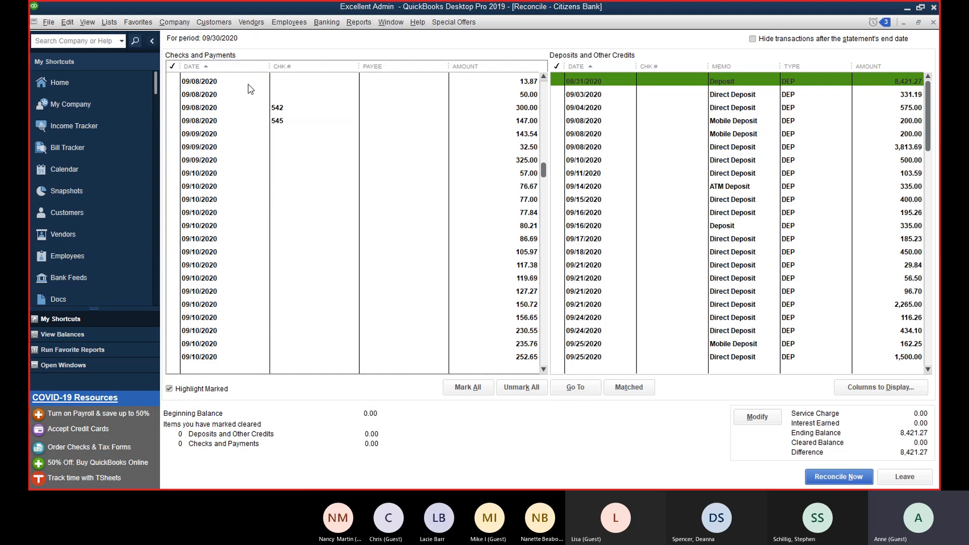
Step: Sort deposits by amount, then tick and untick the two 200.00 mobile deposits
click(889, 68)
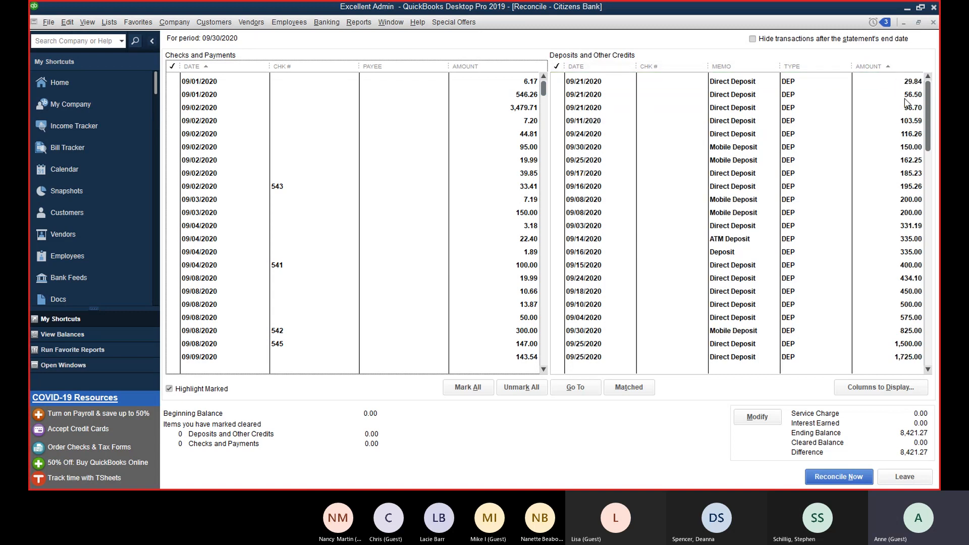
click(918, 213)
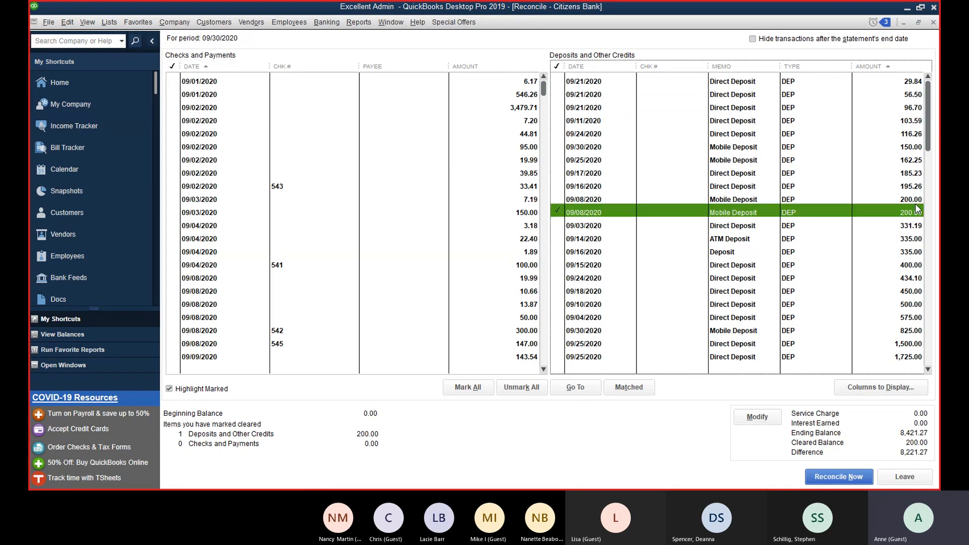
click(917, 200)
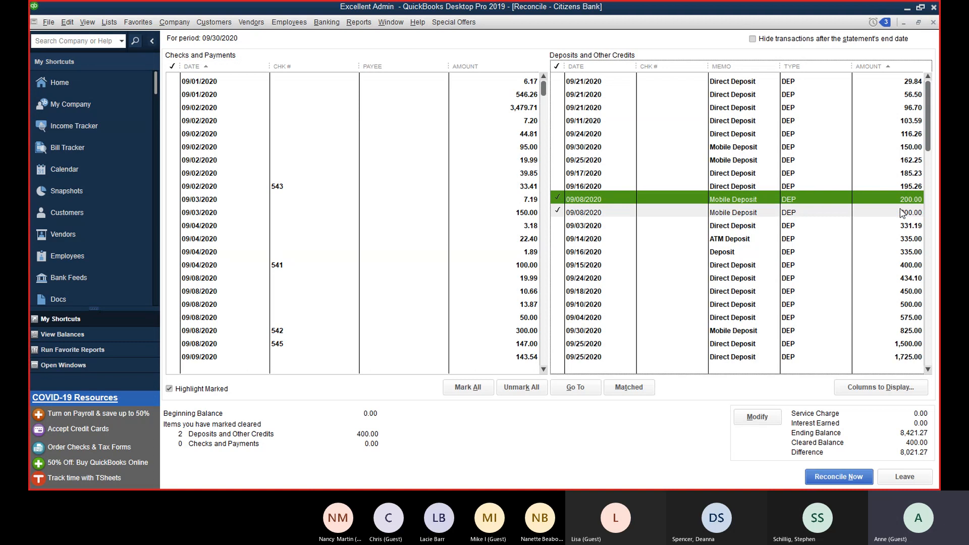
click(902, 213)
click(903, 201)
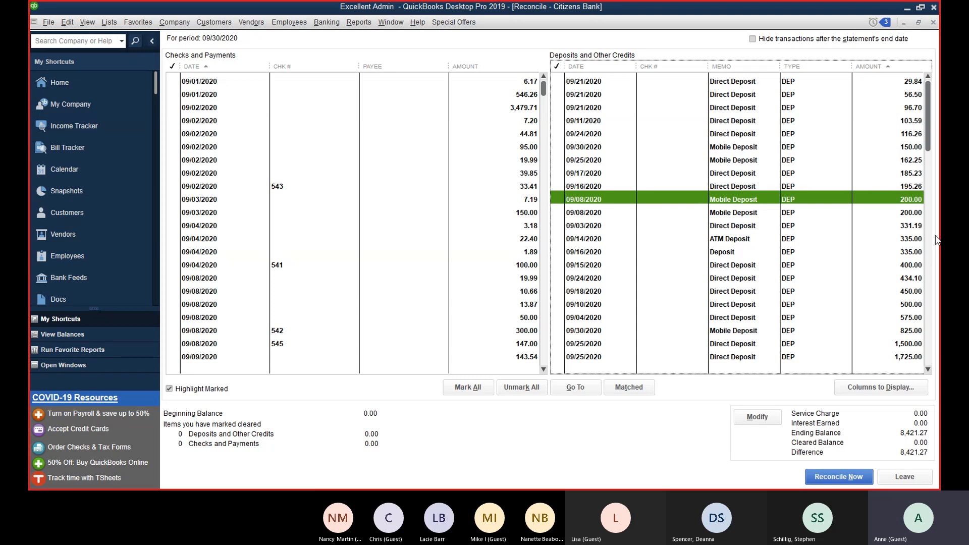
Step: Compare the two 335.00 deposits, leaving only the 09/14/2020 ATM Deposit cleared
click(902, 252)
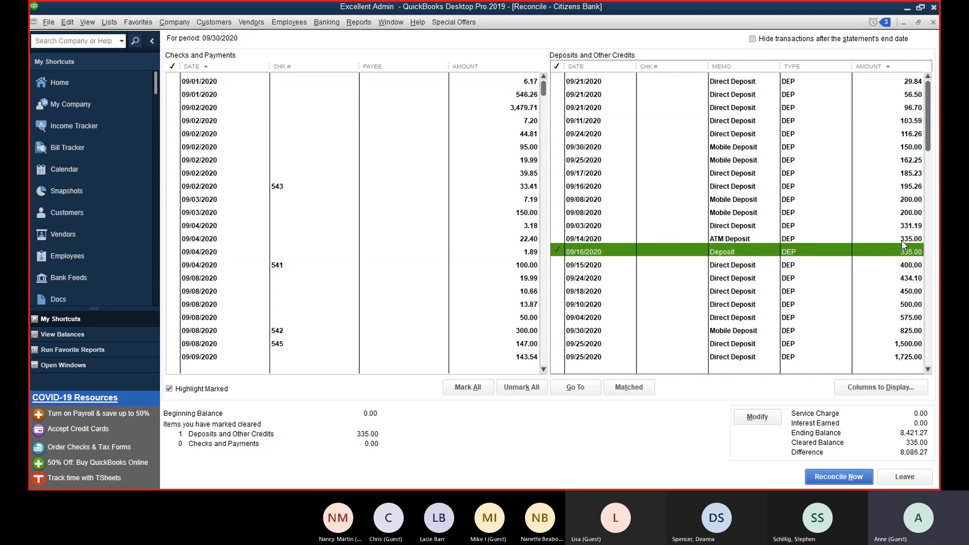
click(902, 240)
click(890, 254)
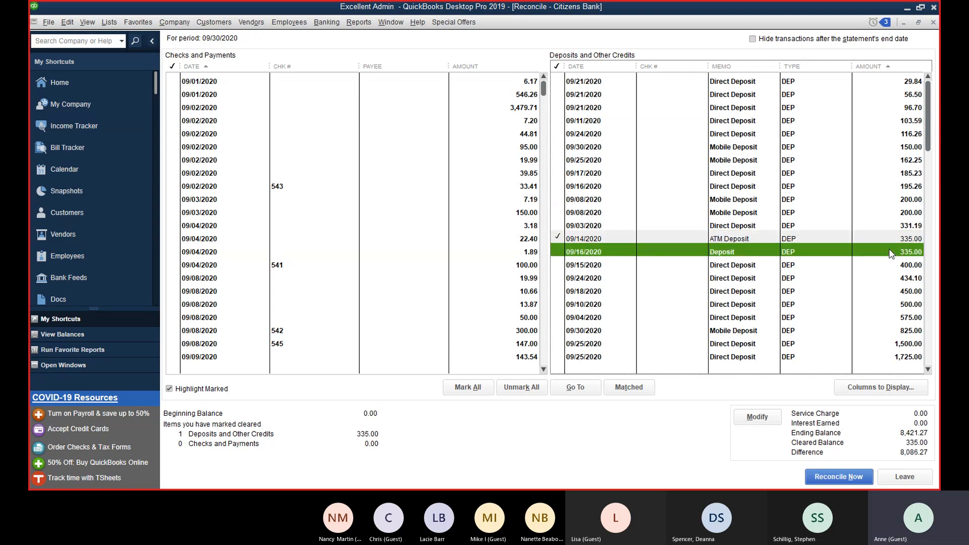
click(888, 240)
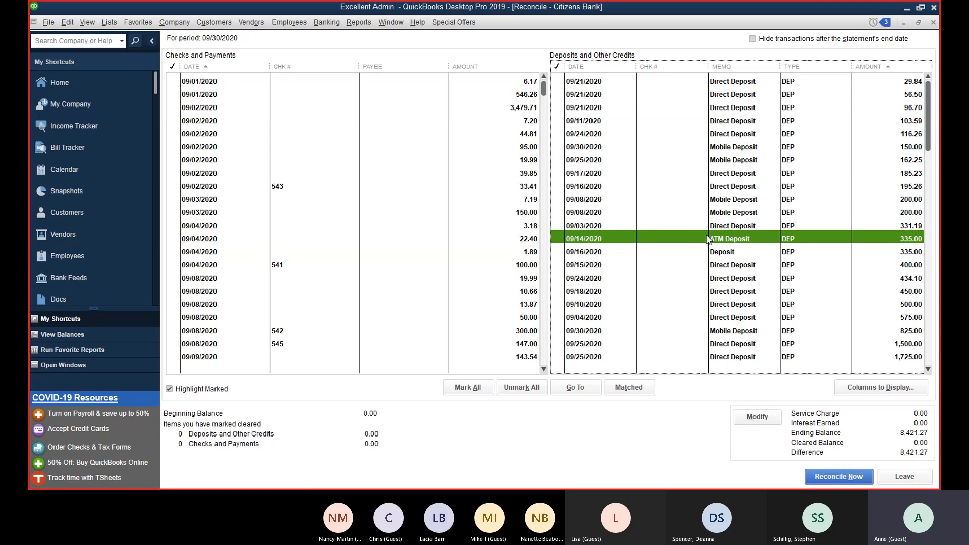
click(726, 242)
double_click(881, 245)
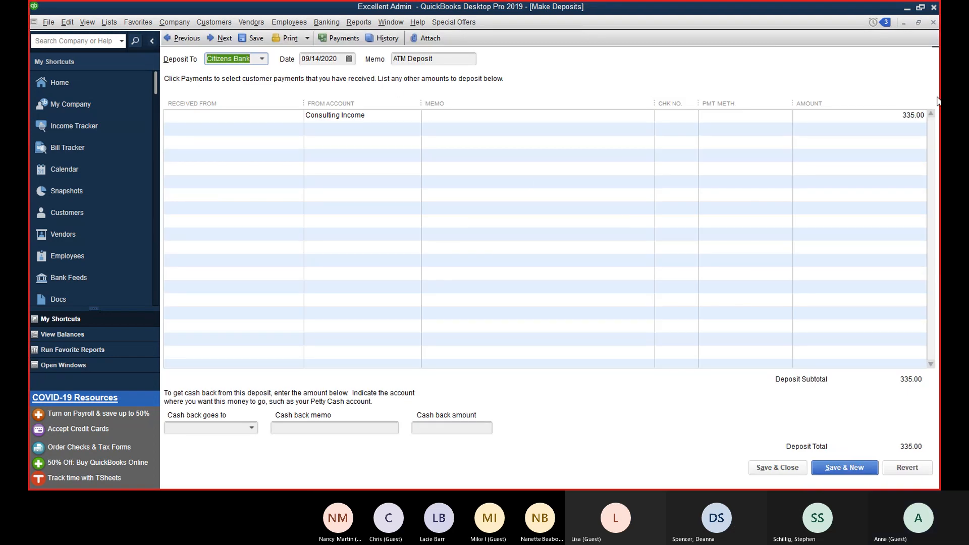
click(933, 23)
double_click(754, 253)
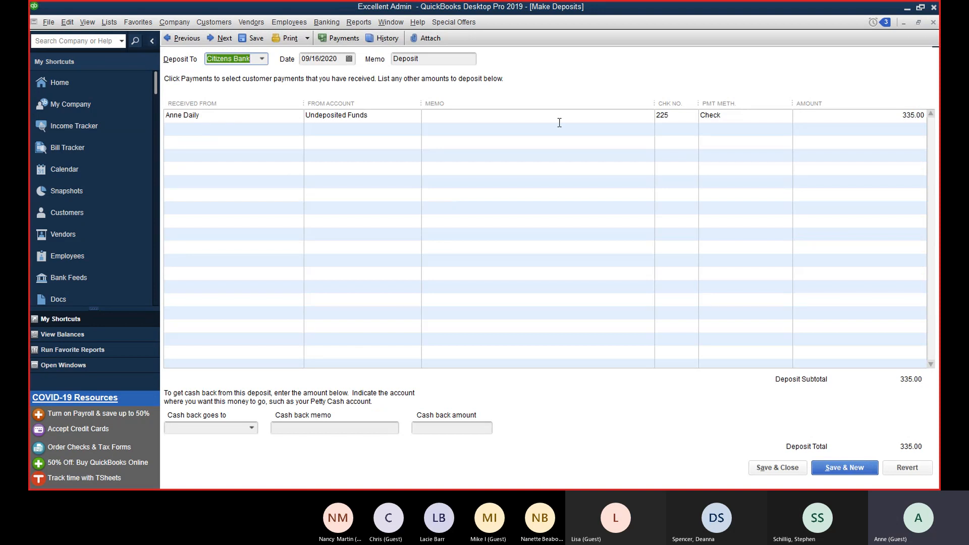
click(933, 22)
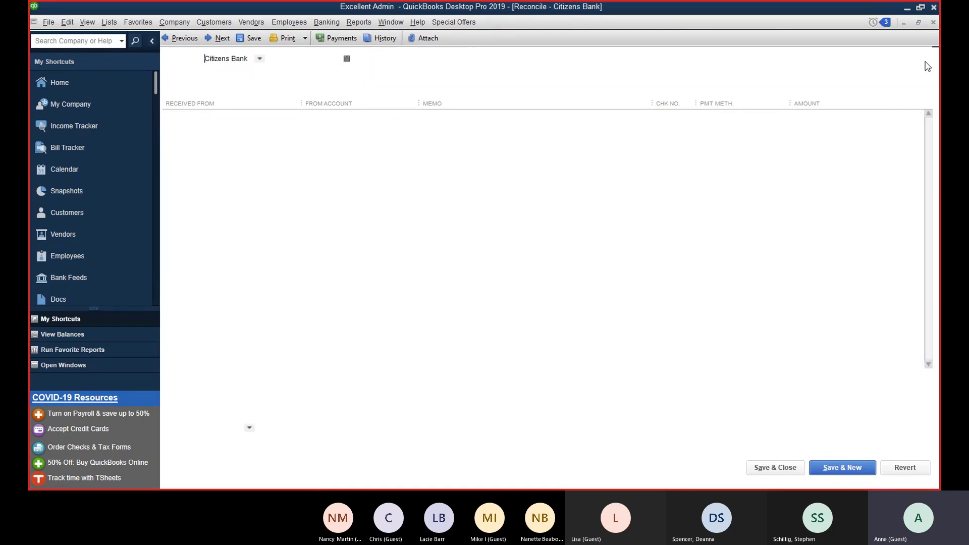
Step: Unmark the ATM Deposit, re-sort deposits by date, and clear the 09/01/2020 6.17 payment
click(822, 239)
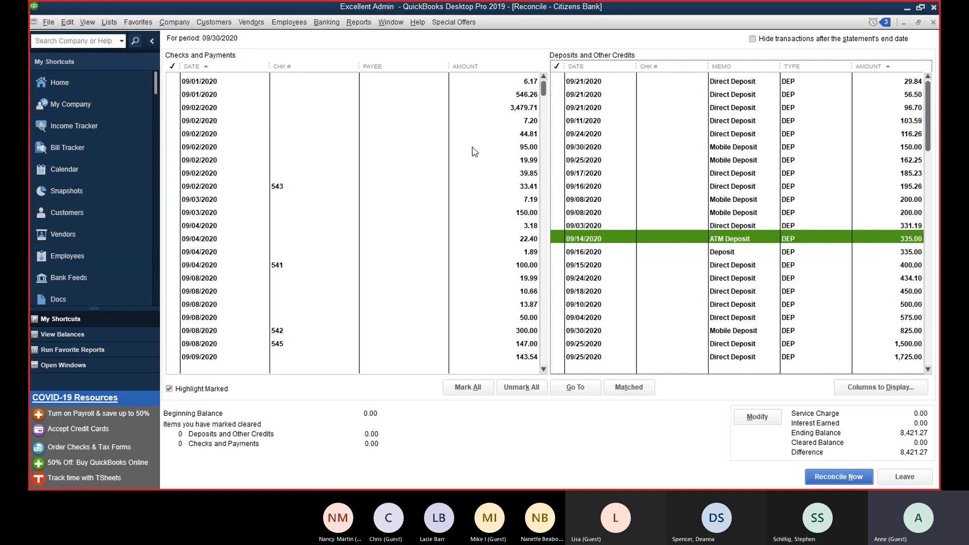
click(581, 67)
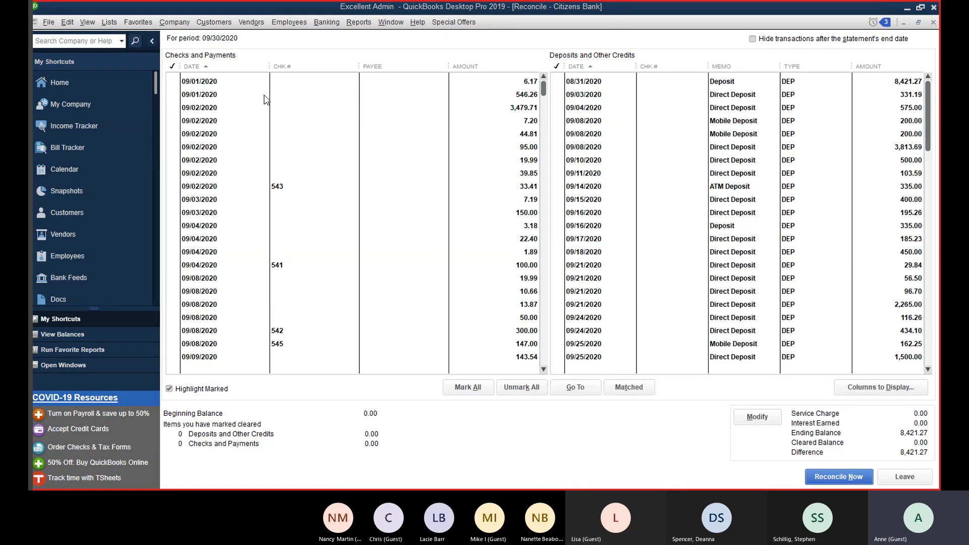
click(398, 84)
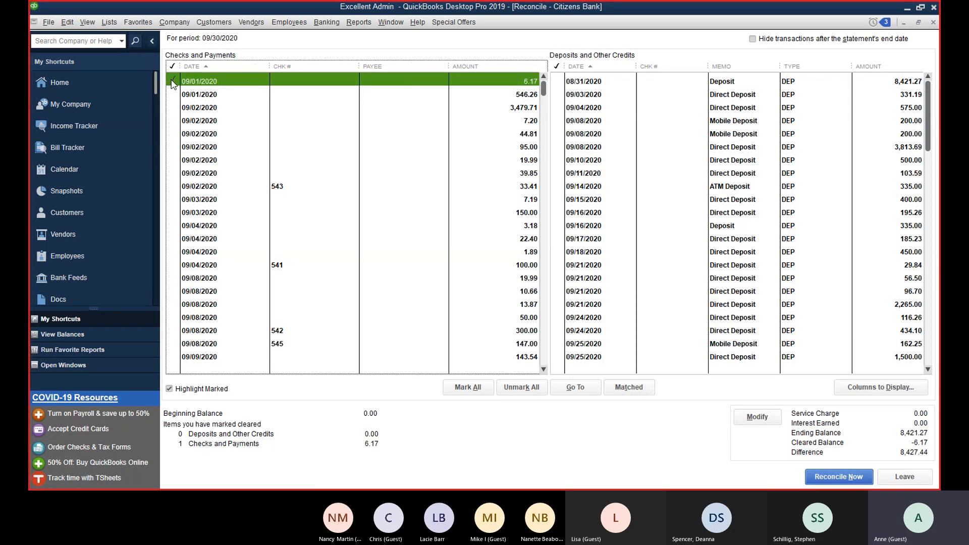
Step: Clear the 09/01–09/04 payments, including checks 543 (33.41) and 541 (100.00)
click(214, 96)
click(210, 108)
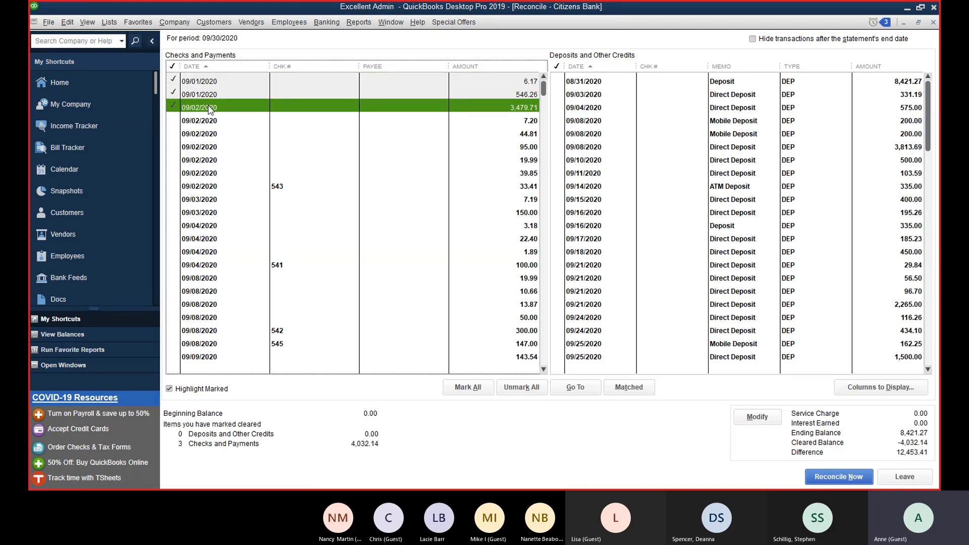
click(212, 121)
click(212, 134)
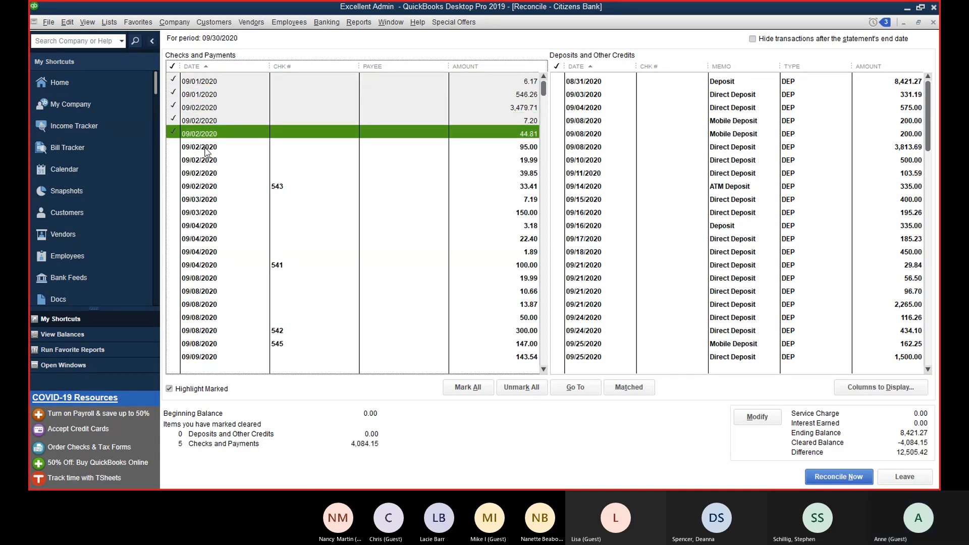
click(206, 148)
click(207, 161)
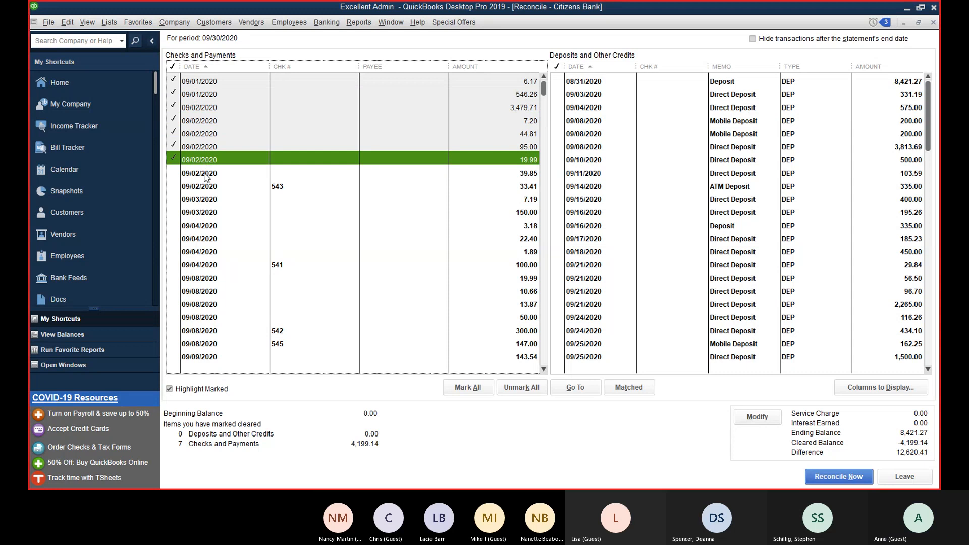
click(204, 174)
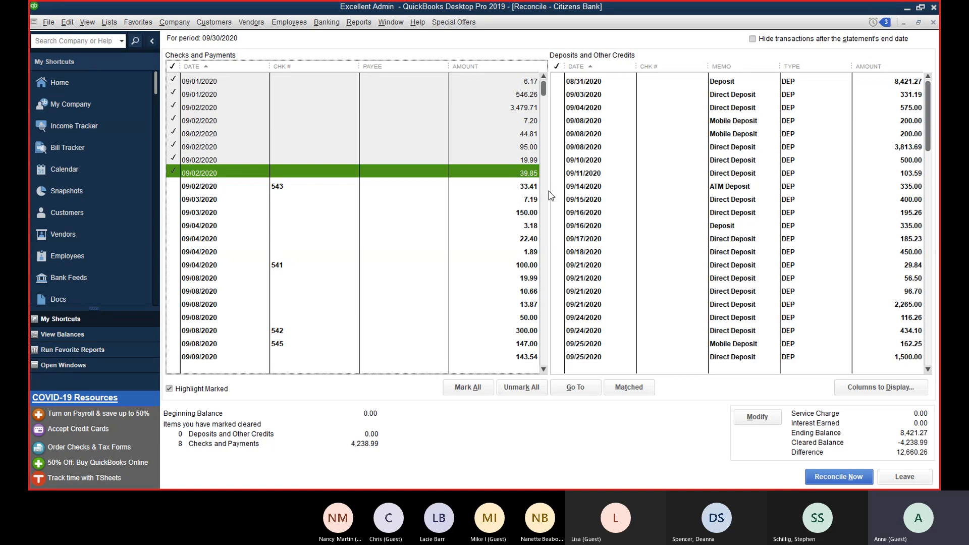
click(535, 188)
click(525, 202)
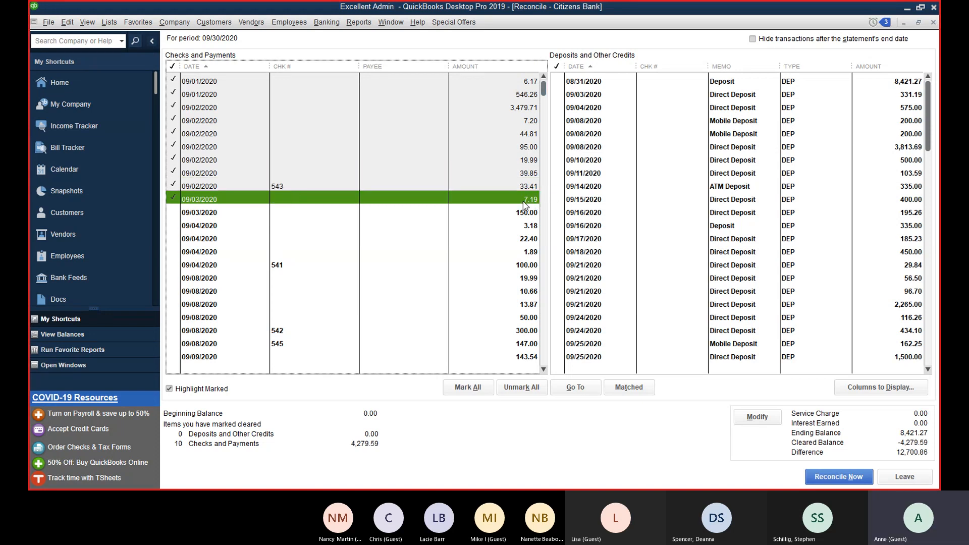
click(525, 213)
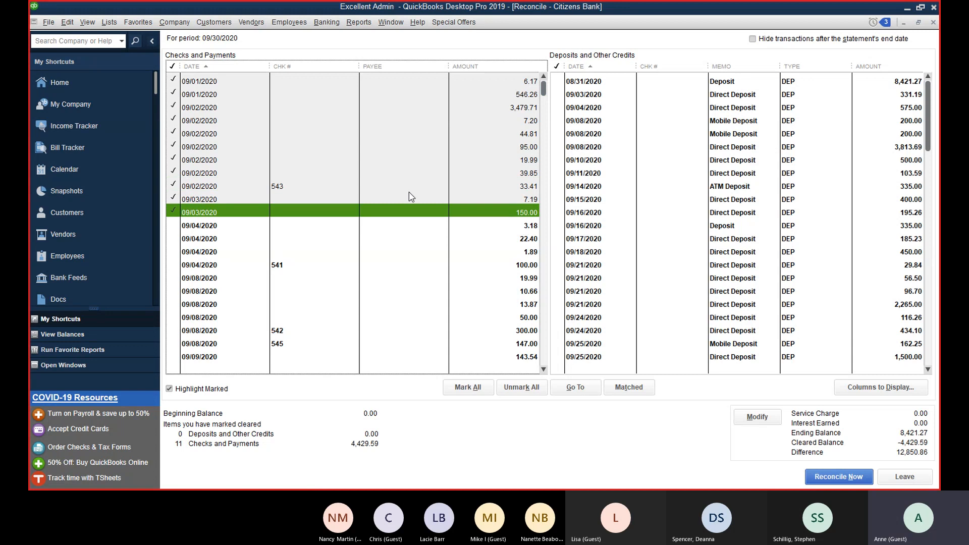
click(534, 237)
click(537, 226)
click(534, 252)
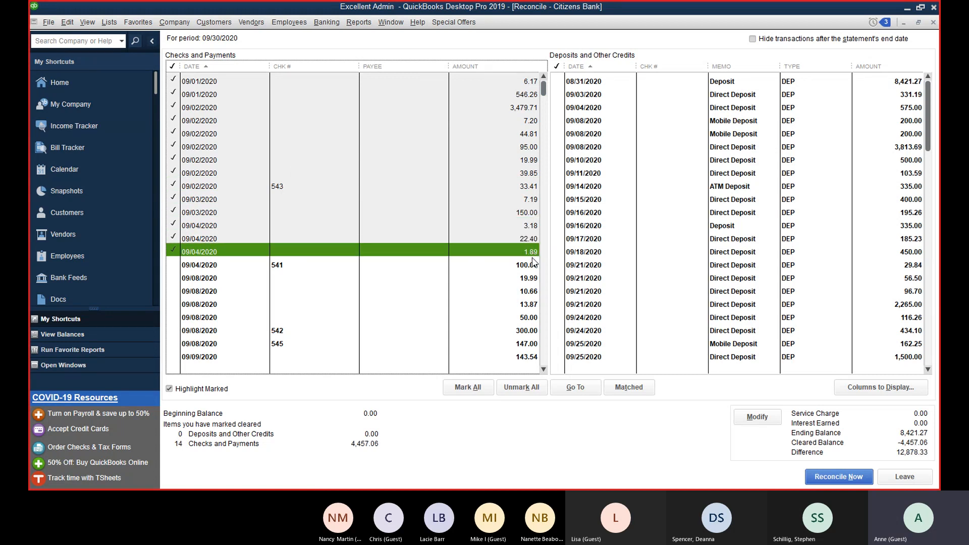
click(534, 265)
Step: Clear the 09/08–09/10 payments through 119.69, including checks 542 (300.00) and 545 (147.00)
scroll(532, 269, down, 1)
scroll(532, 268, down, 1)
click(534, 200)
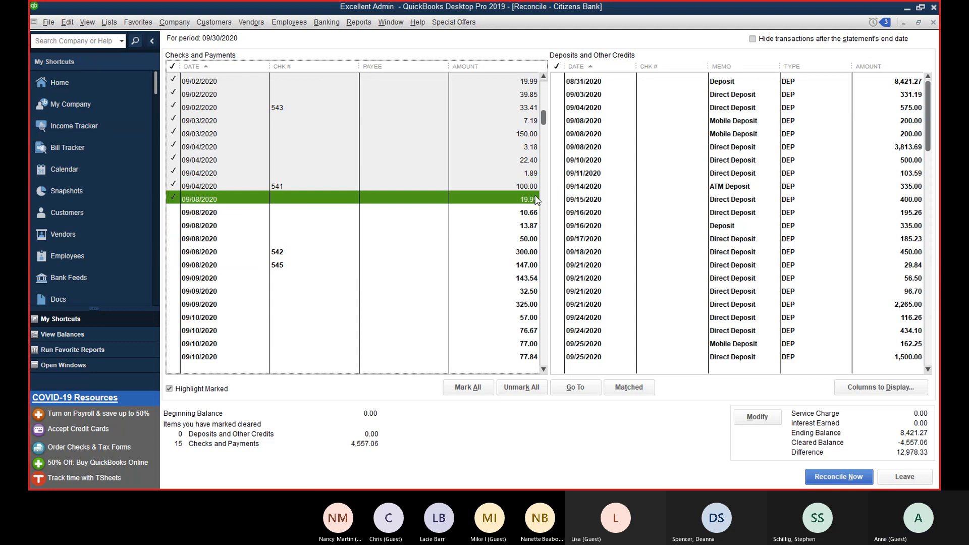
click(533, 213)
click(532, 227)
click(533, 239)
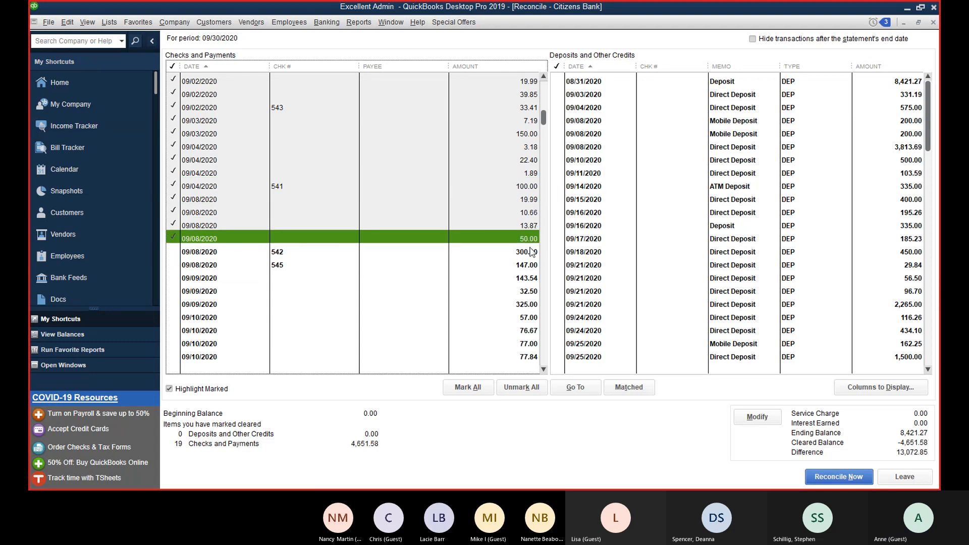
click(533, 253)
click(532, 265)
click(529, 278)
click(530, 291)
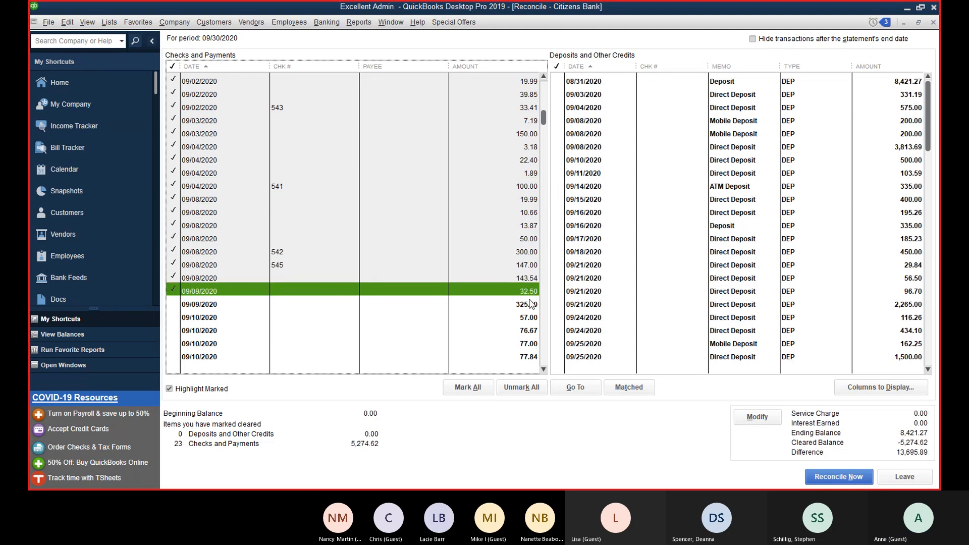
click(531, 305)
click(533, 318)
click(534, 331)
scroll(534, 328, down, 2)
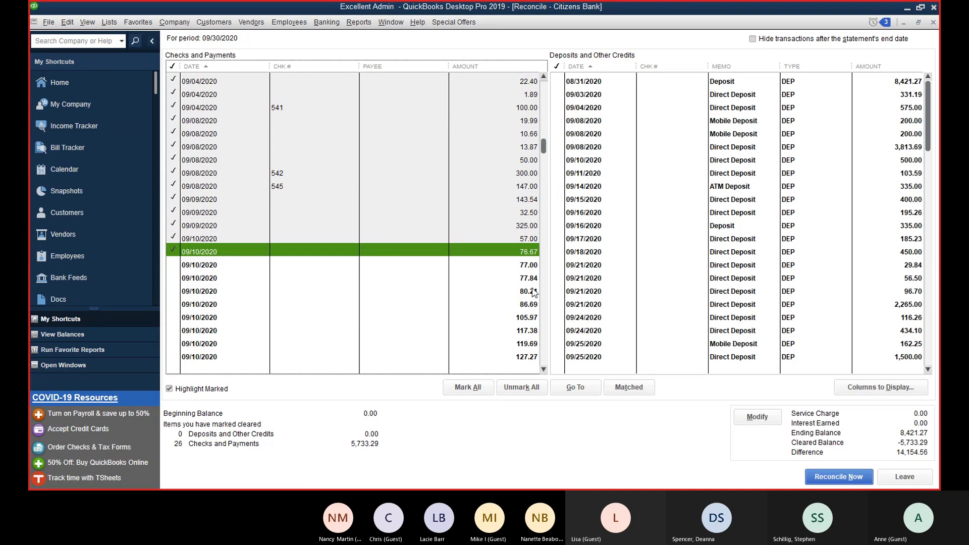
click(532, 265)
click(533, 279)
click(531, 292)
click(531, 304)
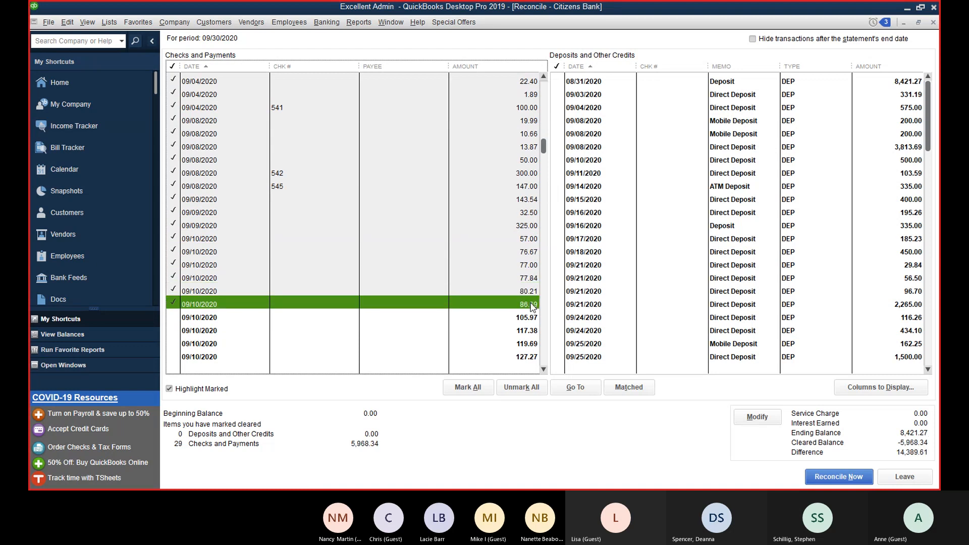
click(530, 317)
click(528, 331)
click(528, 343)
Step: Clear the remaining 09/10 and 09/11 payments, including check 544 for 292.00
scroll(528, 333, down, 3)
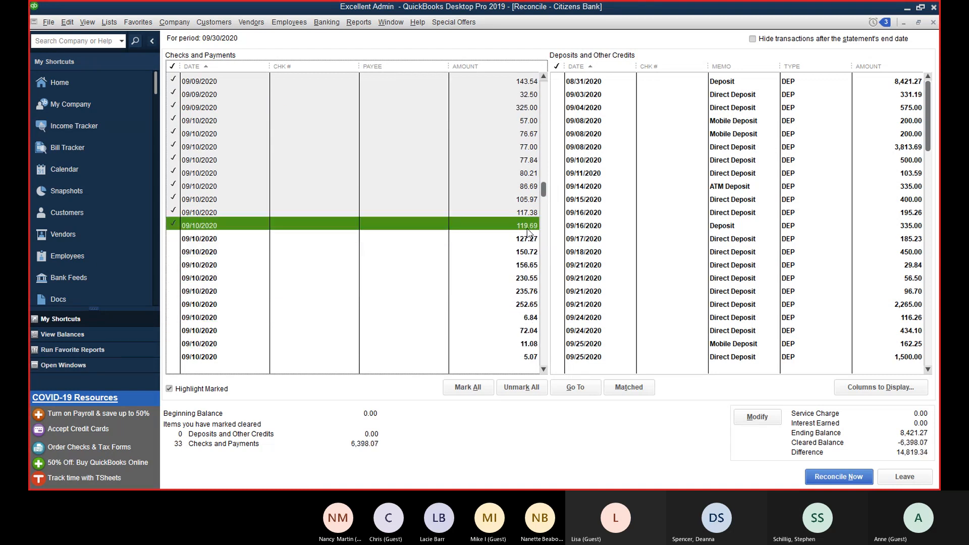
click(528, 239)
click(525, 253)
click(528, 265)
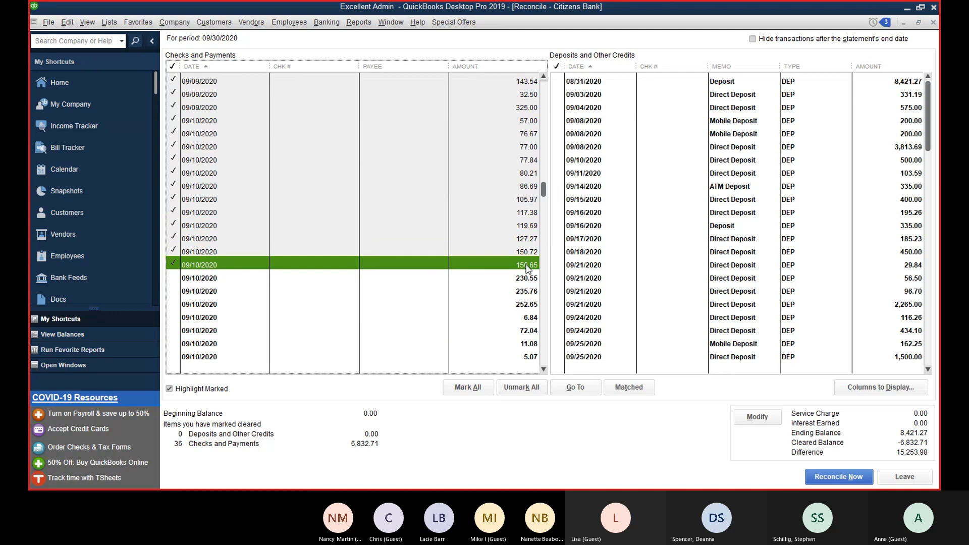
click(528, 279)
click(528, 291)
click(527, 304)
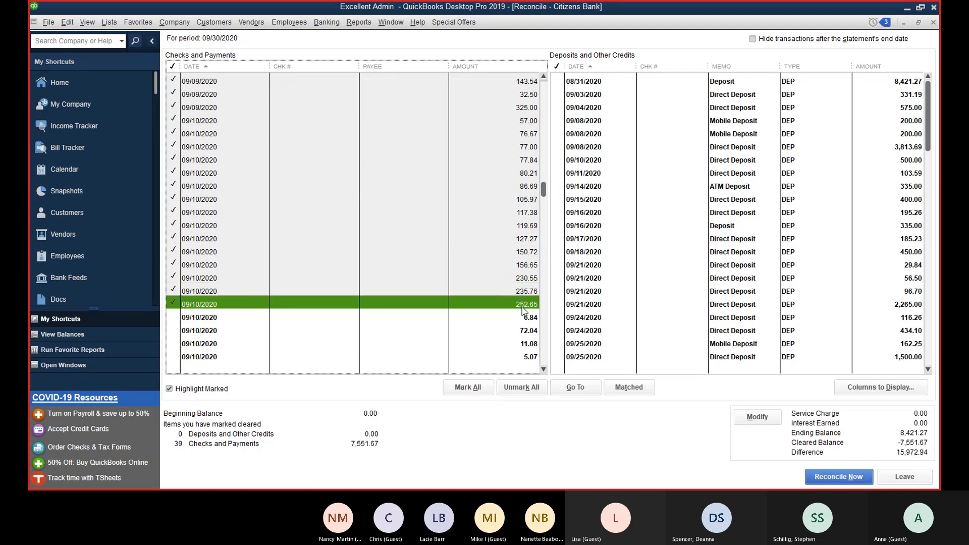
click(524, 317)
click(522, 330)
click(527, 344)
click(528, 357)
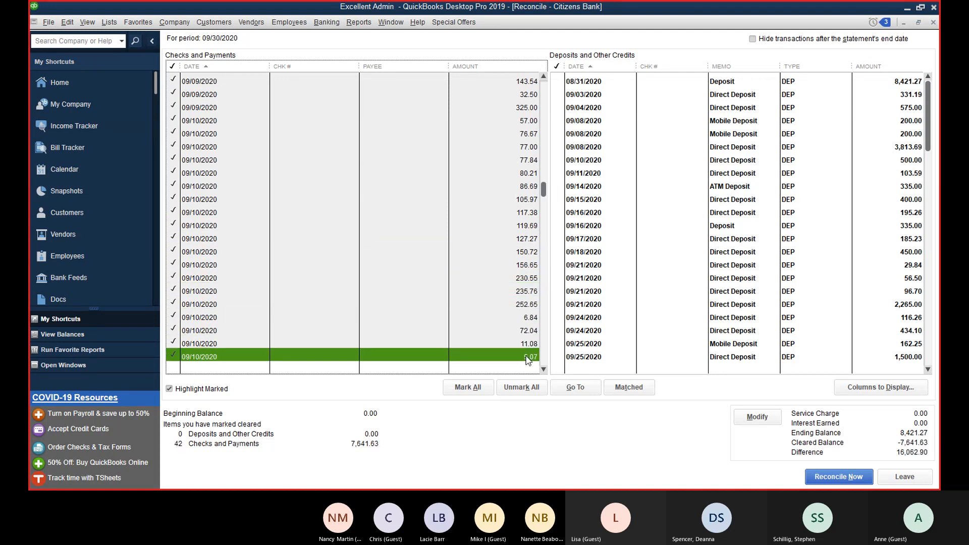
scroll(525, 328, down, 2)
click(524, 292)
click(524, 305)
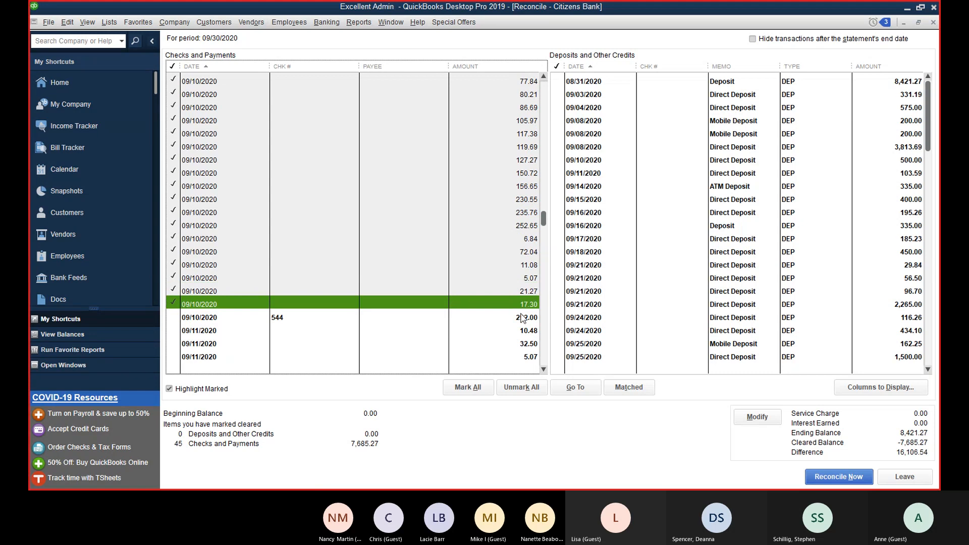
click(524, 318)
click(524, 331)
click(524, 343)
click(525, 356)
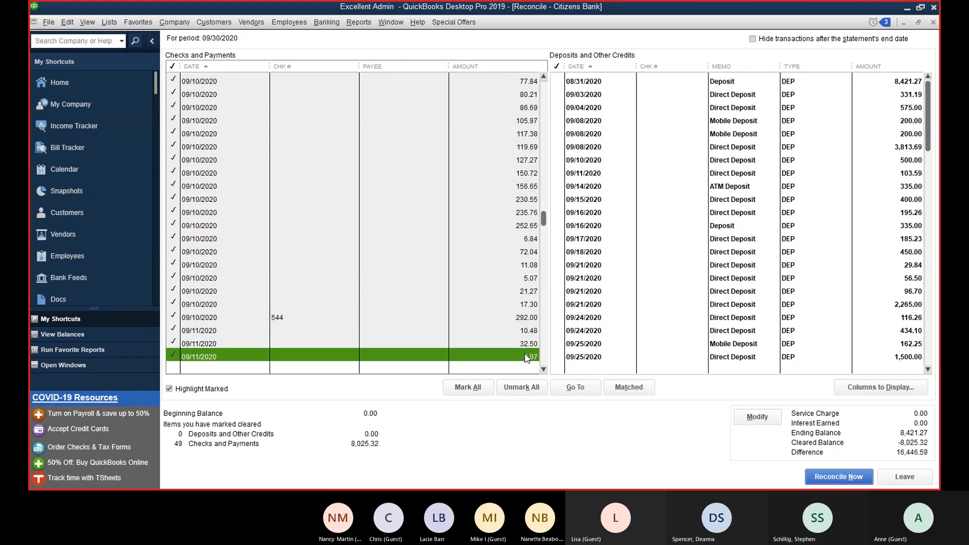
Step: Clear the 09/14–09/29 payments through check 554, including checks 546, 553 and 555
scroll(525, 354, down, 4)
click(534, 214)
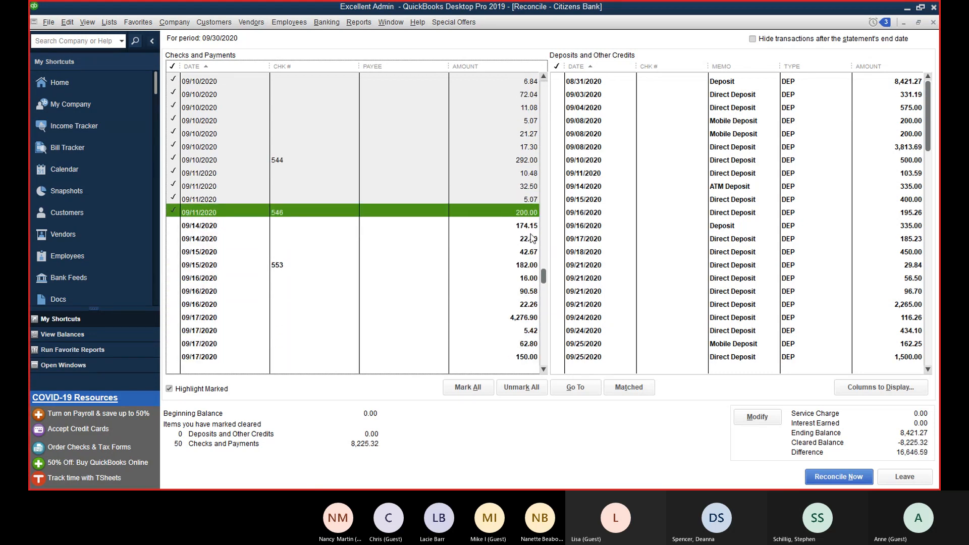
click(532, 226)
click(530, 240)
click(528, 253)
click(528, 266)
click(528, 279)
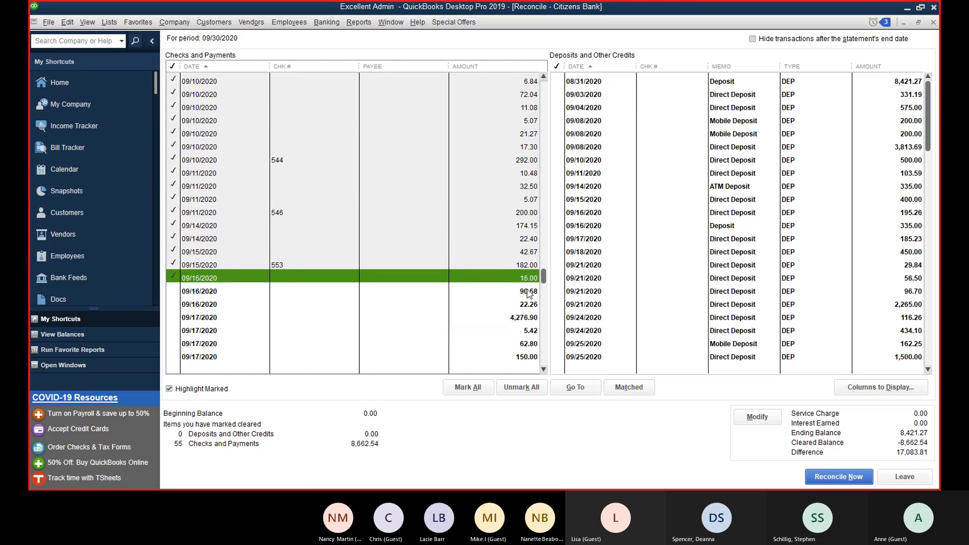
click(528, 292)
click(529, 305)
click(527, 317)
click(527, 330)
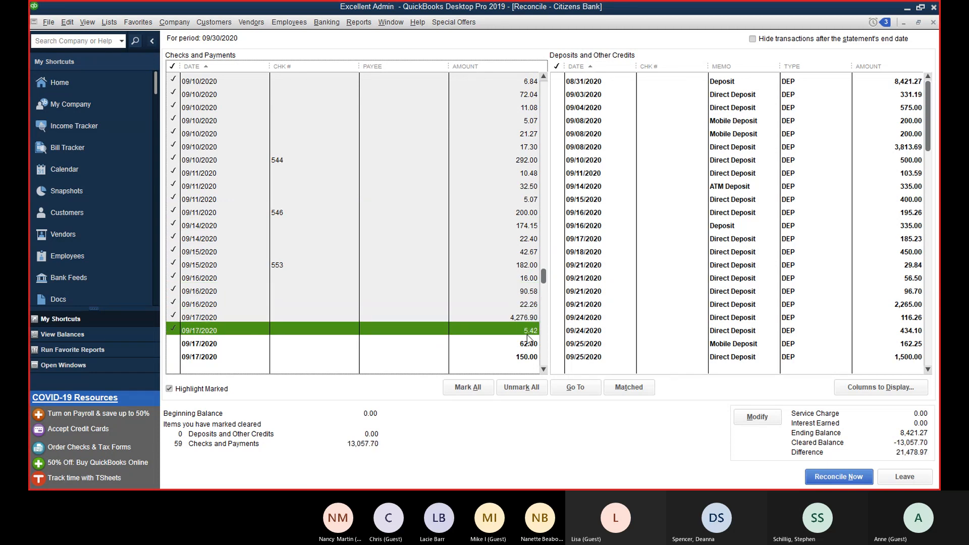
click(528, 344)
click(529, 356)
scroll(538, 330, down, 3)
click(528, 253)
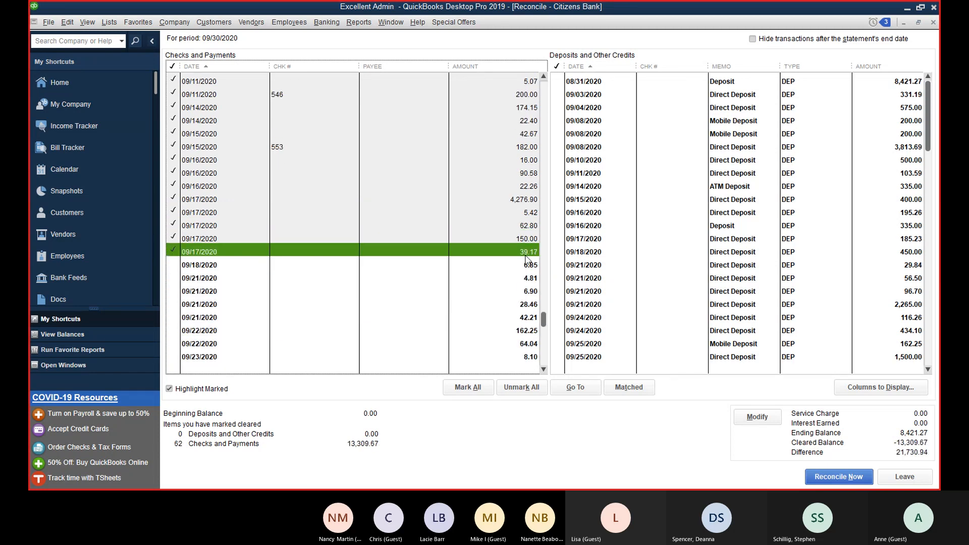
click(528, 278)
click(531, 292)
click(530, 305)
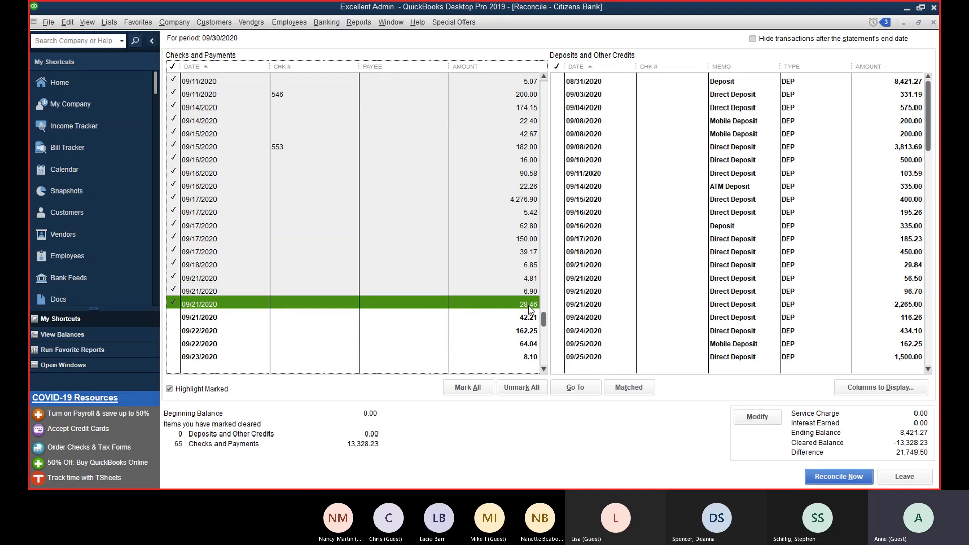
click(529, 318)
click(528, 344)
click(525, 331)
click(530, 357)
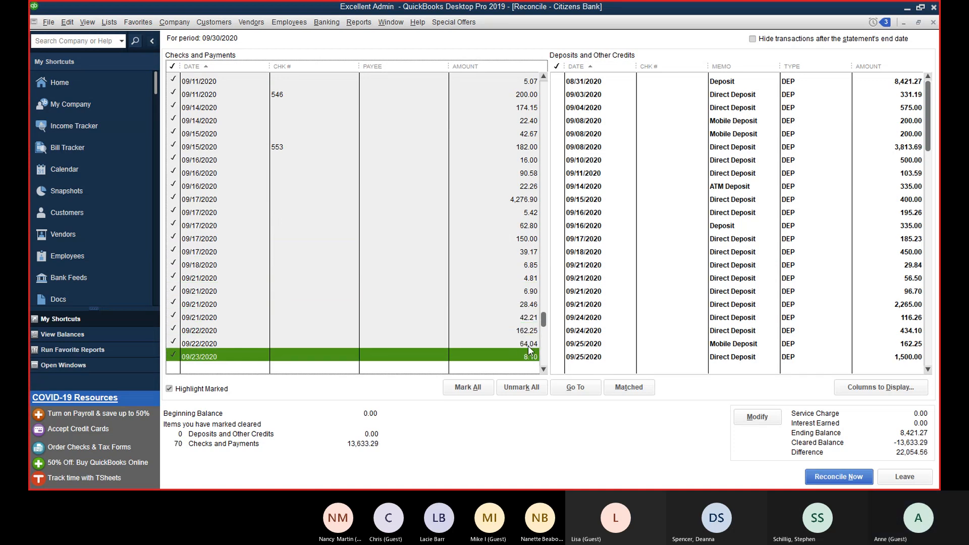
scroll(525, 334, down, 2)
click(526, 344)
click(528, 357)
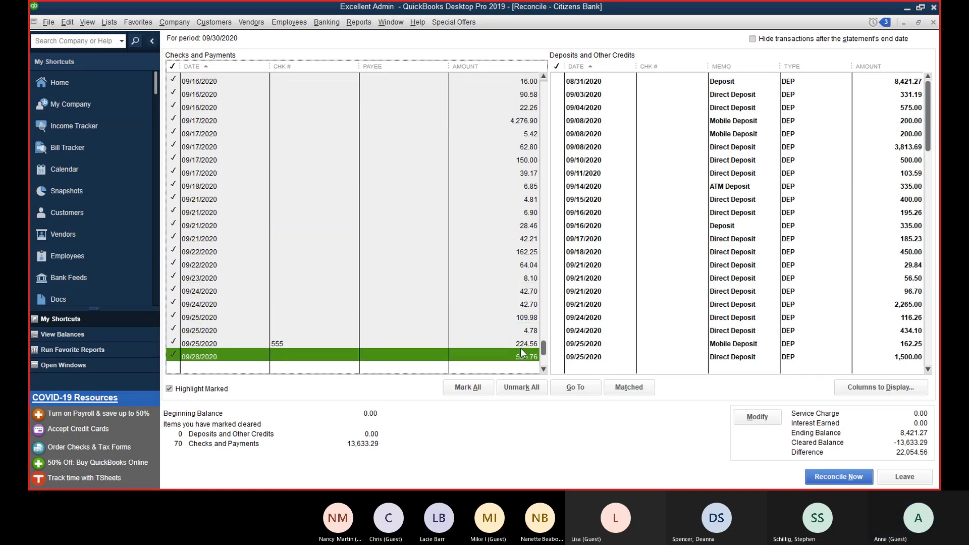
scroll(531, 299, down, 1)
click(530, 345)
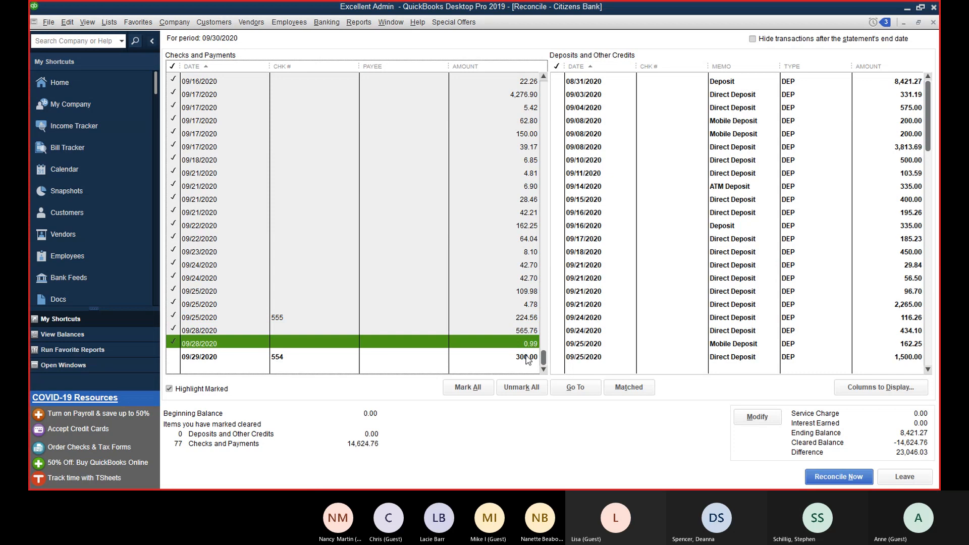
click(526, 356)
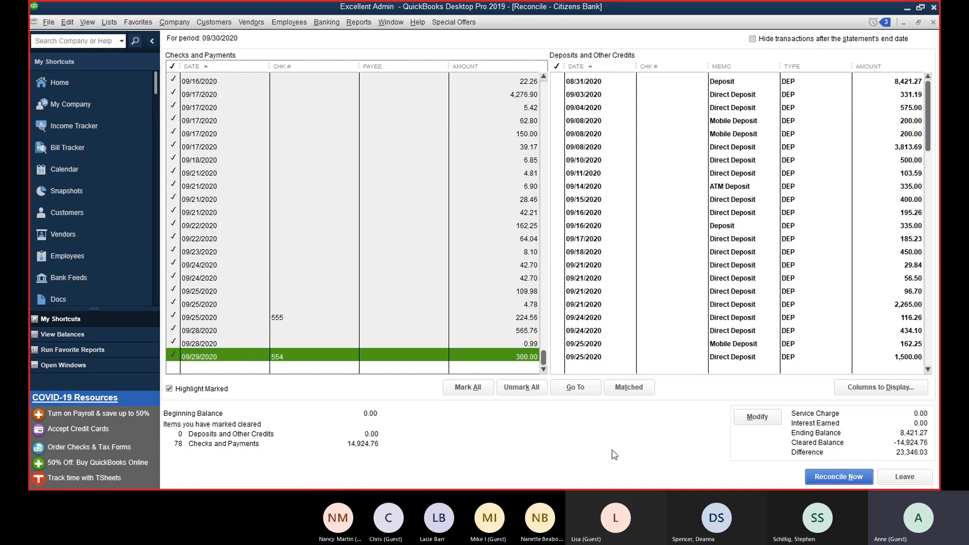
Step: Clear the 08/31 through 09/11 deposits (8,421.27, 331.19, 575.00, 200.00, 3,813.69, 500.00, 103.59)
click(912, 81)
click(913, 94)
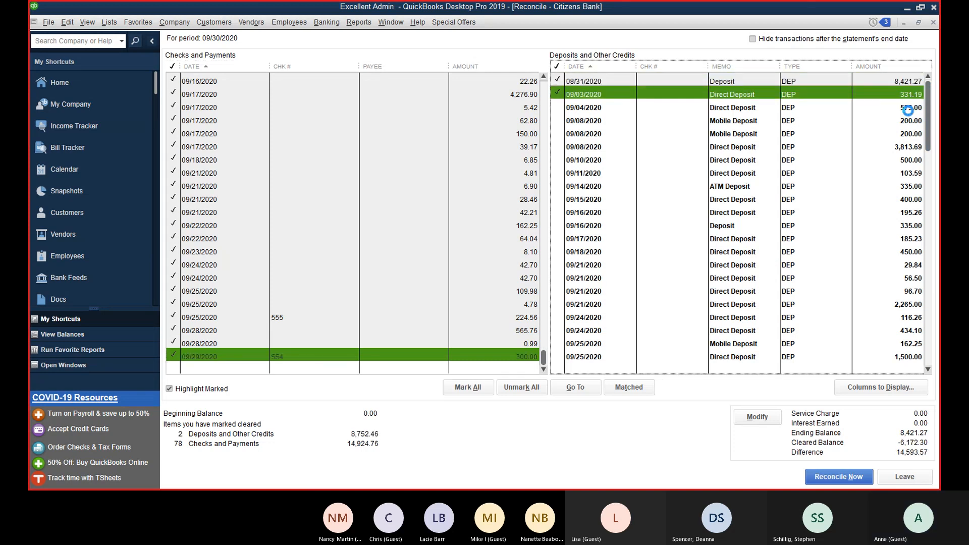
click(910, 108)
click(907, 122)
click(906, 134)
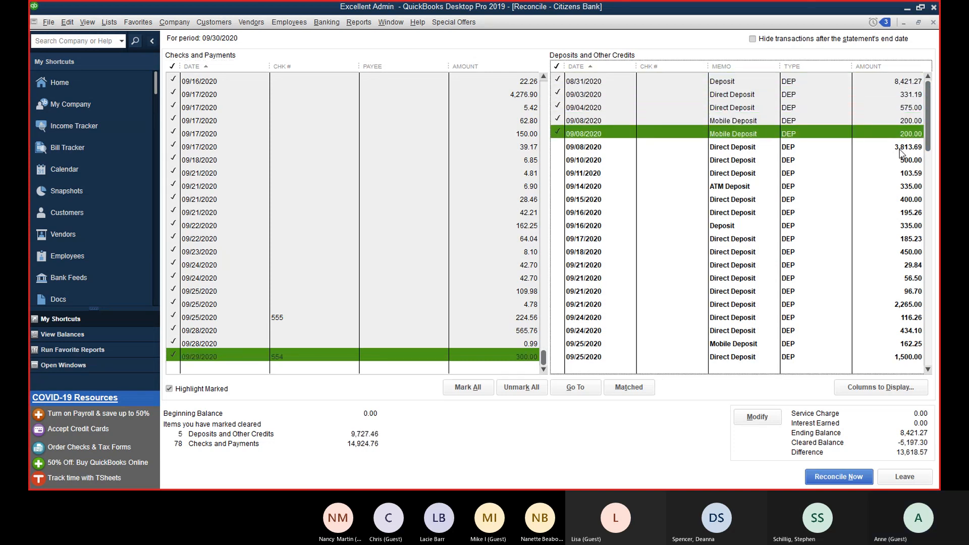
click(902, 151)
click(904, 161)
click(906, 174)
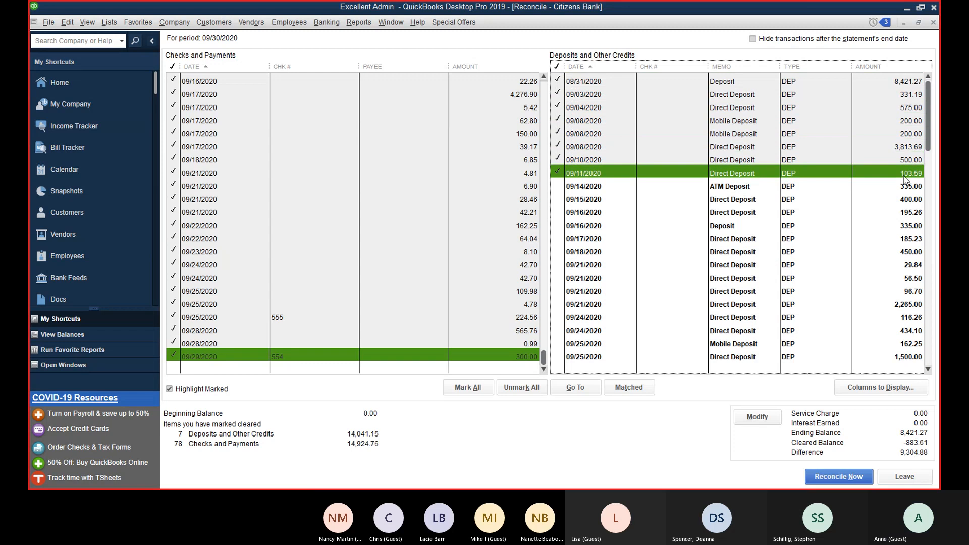
click(910, 134)
Step: Clear the 09/15 400.00 and 09/16 195.26 and 335.00 deposits, leaving the 09/14 ATM deposit uncleared
click(910, 187)
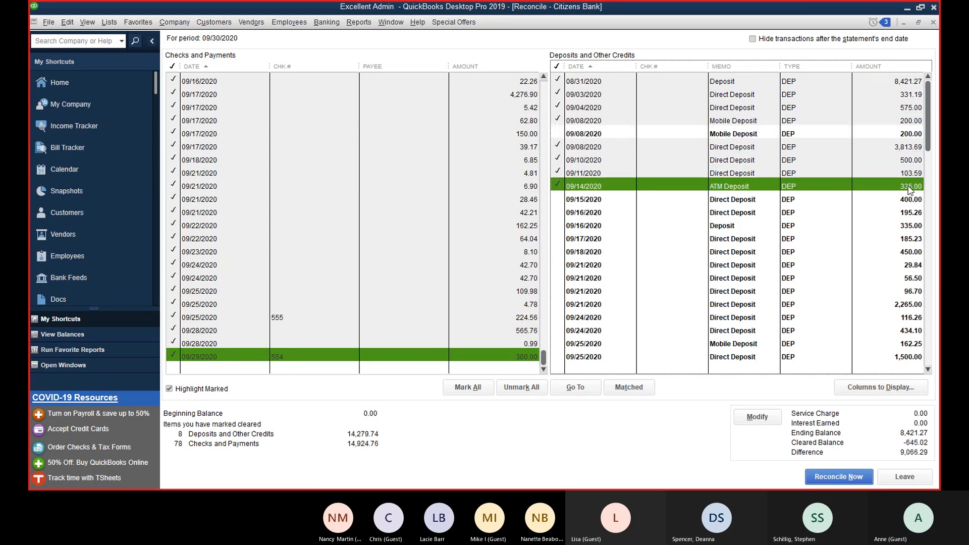
click(907, 200)
click(908, 213)
click(908, 225)
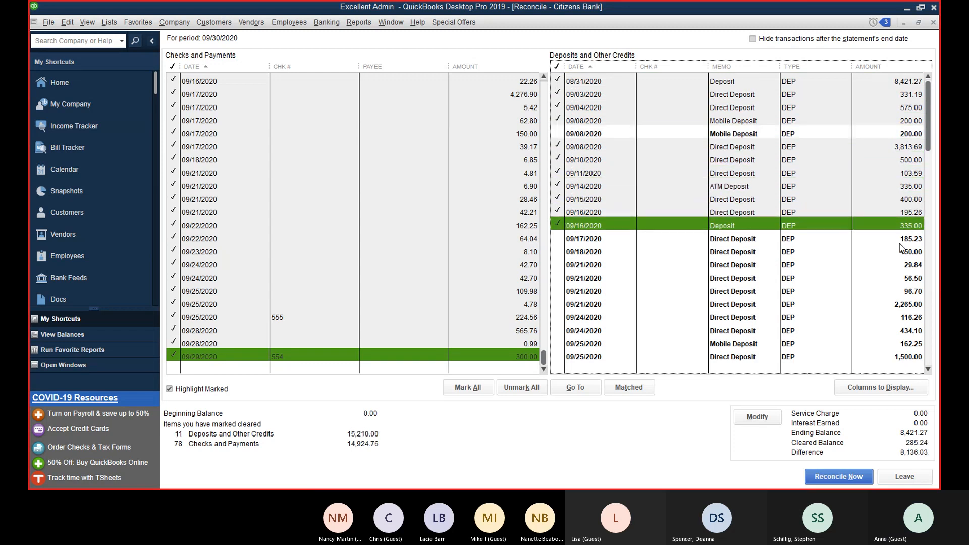
click(912, 187)
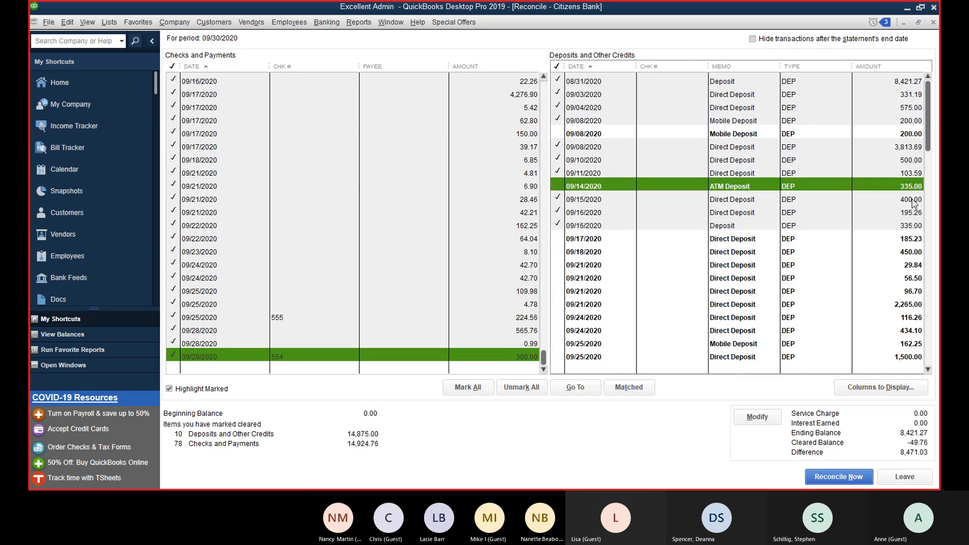
Step: Clear the 09/17 through 09/30 deposits and re-clear the second 09/08 200.00 mobile deposit
click(915, 240)
click(915, 251)
click(915, 264)
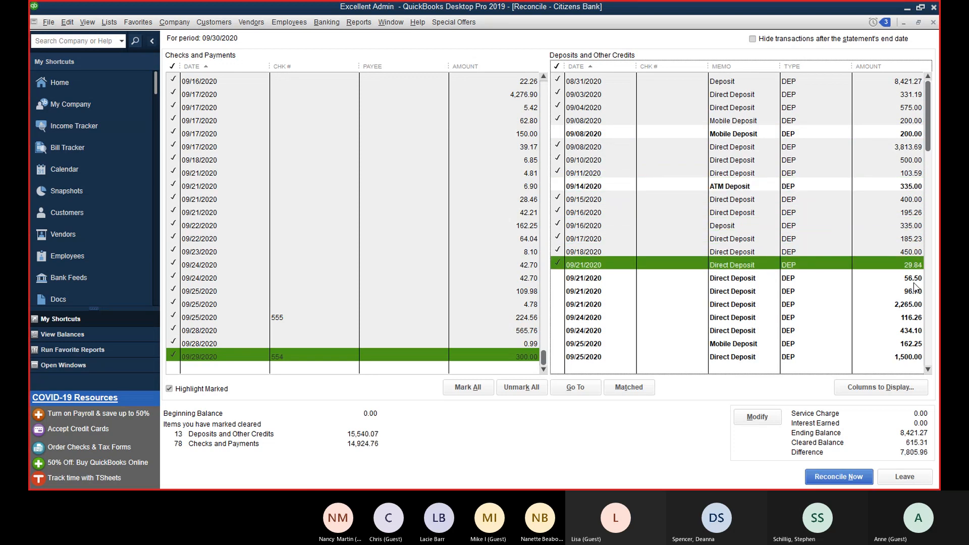
click(914, 279)
click(914, 292)
click(913, 304)
click(913, 317)
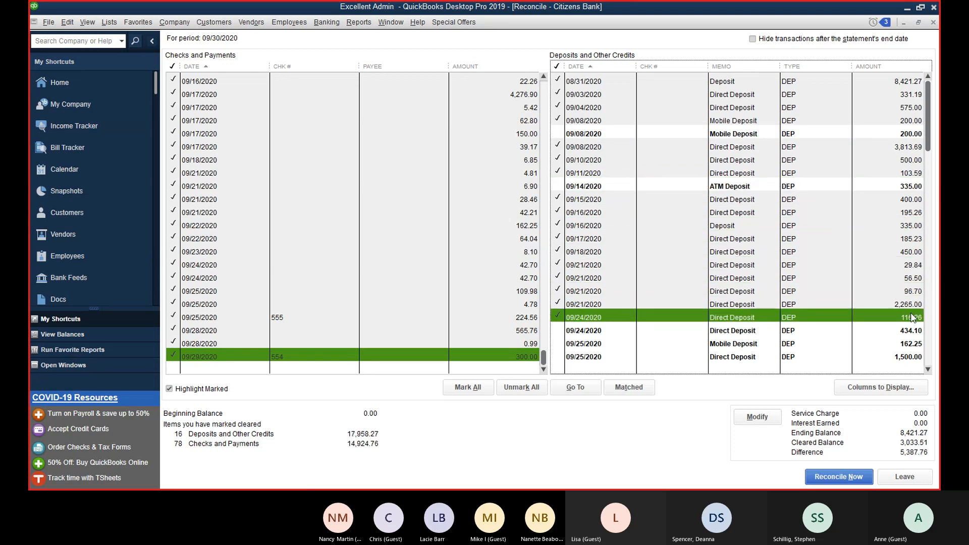
click(909, 331)
click(907, 344)
click(907, 344)
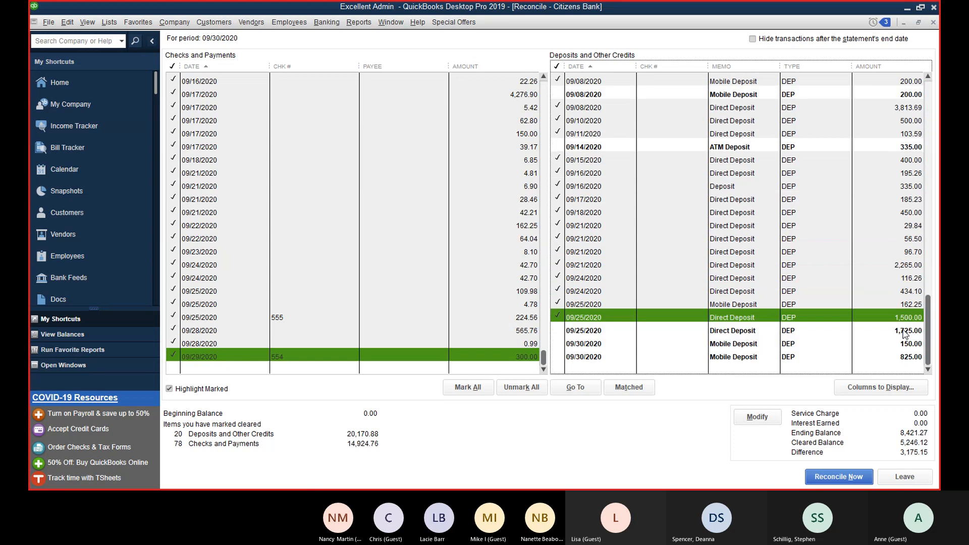
click(908, 345)
click(908, 345)
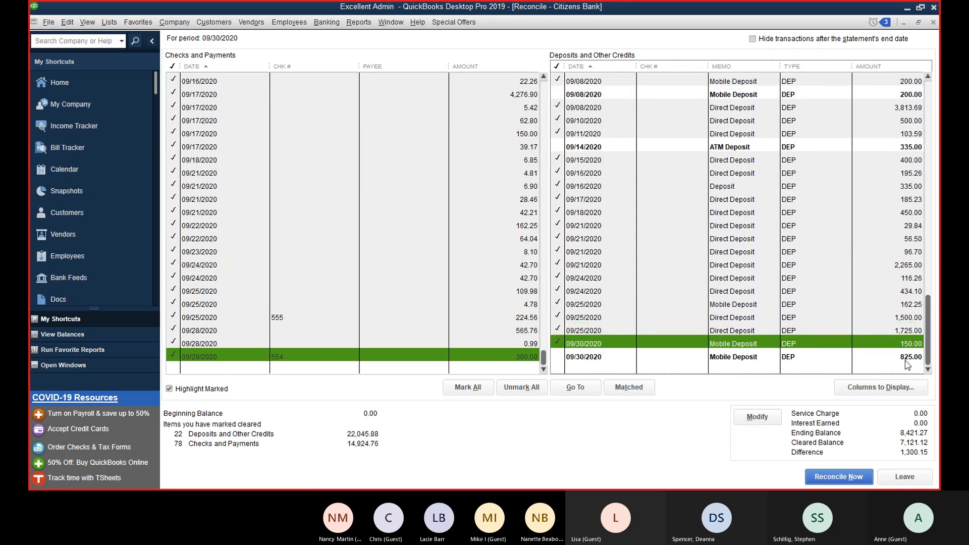
click(908, 357)
scroll(900, 344, up, 1)
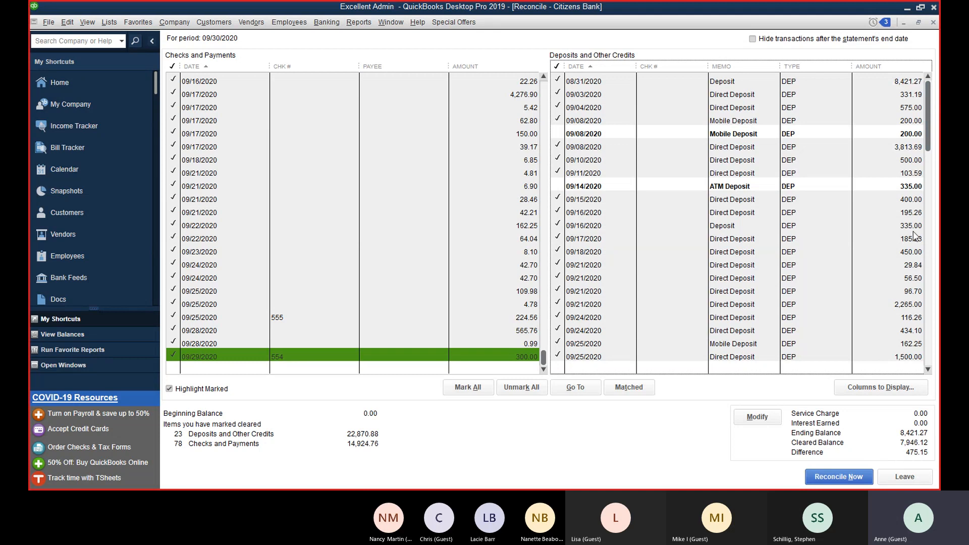
click(892, 134)
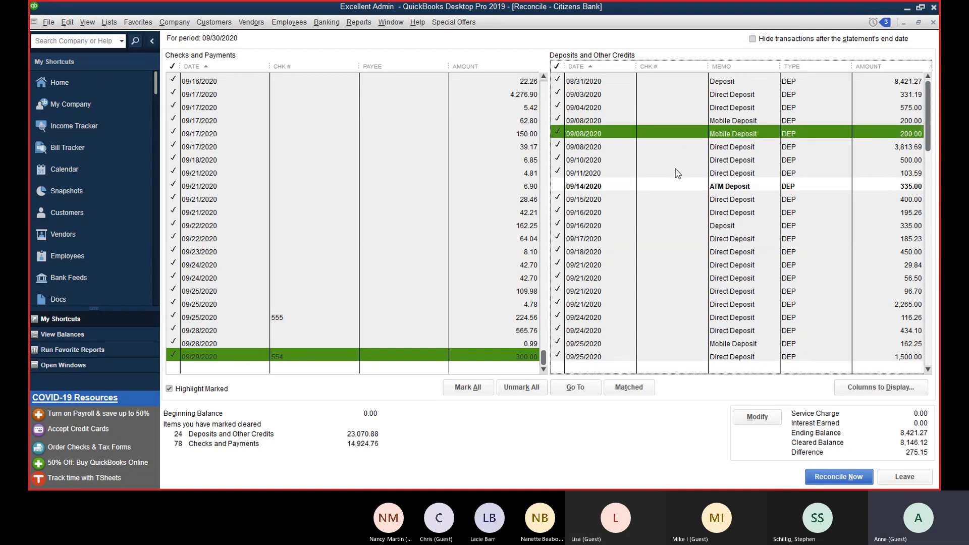
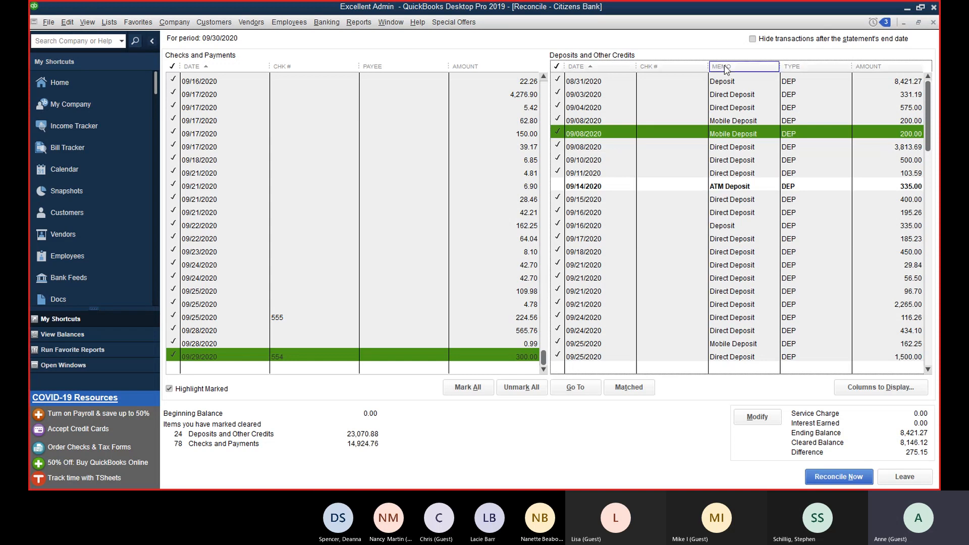
Step: Add 275.15 to the 08/31/2020 deposit, bringing it to 8,696.42, and save the change
click(713, 82)
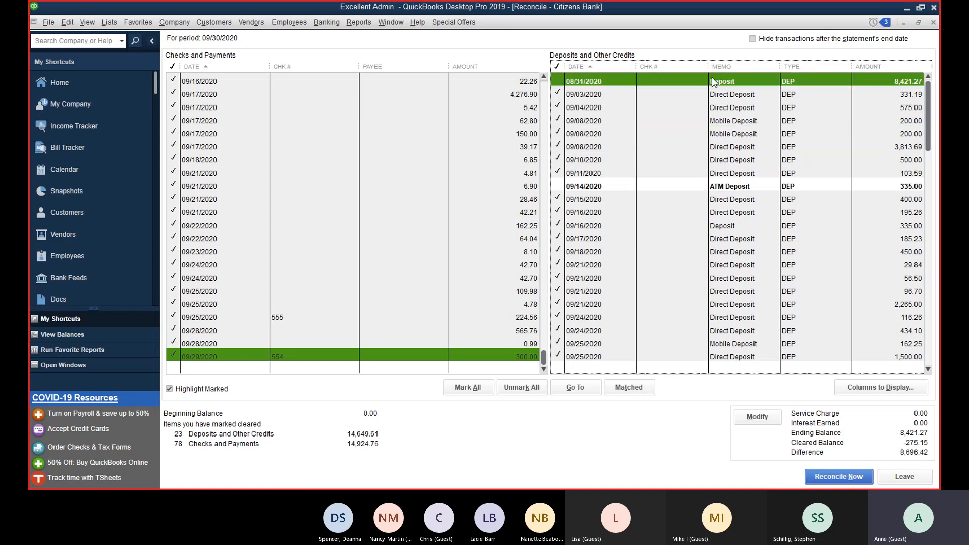
double_click(713, 81)
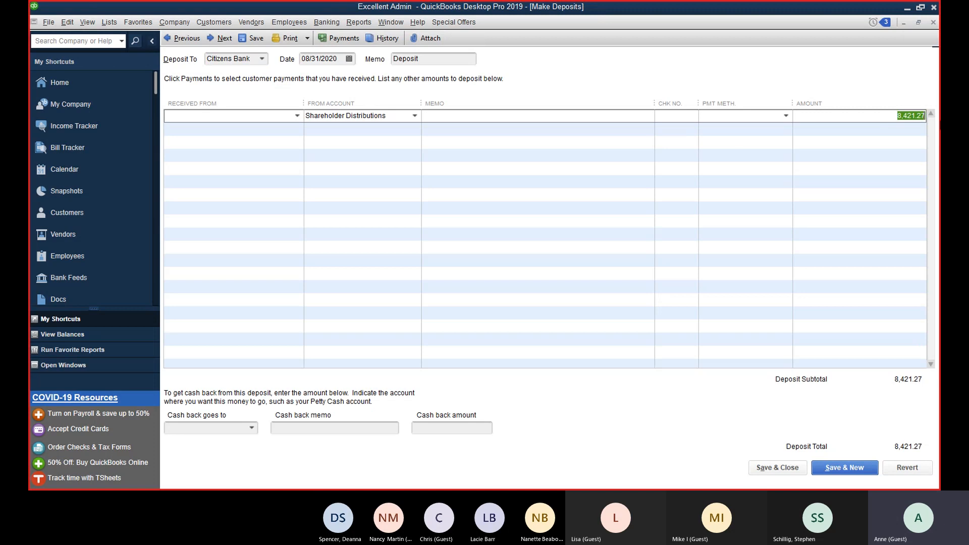
text(+215)
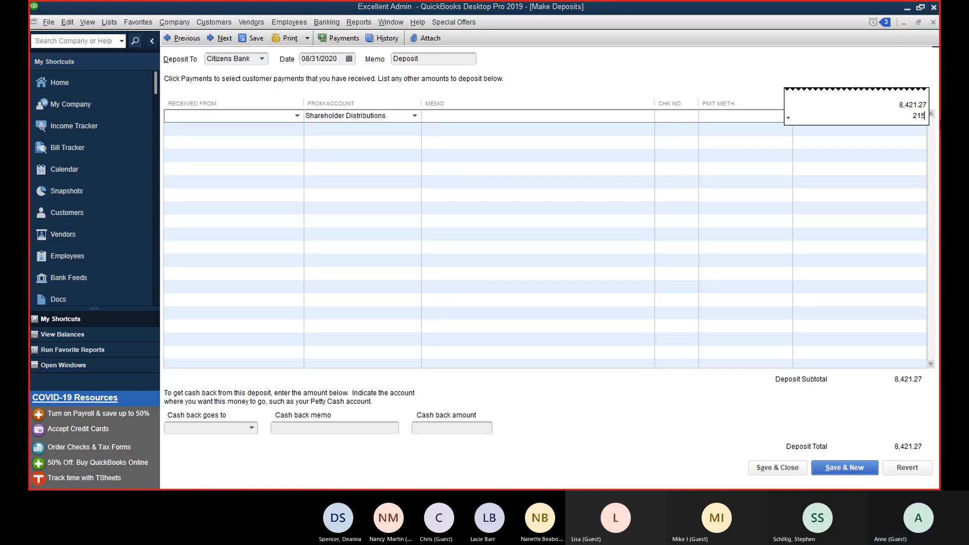
text(.)
key(BackSpace)
key(BackSpace)
key(BackSpace)
text(75.15)
key(Return)
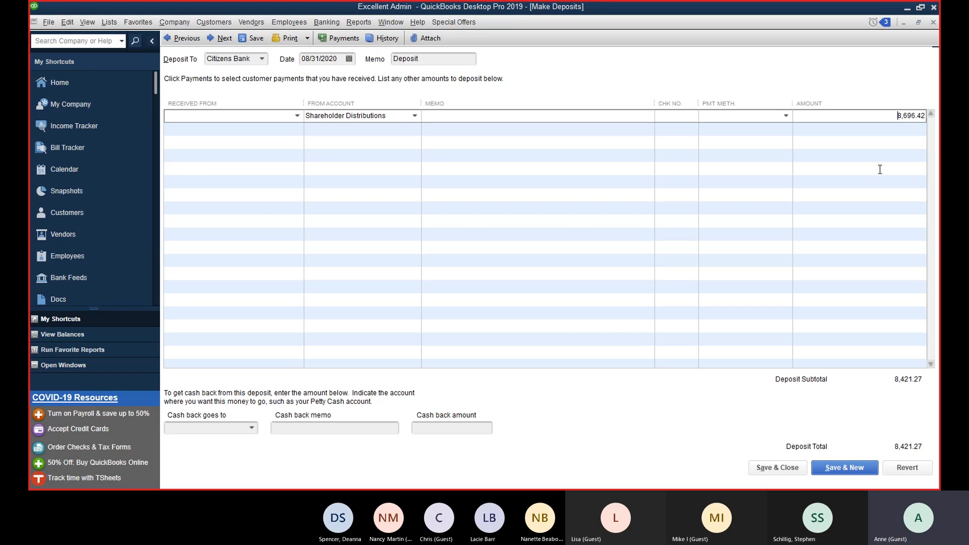
click(878, 168)
click(778, 467)
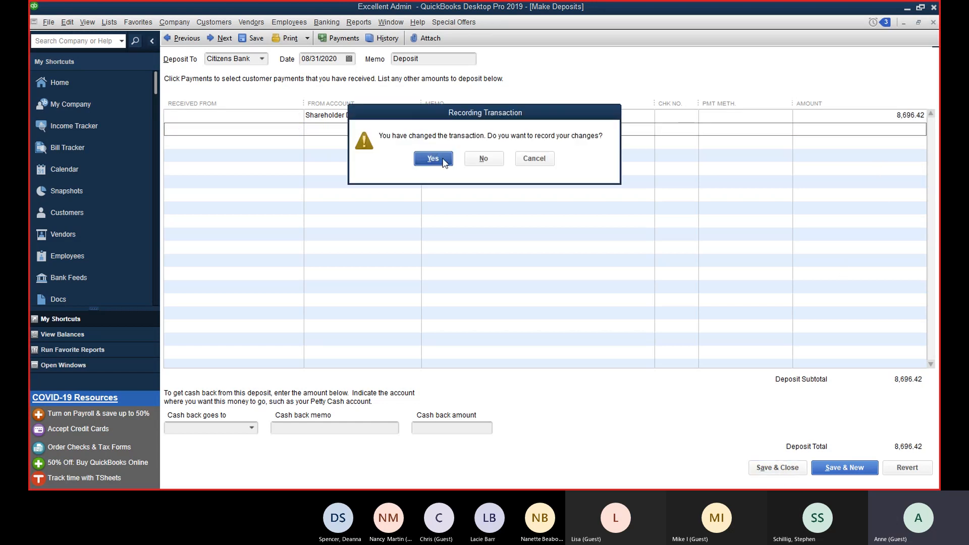
click(433, 158)
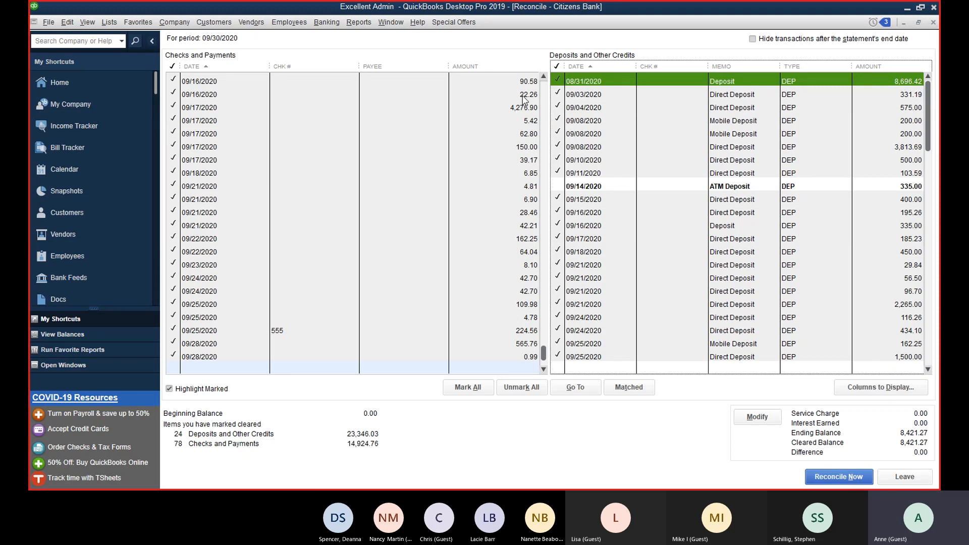
Step: Re-save the 09/17/2020 5.42 check, then reopen the reconciliation setup showing 09/30/2020 and 8,421.27
click(531, 121)
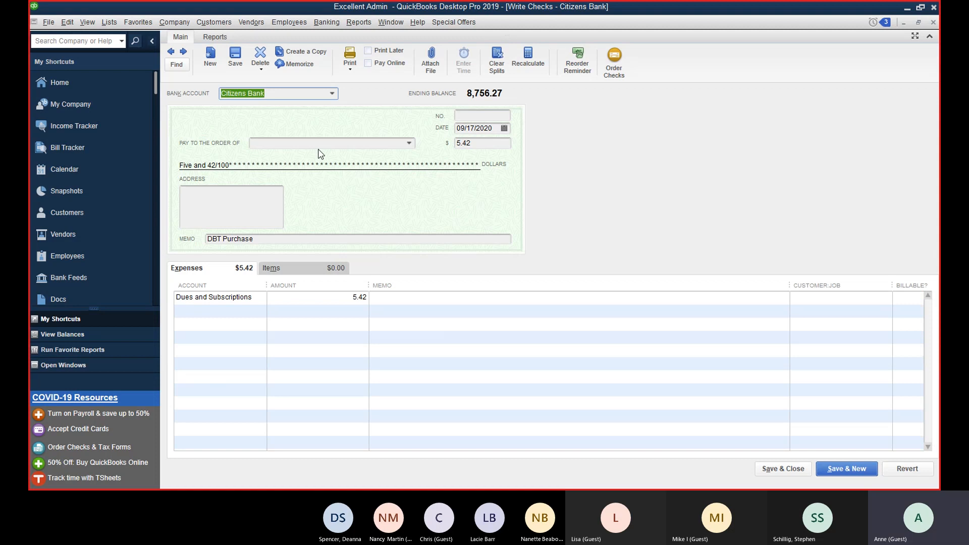
click(318, 145)
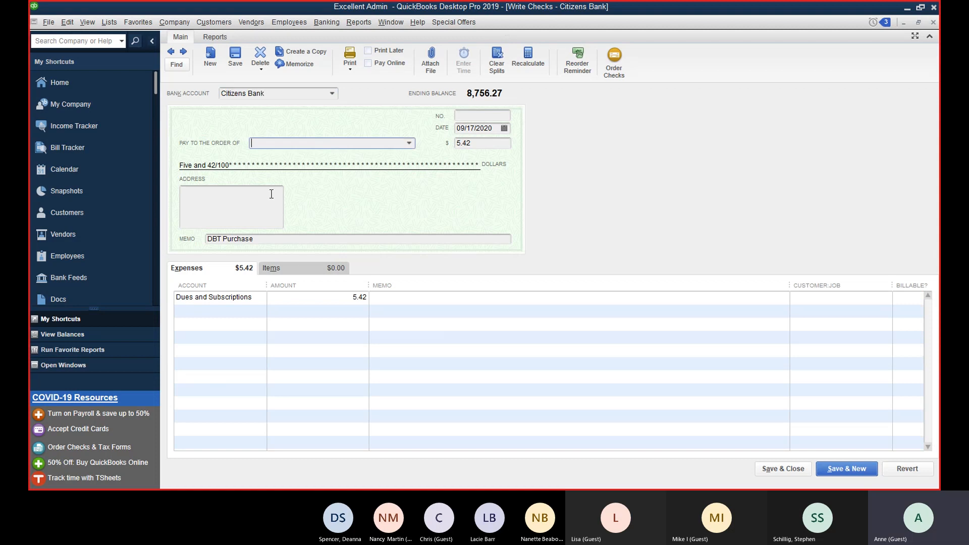
click(796, 470)
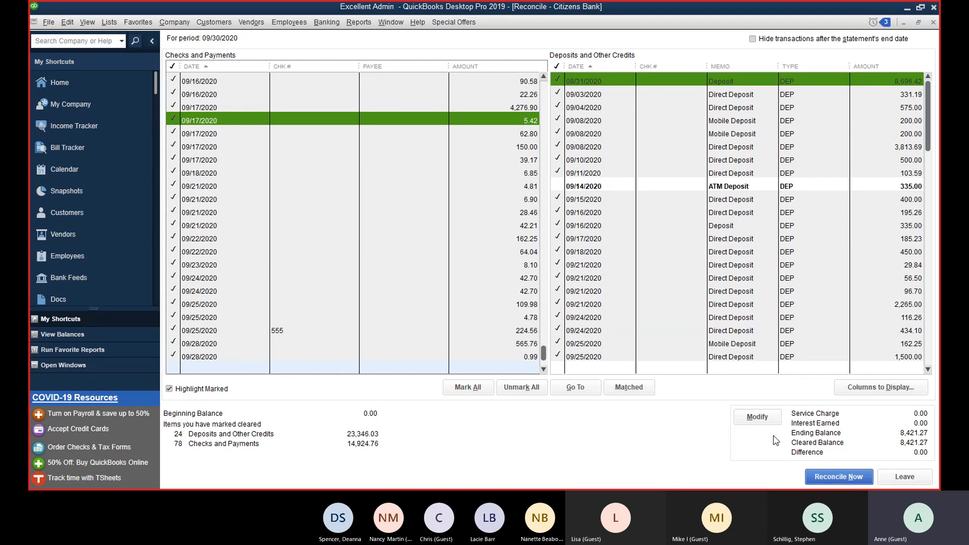
click(765, 415)
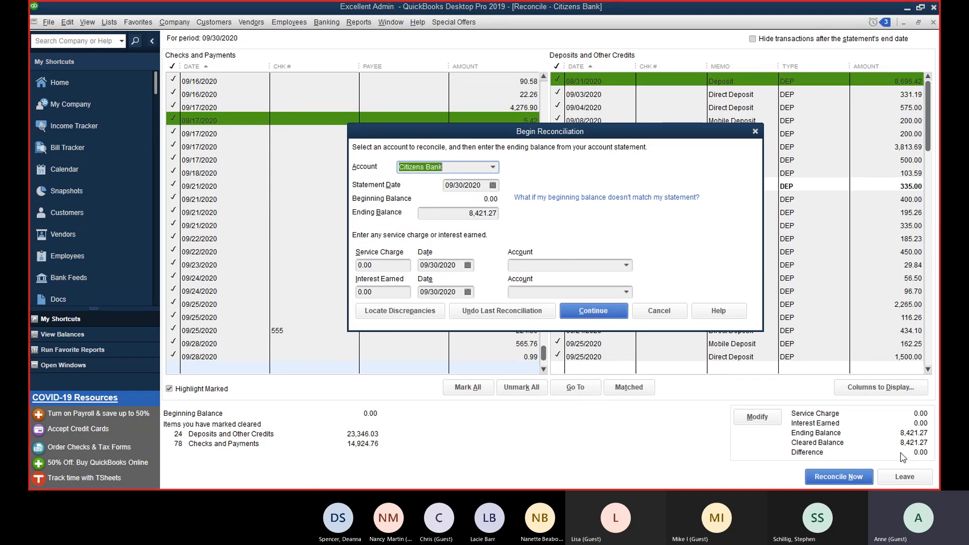
Step: Cancel the setup, unmark then mark all transactions, leaving only the 09/14 ATM 335.00 deposit uncleared
click(659, 311)
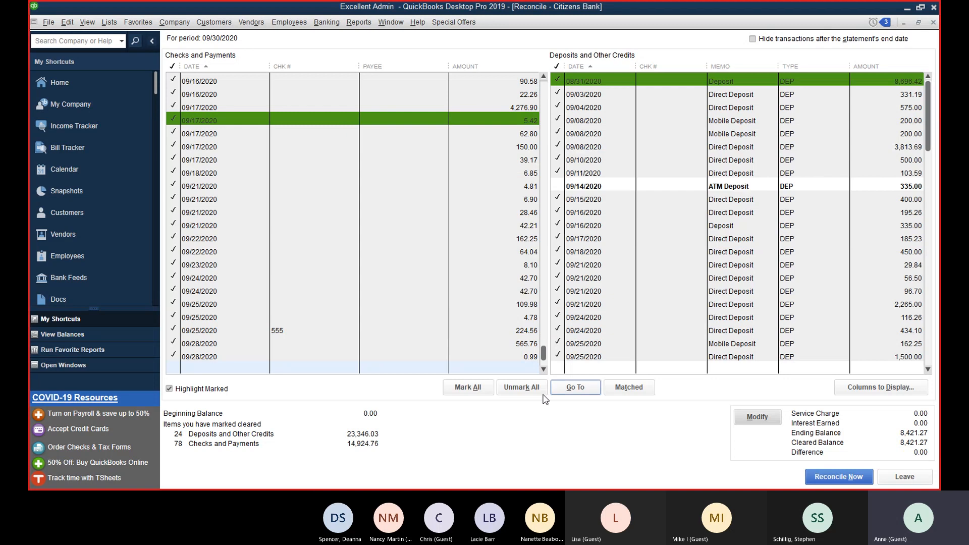
click(518, 390)
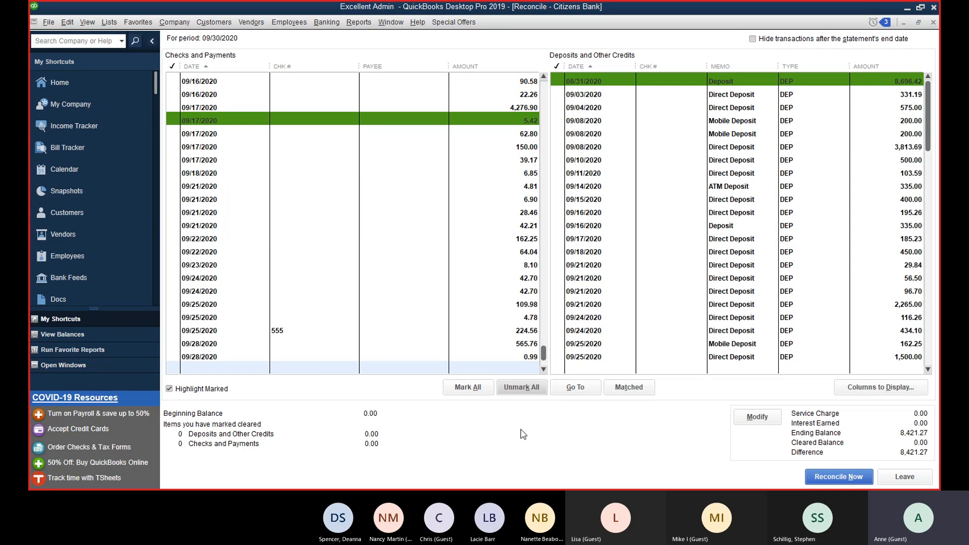
click(464, 393)
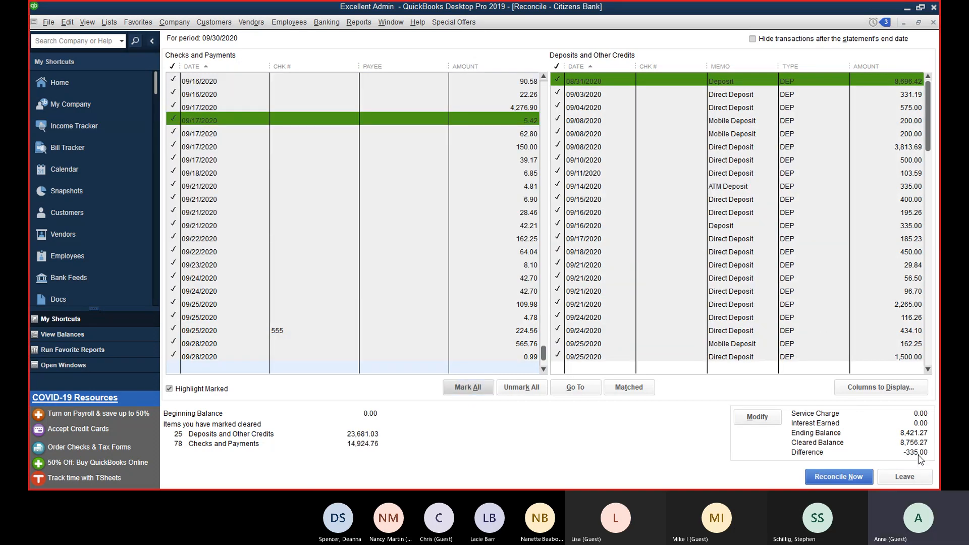
click(731, 186)
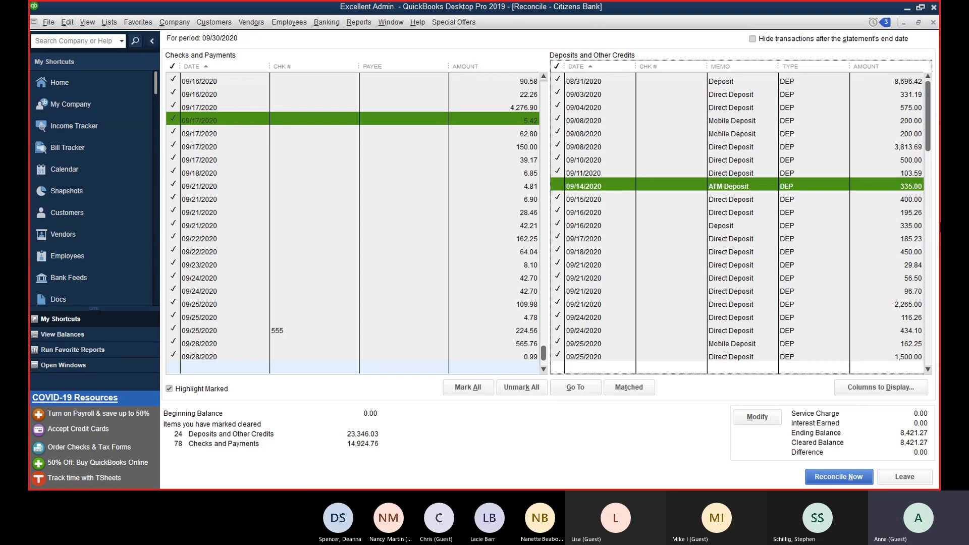
Step: Finish the reconciliation and display both the summary and detail reconciliation reports
click(855, 479)
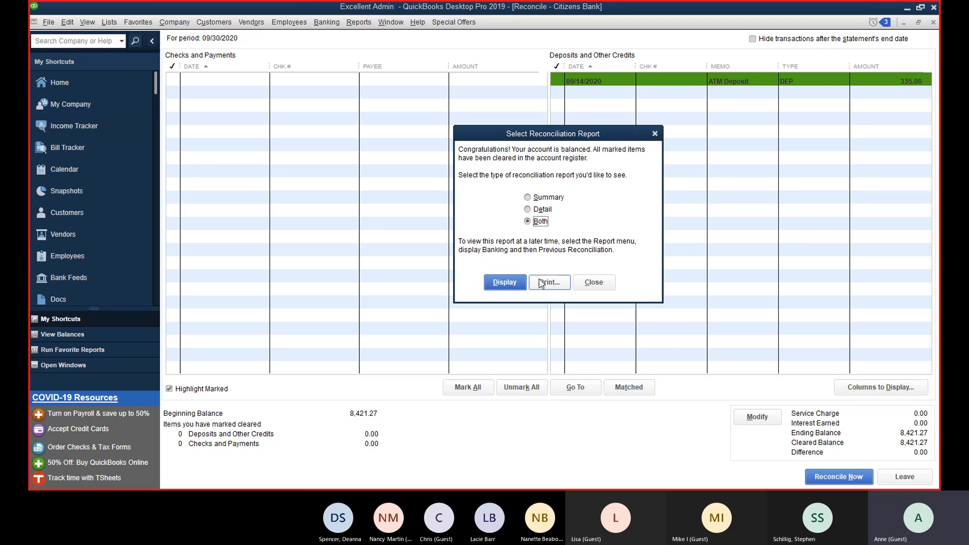
click(522, 286)
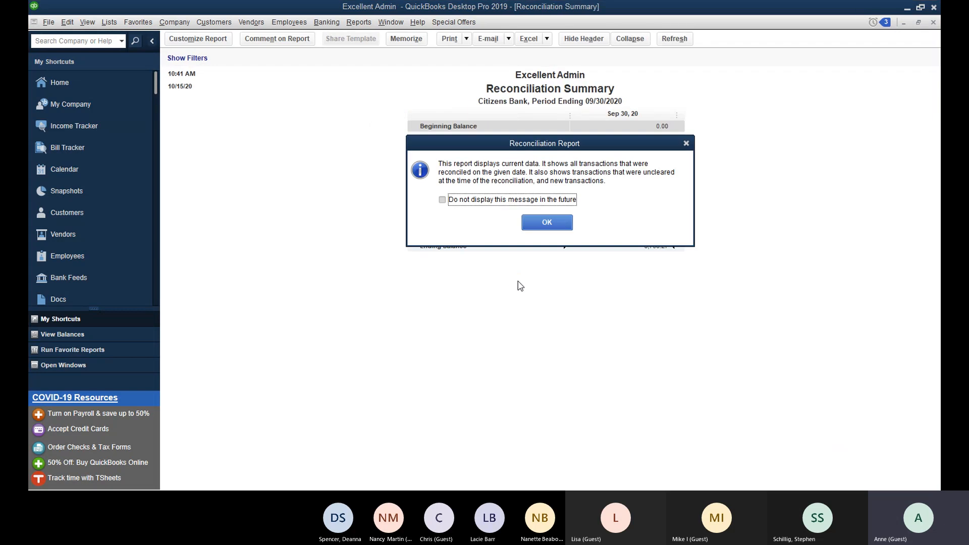
Step: Dismiss the report notice, review the Reconciliation Summary, then close it
click(543, 222)
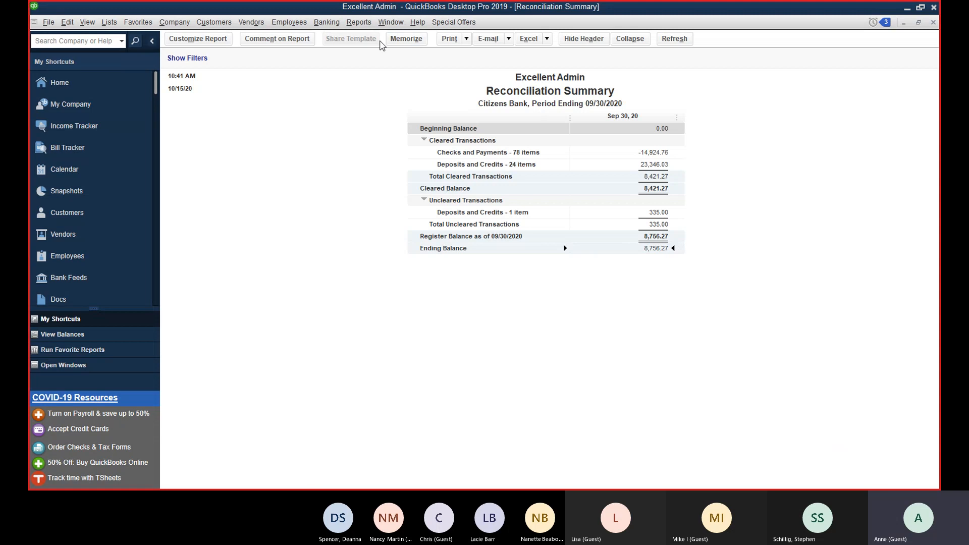
click(933, 23)
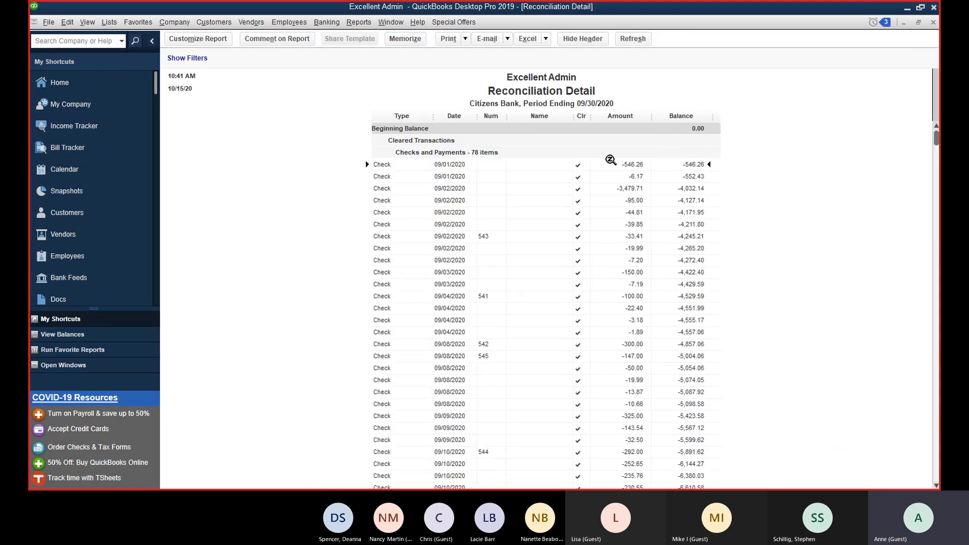
Step: Scroll through the Citizens Bank Reconciliation Detail report, then close it
scroll(510, 167, down, 10)
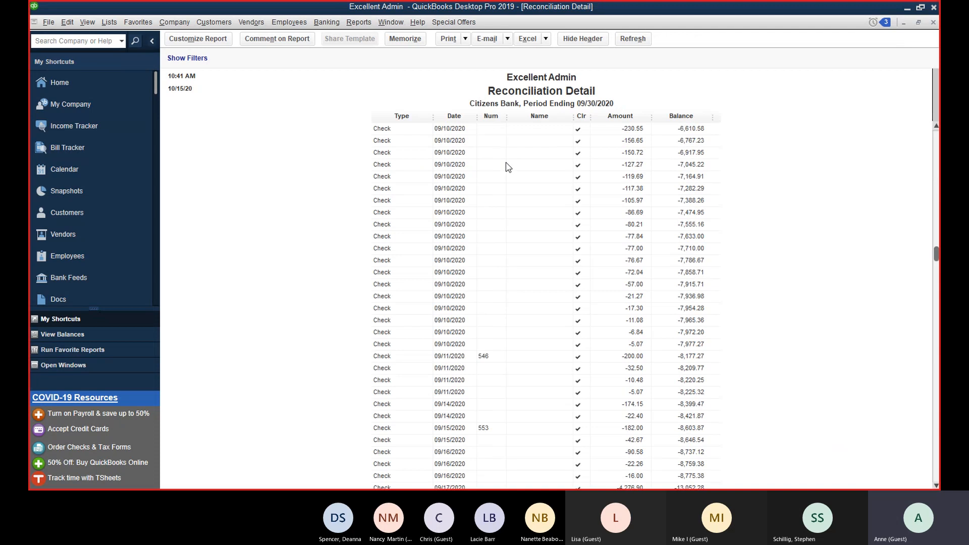
scroll(509, 166, down, 20)
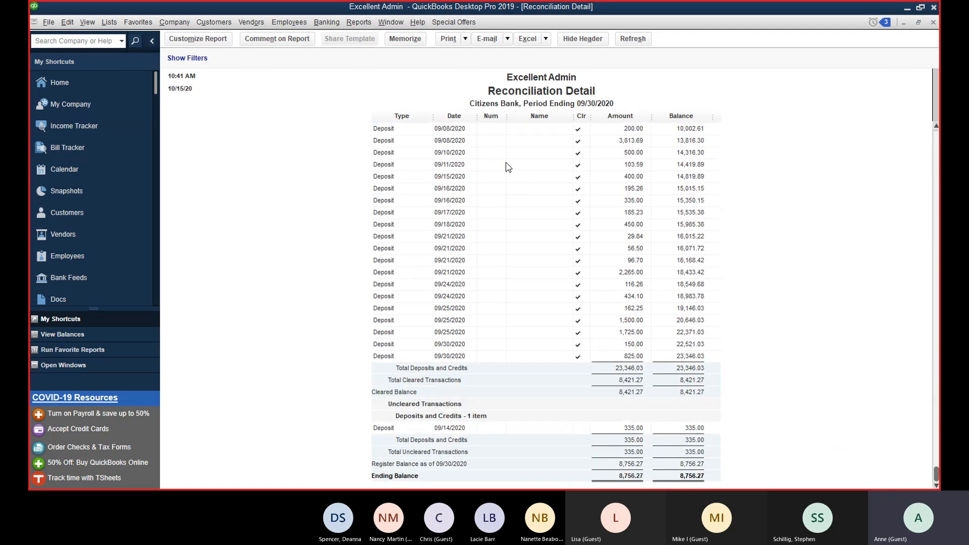
scroll(593, 464, up, 15)
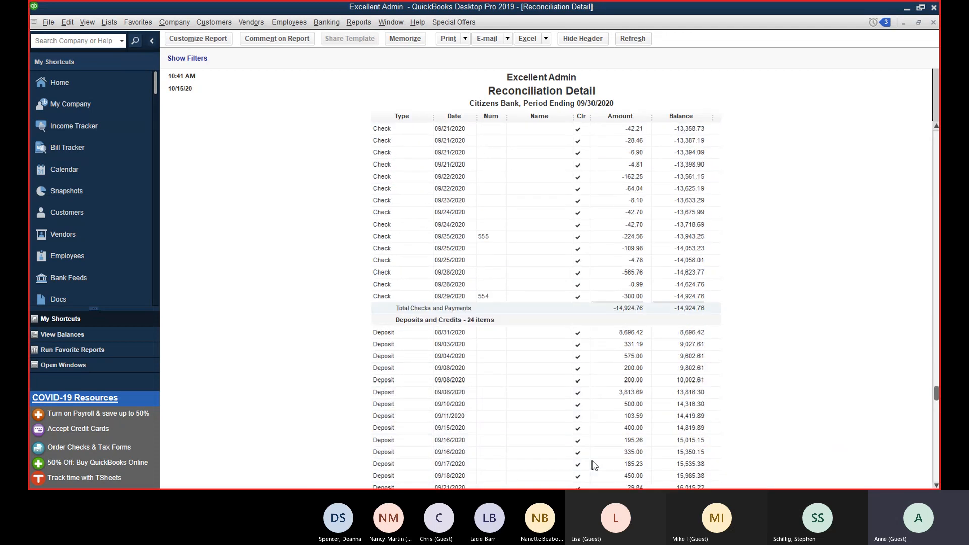
scroll(596, 462, up, 10)
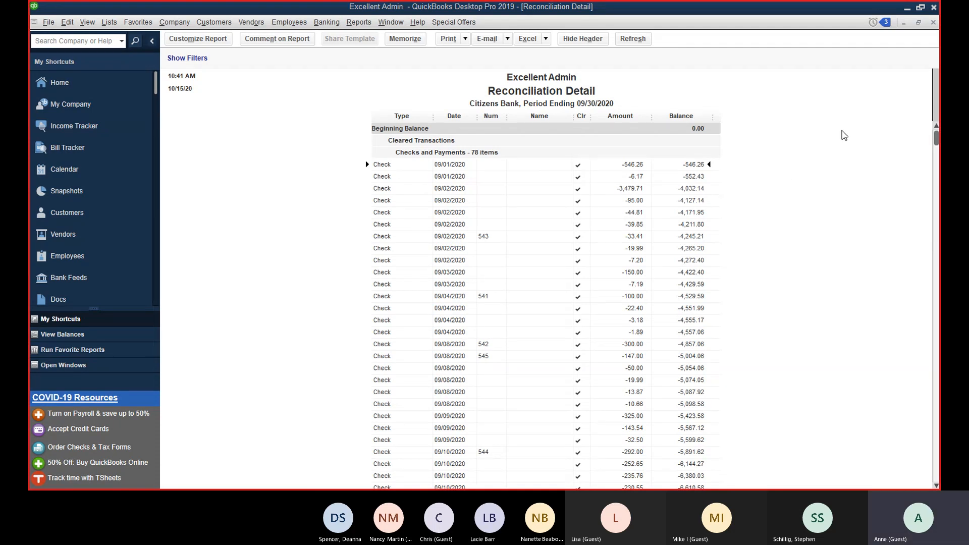
click(934, 23)
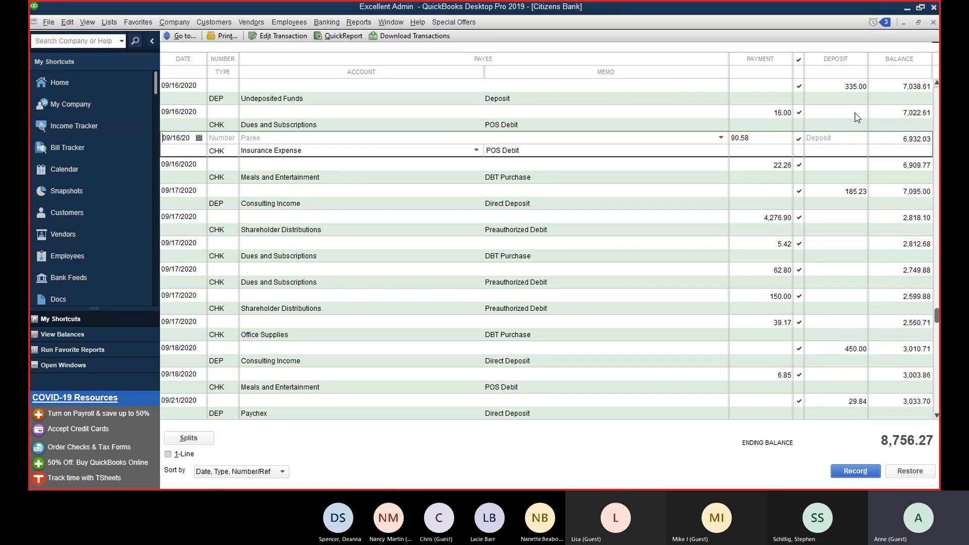
Step: Try unclearing the 16.00 Dues and Subscriptions payment, keep it reconciled, and close the register
click(799, 113)
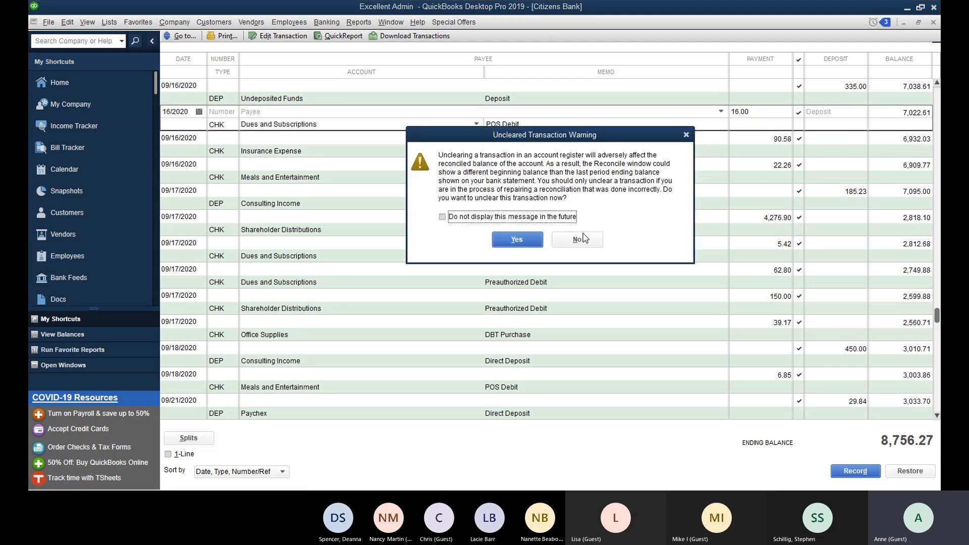
click(518, 240)
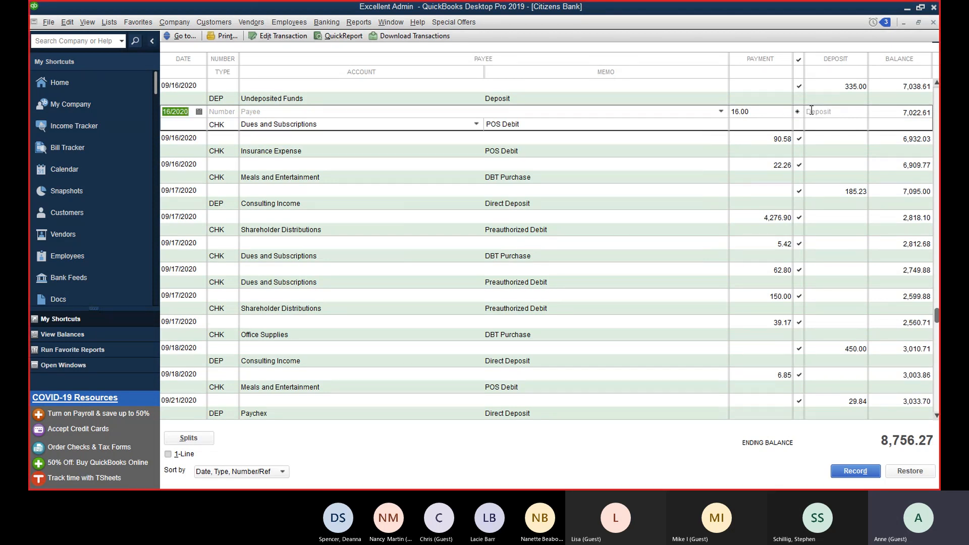
click(742, 169)
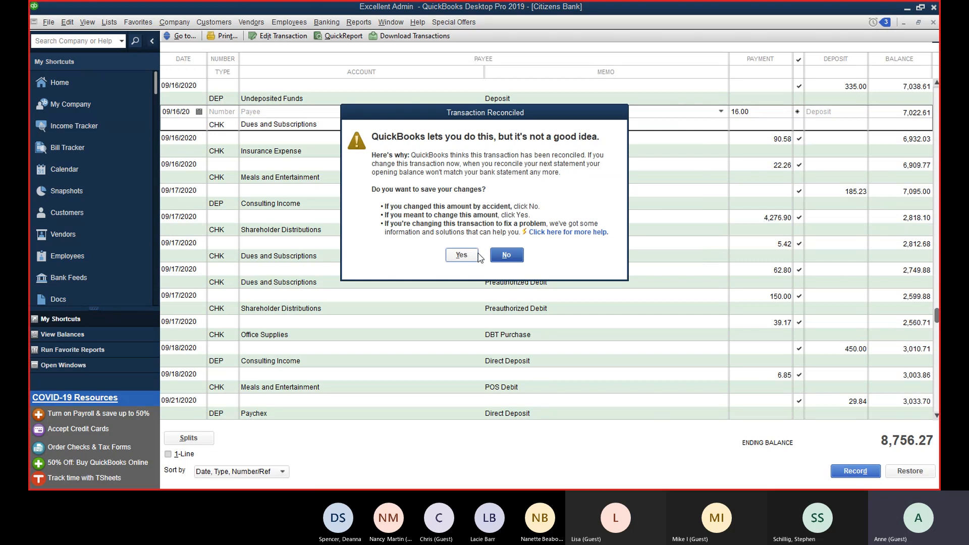
click(497, 255)
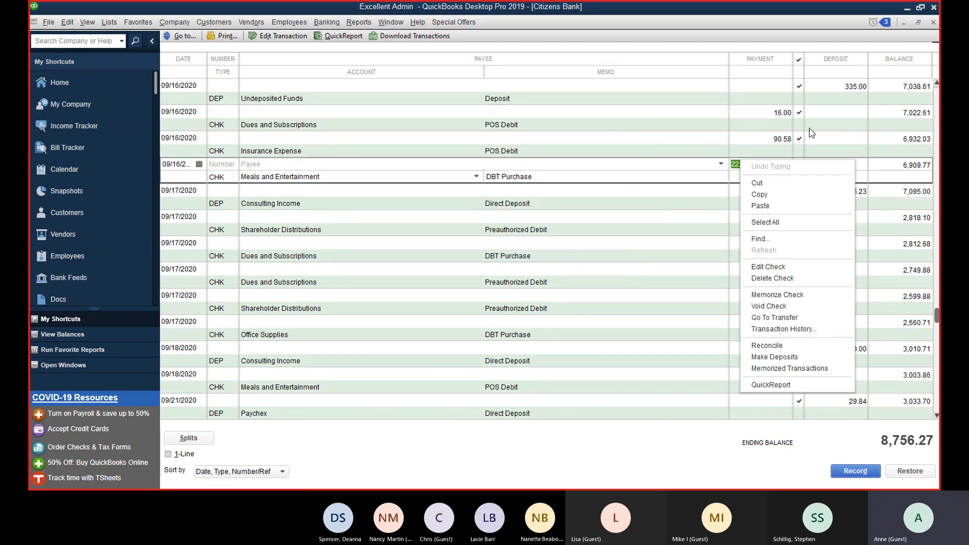
click(669, 208)
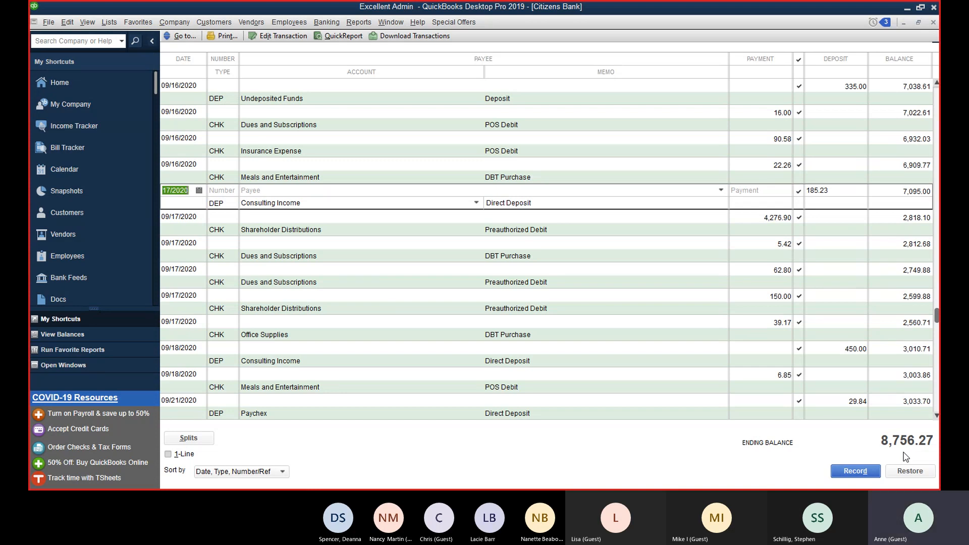
click(933, 22)
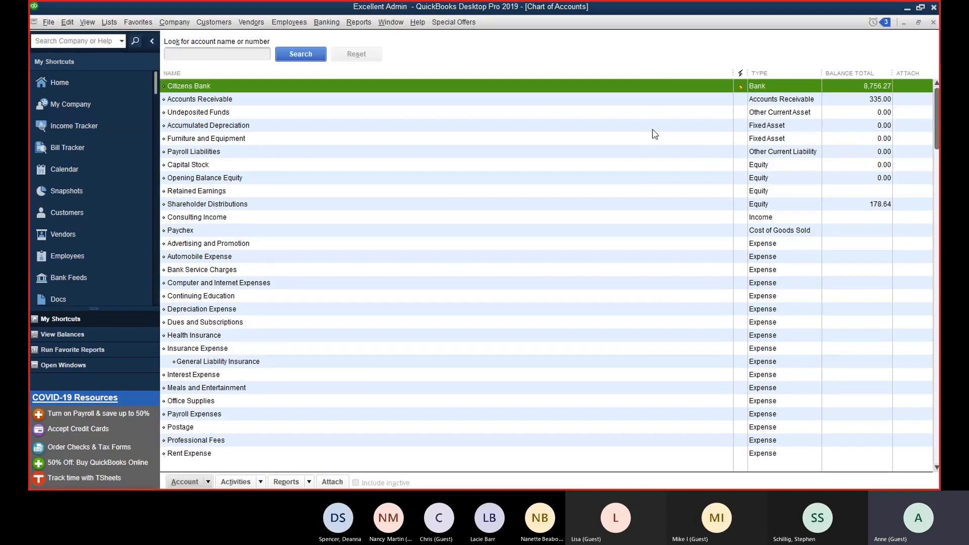
Step: Create a new Credit Card account named Huntington Voice in the chart of accounts
click(209, 483)
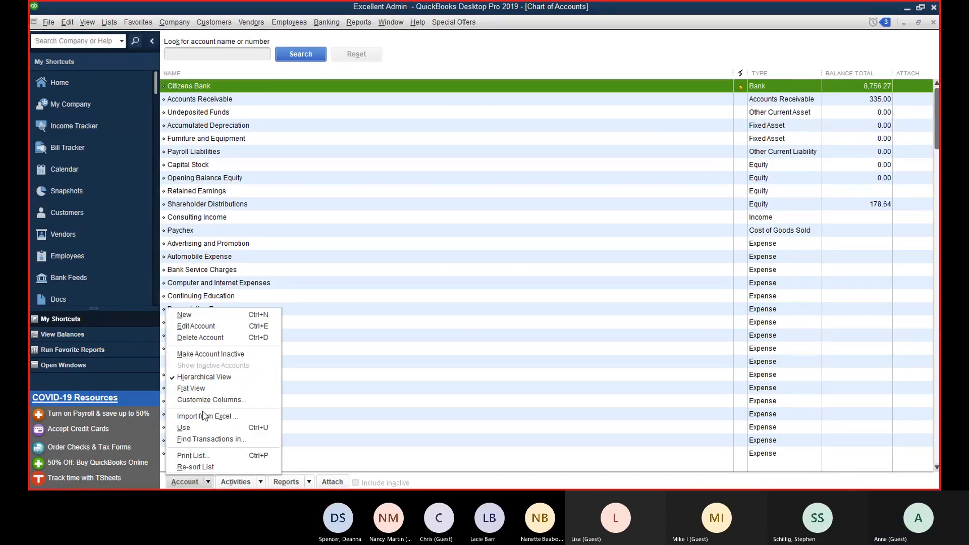
click(202, 315)
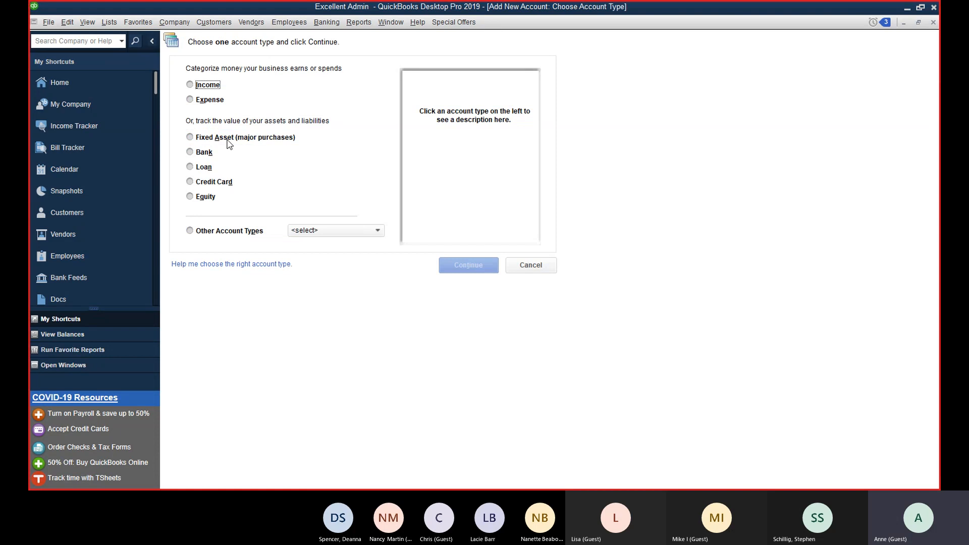
click(198, 185)
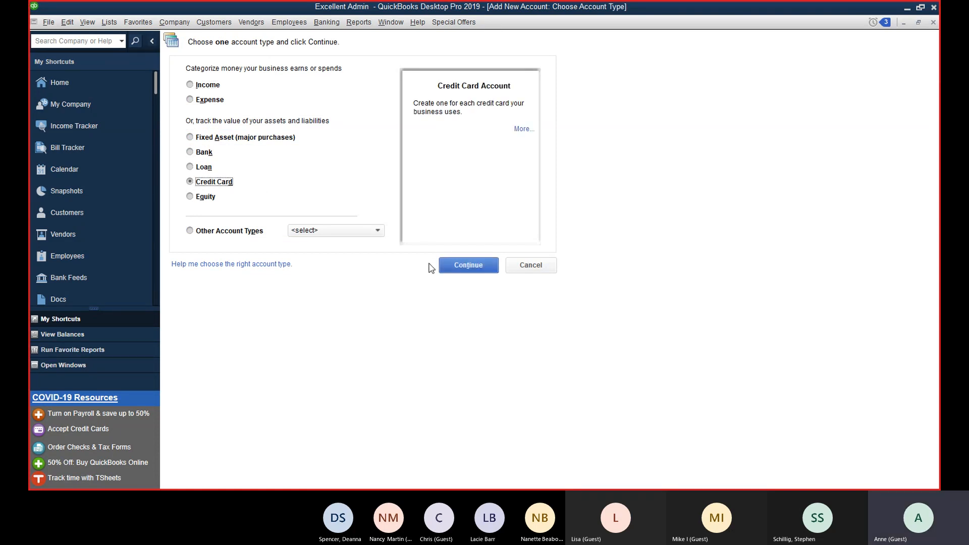
click(489, 272)
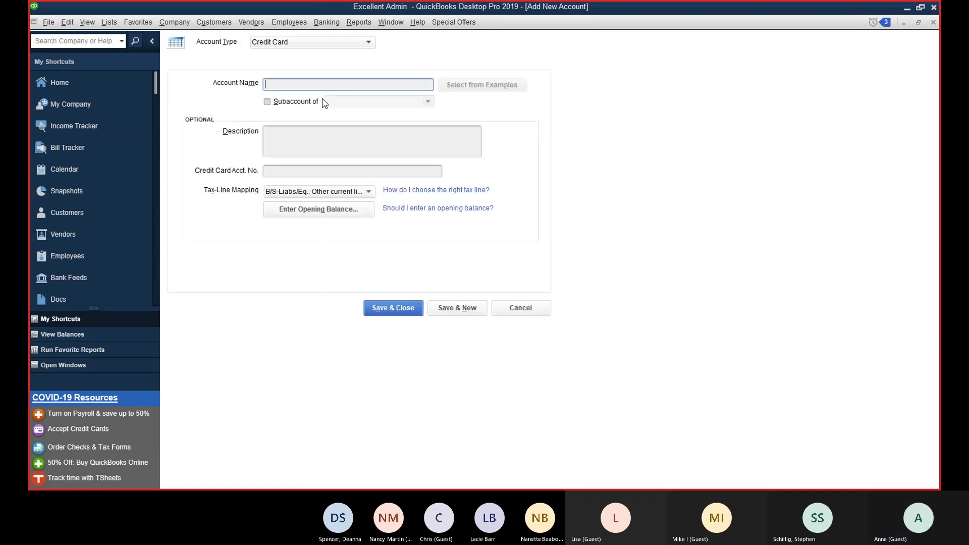
text(Huntington Voice)
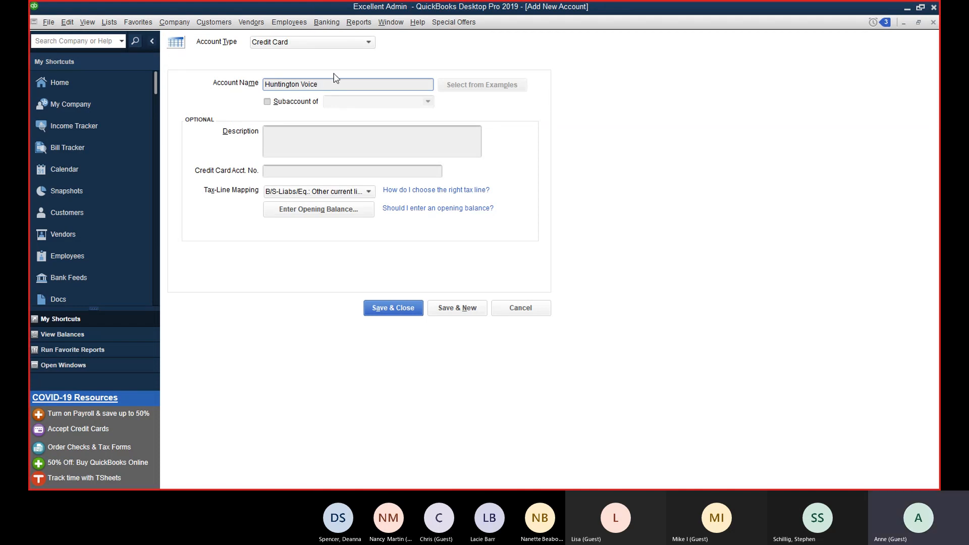
click(346, 46)
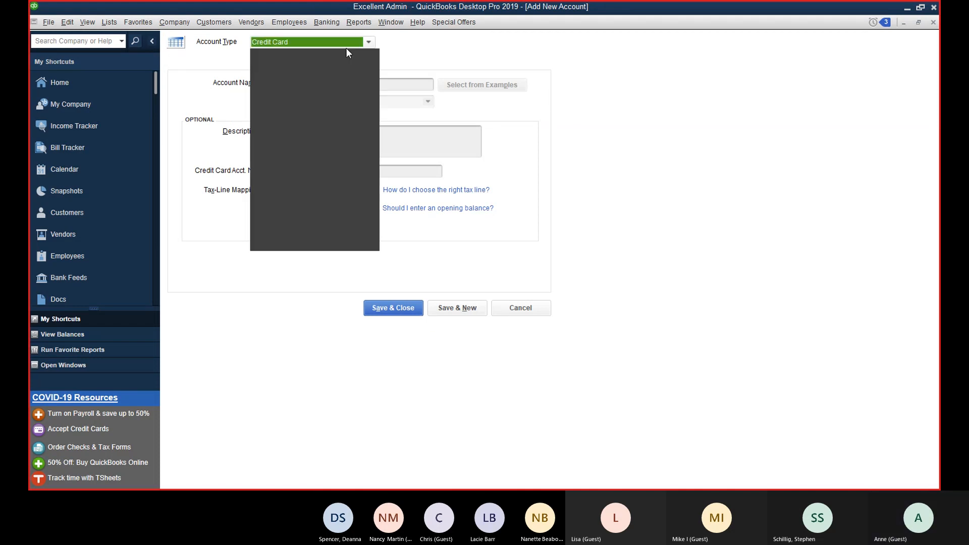
click(348, 143)
click(382, 311)
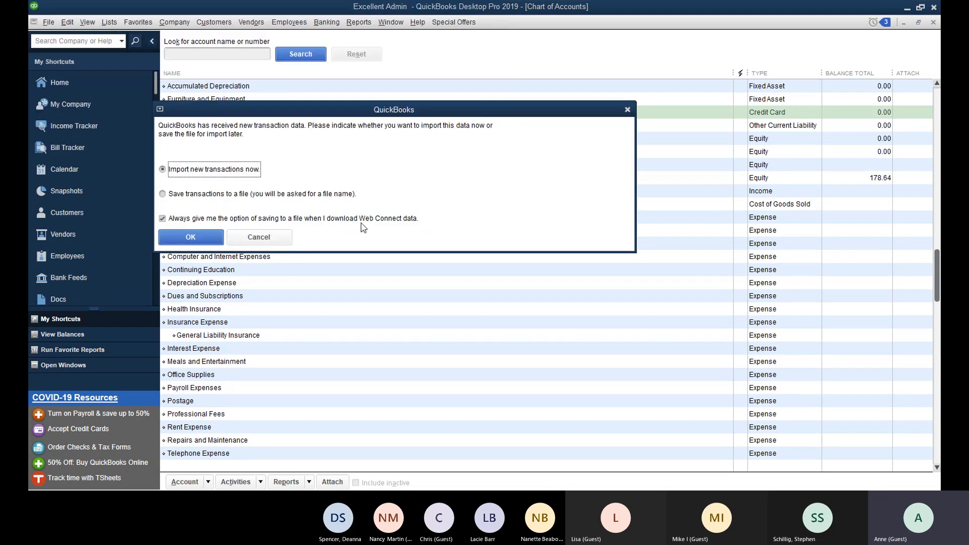
Step: Import the Web Connect data now into the existing Huntington Voice account and acknowledge success
click(219, 241)
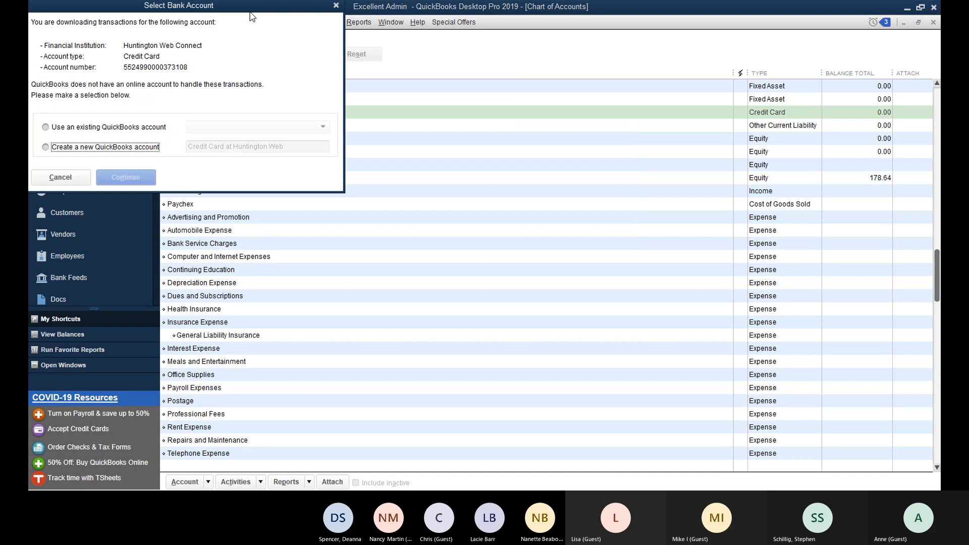
click(283, 267)
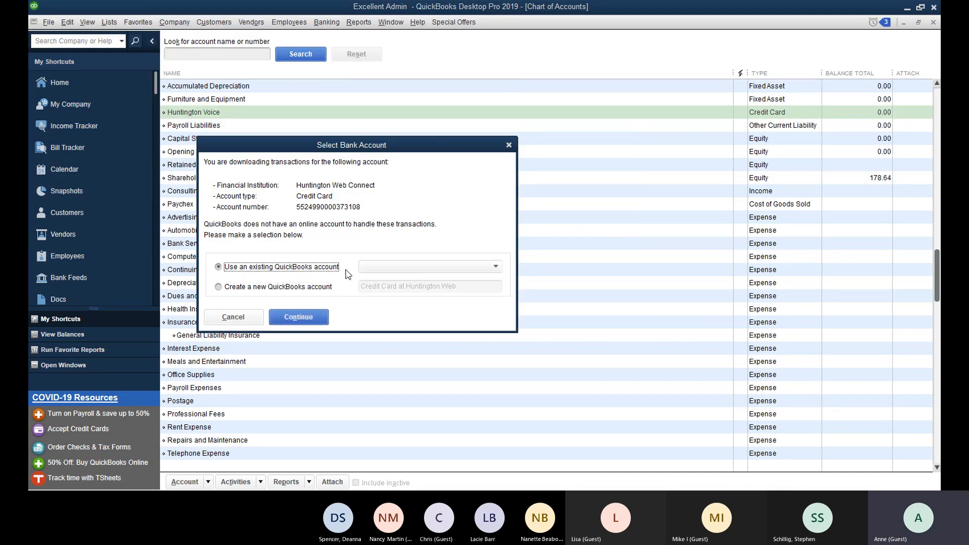
click(378, 267)
click(391, 305)
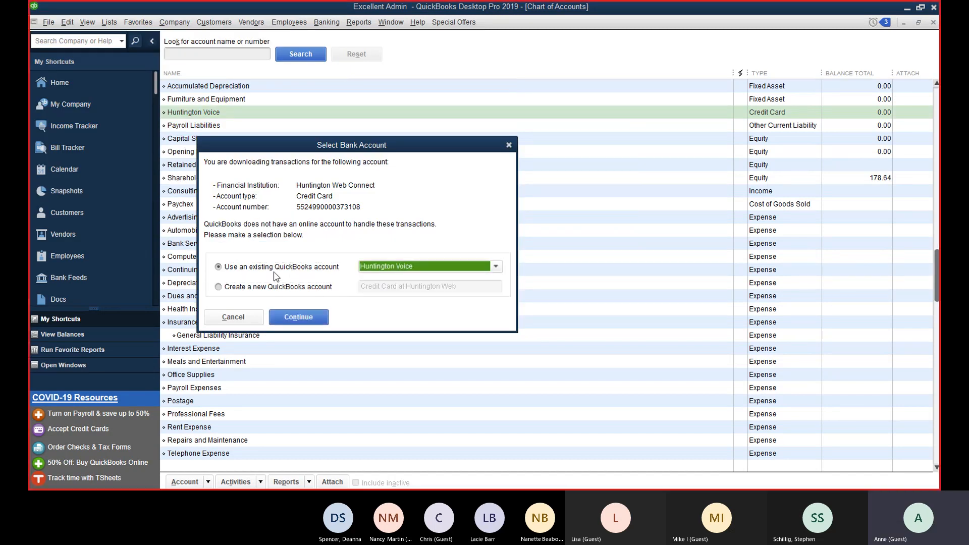
click(296, 314)
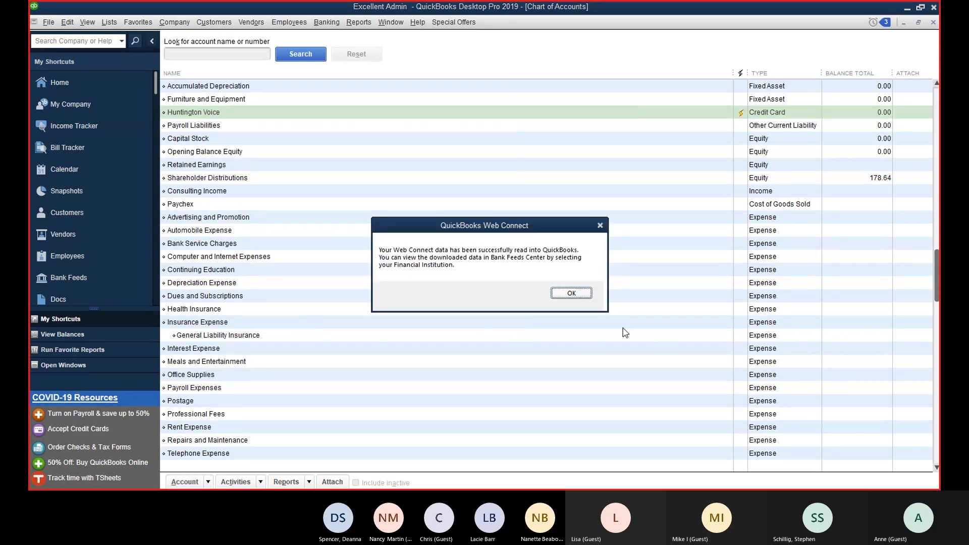
click(572, 294)
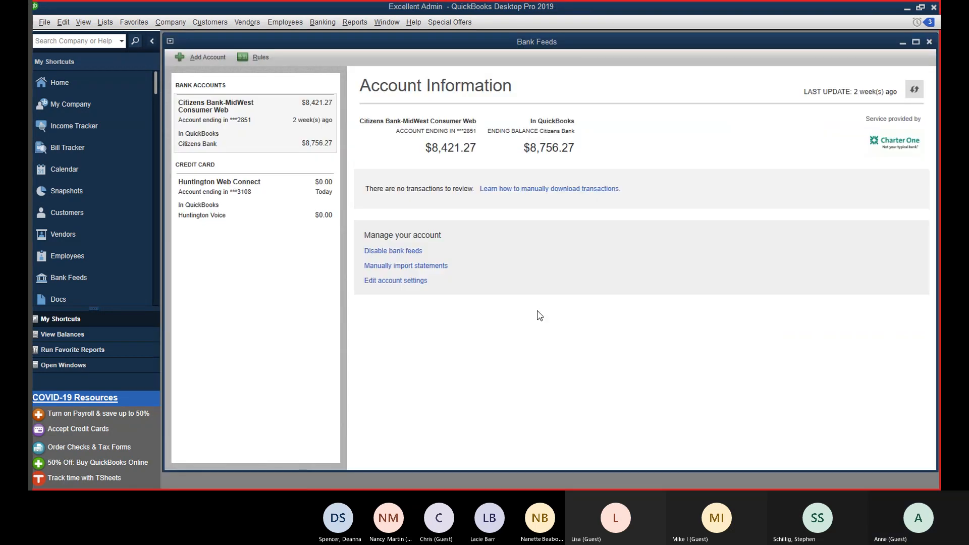
Step: Open the Huntington Web Connect transaction list and sort it by payment, largest first
click(318, 208)
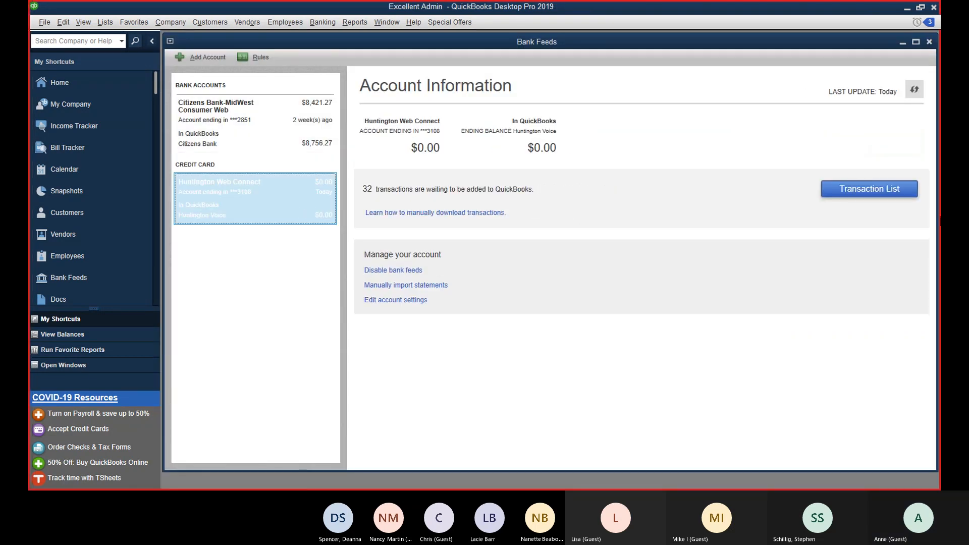
click(859, 200)
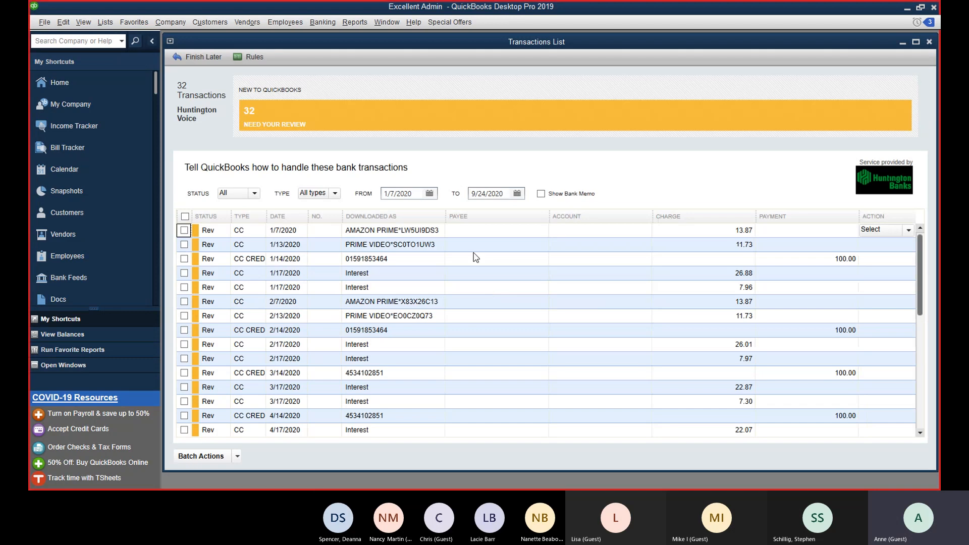
click(793, 221)
click(797, 222)
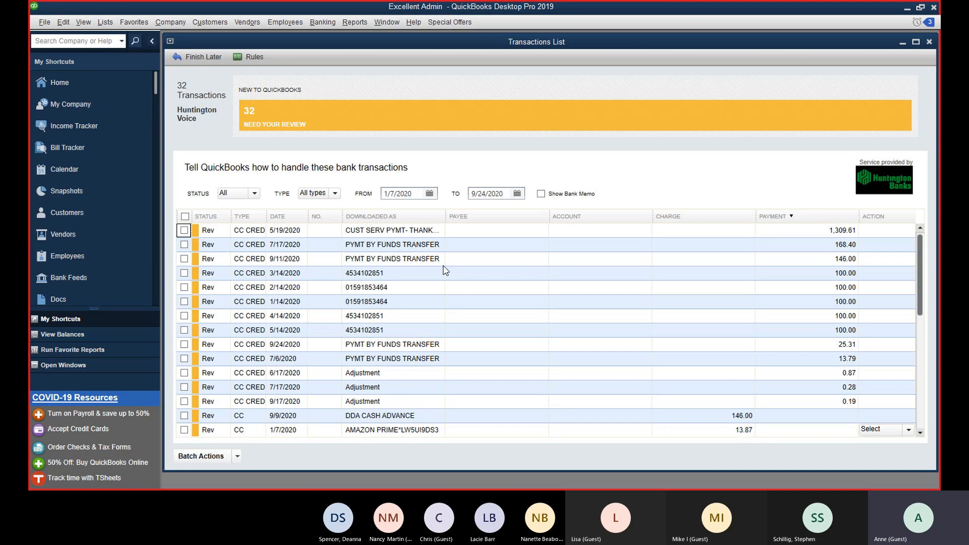
Step: Select the 7/17/2020 and 9/11/2020 funds transfer rows in turn
click(425, 248)
click(422, 258)
click(425, 247)
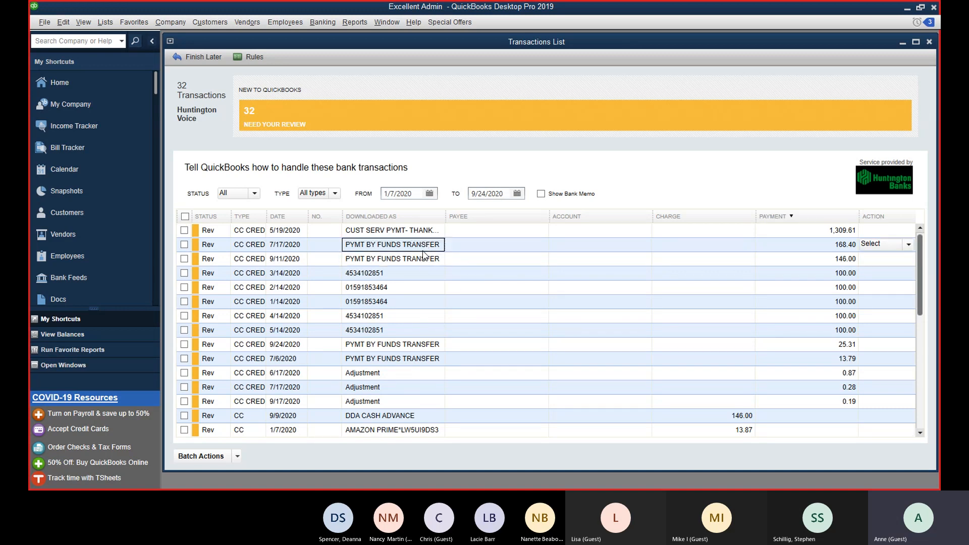
click(422, 262)
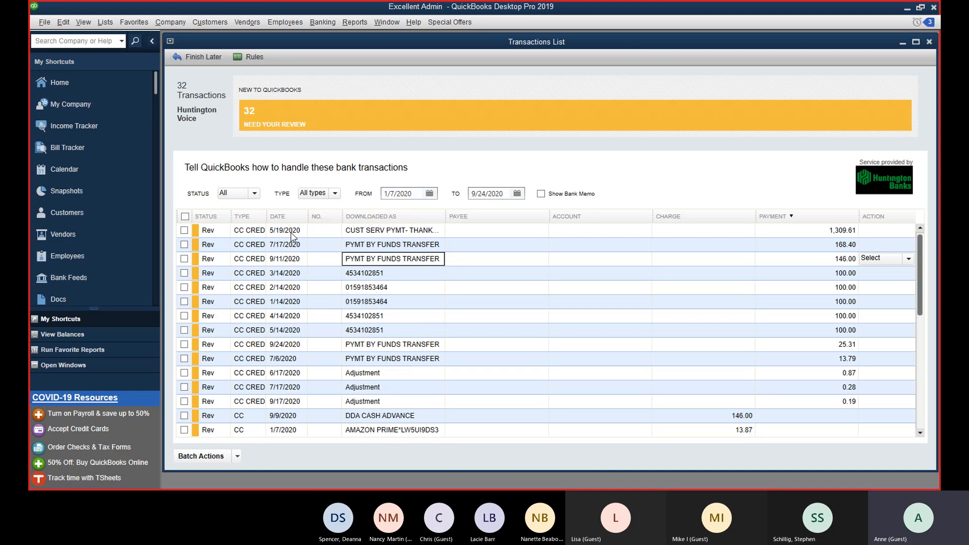
Step: Sort the transactions by date, categorizing 9/9 as Office Supplies and 9/11 as Citizens Bank
click(291, 225)
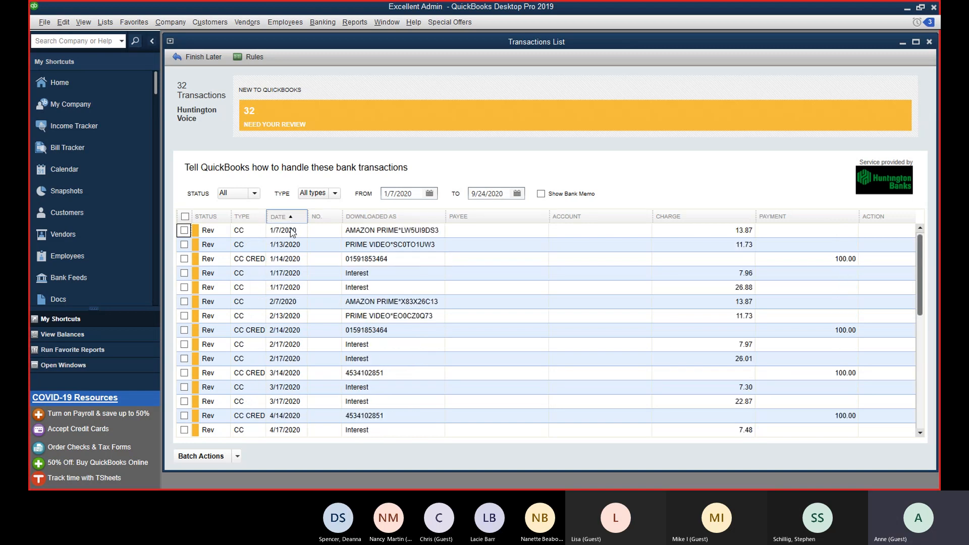
scroll(293, 292, down, 6)
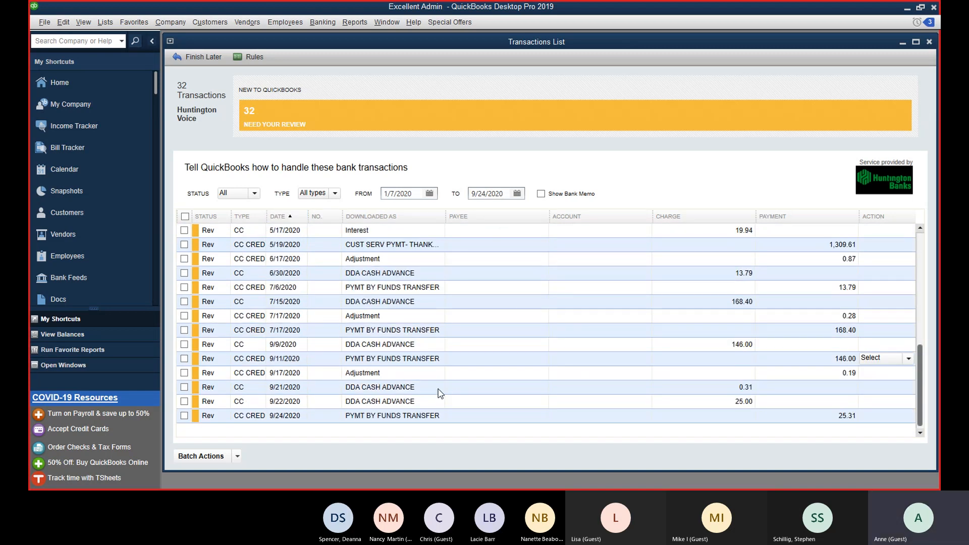
click(571, 347)
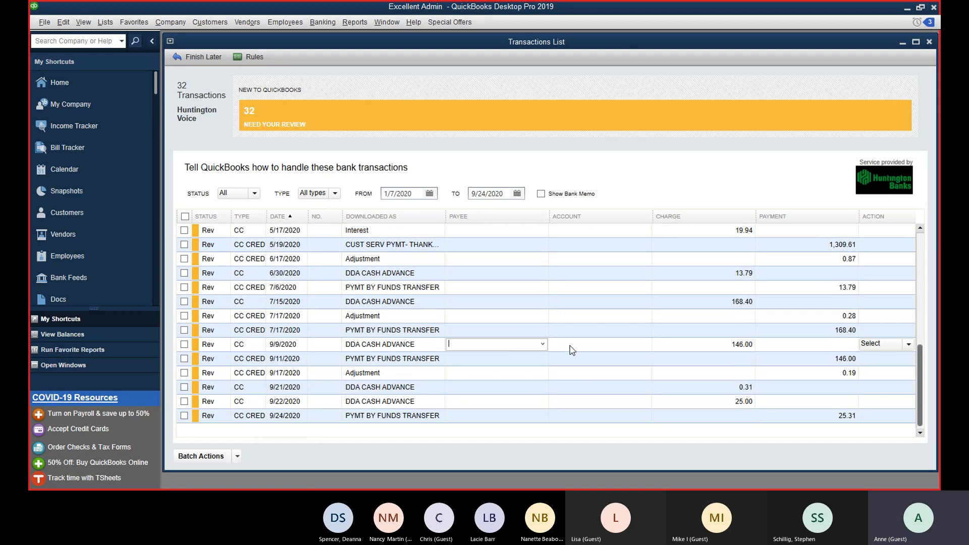
click(564, 345)
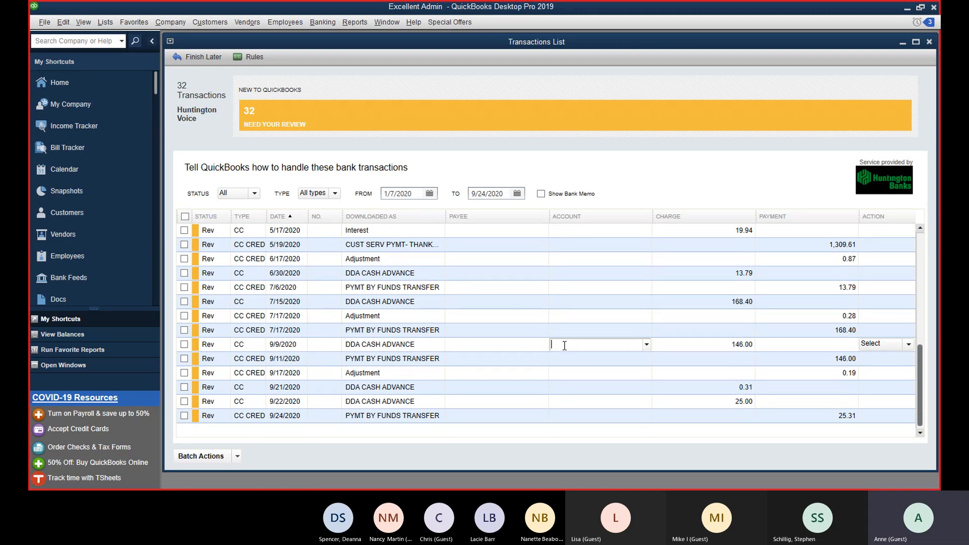
text(Office Supplies)
click(575, 357)
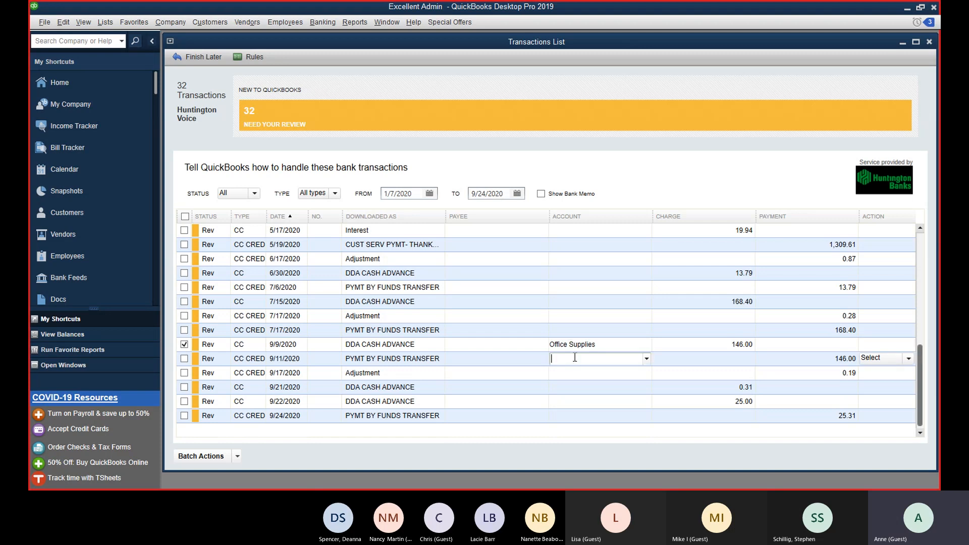
text(Citizens Bank)
key(Tab)
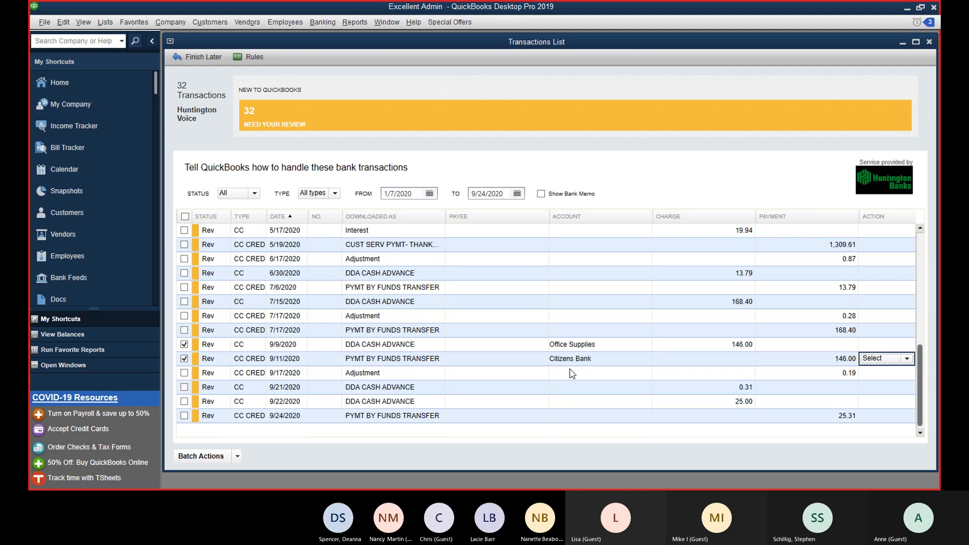
Step: Categorize 9/17 and 9/21 as Interest Expense, and 9/22 and 9/24 as Shareholder Distributions
click(570, 387)
click(569, 371)
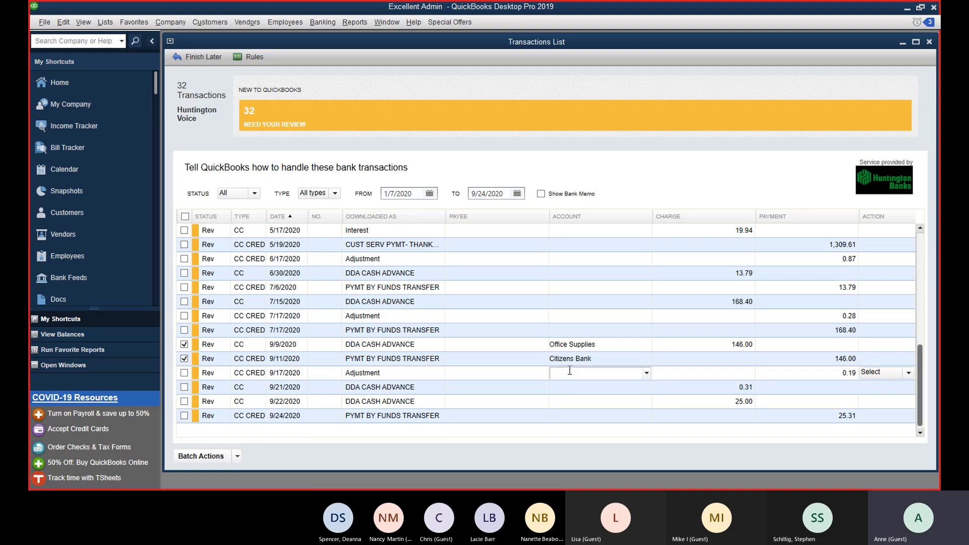
text(Interest Expense)
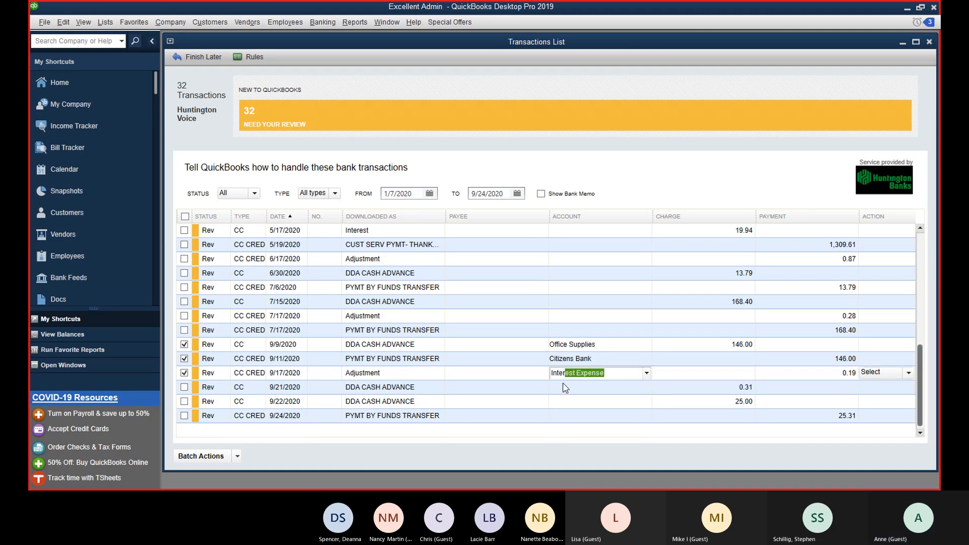
click(566, 387)
text(Interest Expense)
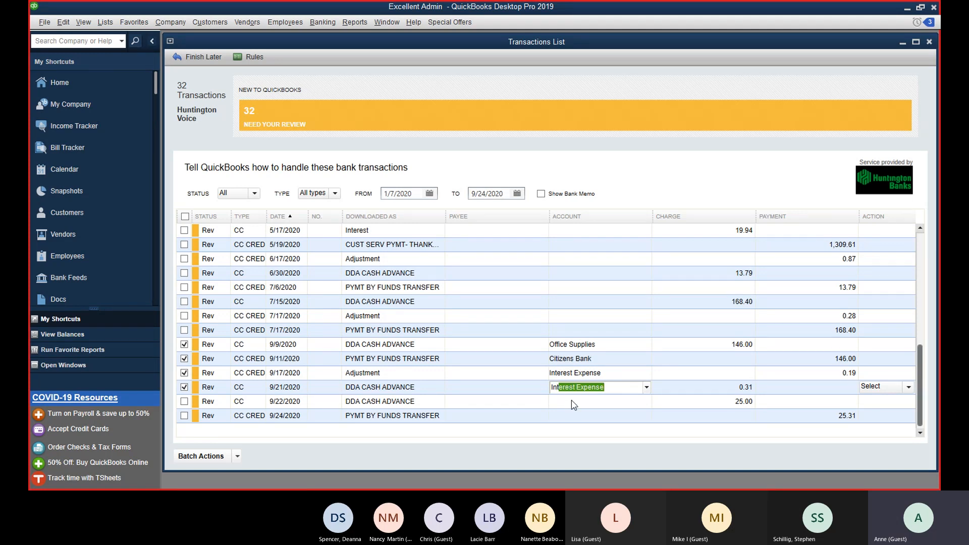
click(574, 401)
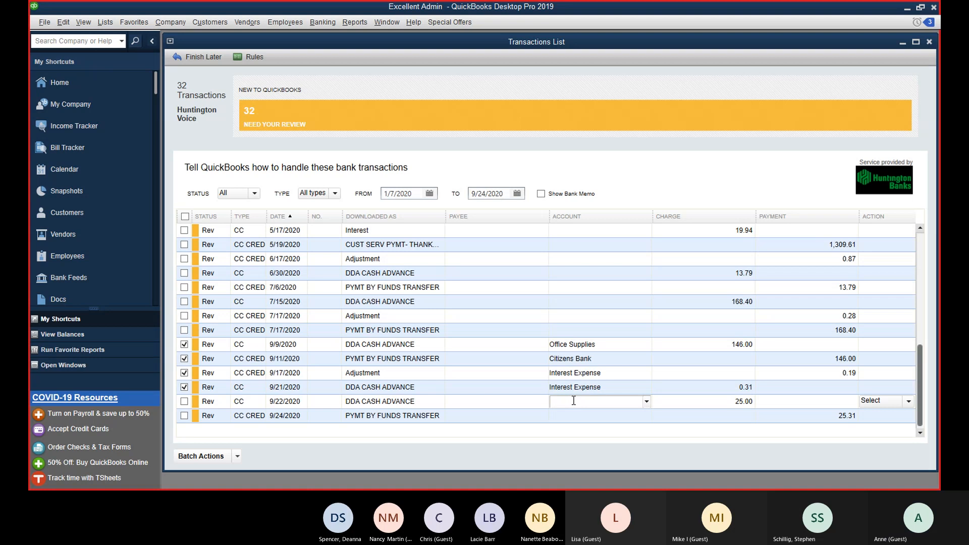
text(Shareholder Distributions)
key(Tab)
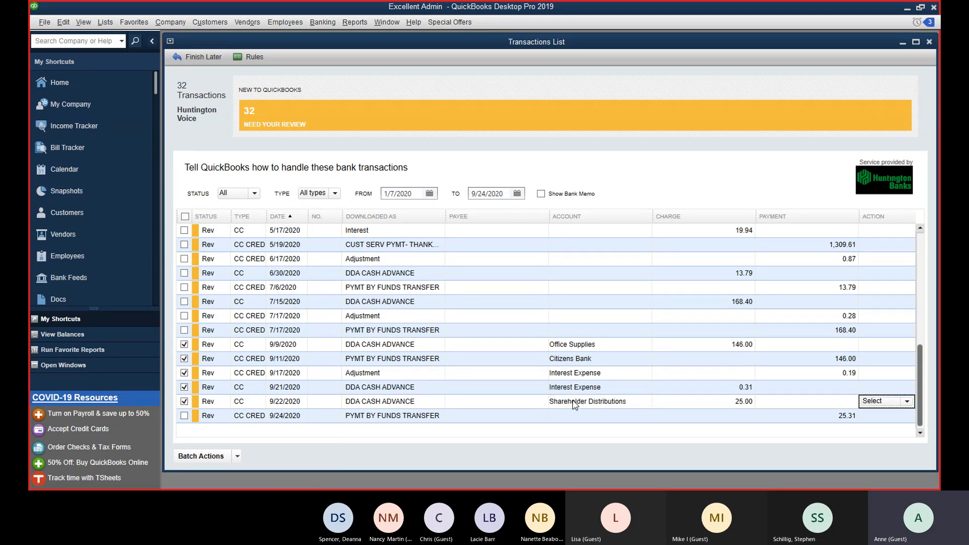
click(564, 413)
text(Shareholder Distributions)
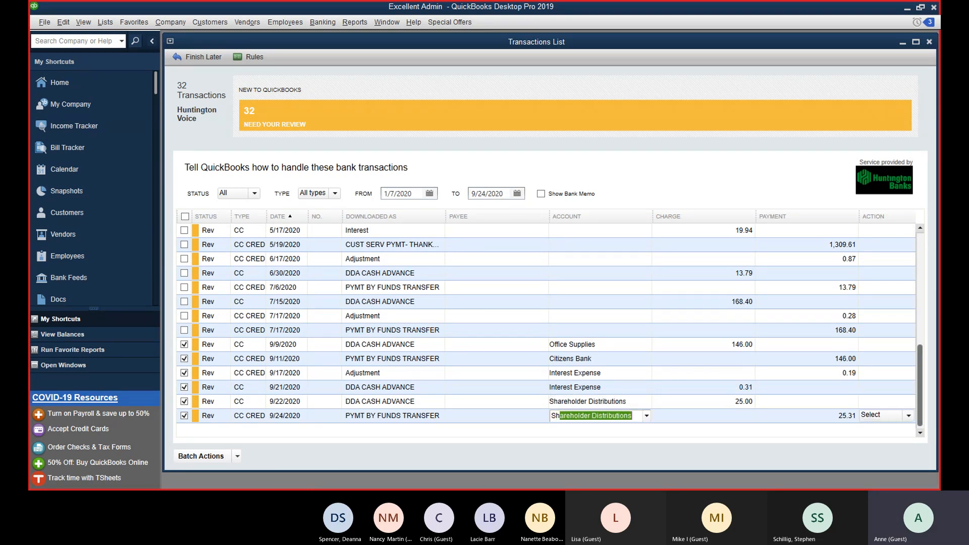
key(Tab)
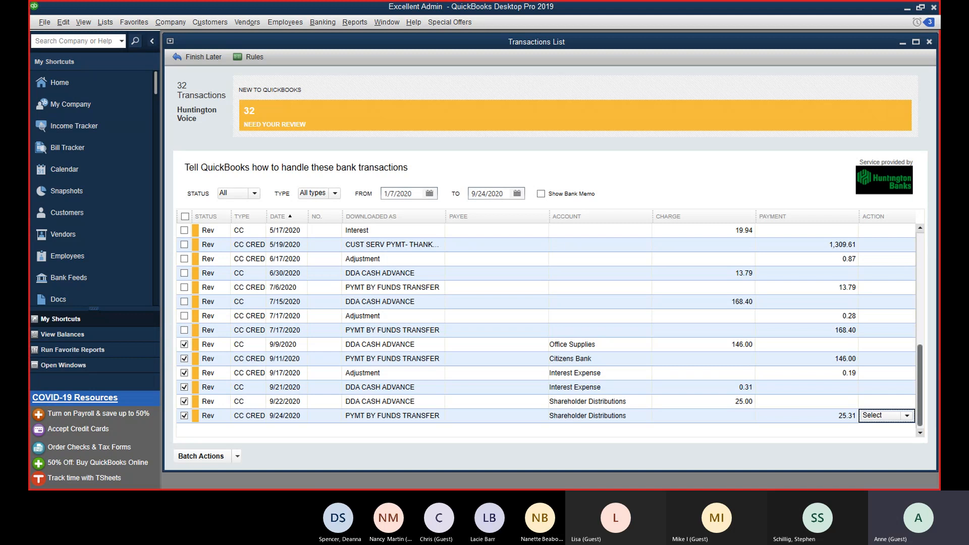
Step: Add the six checked transactions to QuickBooks and close the transaction list
click(237, 456)
click(205, 472)
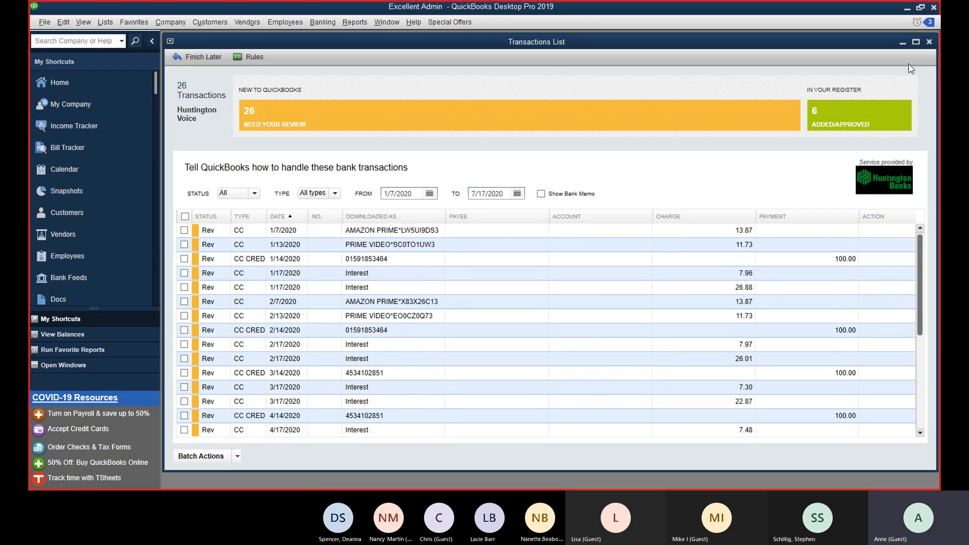
click(929, 41)
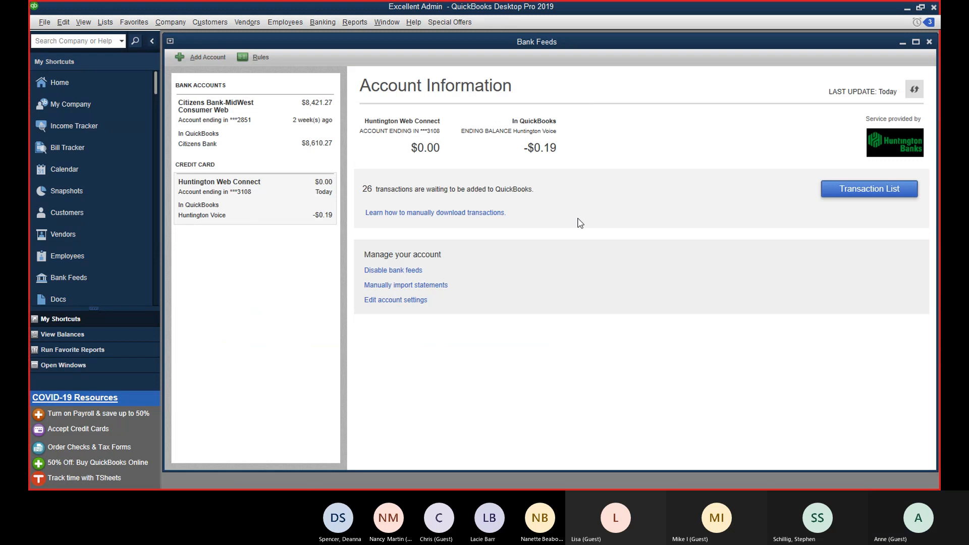
Step: Open the Chart of Accounts and start, then cancel, a Huntington Voice reconciliation
click(95, 83)
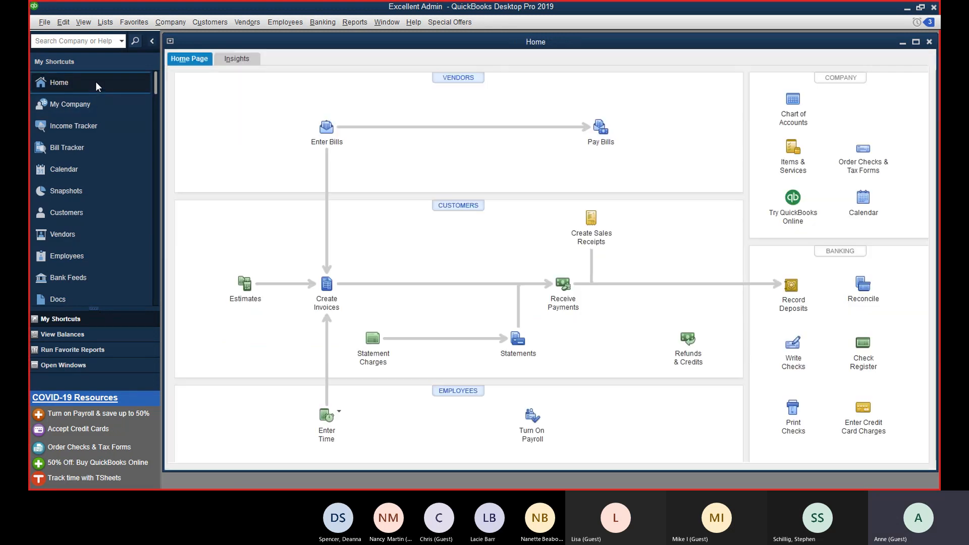
click(793, 103)
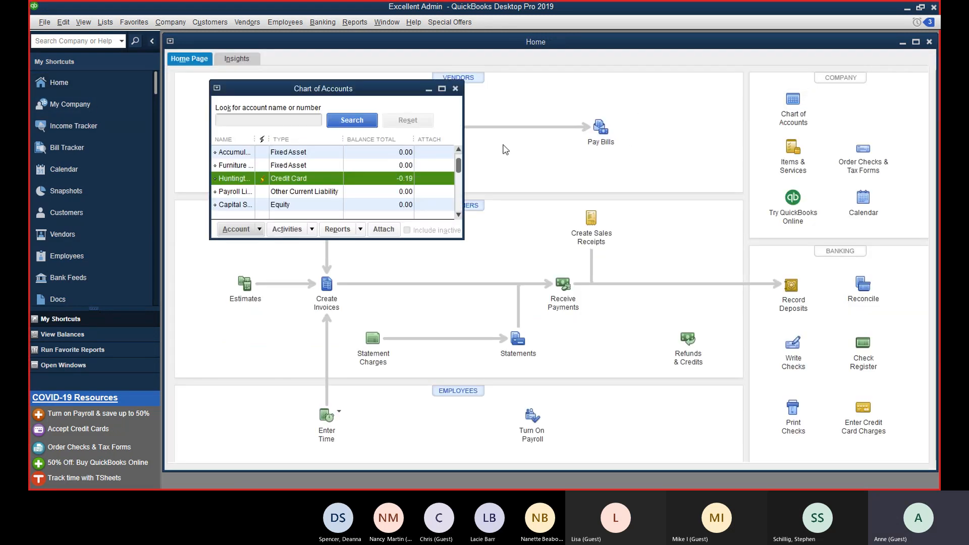
right_click(277, 180)
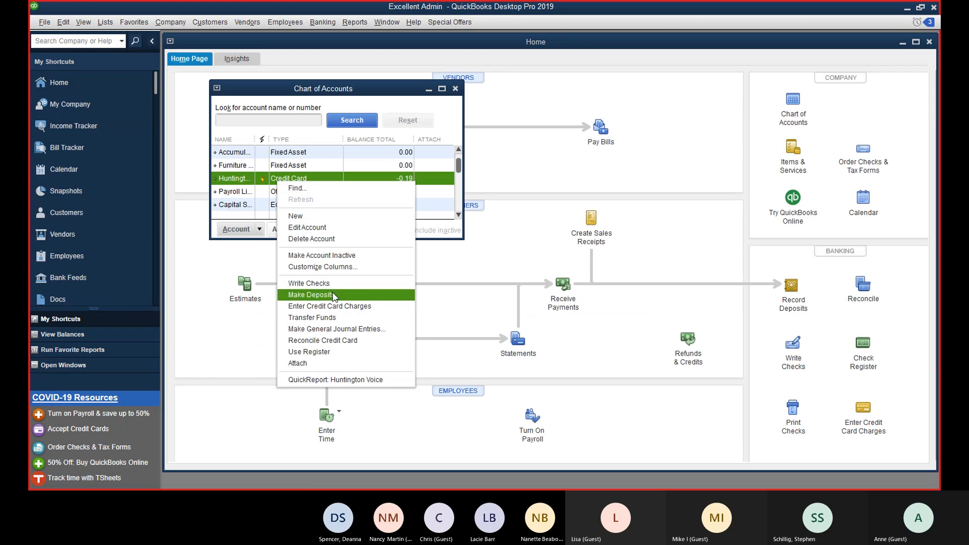
click(322, 340)
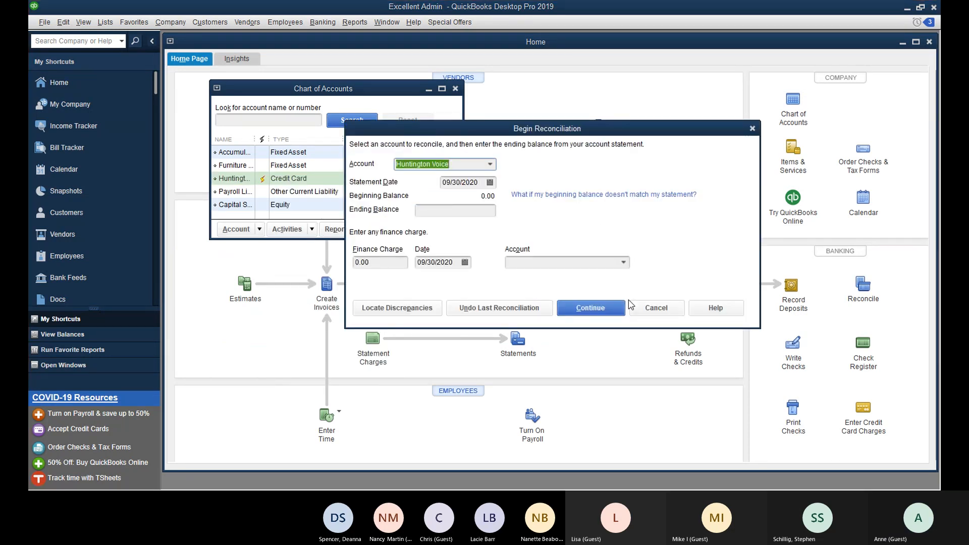
click(662, 308)
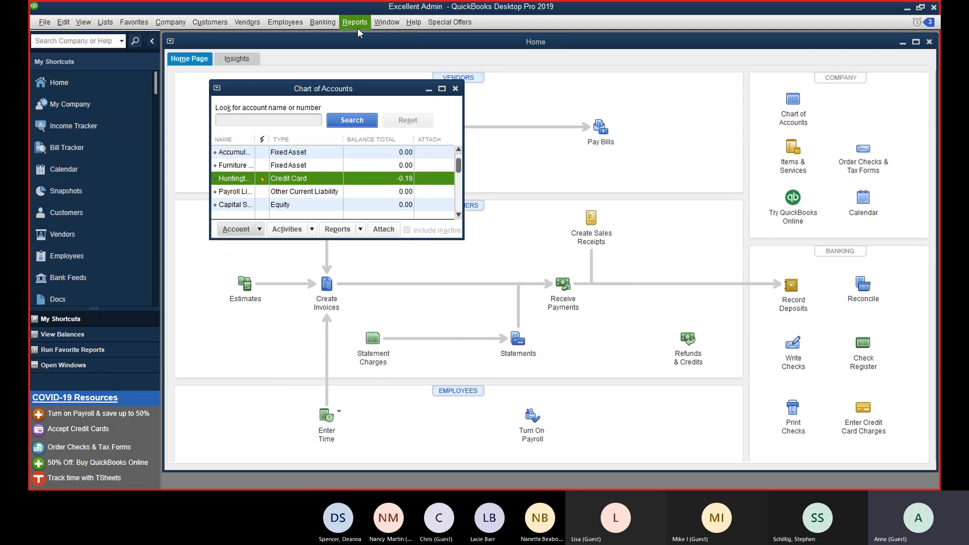
Step: Reconcile the Huntington Voice credit card with statement date 09/17/2020 and ending balance 0.00
click(326, 22)
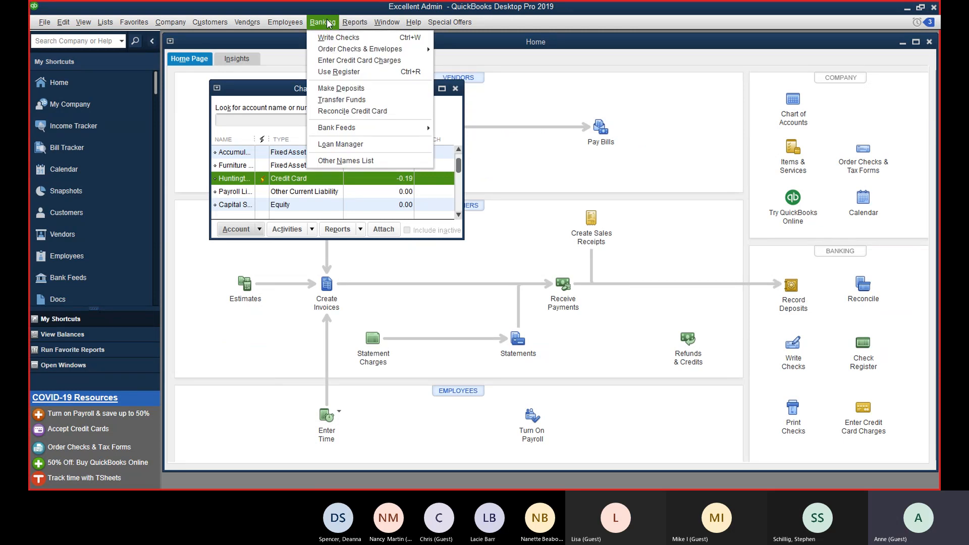
click(346, 111)
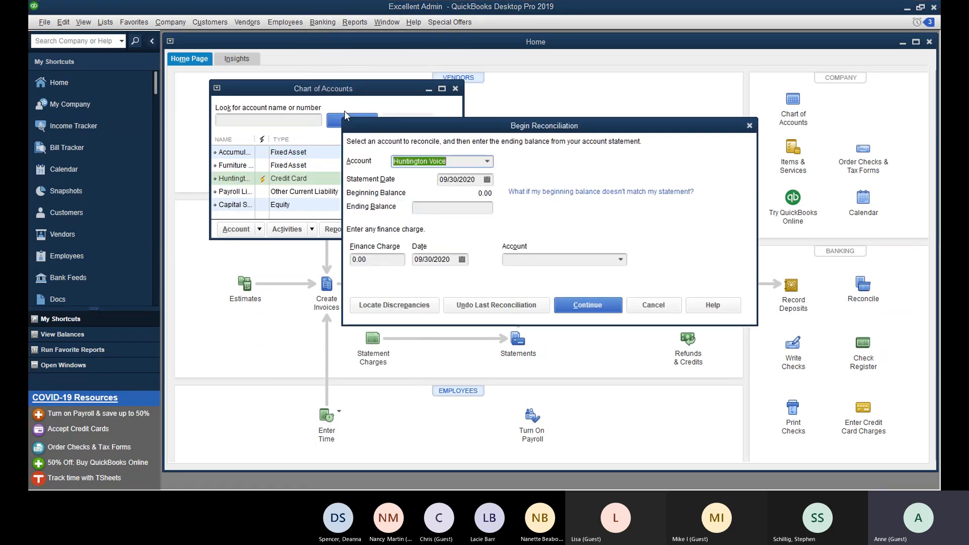
click(466, 204)
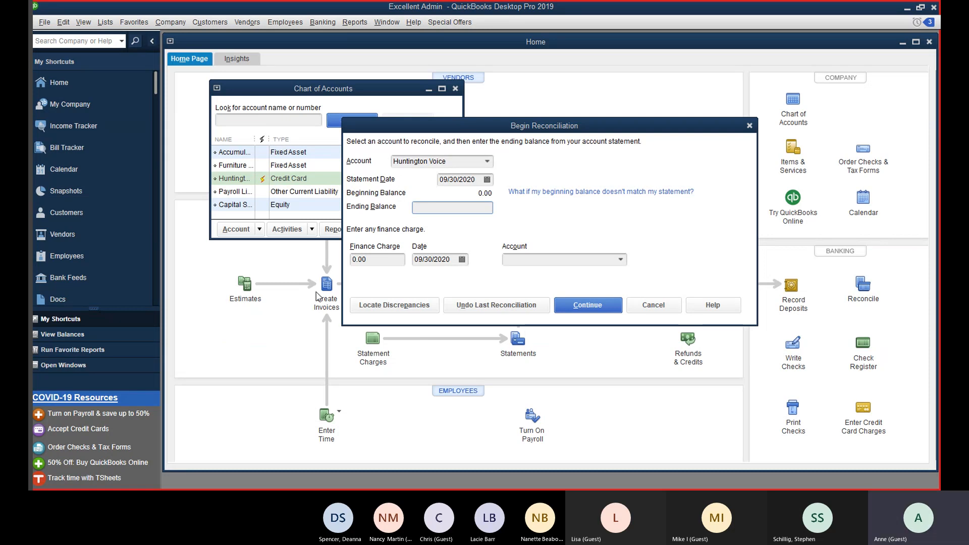
click(487, 179)
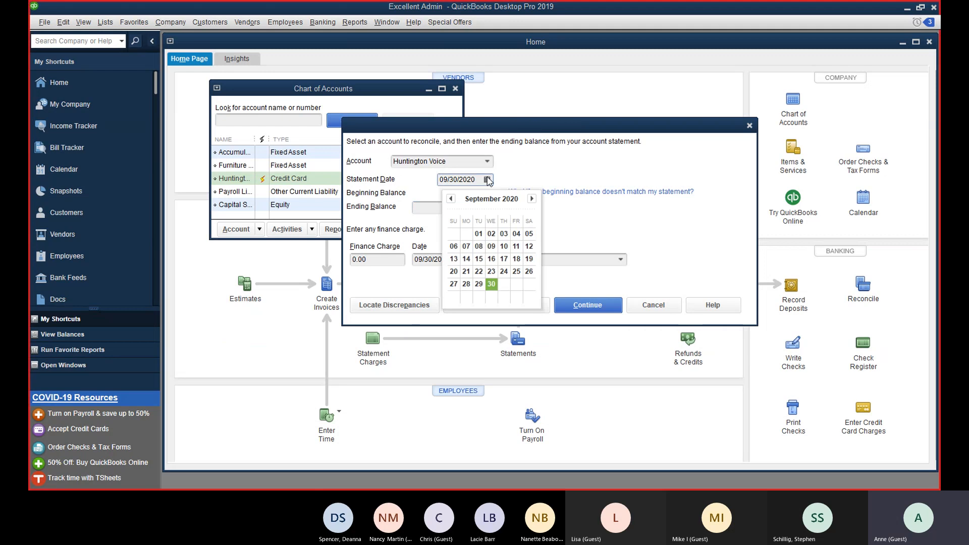
click(507, 256)
click(478, 206)
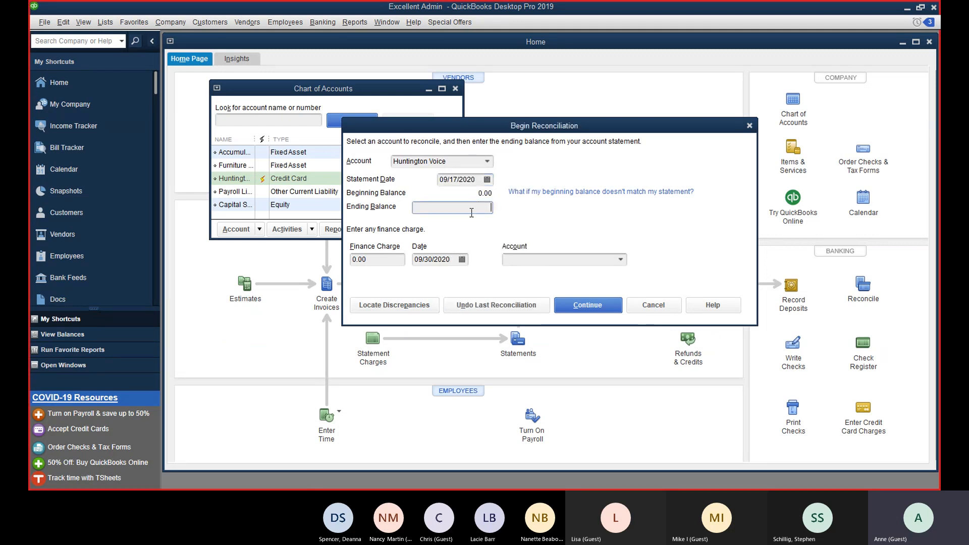
key(Tab)
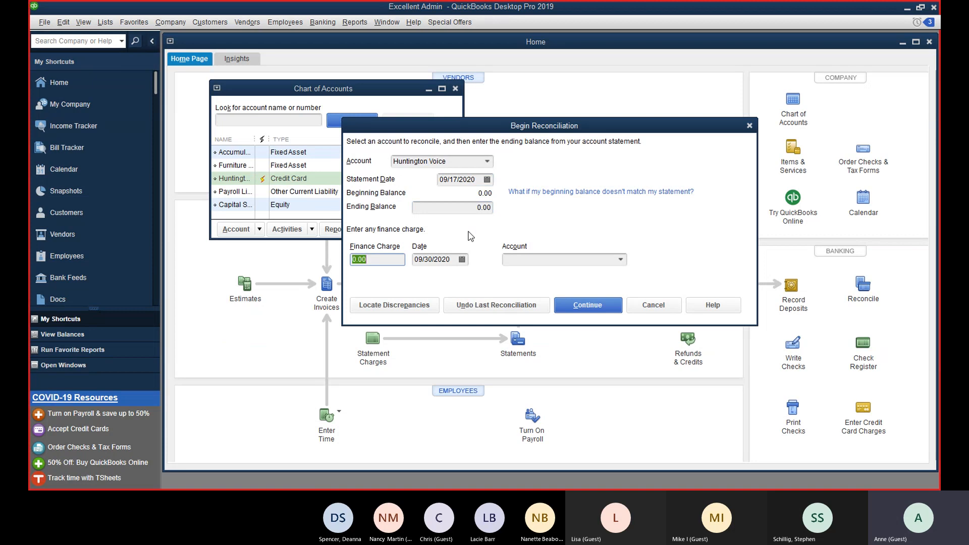
click(588, 306)
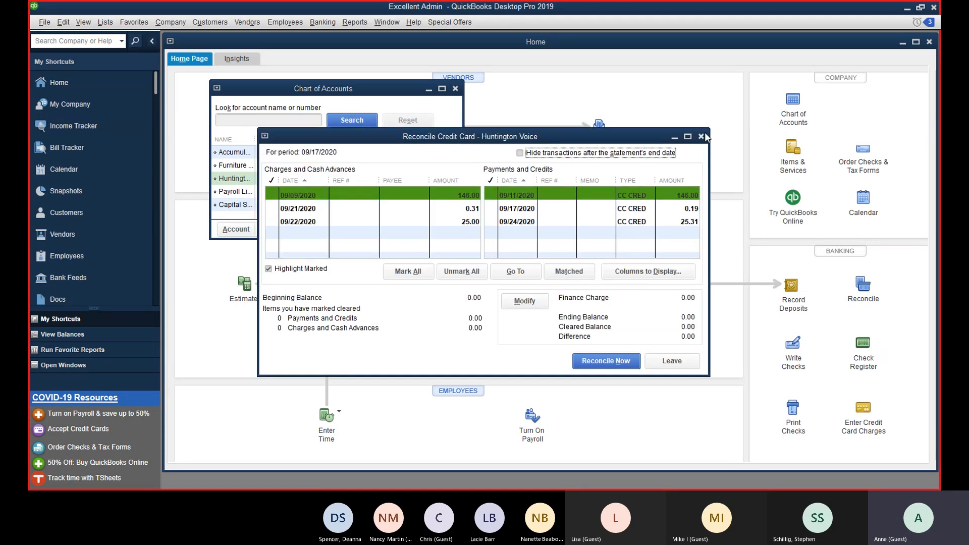
Step: Clear the 09/09, 09/21, 09/22 charges and 09/11, 09/24 payments, then Reconcile Now at 0.00 difference
click(687, 136)
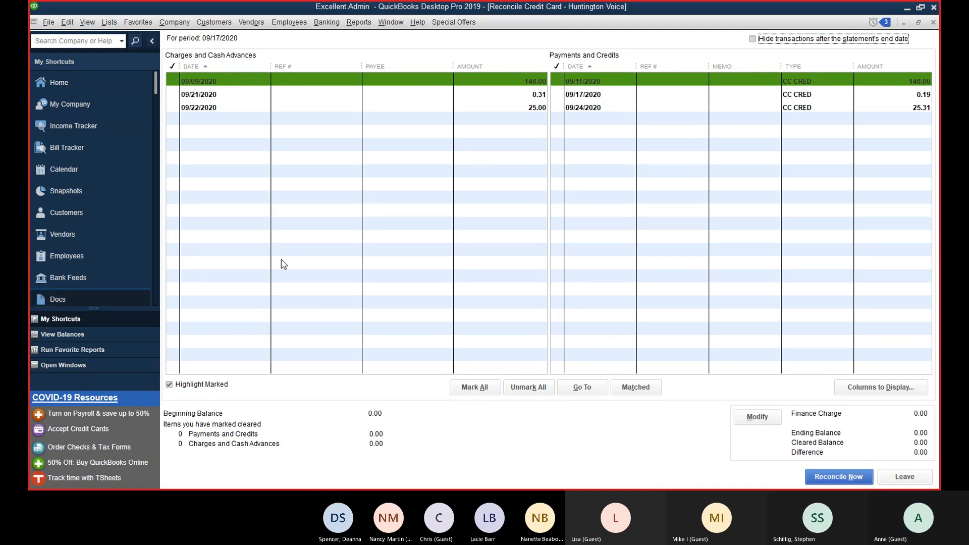
click(418, 85)
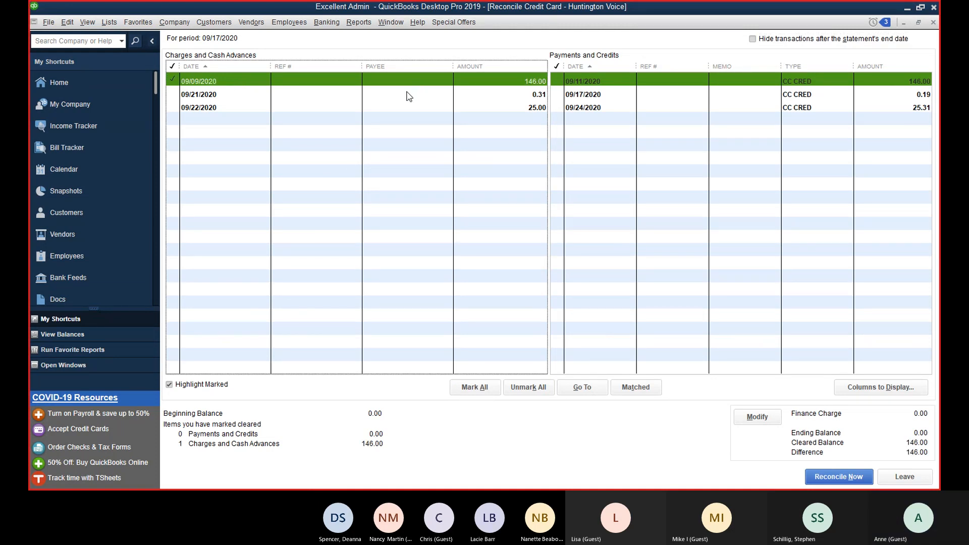
click(408, 93)
click(404, 108)
click(692, 80)
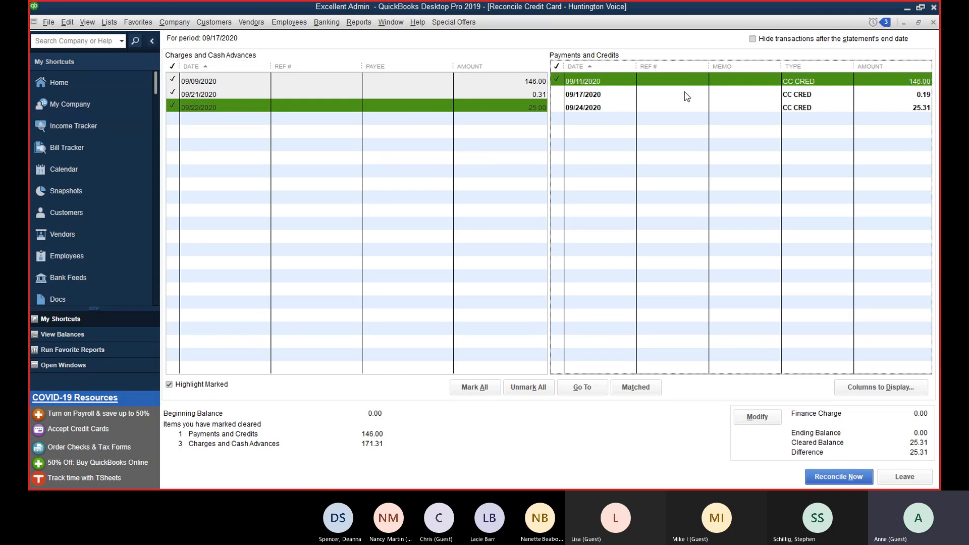
click(684, 94)
click(676, 108)
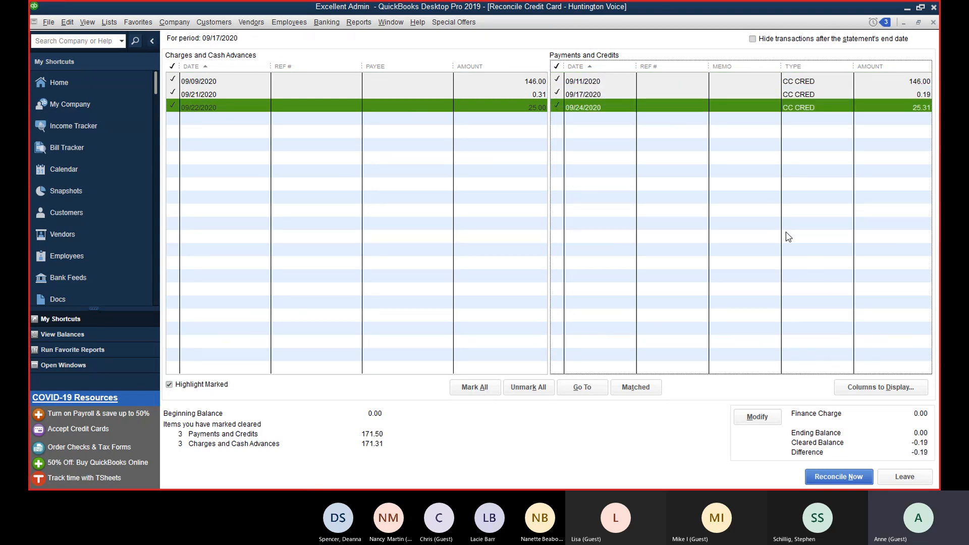
click(852, 97)
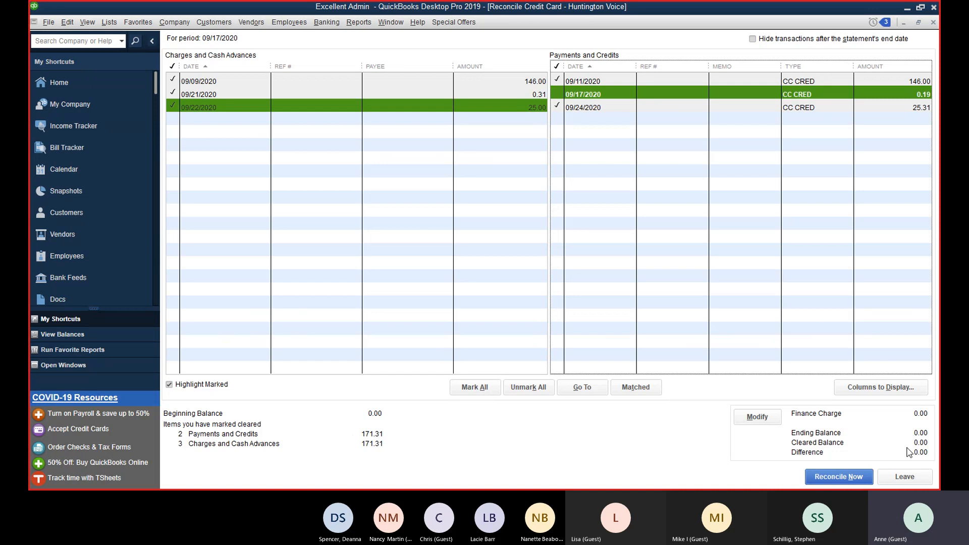
click(837, 477)
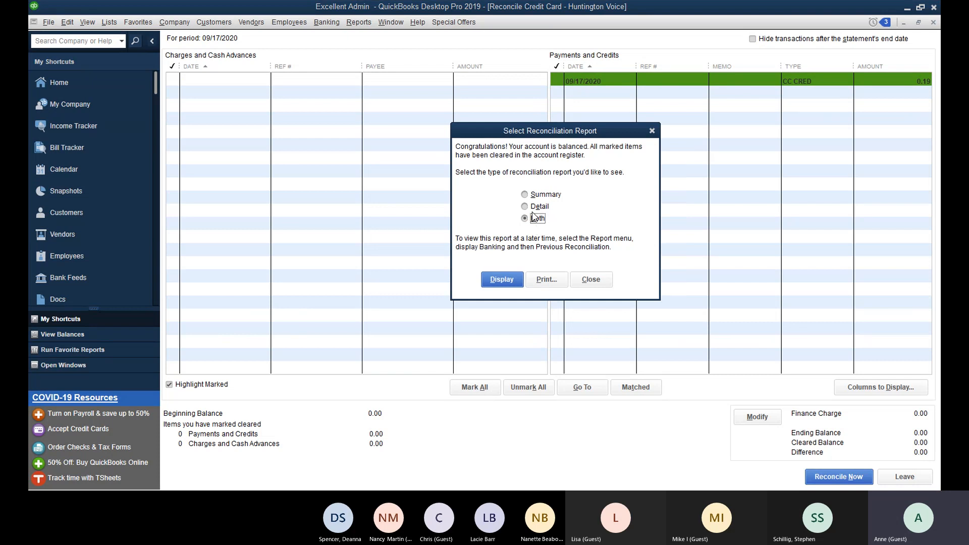
Step: Select Summary in the reconciliation report prompt, then close it without viewing a report
click(537, 197)
click(589, 282)
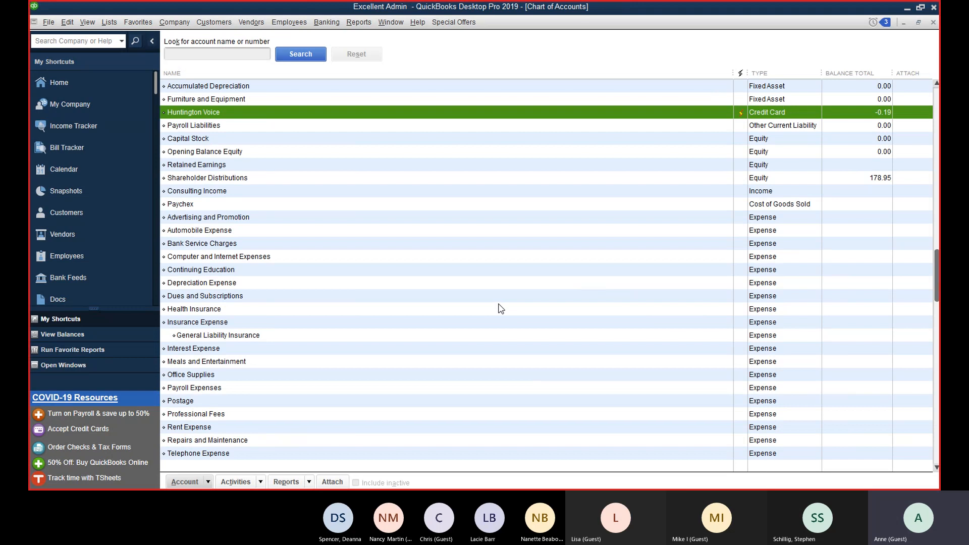
Step: Delete the 09/17/2020 0.19 Interest Expense entry from the Huntington Voice register
double_click(383, 112)
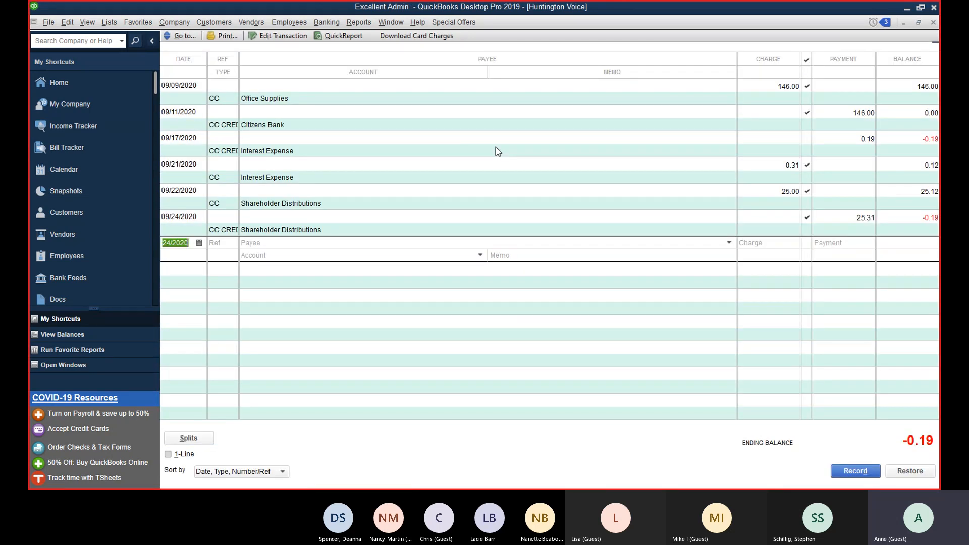
click(498, 151)
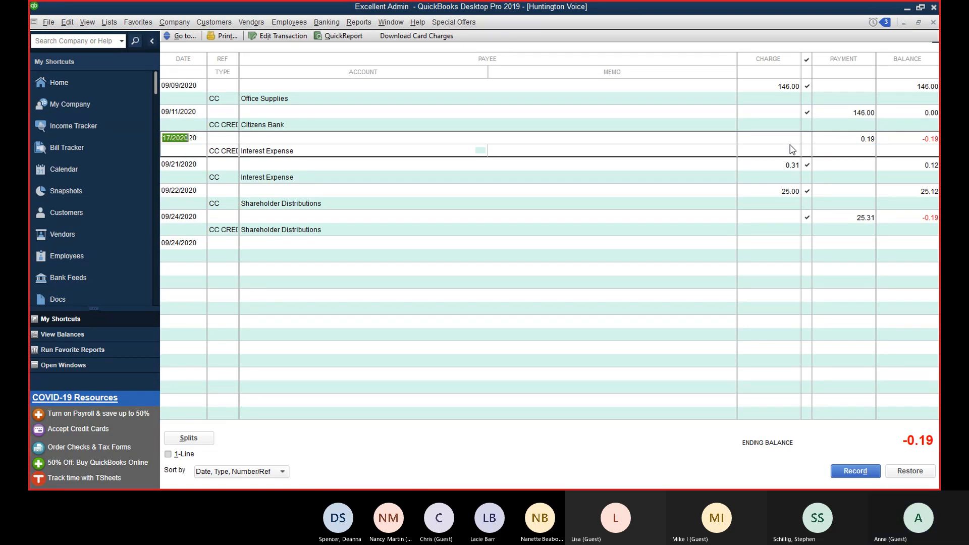
double_click(265, 151)
click(260, 55)
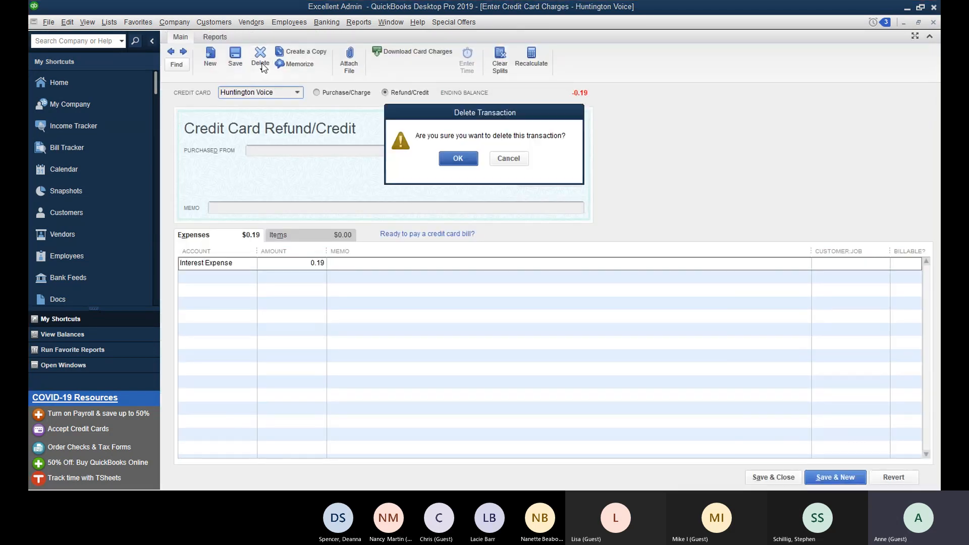
click(460, 158)
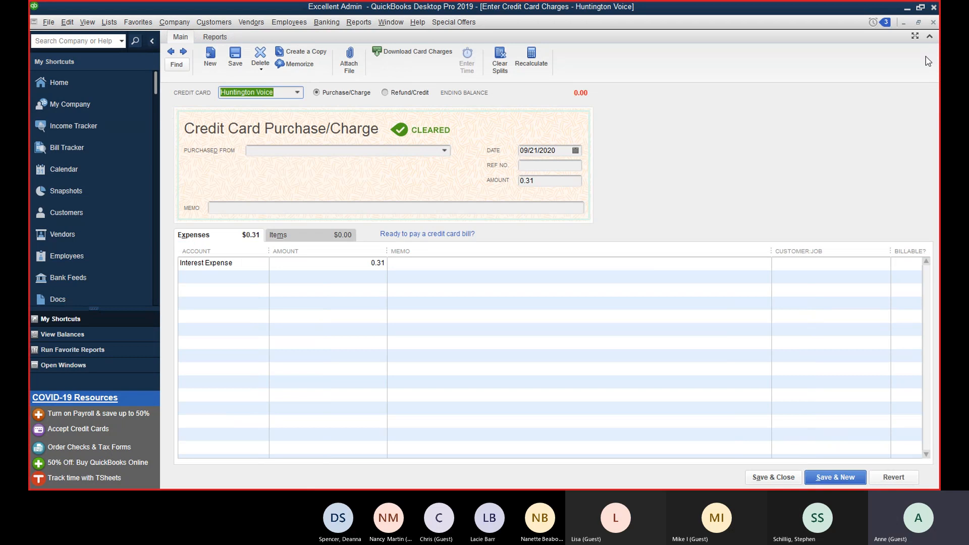
click(933, 22)
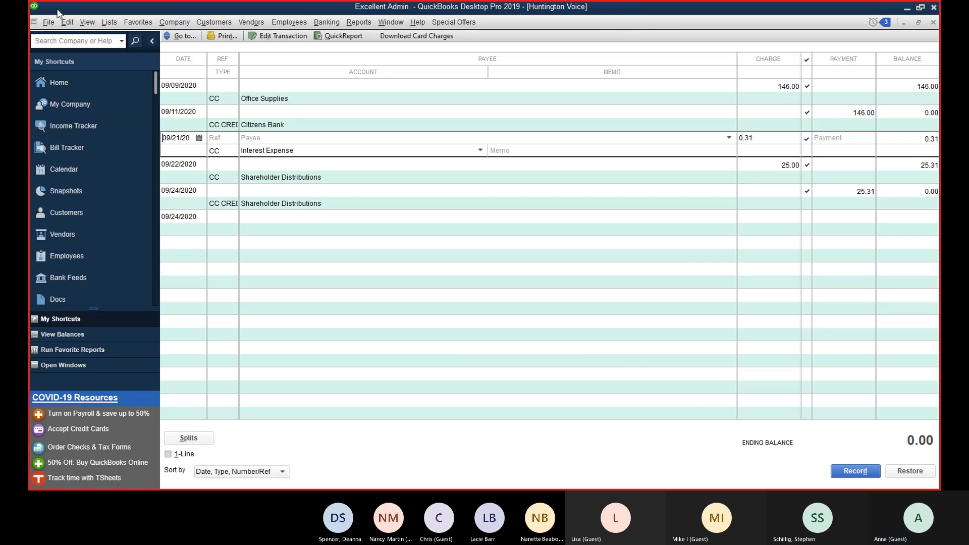
click(107, 22)
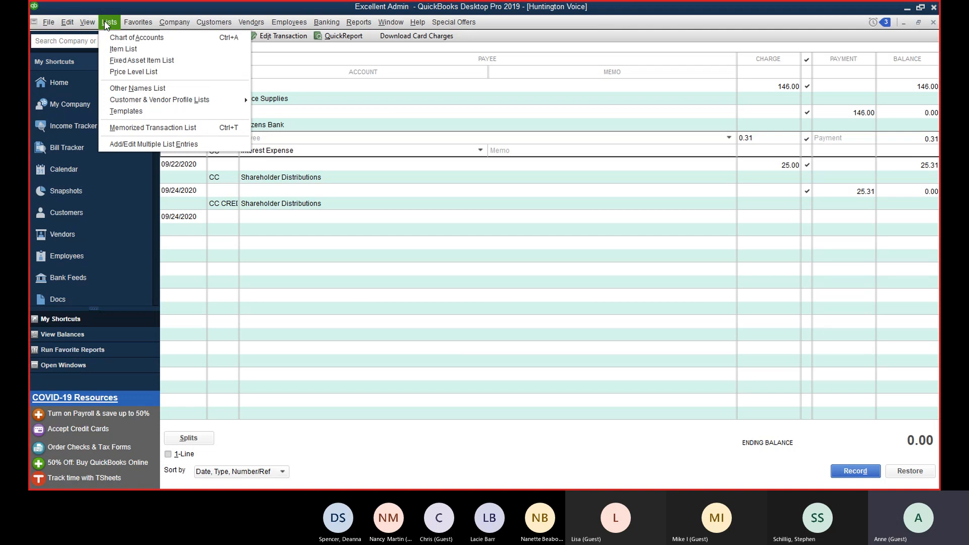
Step: Open the Item List and choose New from its Item menu
click(117, 50)
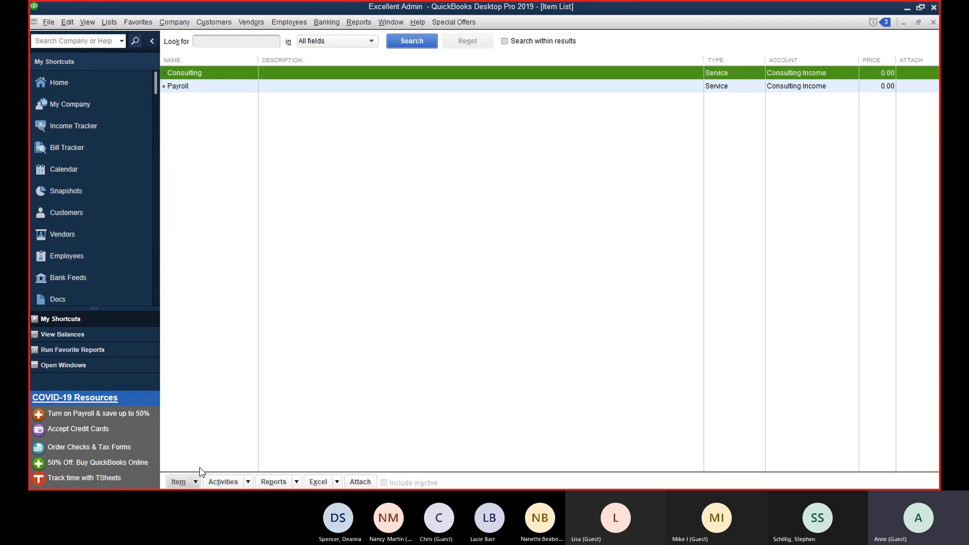
click(180, 482)
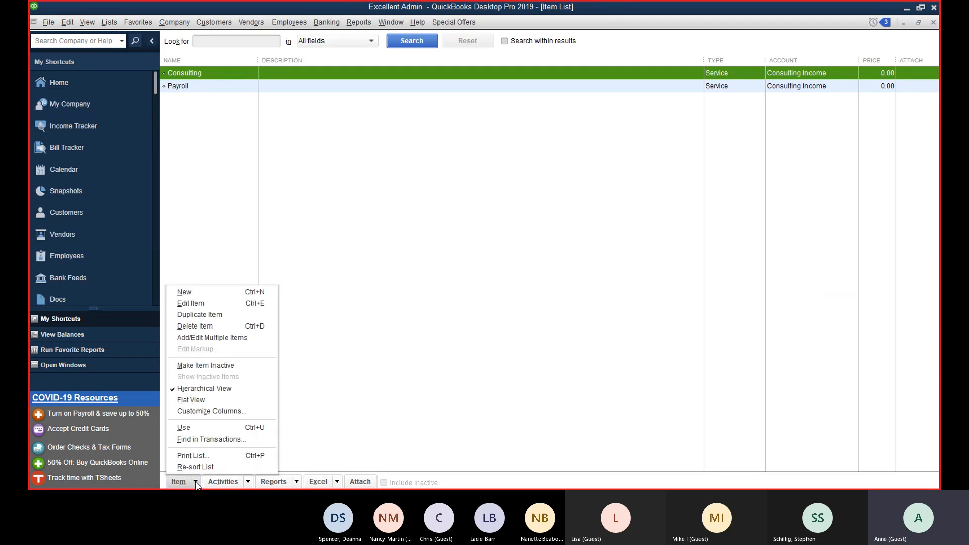
click(205, 294)
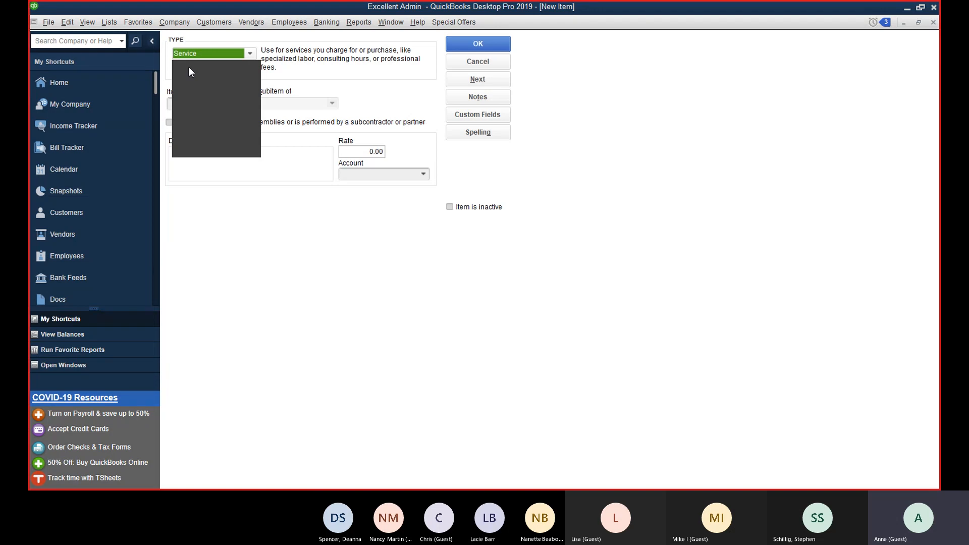
Step: Change the new item's type to Discount and name it discounts
click(199, 84)
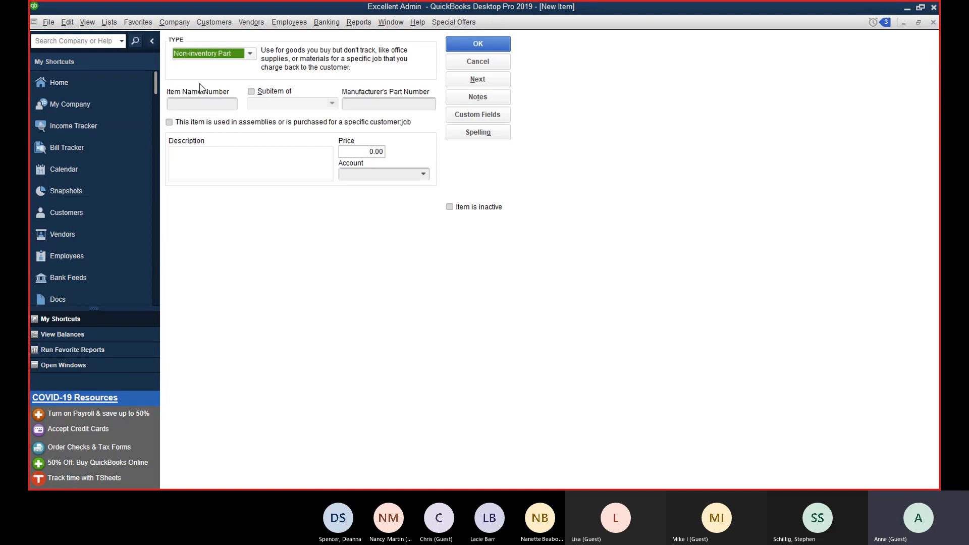
click(250, 55)
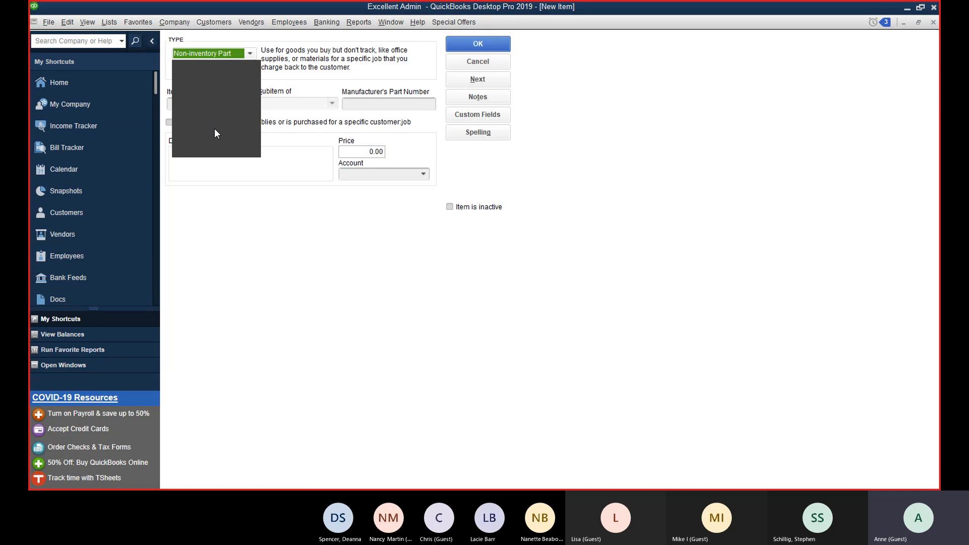
click(217, 142)
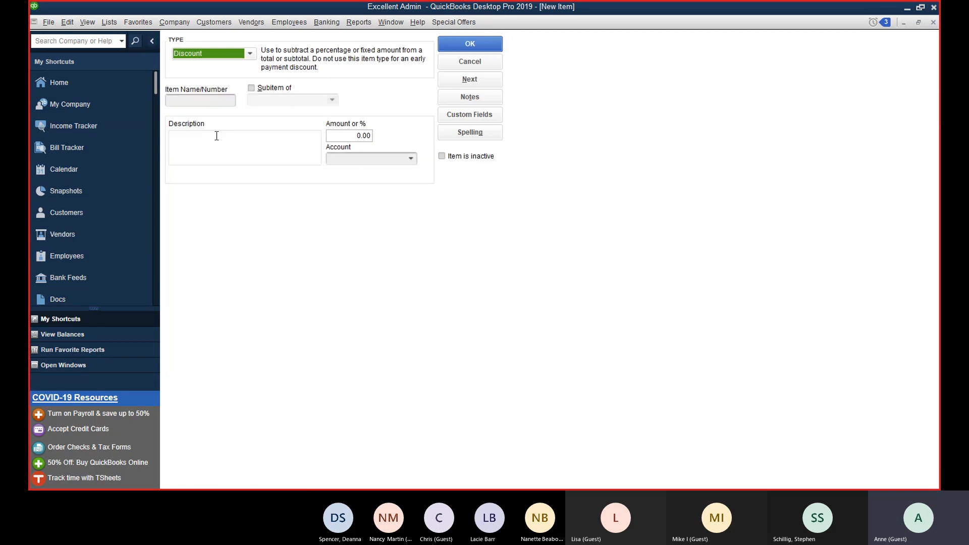
click(215, 101)
text(disd)
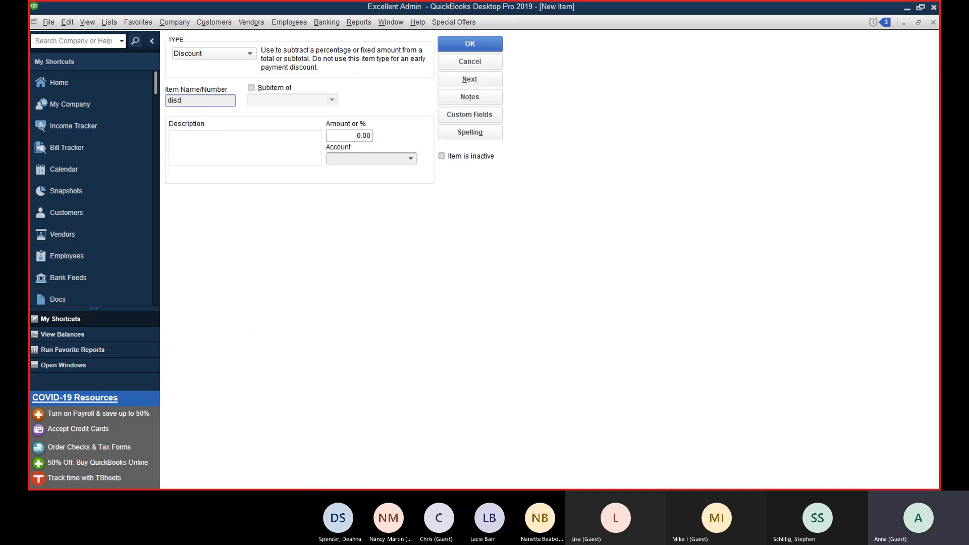
key(BackSpace)
text(counts)
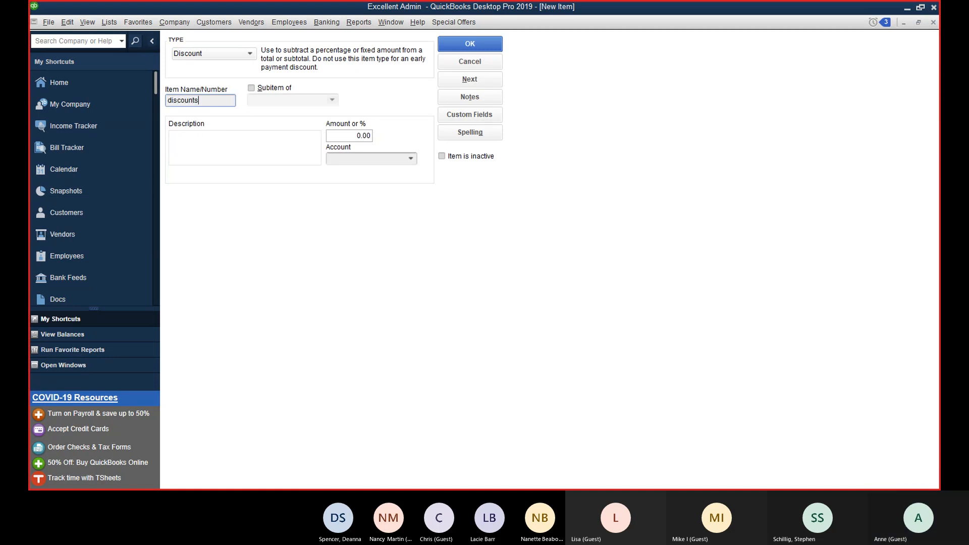
key(Tab)
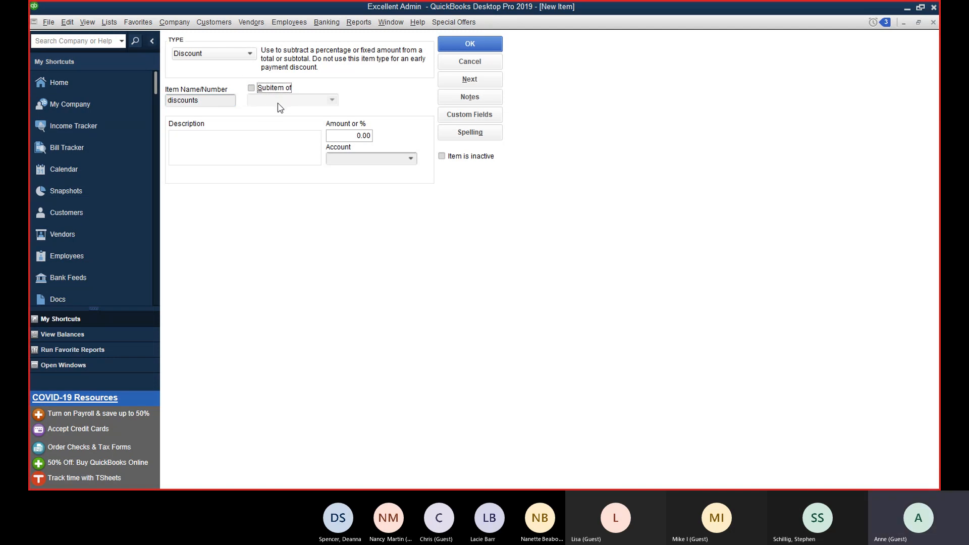
Step: Enter Discount as the item's account, which doesn't exist yet
click(363, 135)
click(411, 158)
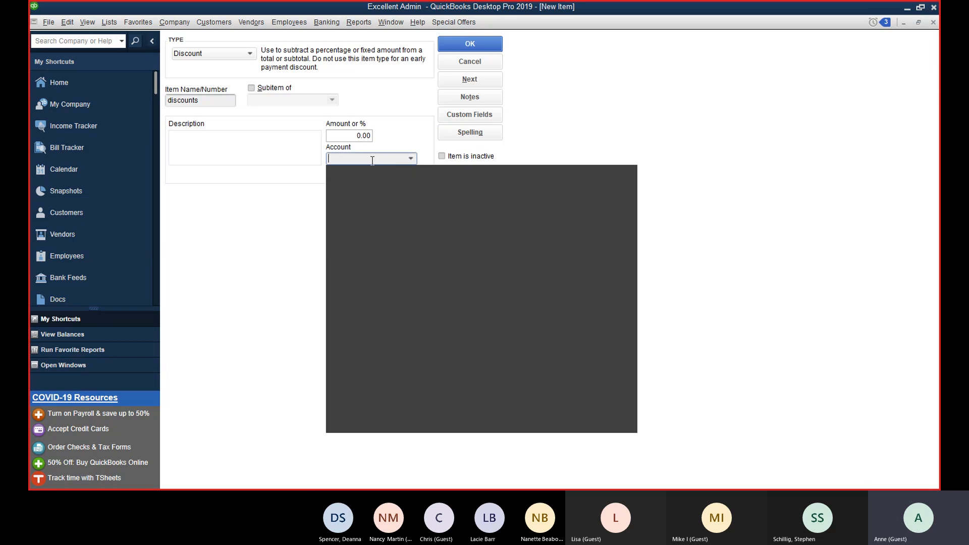
text(Dis)
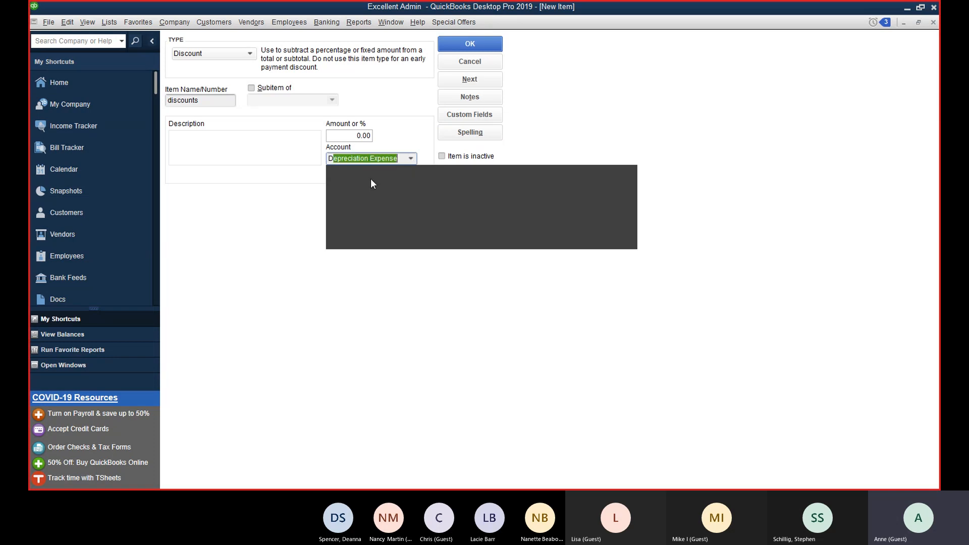
text(count)
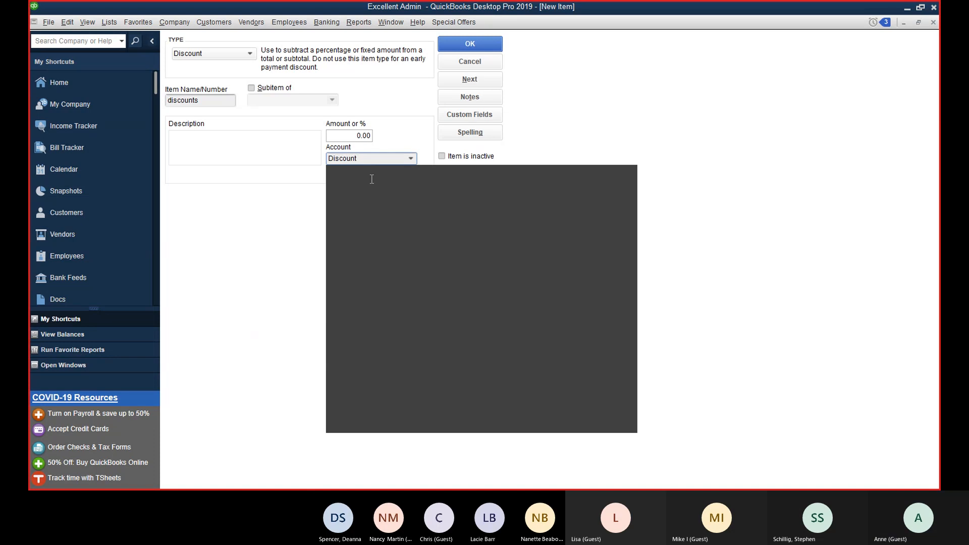
key(Tab)
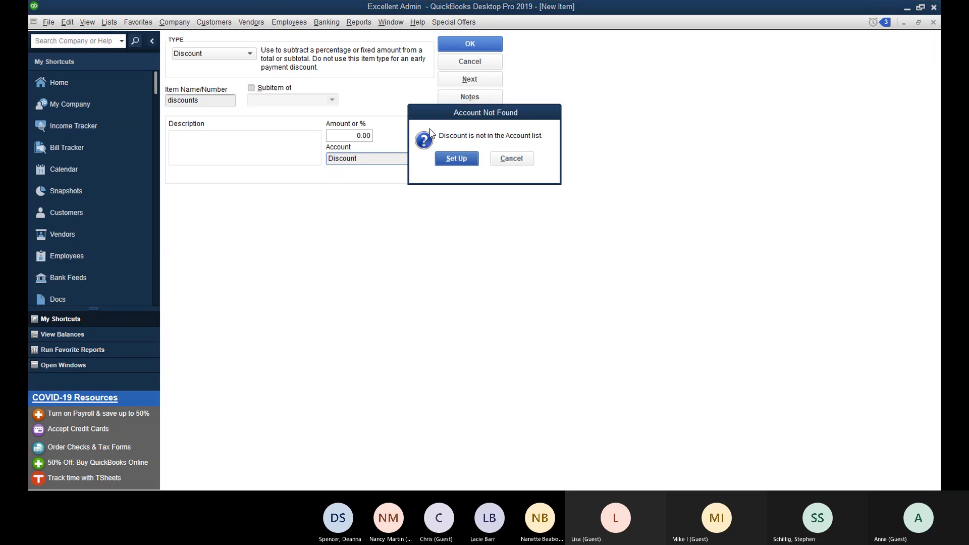
Step: Set up the new Discount income account and save the discounts item
click(456, 159)
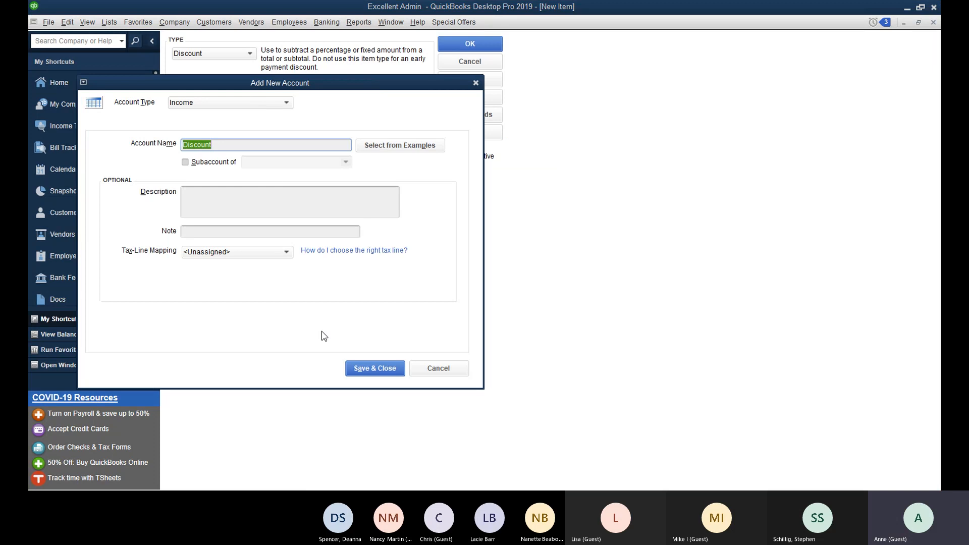
click(374, 368)
click(480, 44)
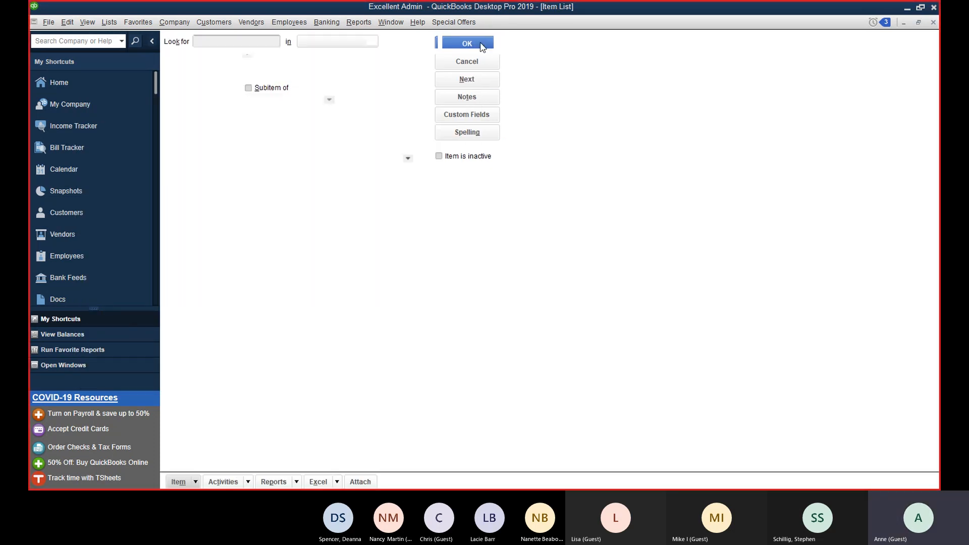
Step: Sort the Item List by name, then type, then account
click(256, 89)
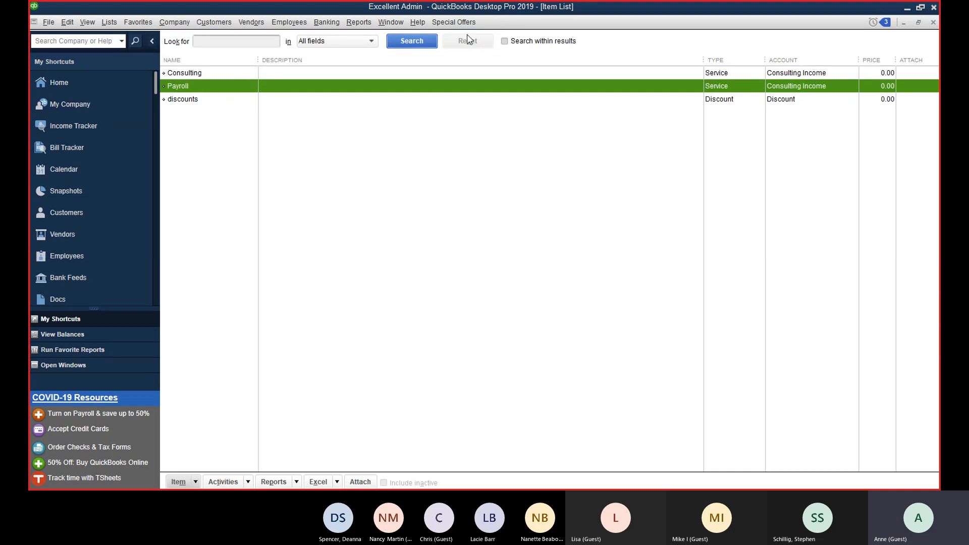
click(218, 61)
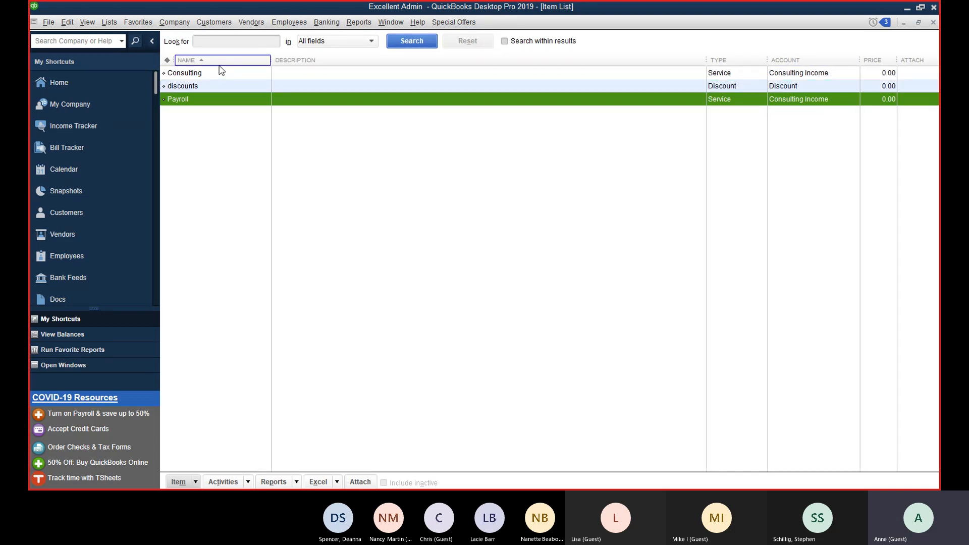
click(721, 60)
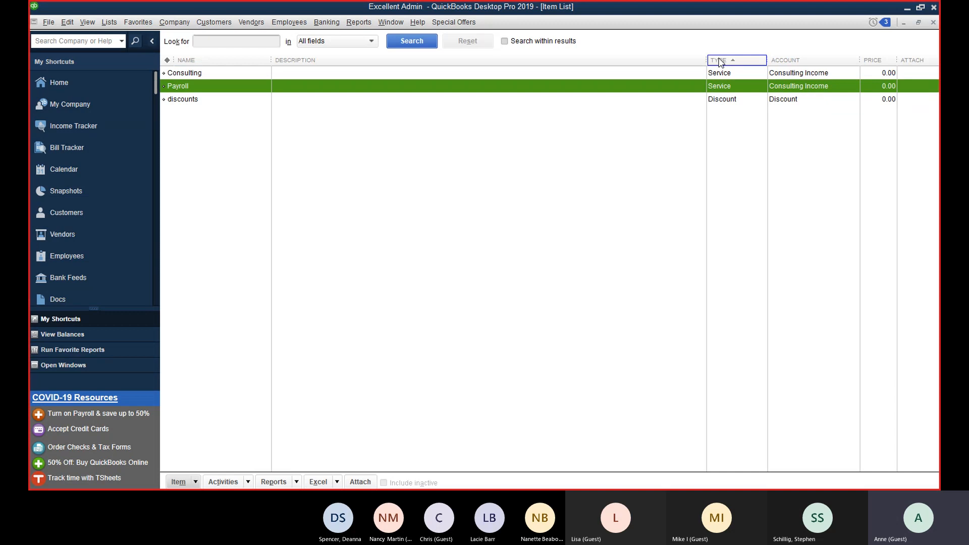
click(805, 60)
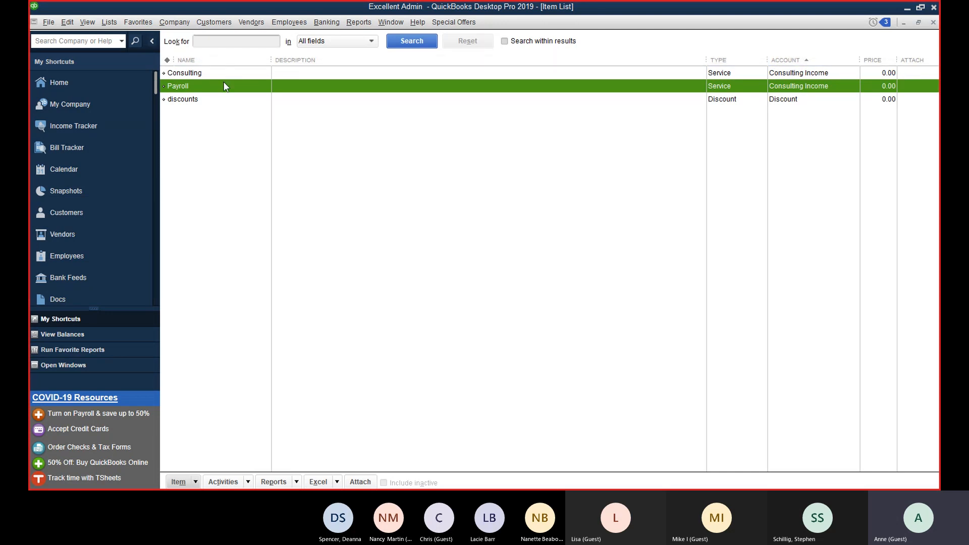
Step: Choose Edit Item from the Item menu to open the Payroll service item
click(196, 482)
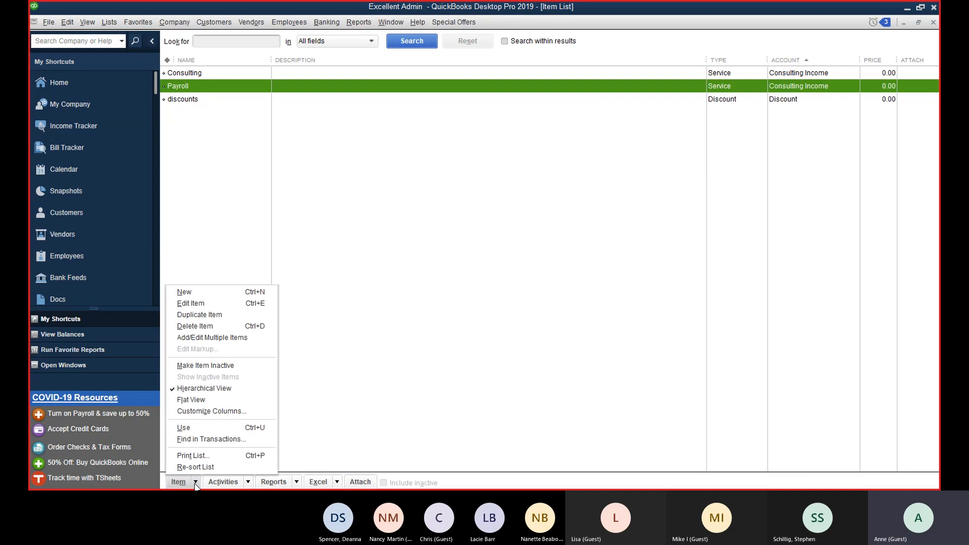
click(217, 304)
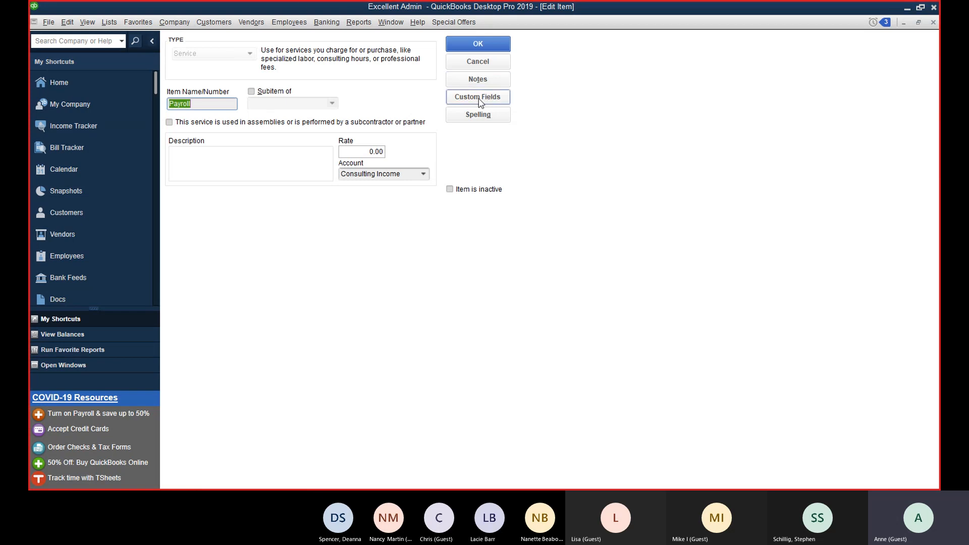
Step: Enter 'Payroll Processing' as the Payroll item's description and save it
click(291, 162)
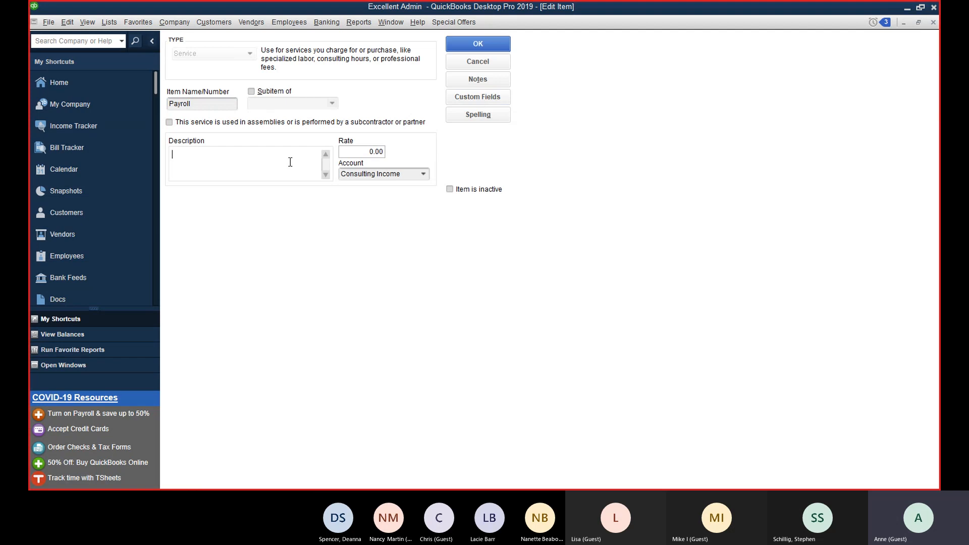
click(199, 107)
click(281, 164)
text(Payroll Pr)
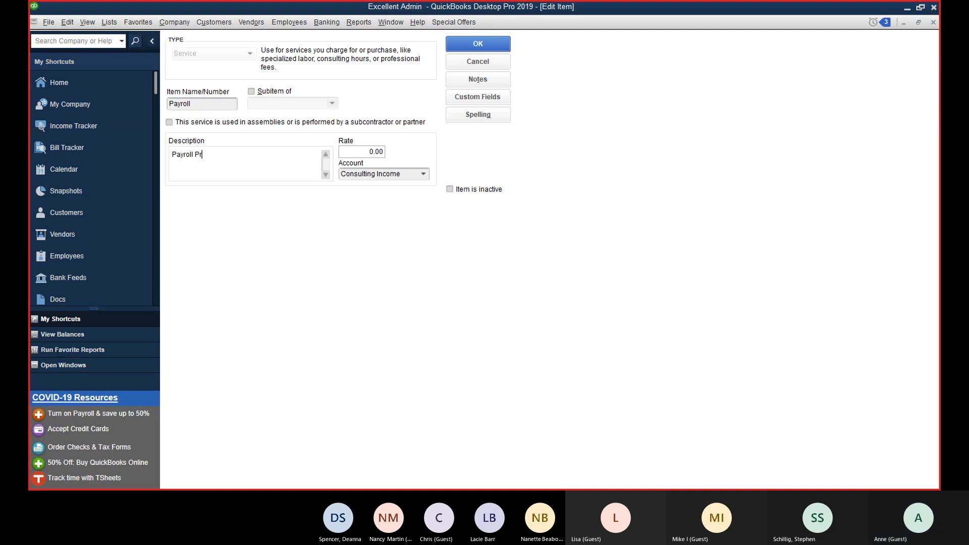
text(ocessing)
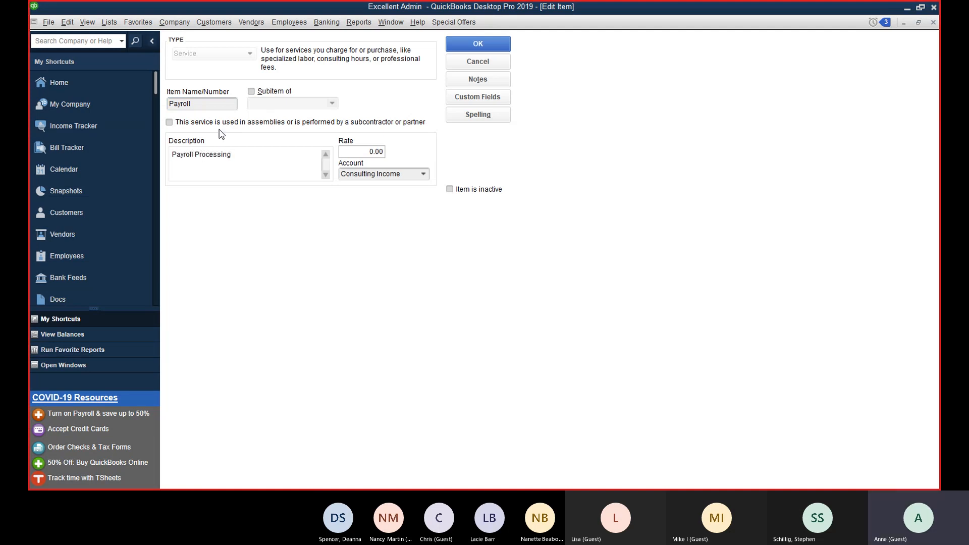
click(478, 45)
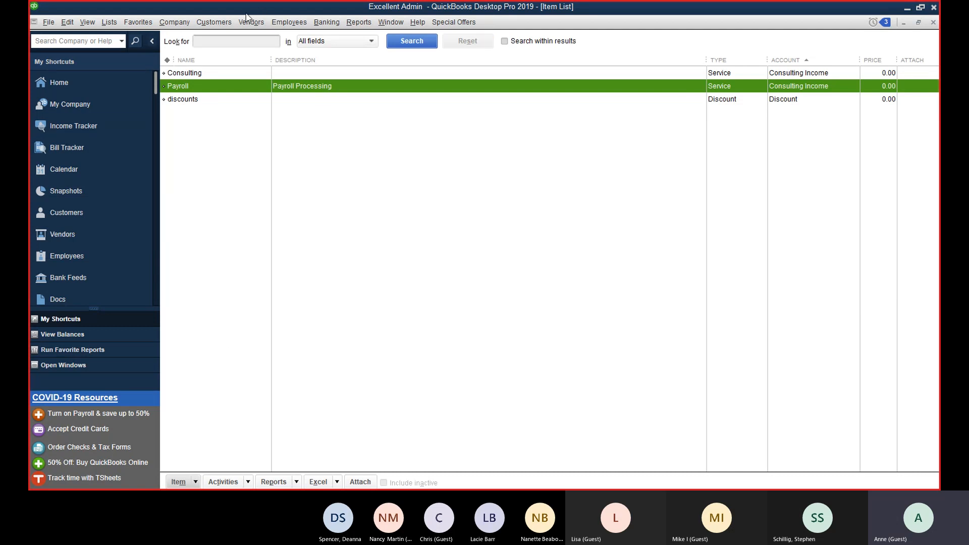
Step: Start invoice 1002 for the customer with a Payroll Processing line at 0.00
click(226, 22)
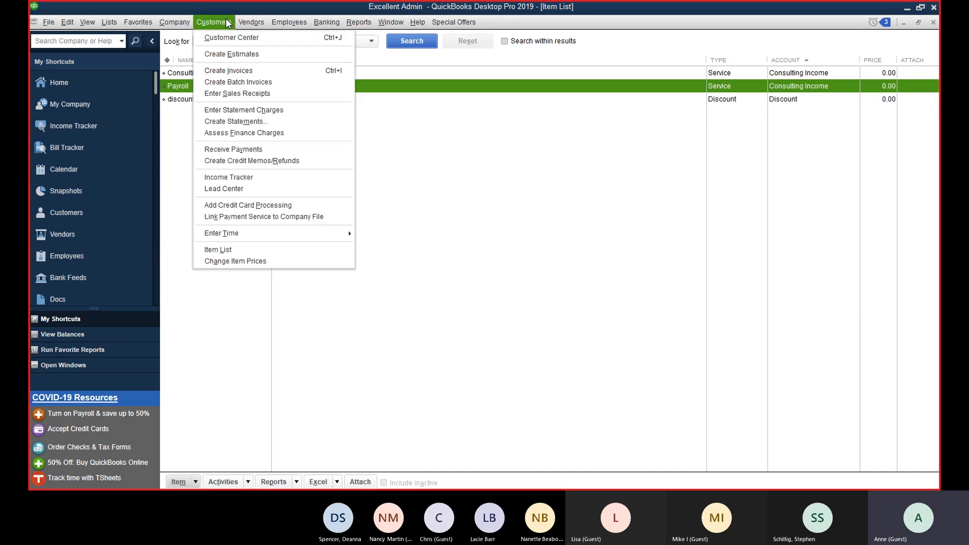
click(242, 73)
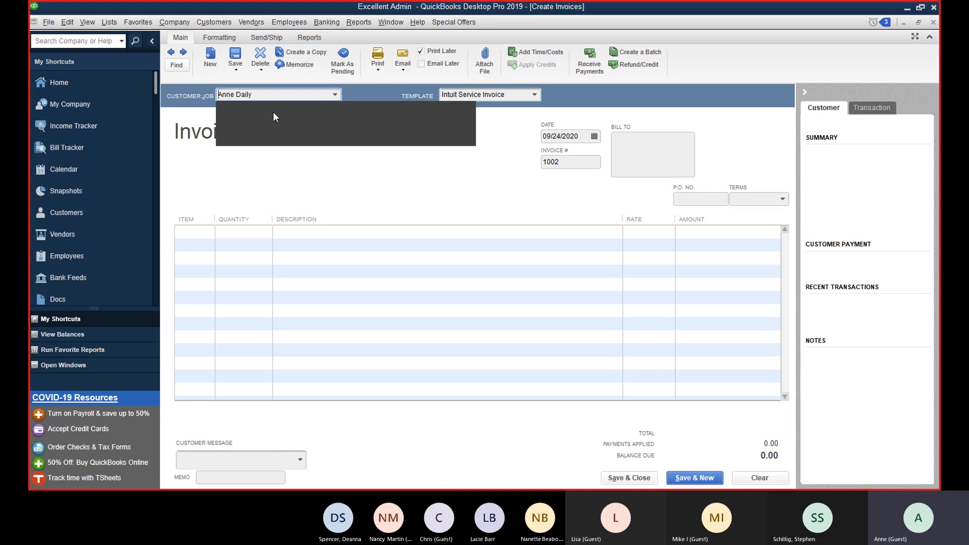
key(Tab)
click(197, 233)
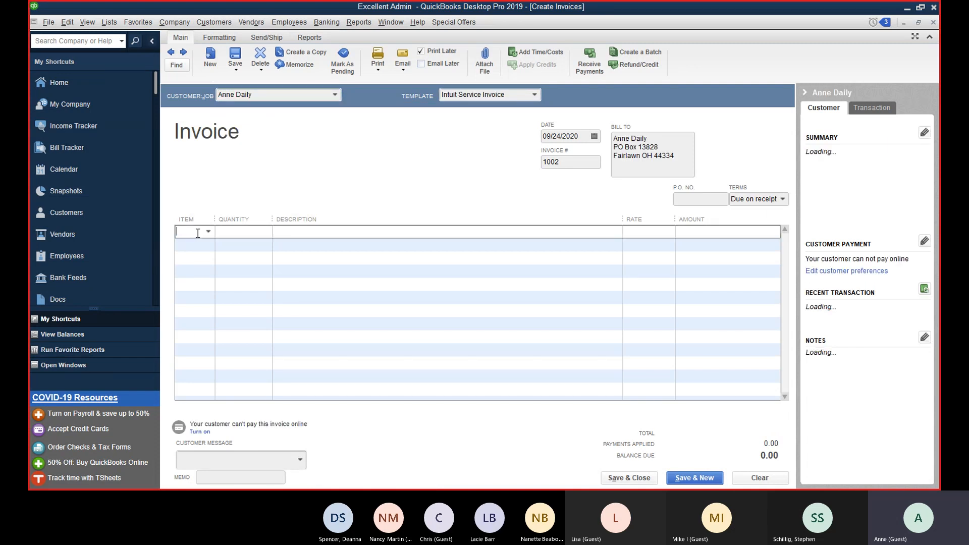
text(Payroll)
key(Tab)
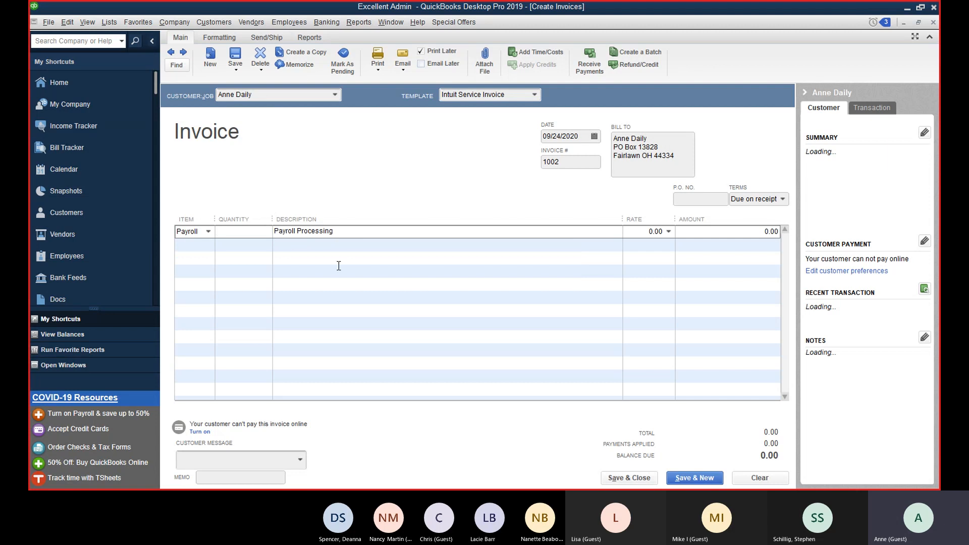
click(377, 68)
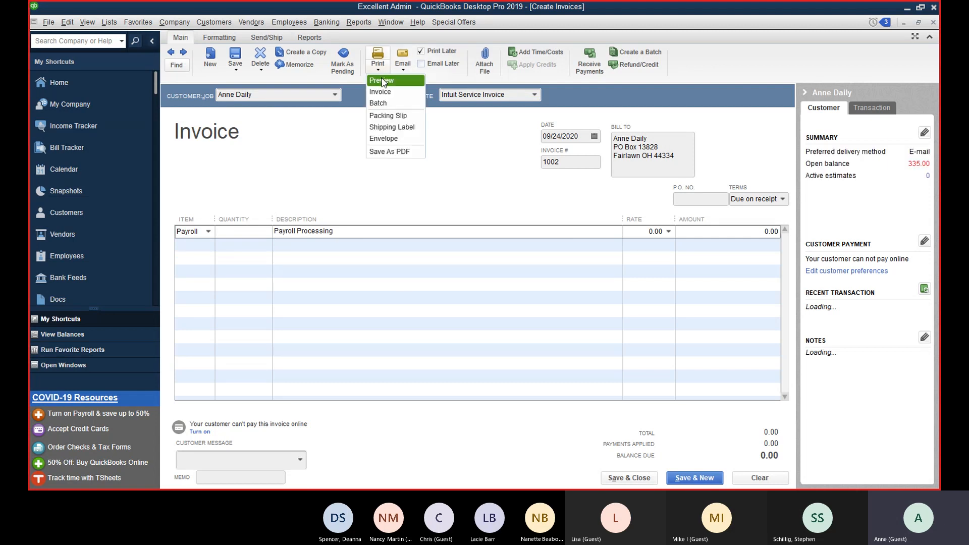
click(382, 82)
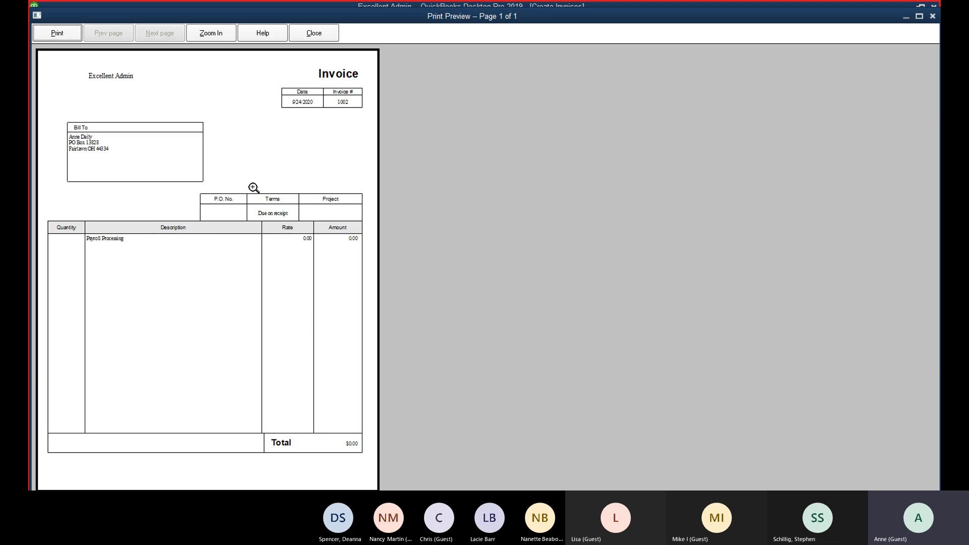
Step: Close the preview and switch the invoice template to Intuit Professional Invoice
click(313, 34)
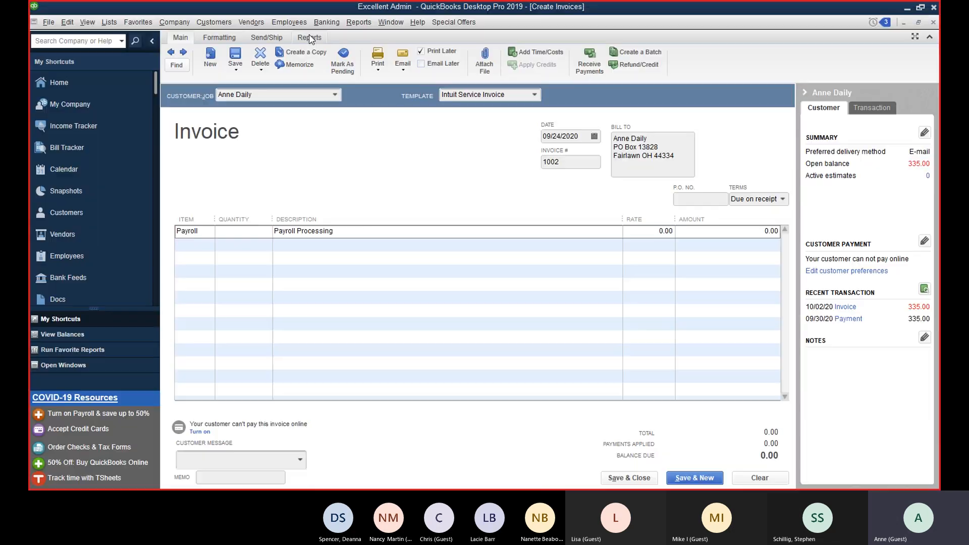
click(487, 94)
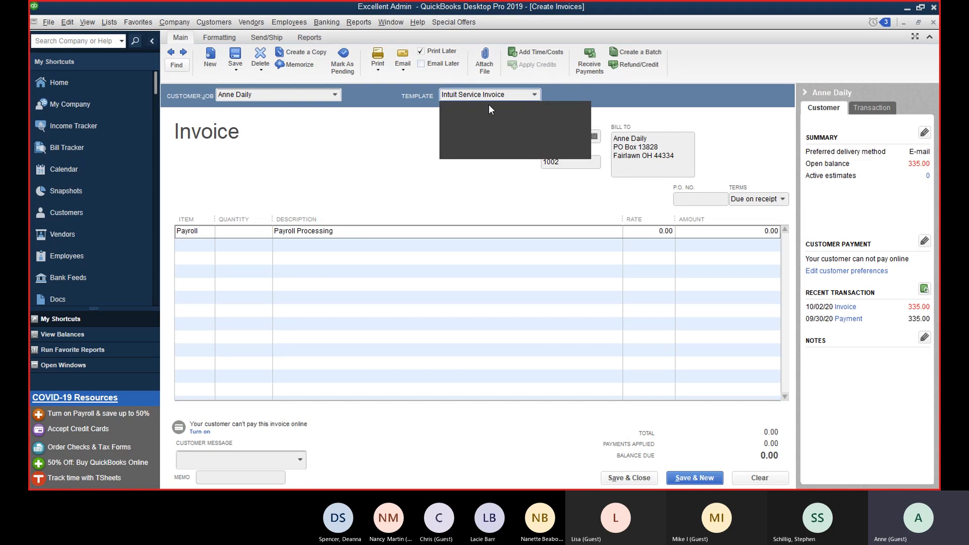
click(493, 140)
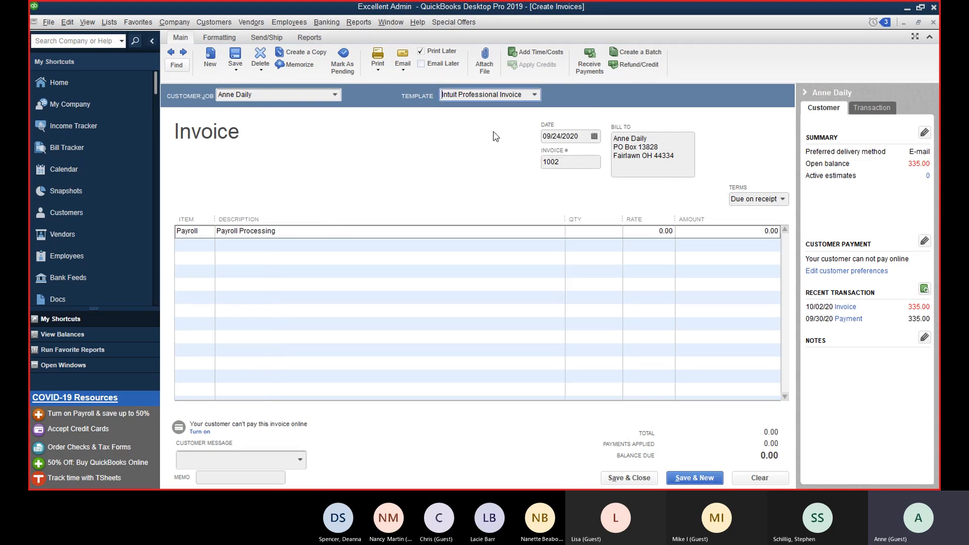
Step: Preview the invoice printout at full width, then close the preview
click(378, 71)
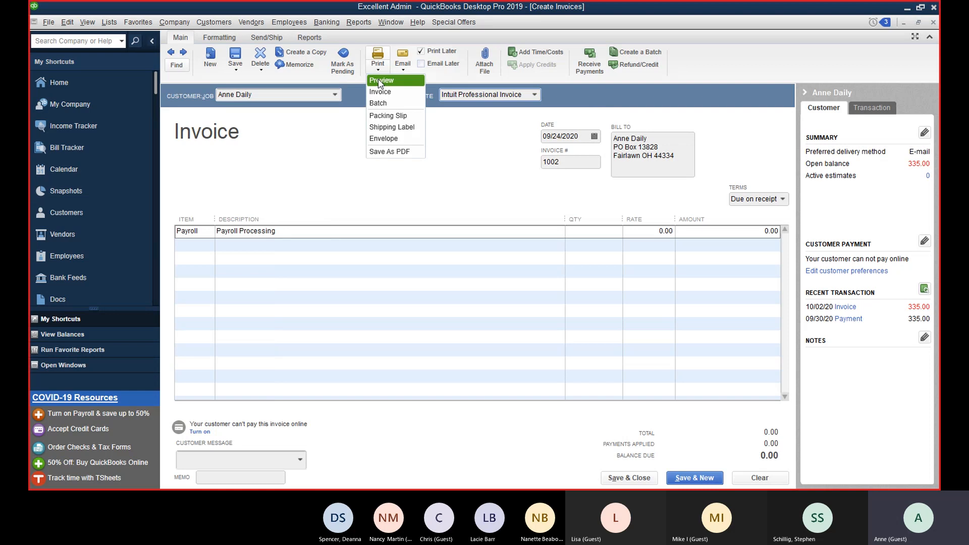
click(364, 86)
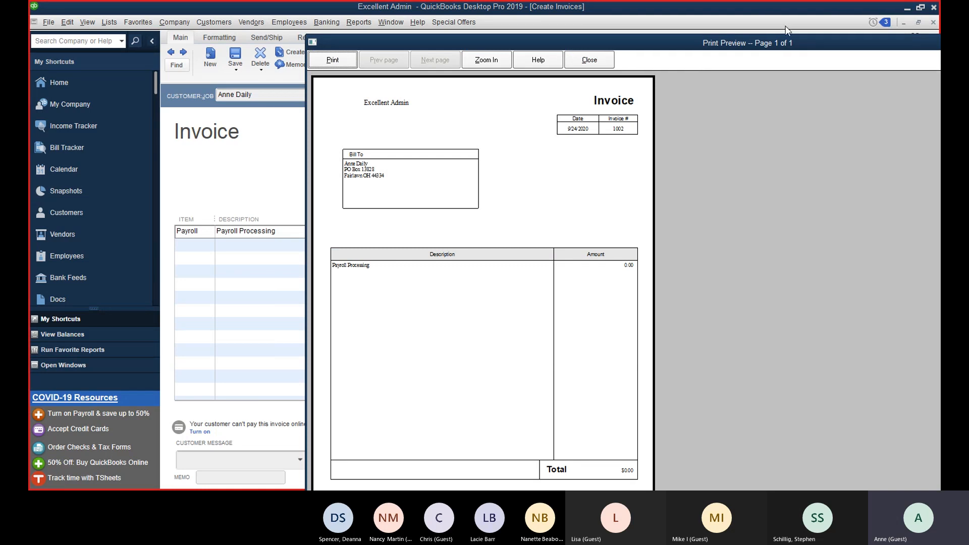
double_click(755, 49)
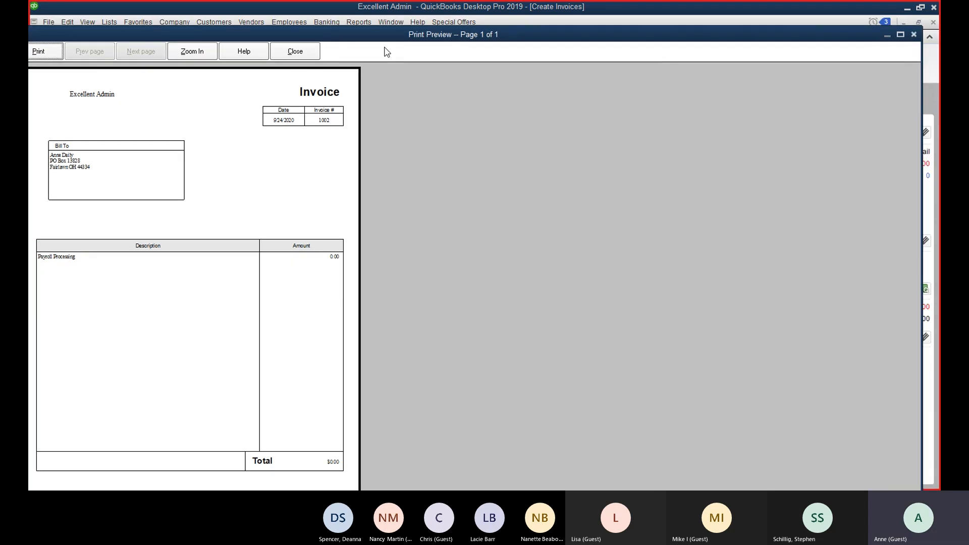
click(279, 54)
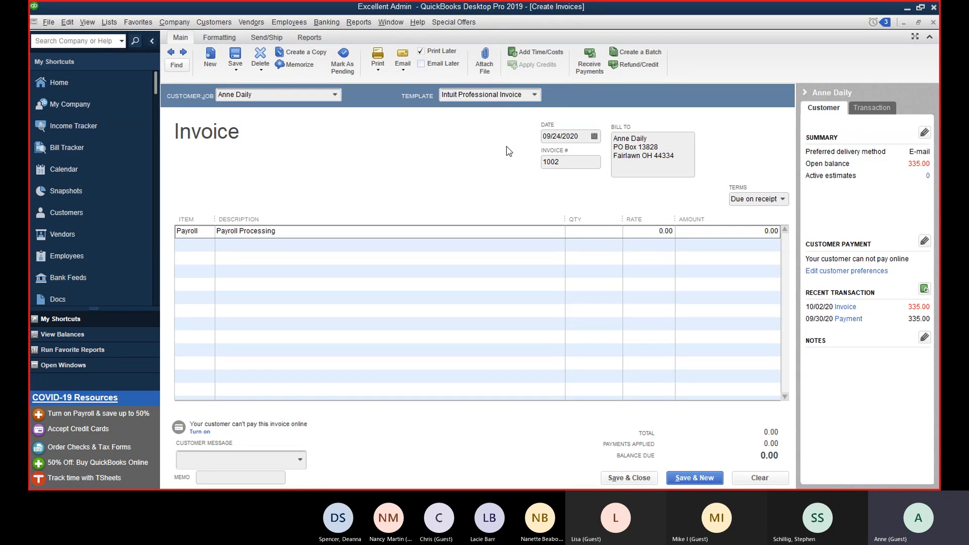
Step: Check the template list, then save and close invoice 1002 to return to the Item List
click(534, 95)
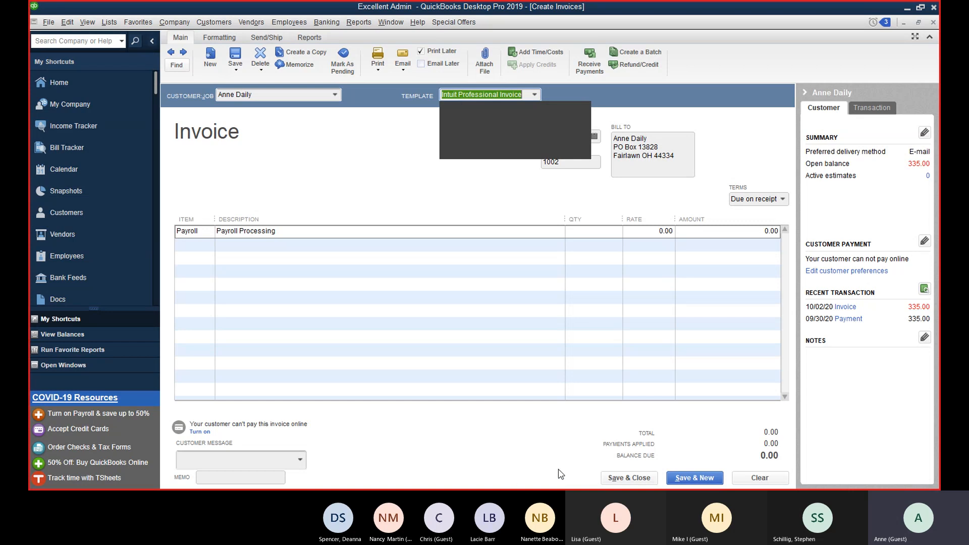
click(628, 477)
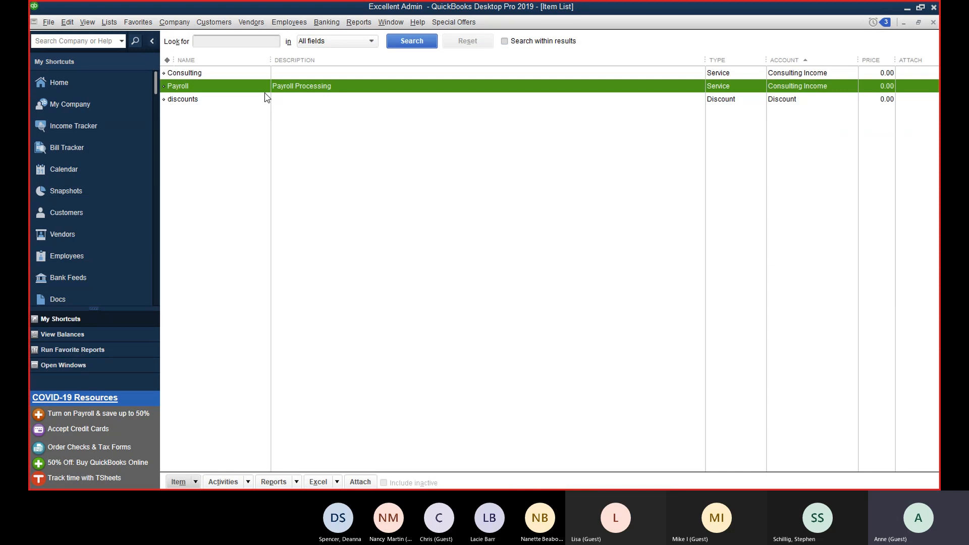
Step: Begin a Non-inventory Part named Nuts and Bolts with part number 152445
click(197, 482)
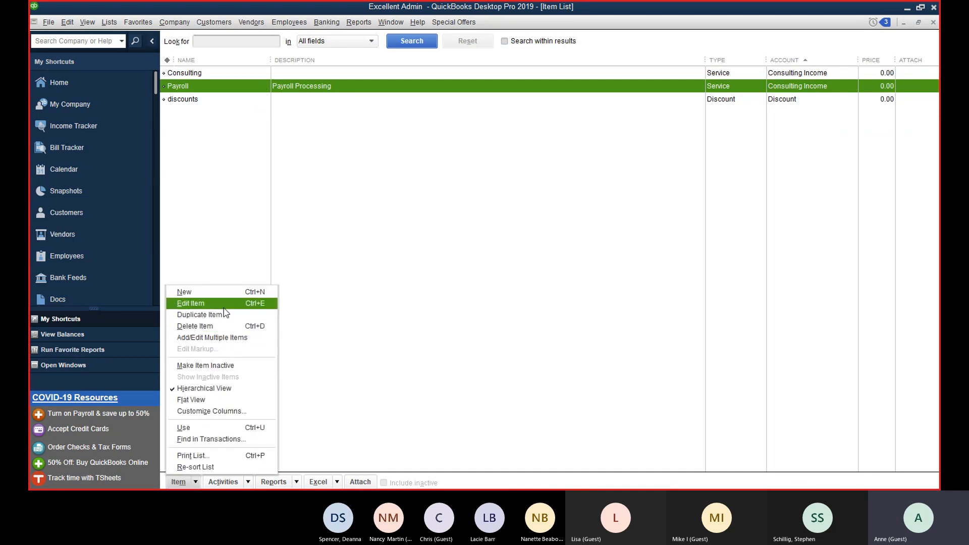
click(229, 300)
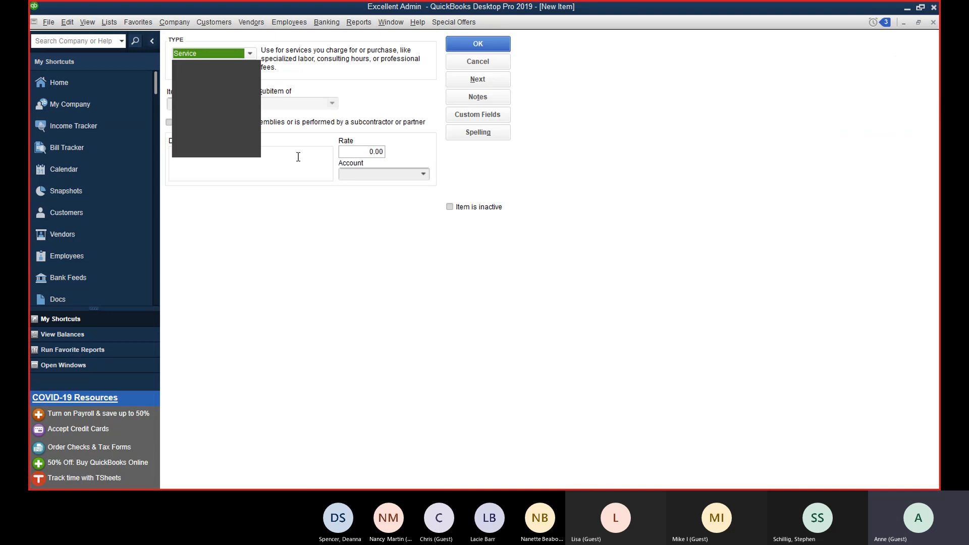
click(234, 86)
click(227, 103)
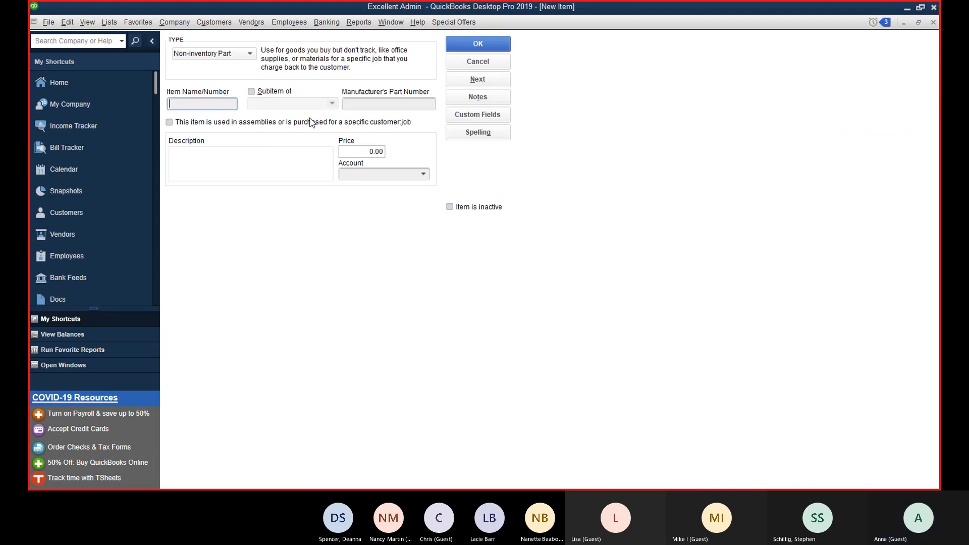
click(390, 103)
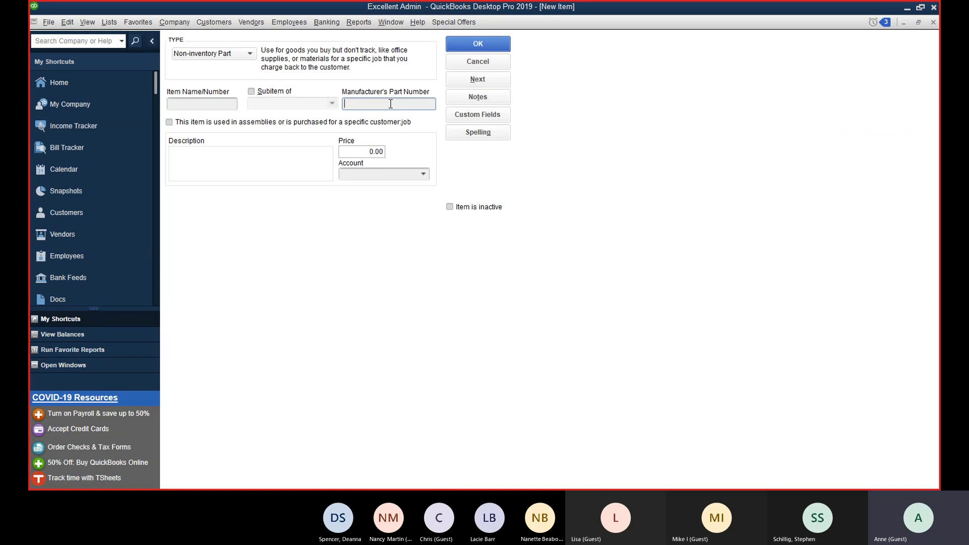
click(208, 106)
text(Nuts and Bolts)
key(Tab)
key(Tab)
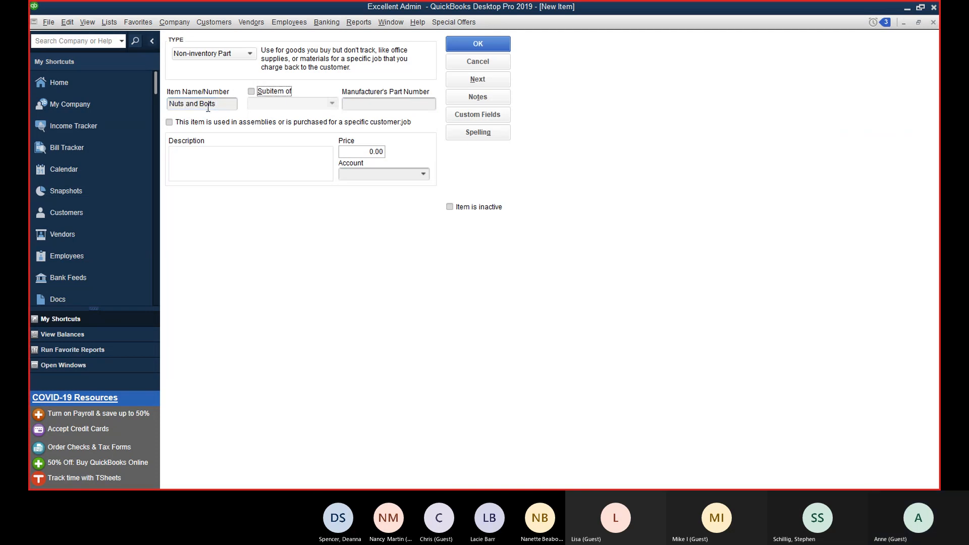
text(152445)
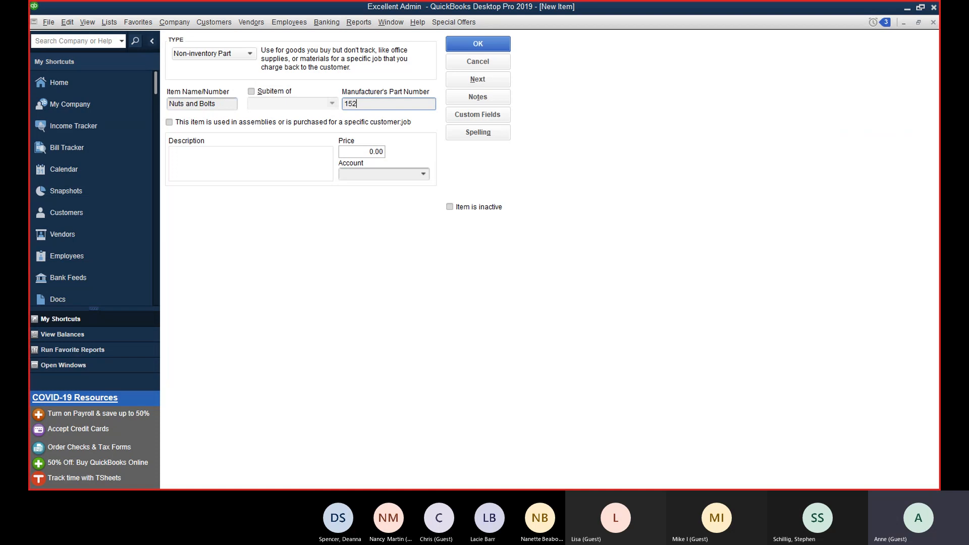
key(Tab)
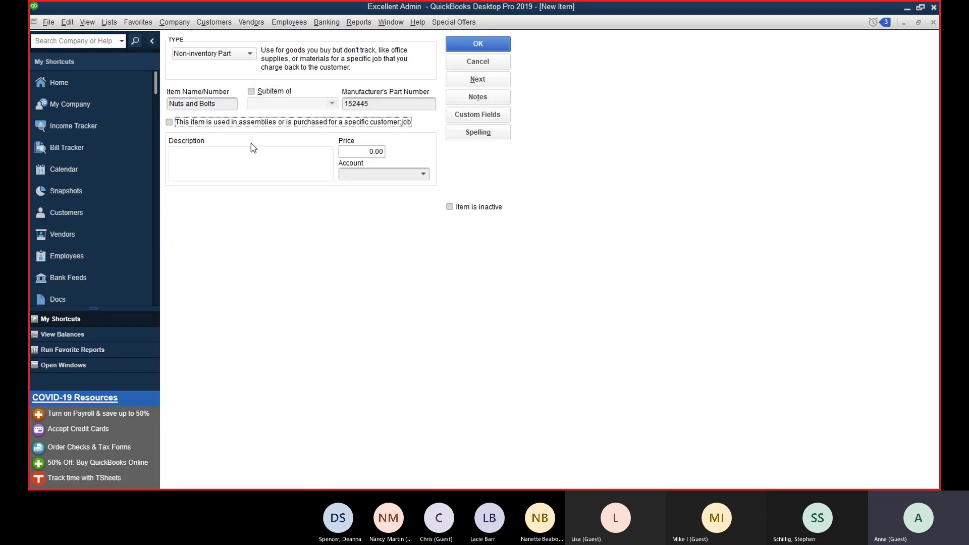
Step: Add description Nuts and Bolts, price 12 and Consulting Income, then discard this draft item
click(248, 169)
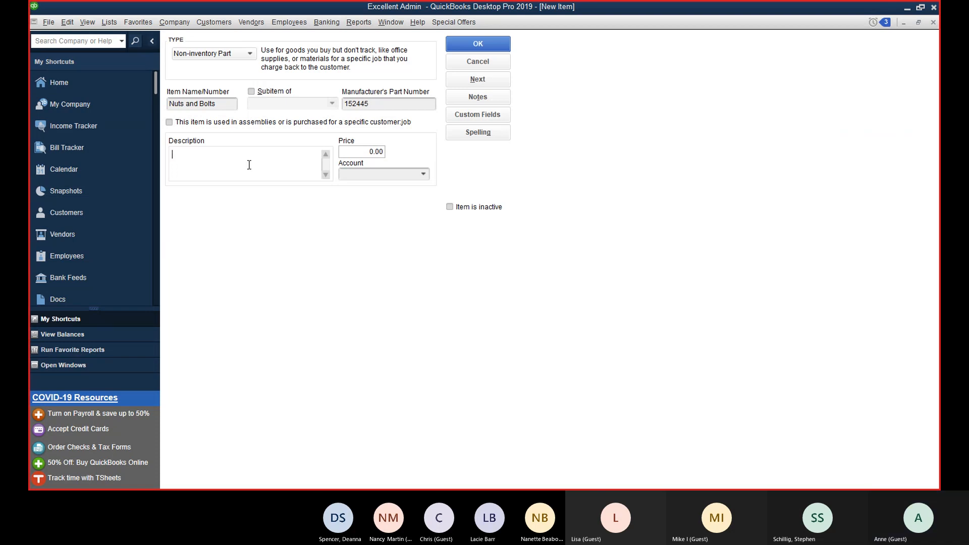
text(Nut)
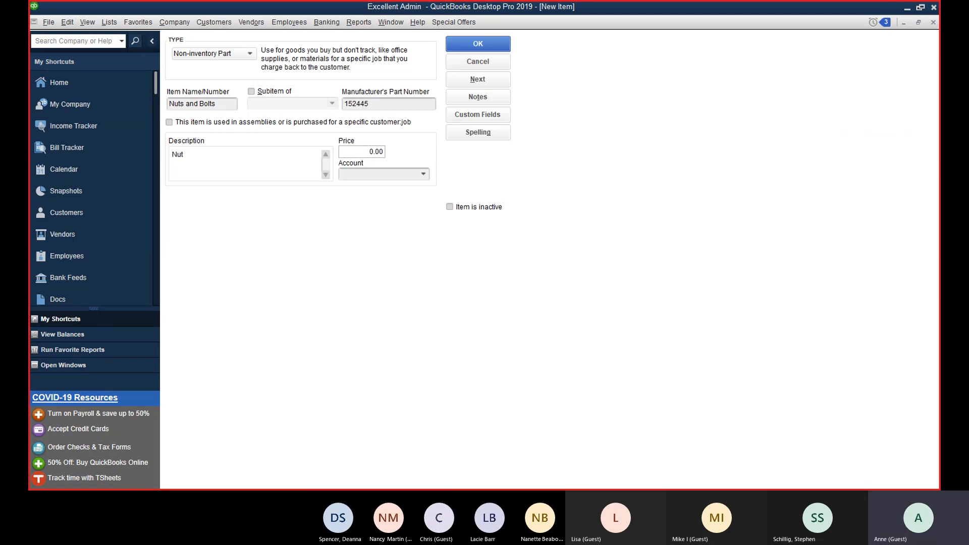
text(s and)
key(BackSpace)
key(BackSpace)
key(BackSpace)
key(BackSpace)
text(and)
key(BackSpace)
key(BackSpace)
key(BackSpace)
text(and Bolts)
key(Tab)
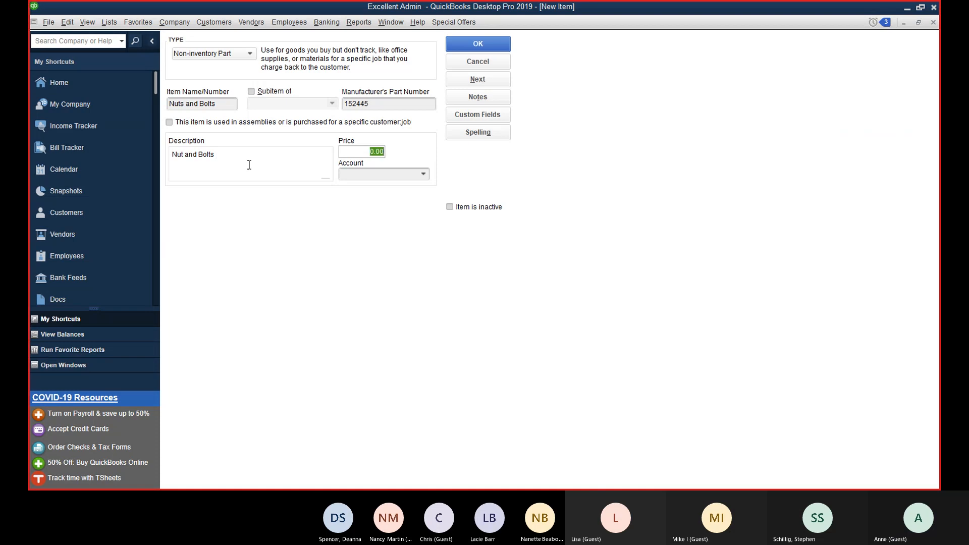
text(12)
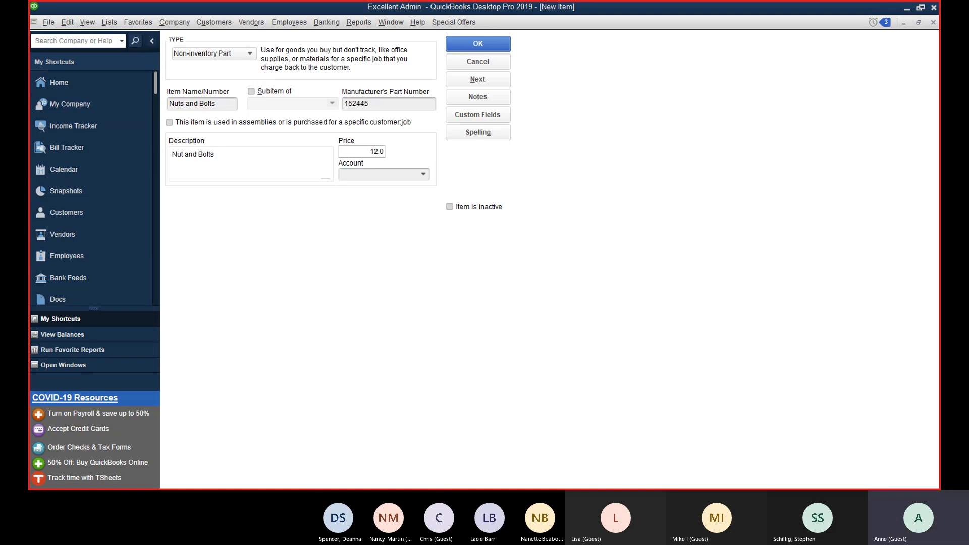
key(Tab)
click(423, 174)
click(392, 191)
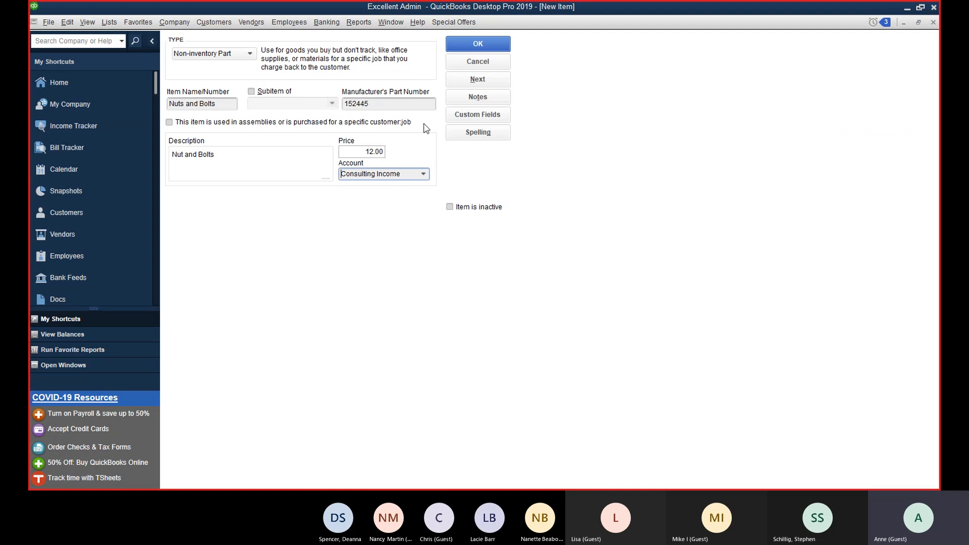
click(476, 56)
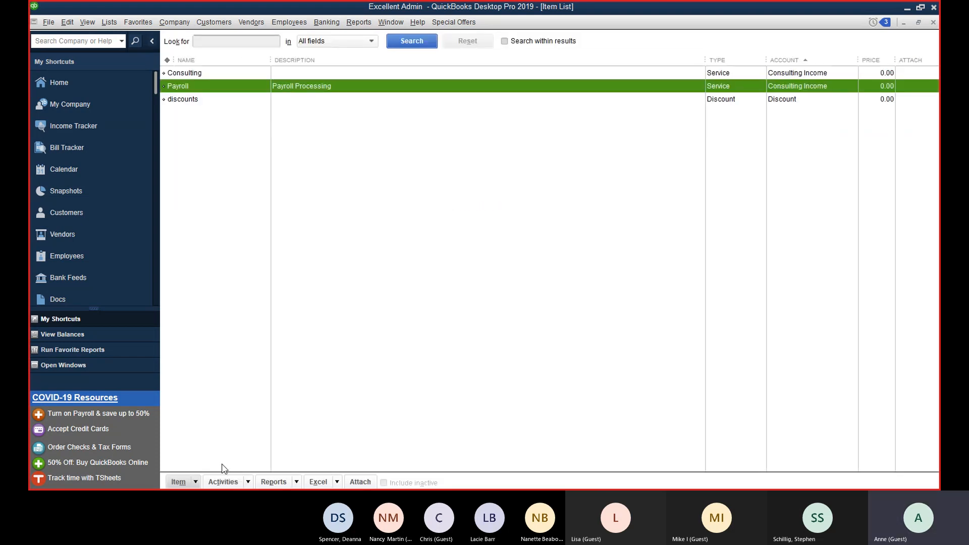
Step: Start a new Non-inventory Part Nuts and Bolts with part number 125445 and description Nuts and Bolts
click(195, 482)
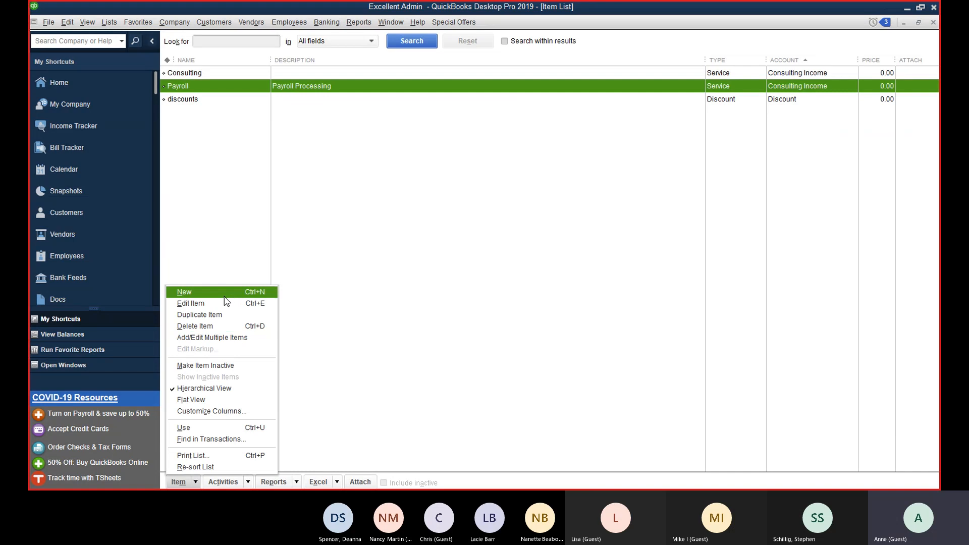
click(226, 298)
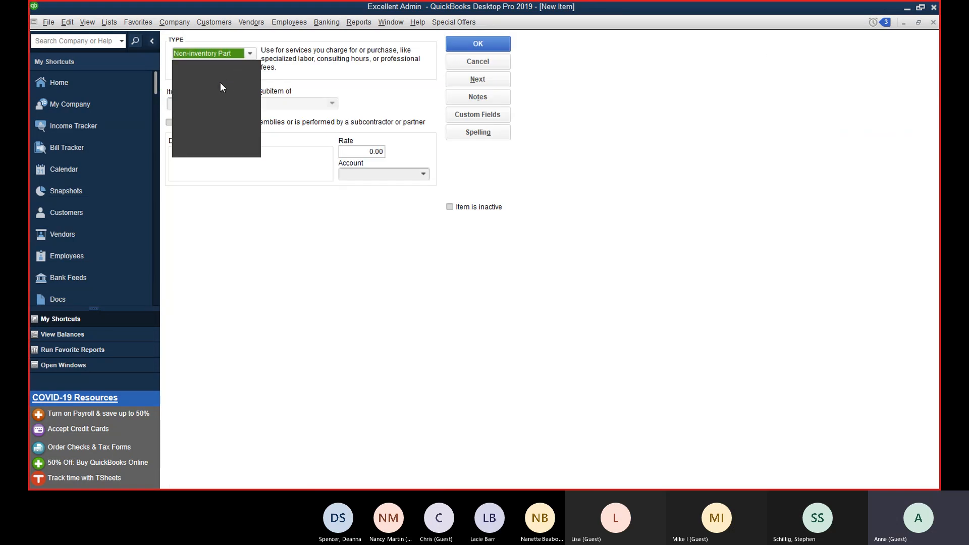
click(220, 83)
text(Nuts an)
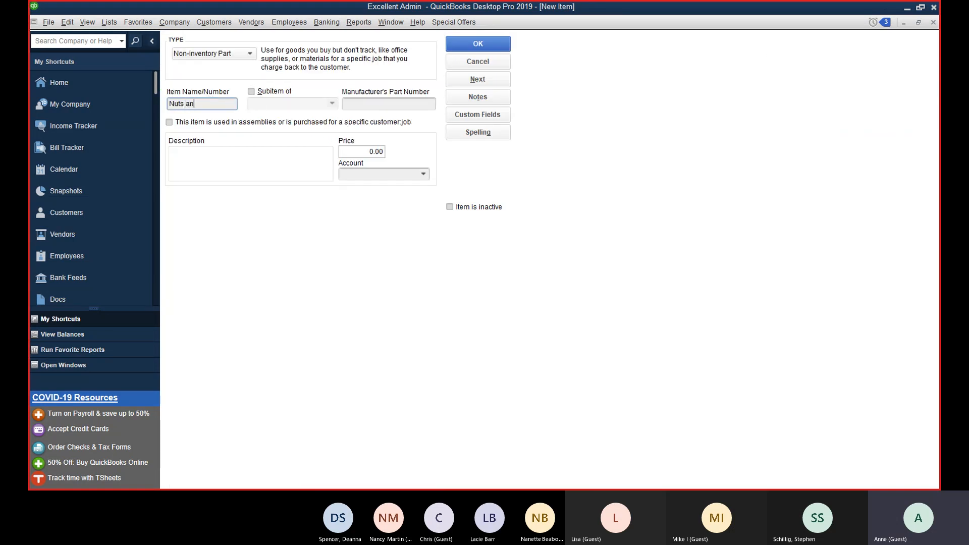
text(d Bolts)
key(BackSpace)
key(BackSpace)
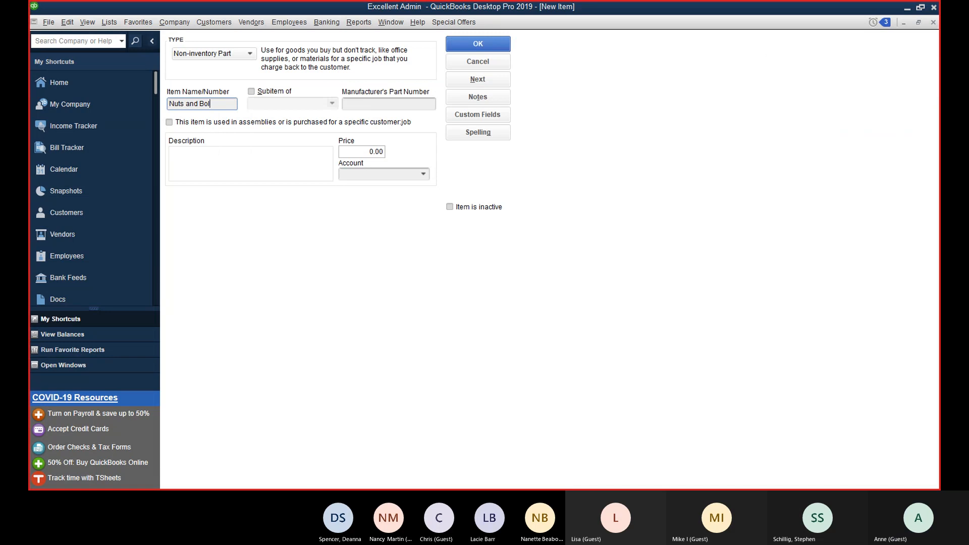
text(ts)
key(Tab)
key(Tab)
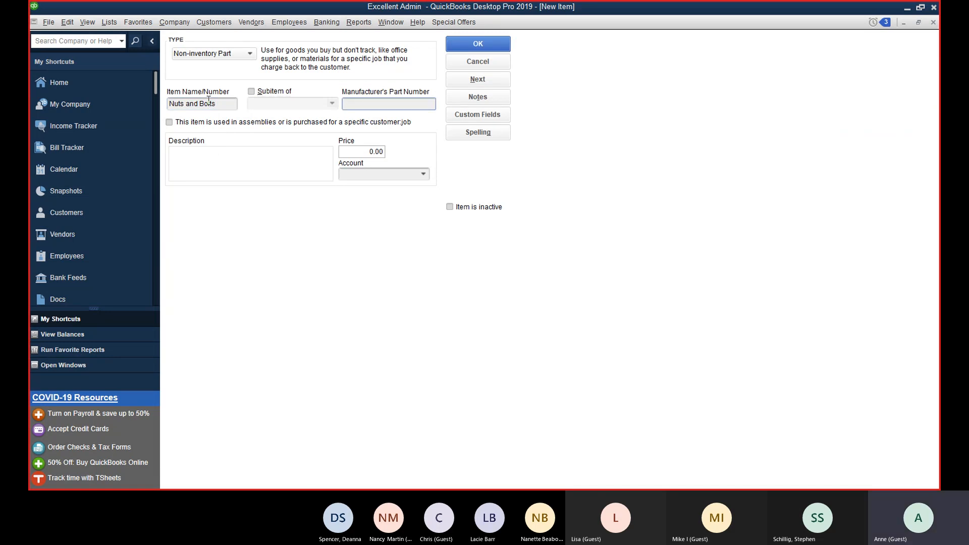
text(125445)
key(Tab)
key(Tab)
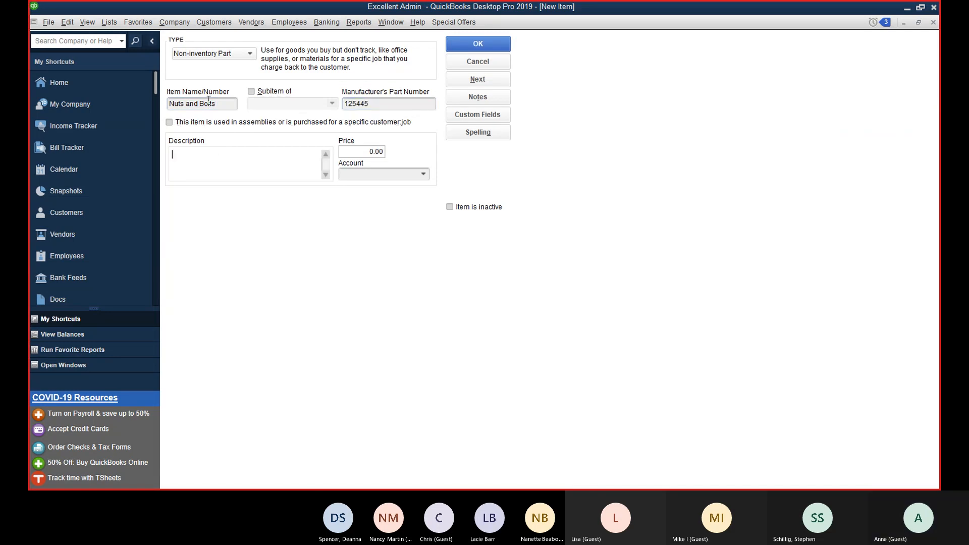
text(Nuts and Bolts)
key(Tab)
key(Tab)
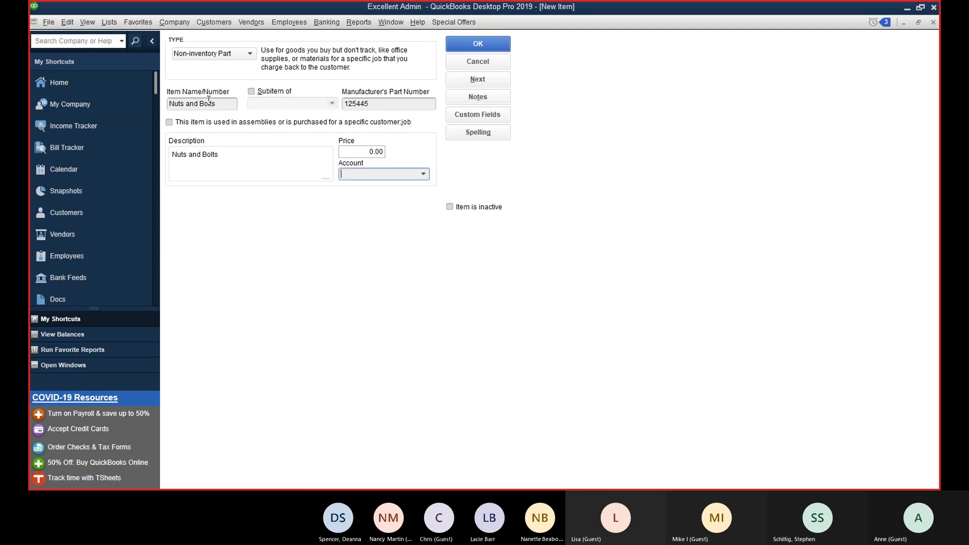
Step: Set the price to 12.00 and the account to Consulting Income, then save the item
click(368, 151)
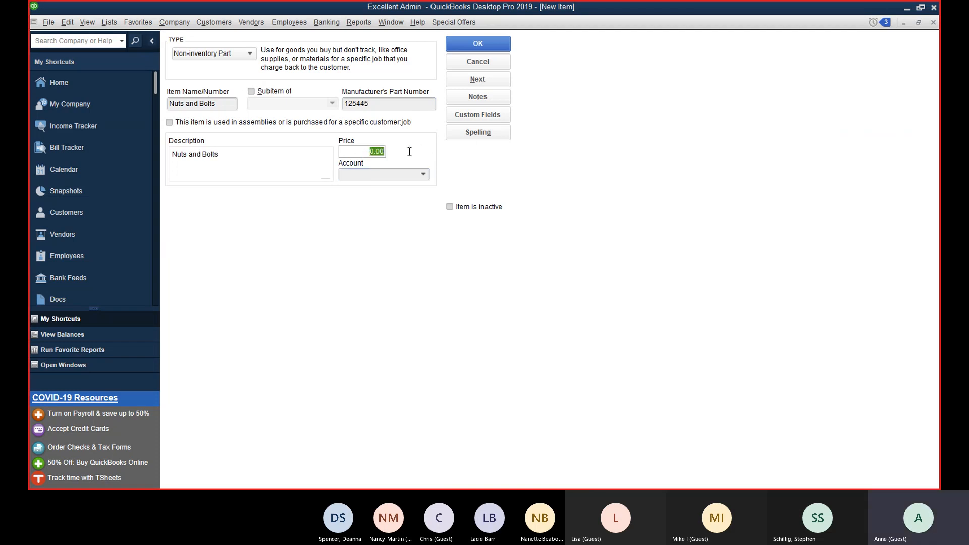
text(12)
key(Tab)
click(426, 175)
click(413, 194)
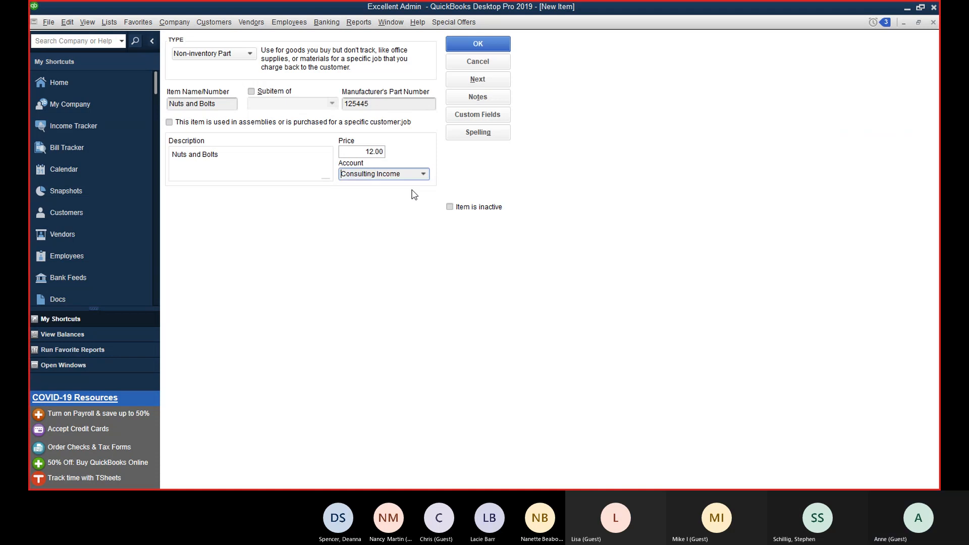
click(477, 44)
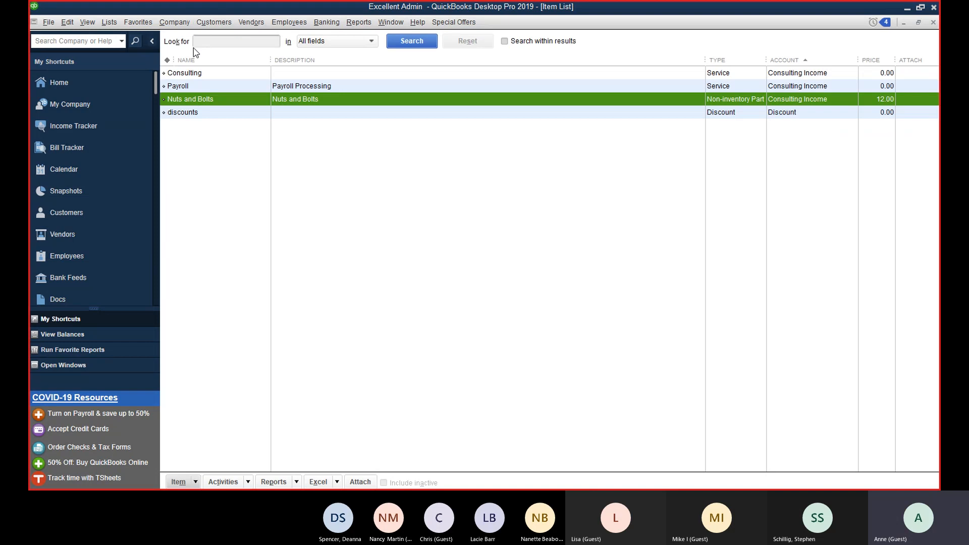
Step: Draft an invoice for the customer with 24 Nuts and Bolts, totaling 288.00
click(214, 23)
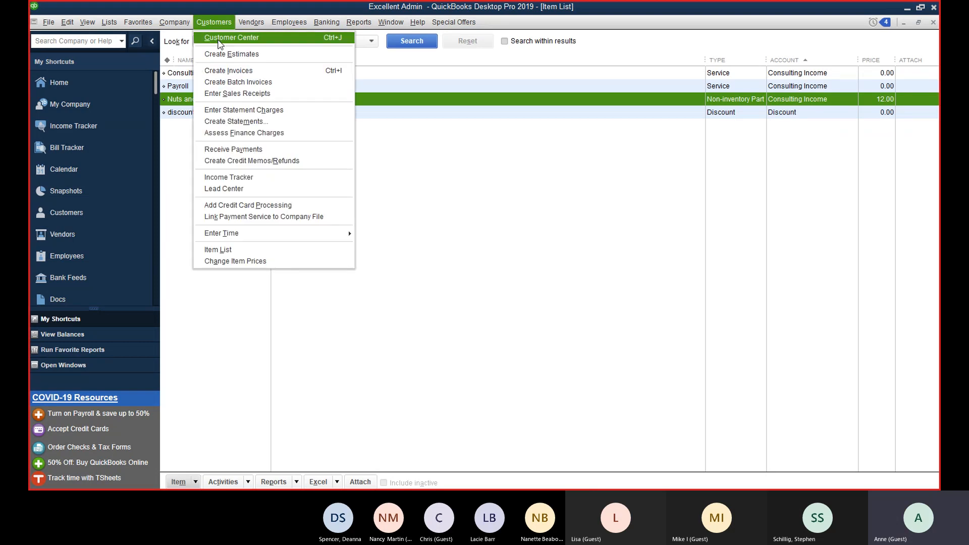
click(242, 76)
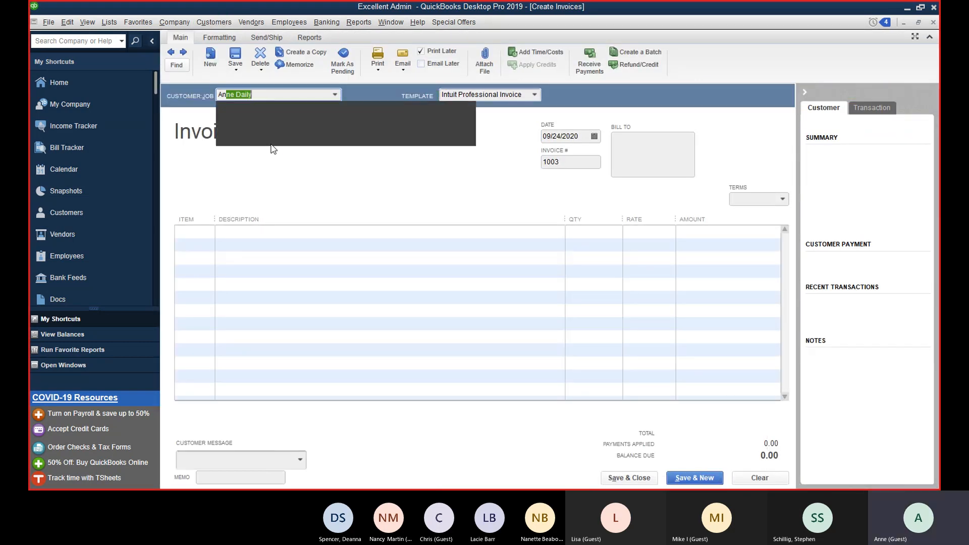
key(Tab)
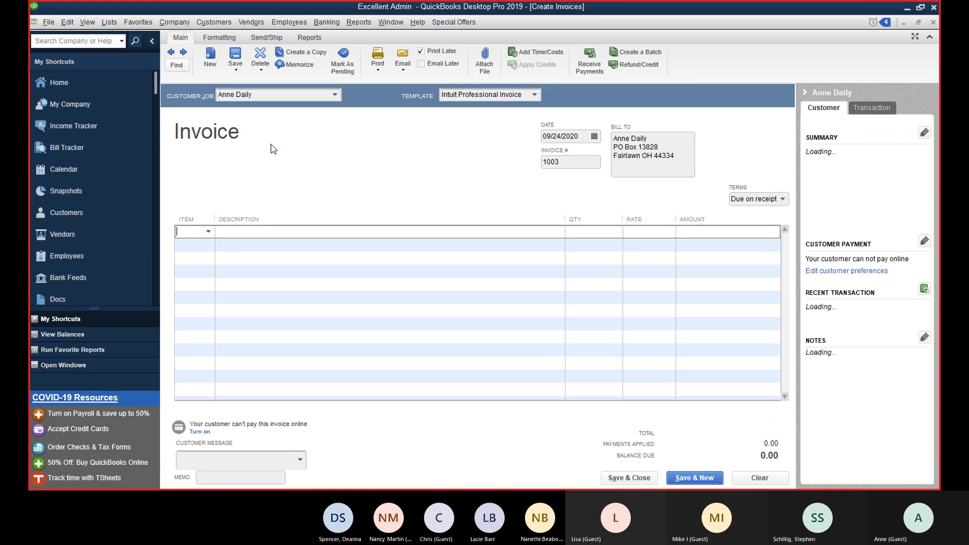
text(Nuts and Bolts)
key(Tab)
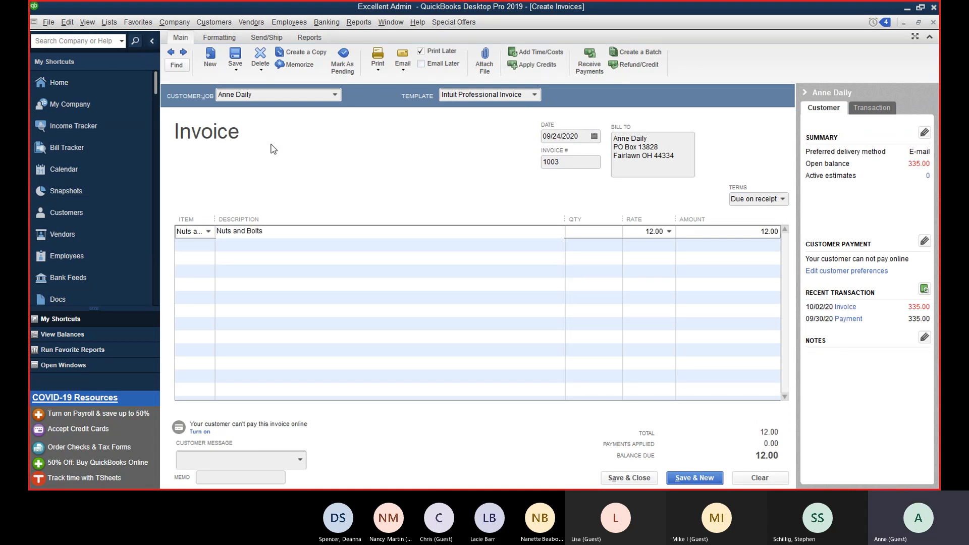
click(615, 232)
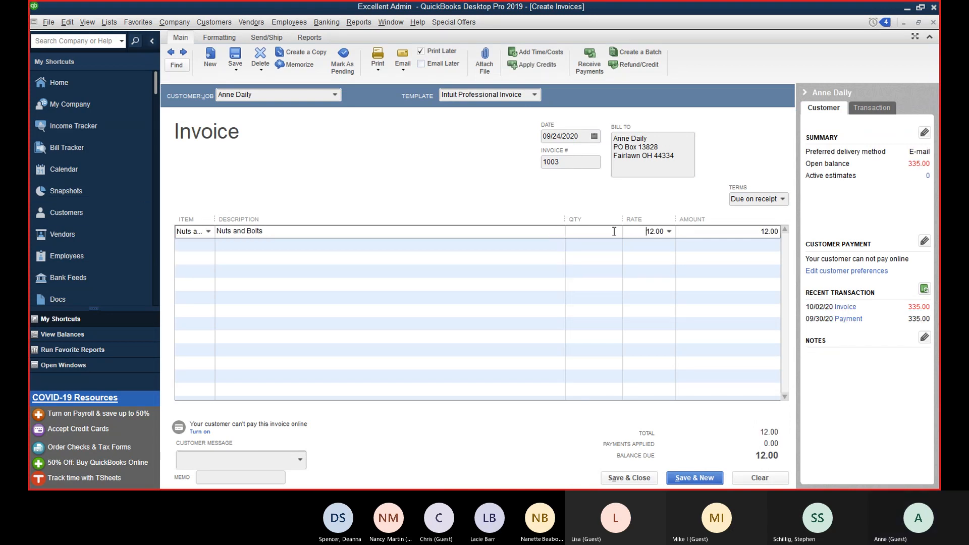
text(24)
key(Tab)
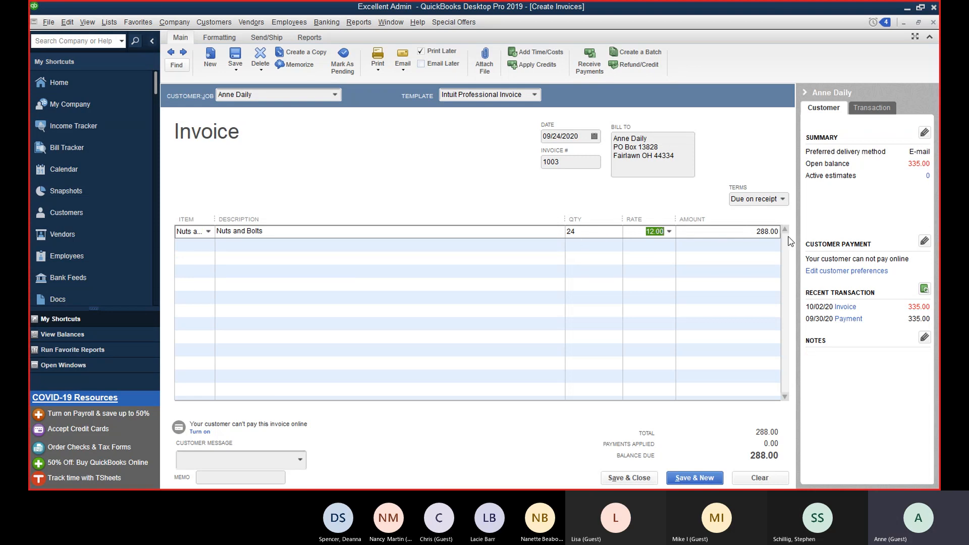
Step: Review the first line's item choices, then clear the draft to a blank invoice 1003
click(750, 266)
click(325, 234)
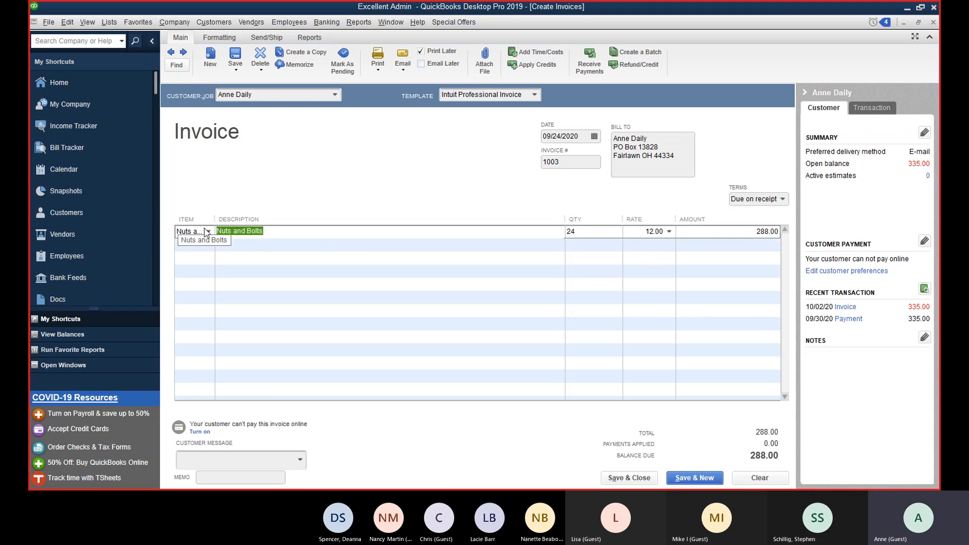
click(208, 231)
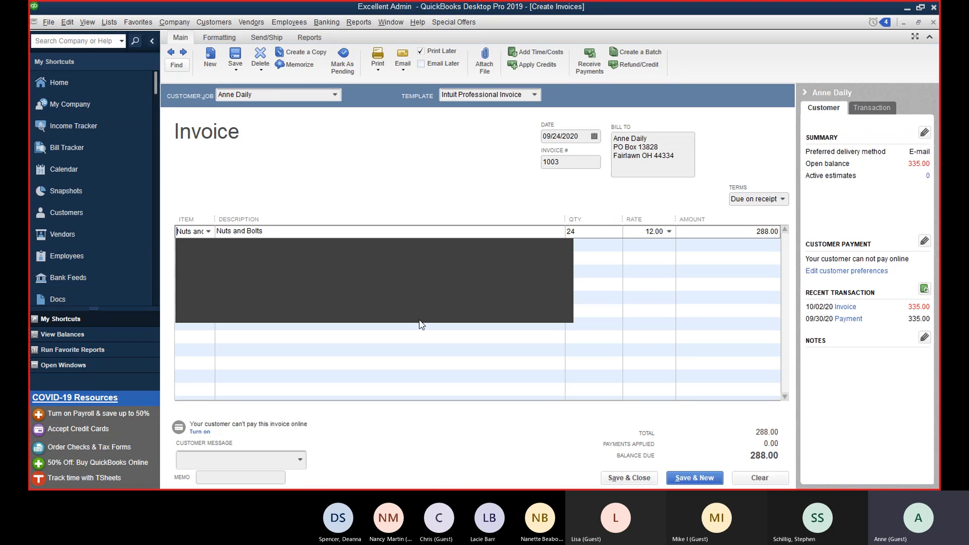
click(389, 390)
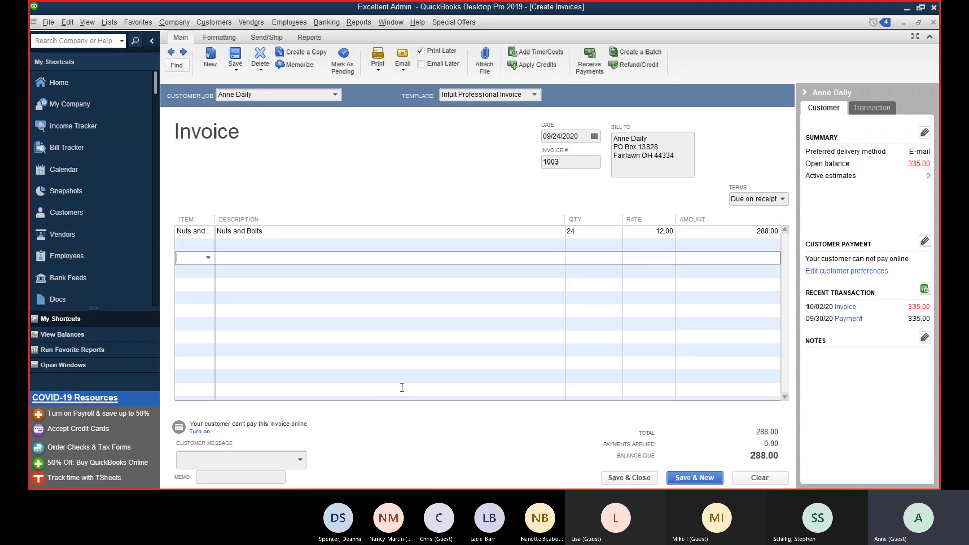
click(758, 478)
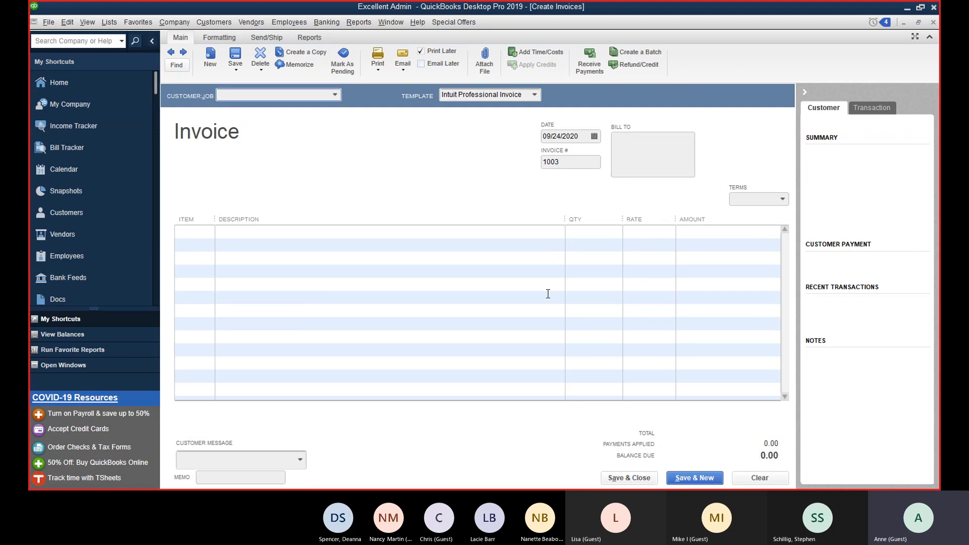
Step: Browse the Lists menu, then open a blank Make Deposits form for Citizens Bank
click(118, 24)
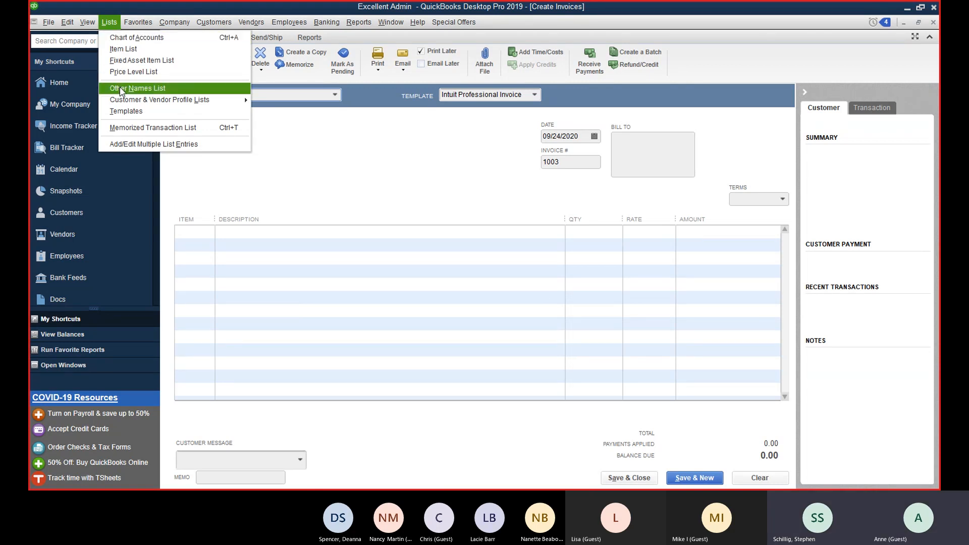
mouse_move(295, 28)
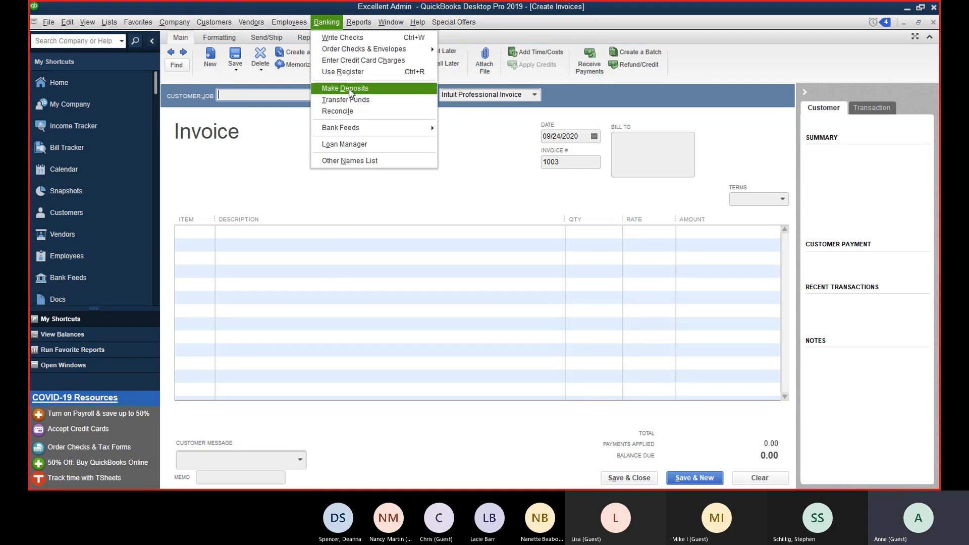
click(347, 88)
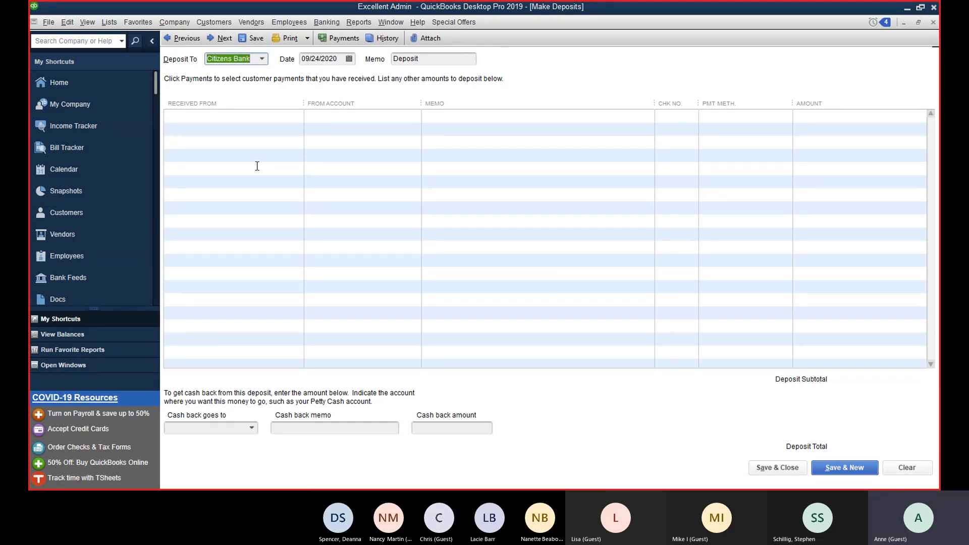
click(359, 22)
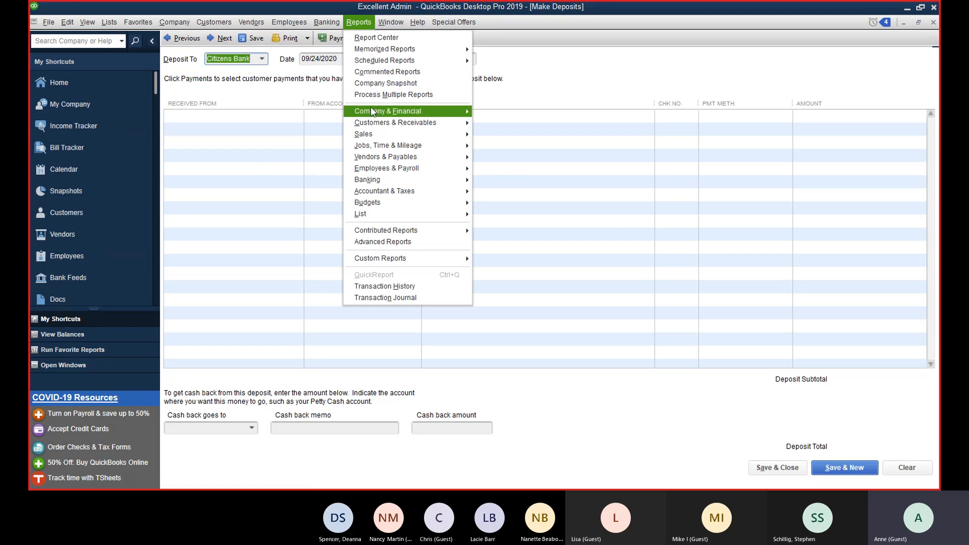
Step: Run Profit & Loss Standard for All dates, showing net income of 8,766.32
mouse_move(373, 112)
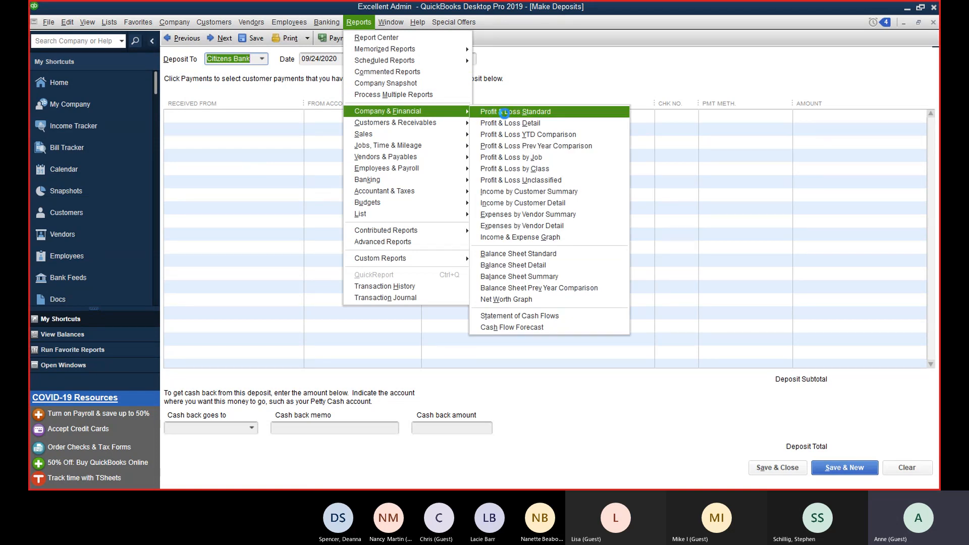
click(506, 116)
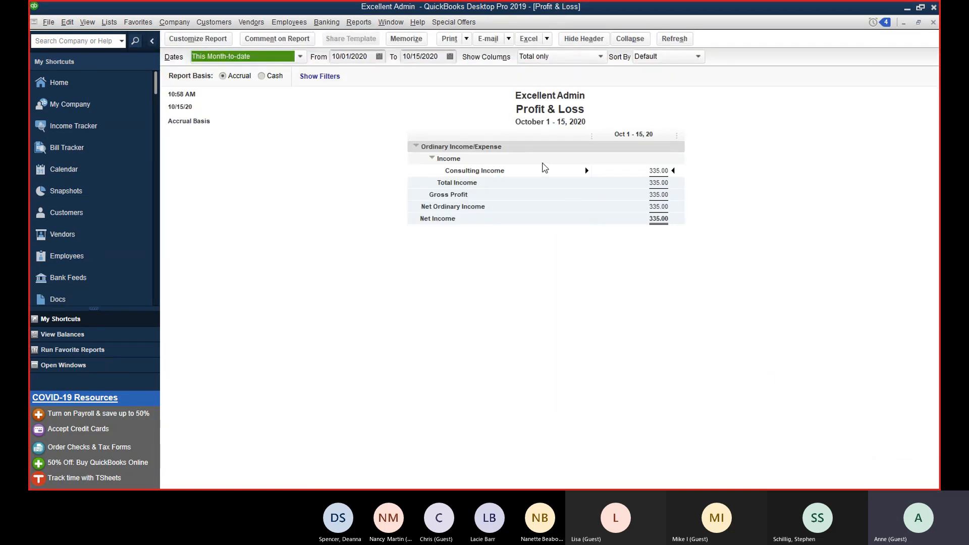
click(300, 60)
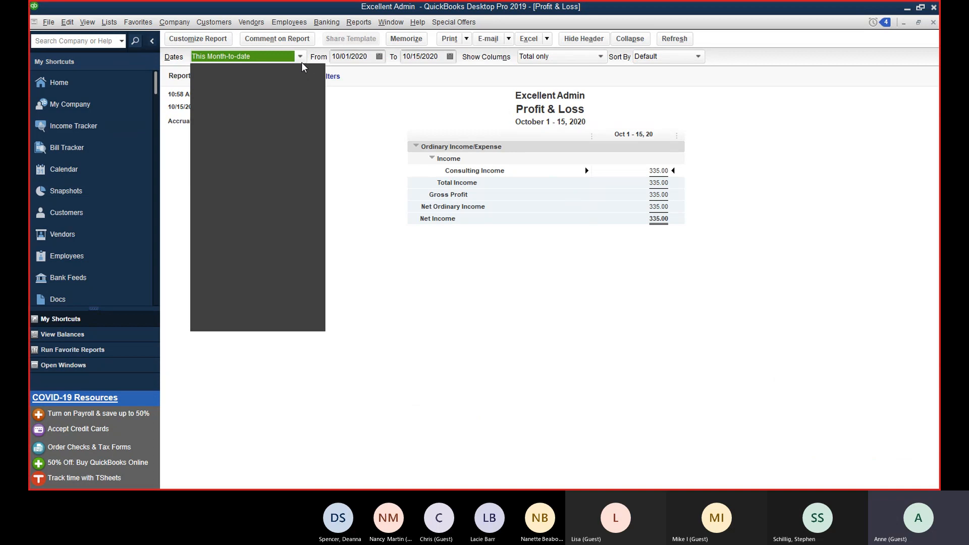
click(264, 82)
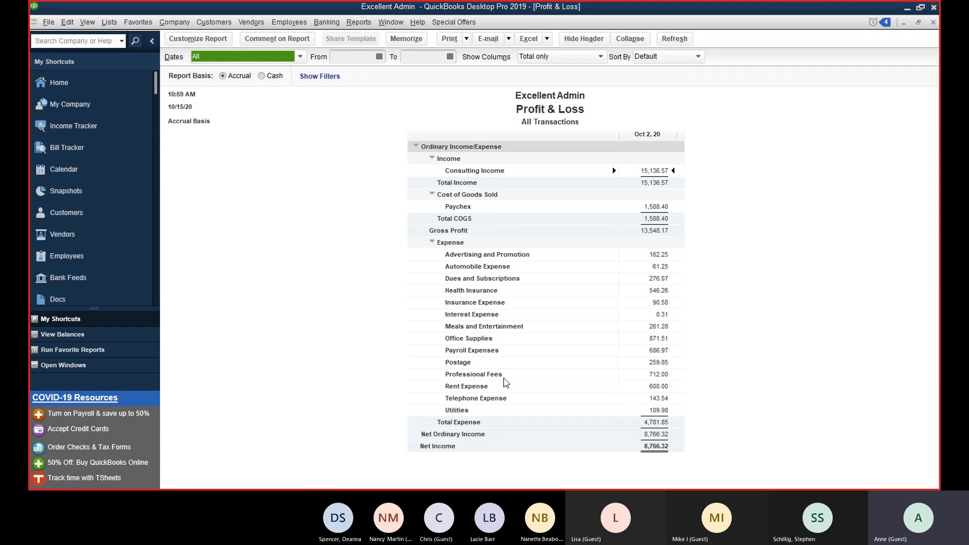
click(109, 22)
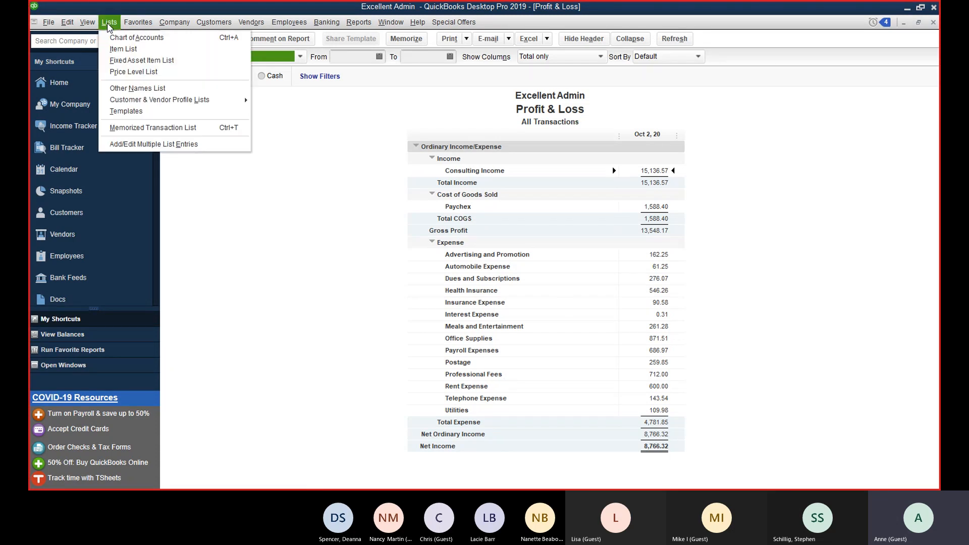
click(123, 49)
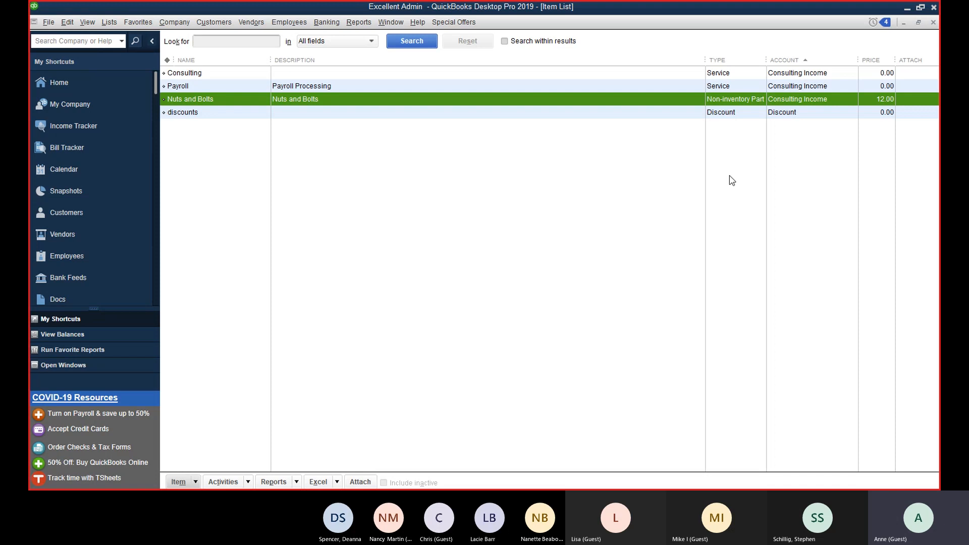
click(933, 22)
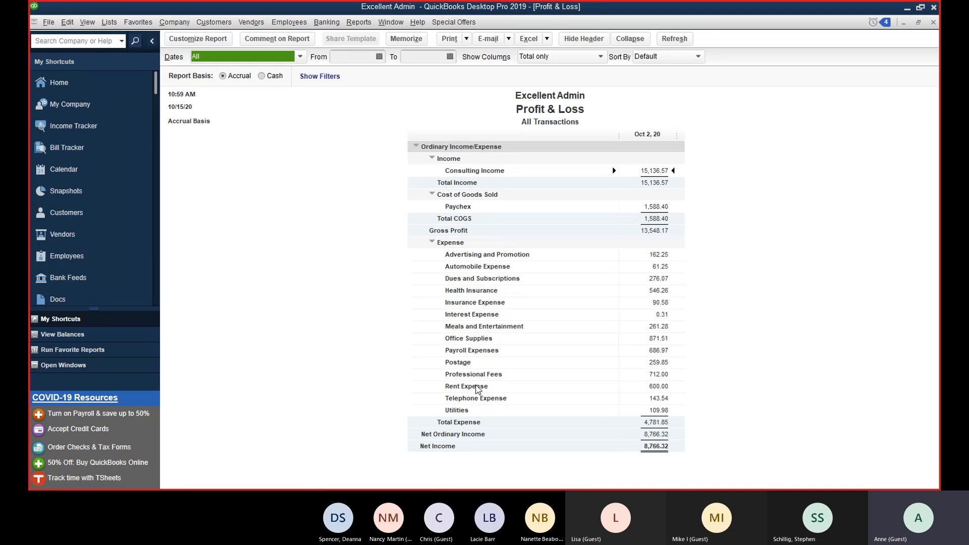
click(514, 94)
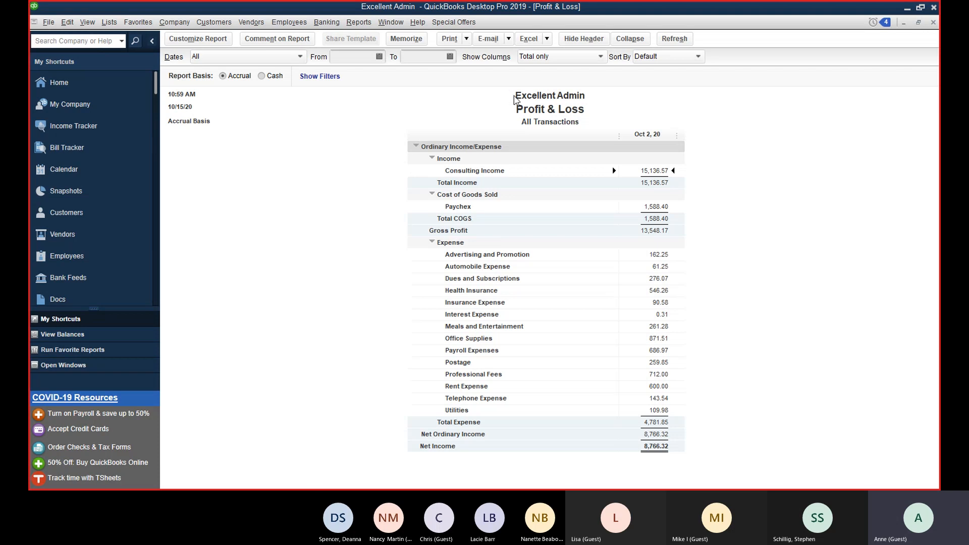